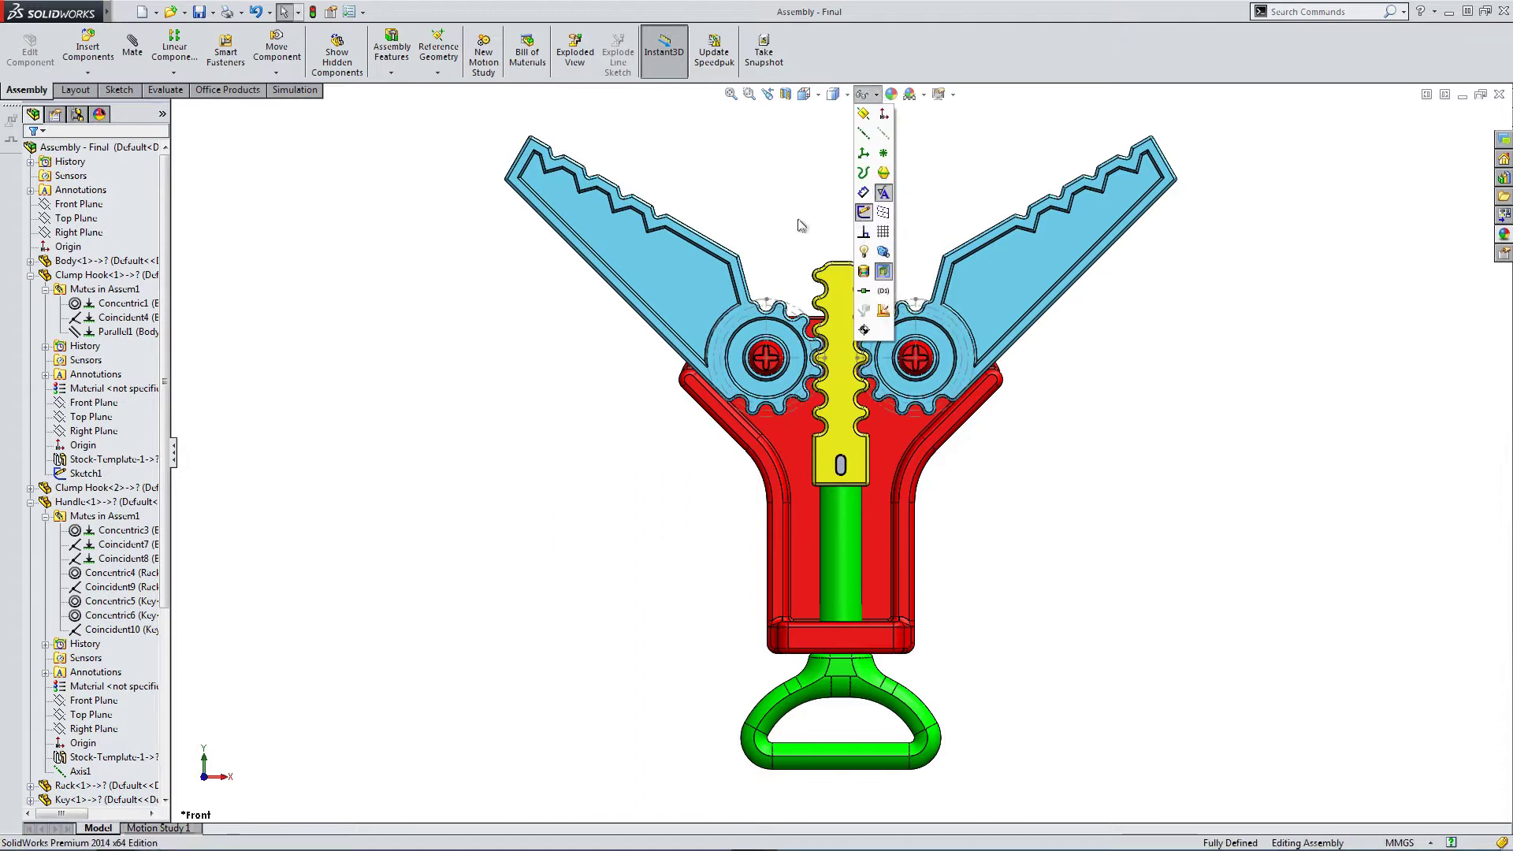
Open the Clamp Hook<1> part, the blue hook meshing with the rack, in its own window.
scroll(851, 354, down, 4)
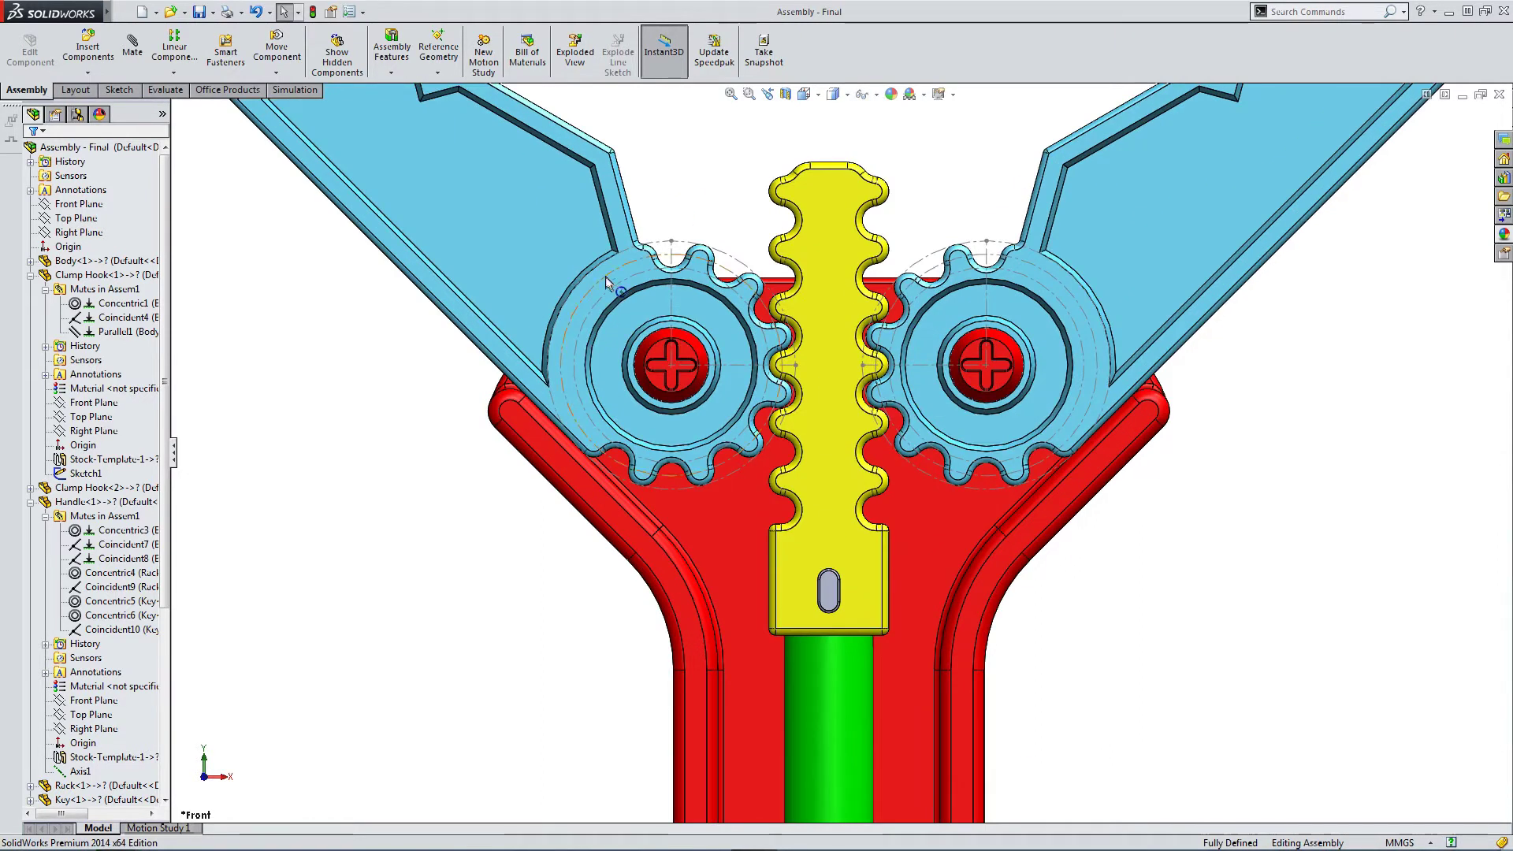
scroll(622, 278, down, 3)
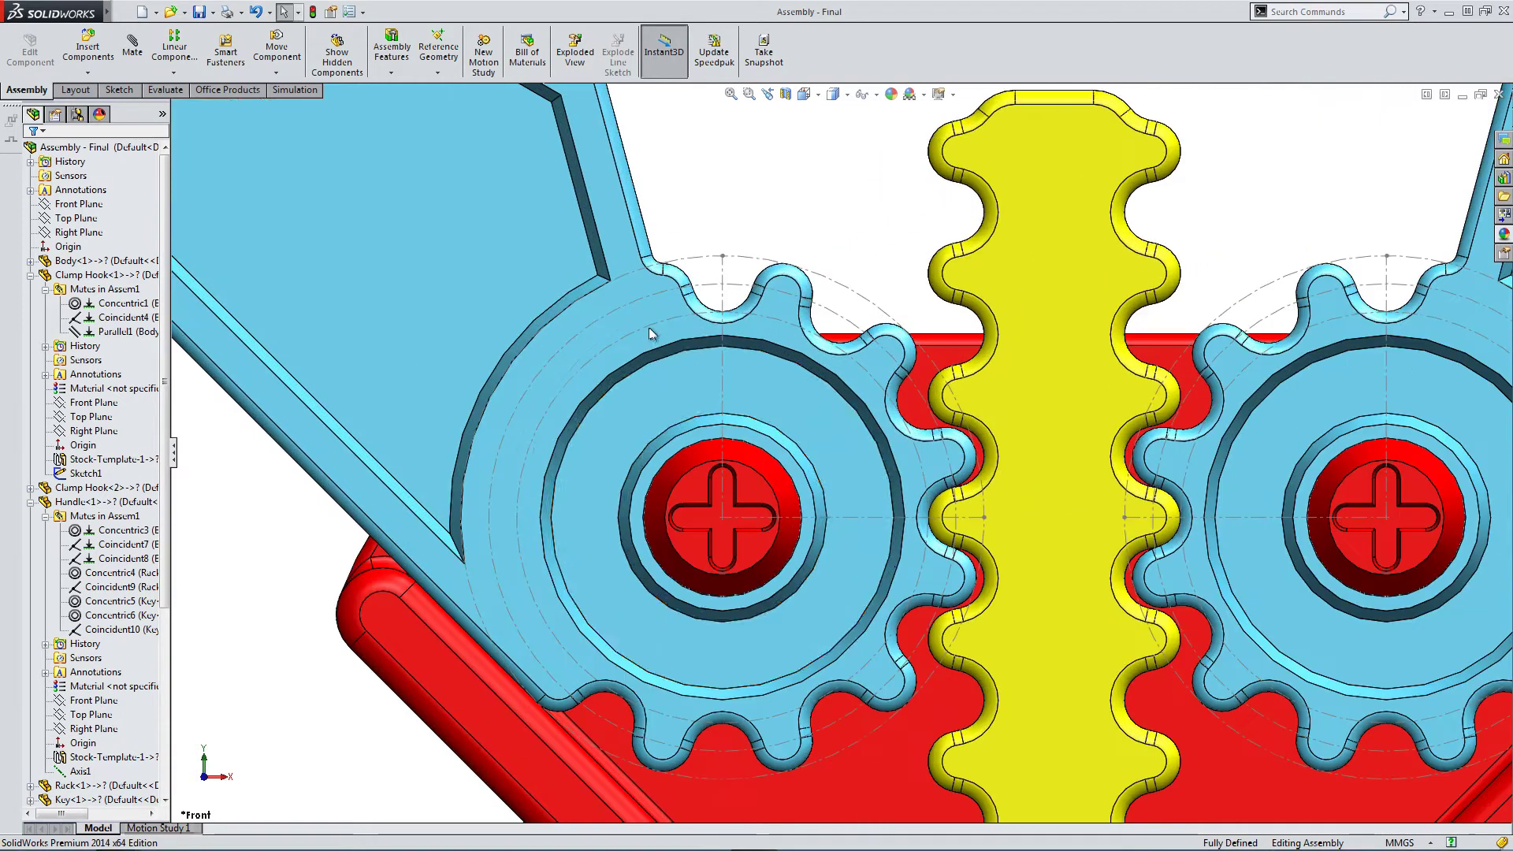
scroll(730, 465, down, 2)
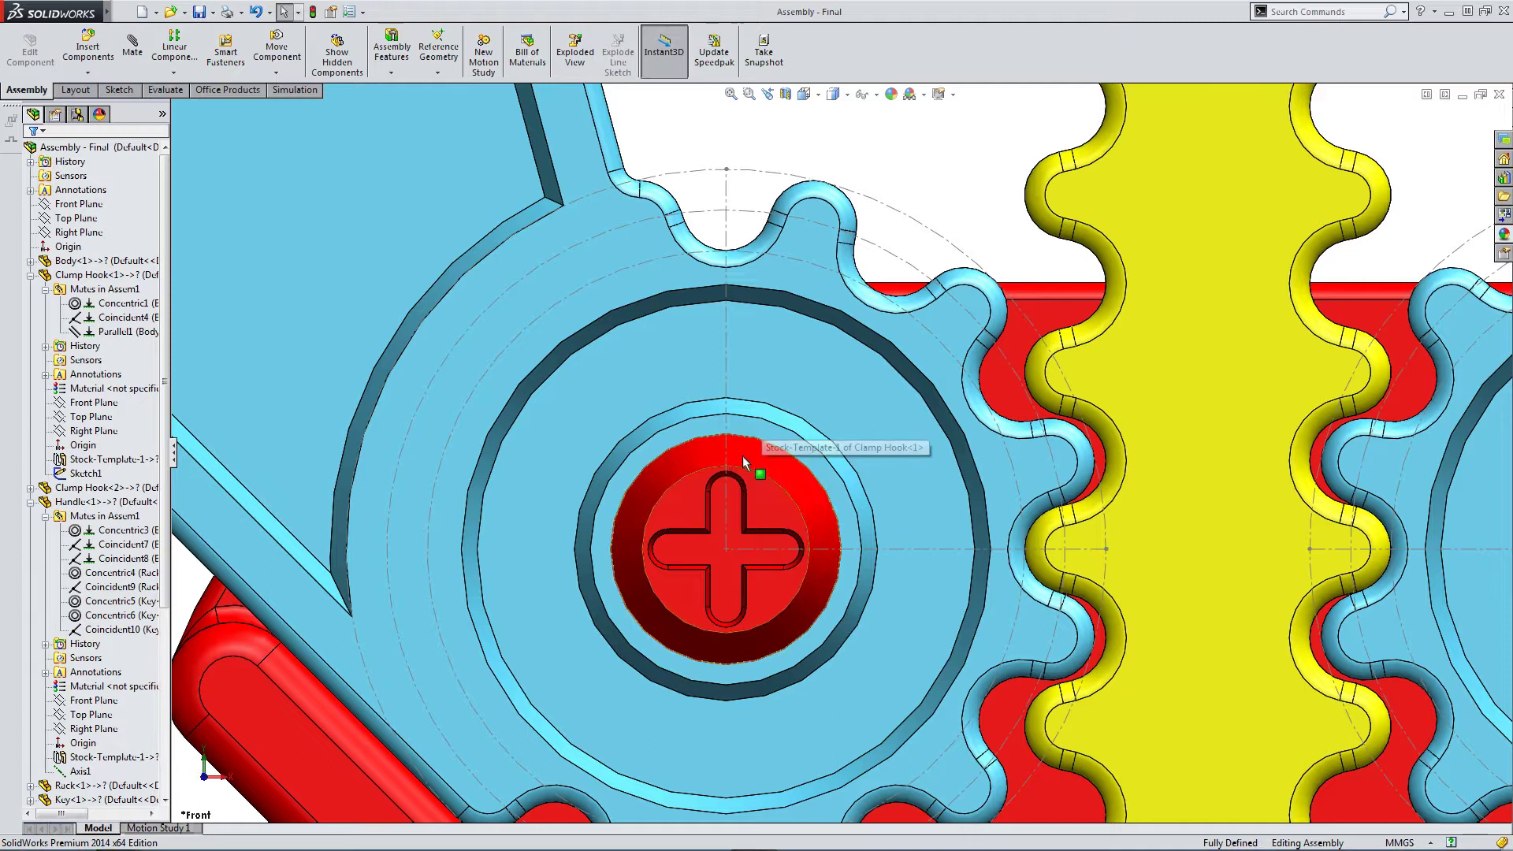
scroll(747, 454, up, 7)
click(659, 356)
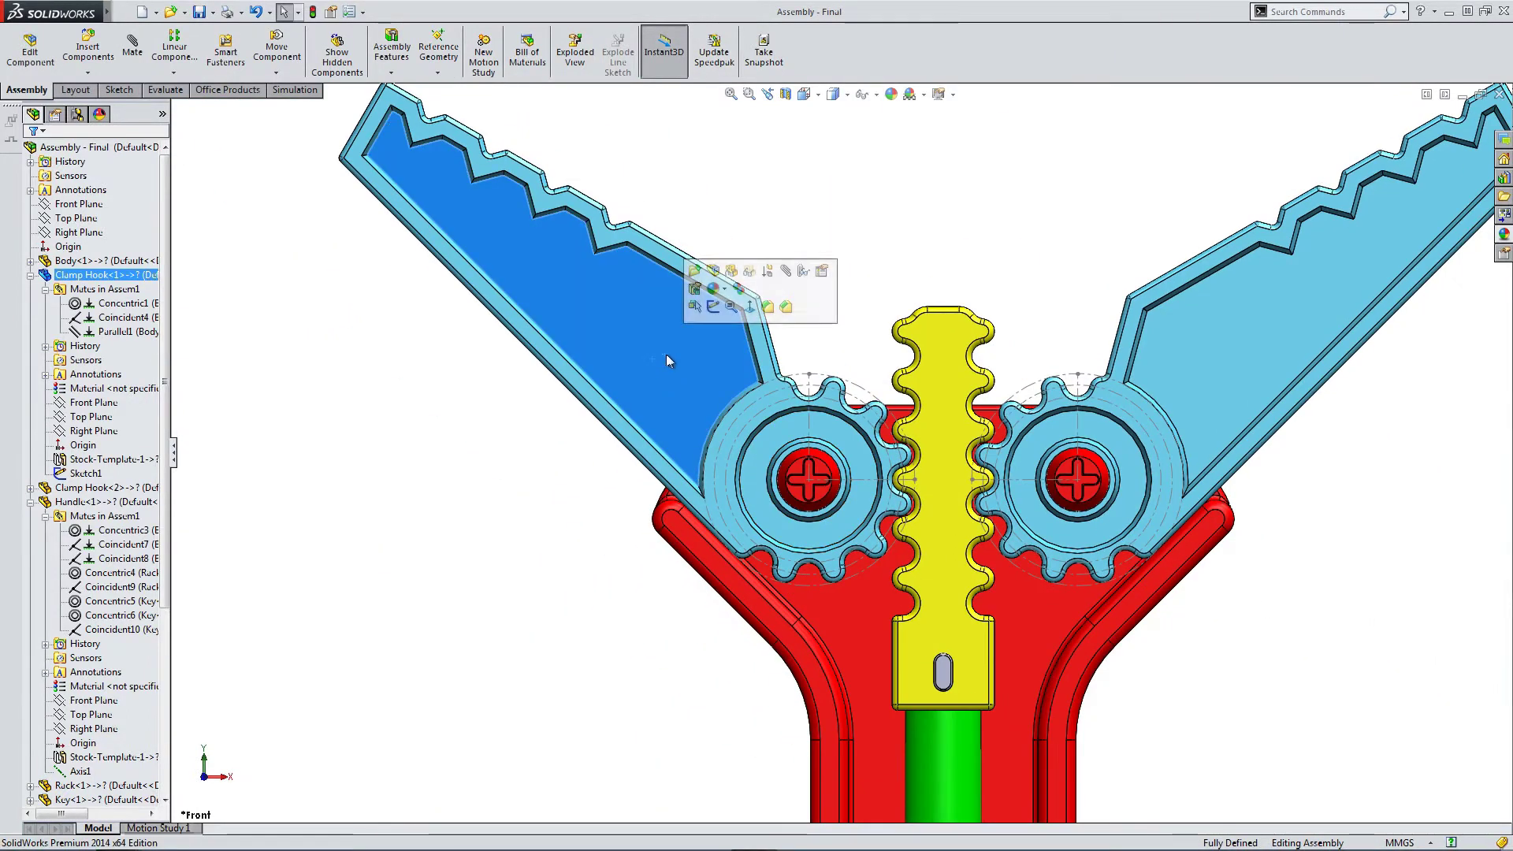
click(708, 267)
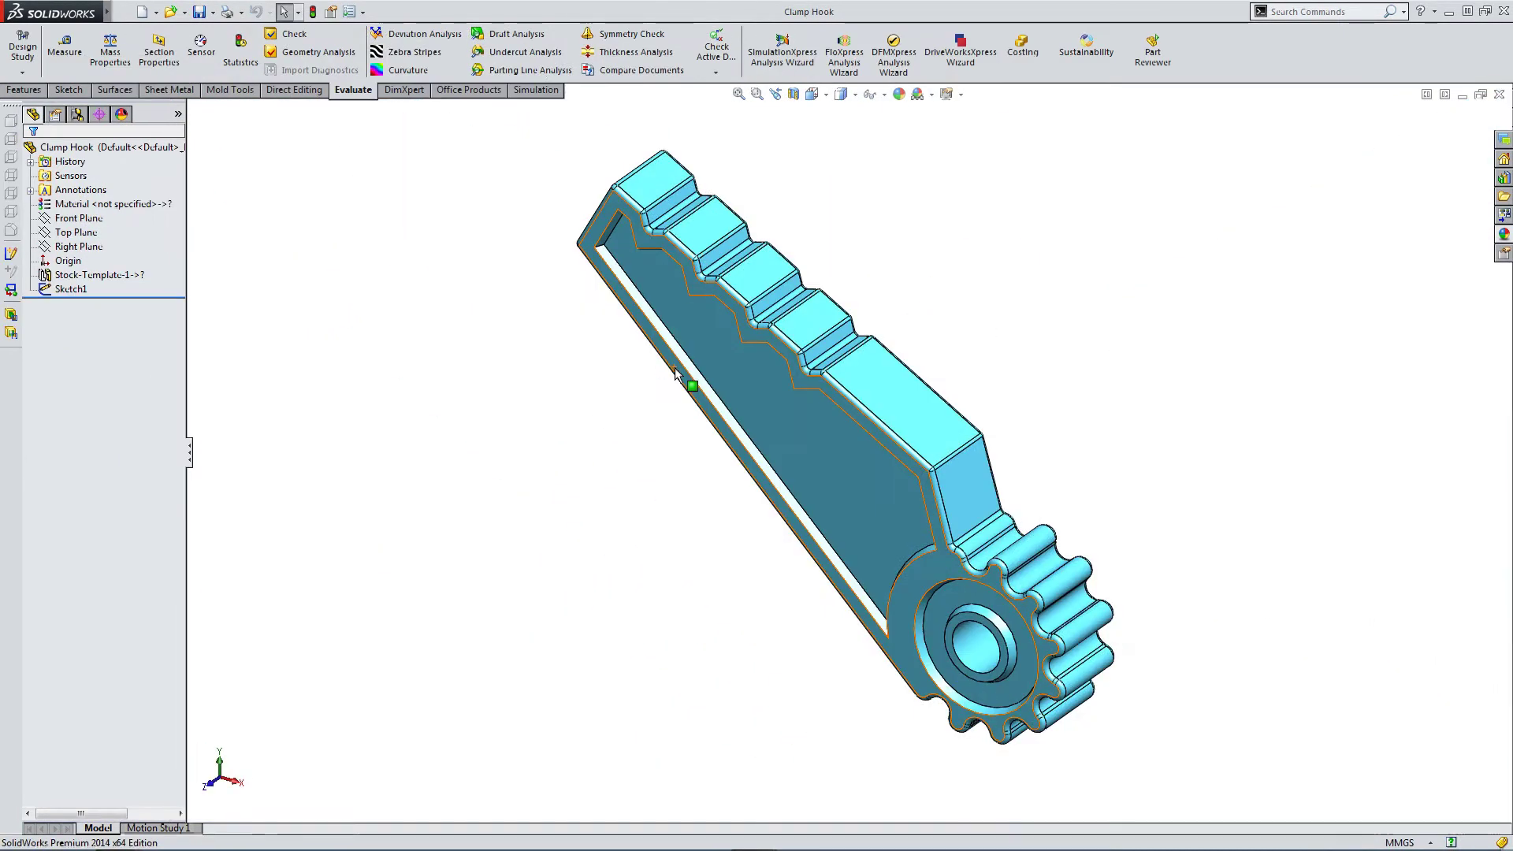
Set the Clamp Hook to the Front view and open its Sketch1 for editing.
click(100, 274)
click(418, 377)
click(71, 289)
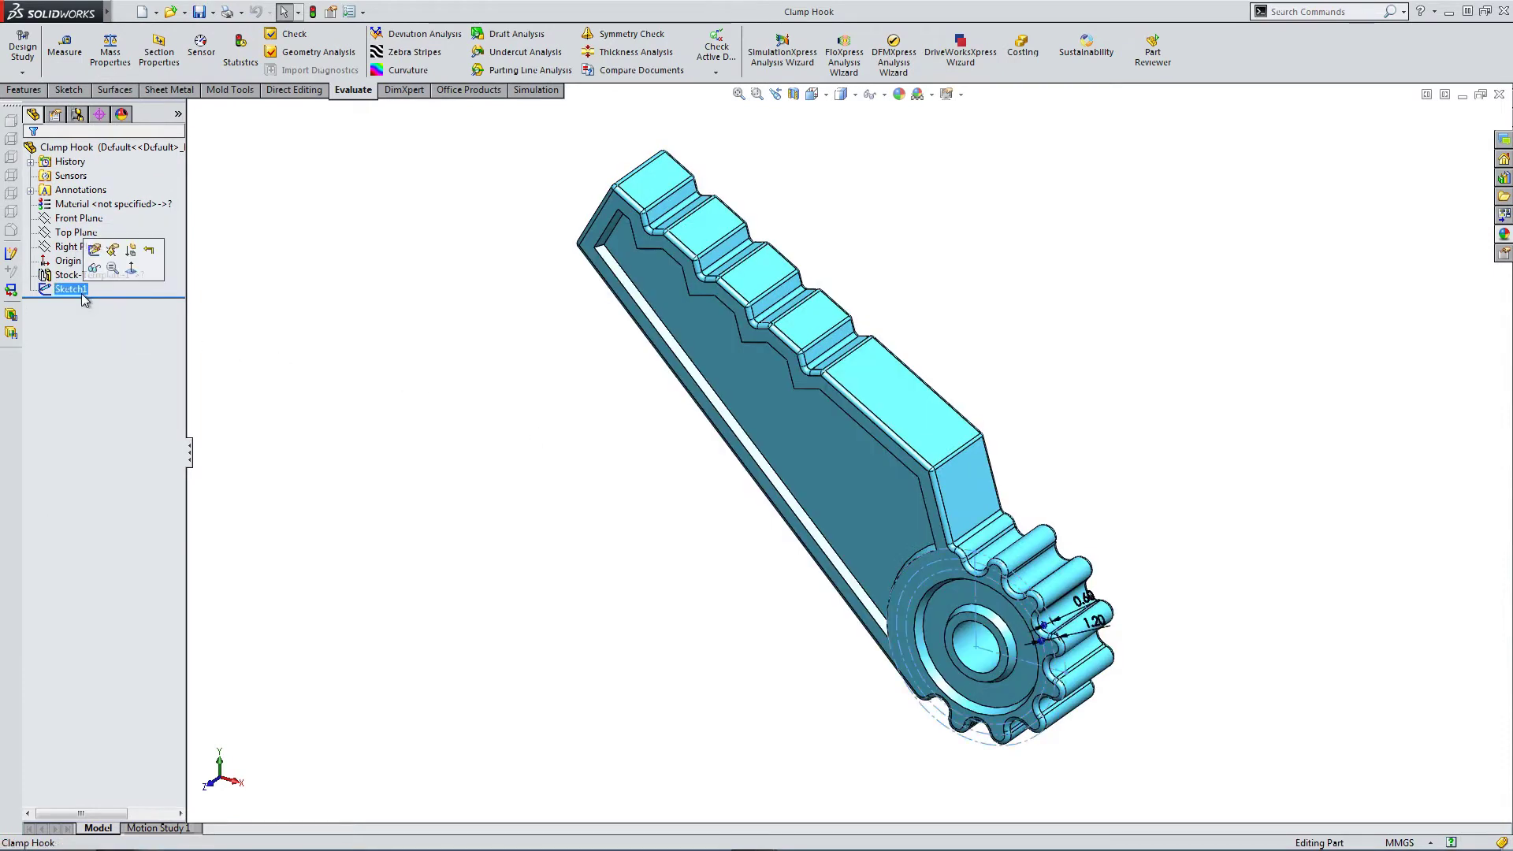
click(811, 94)
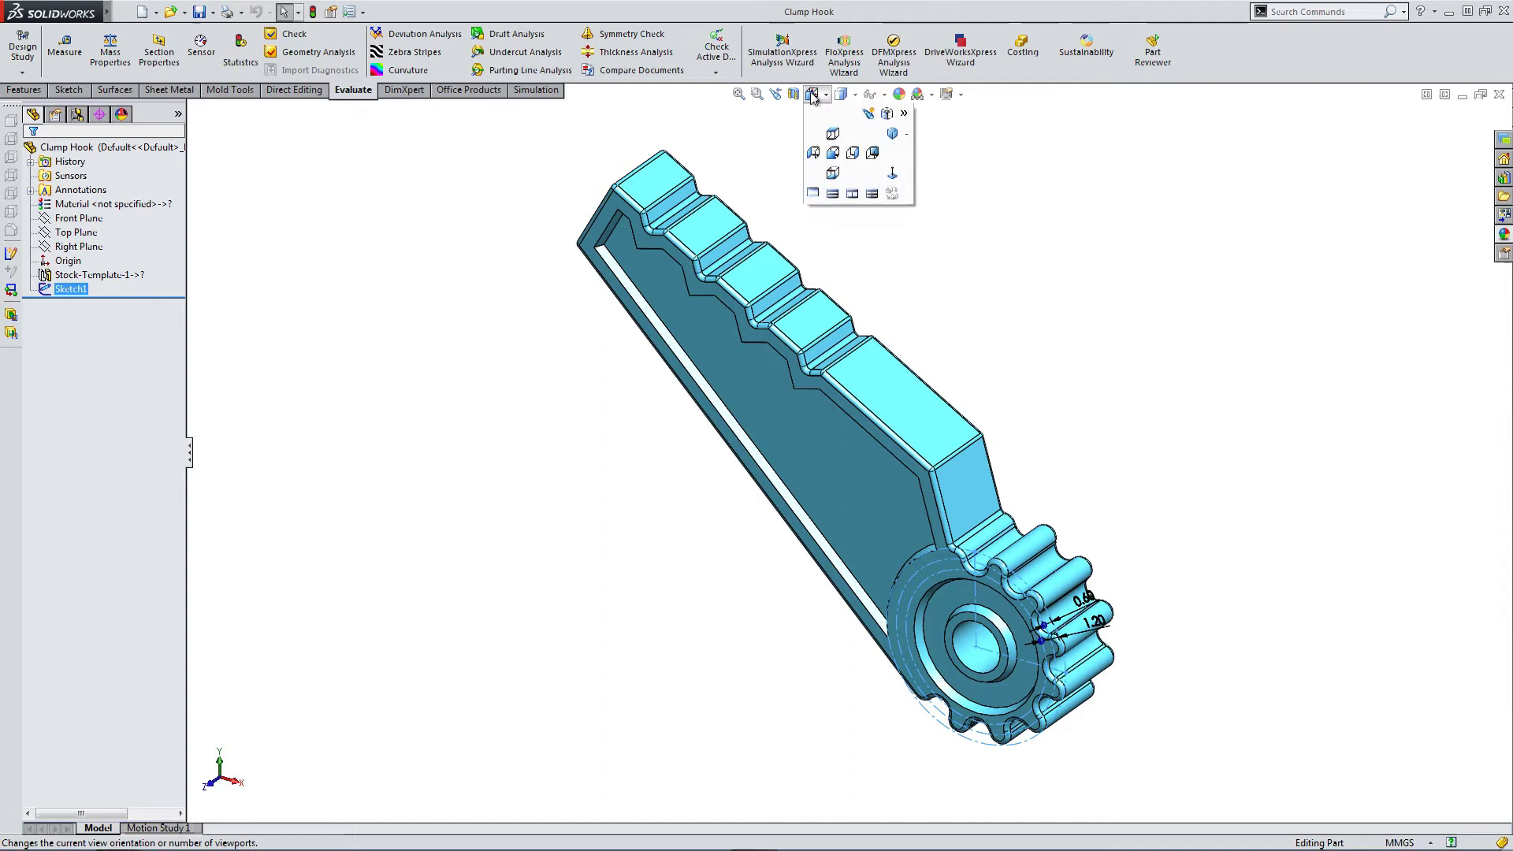
click(835, 153)
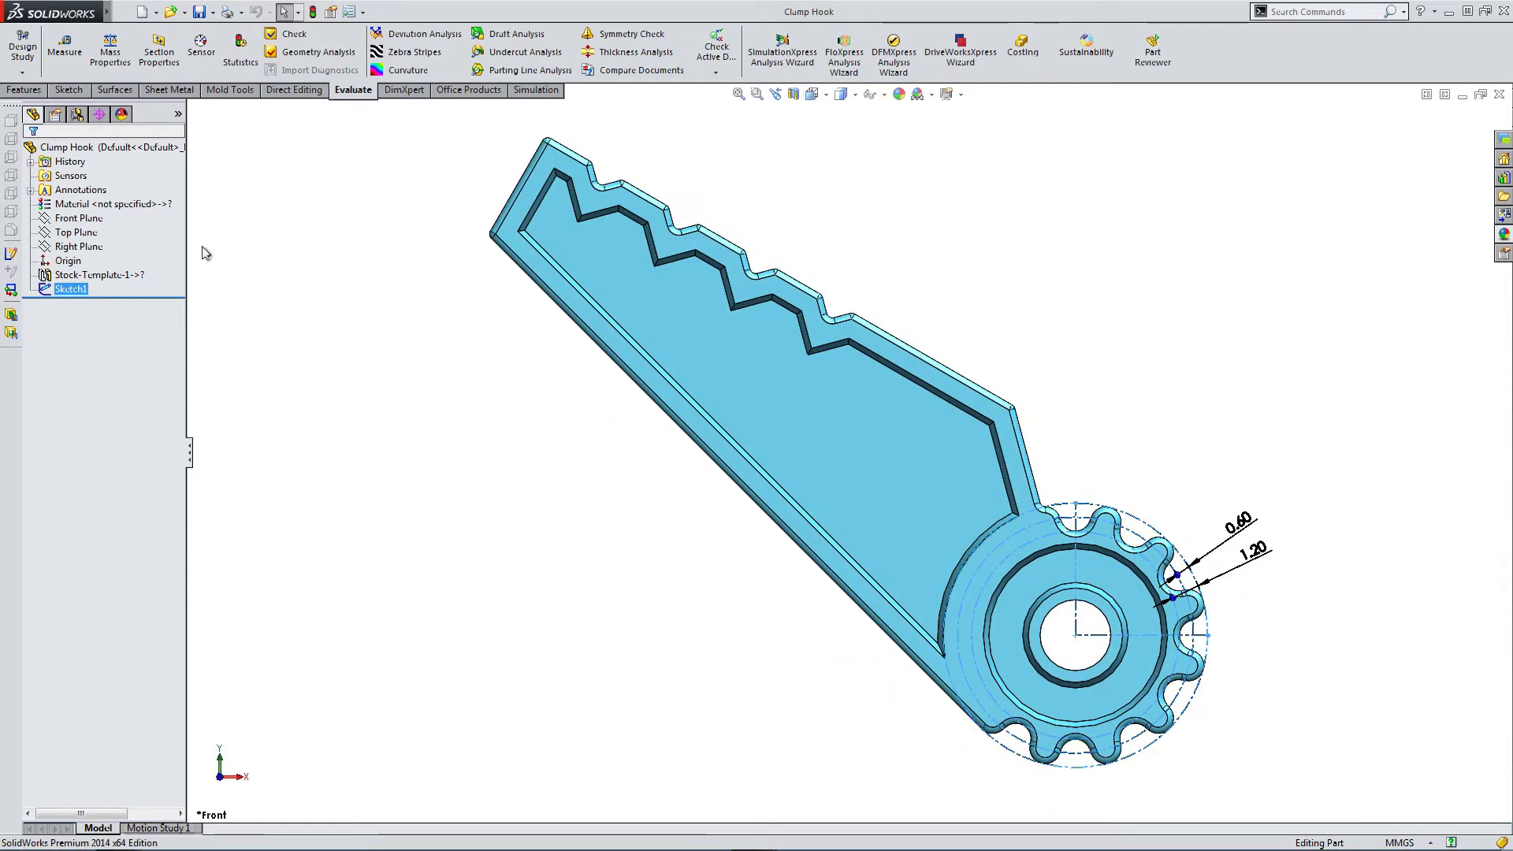
right_click(82, 296)
click(91, 248)
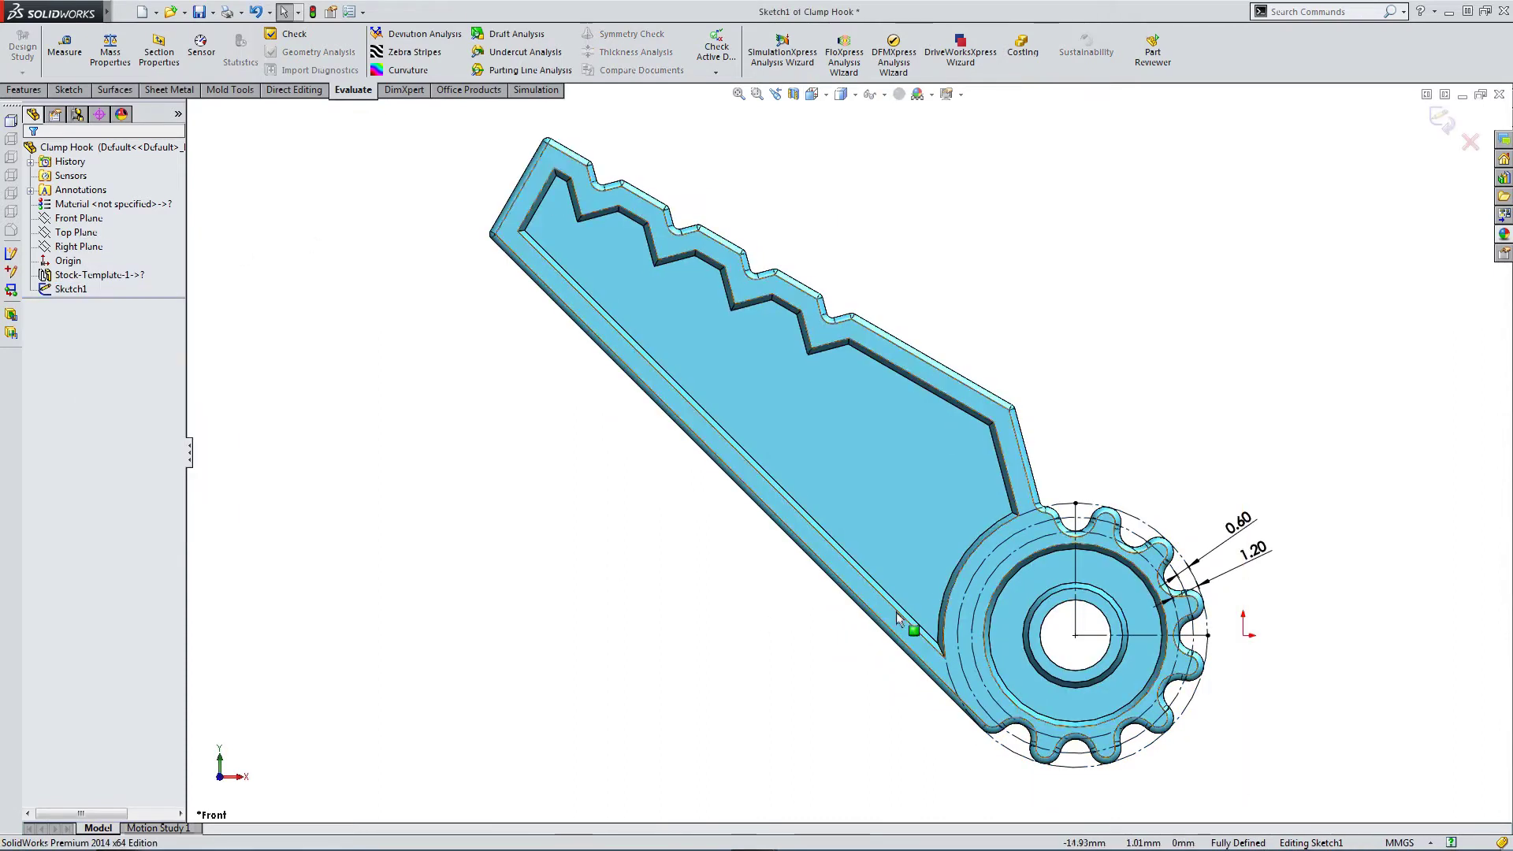
Measure the diameter of the middle construction circle around the gear teeth.
scroll(1119, 654, down, 3)
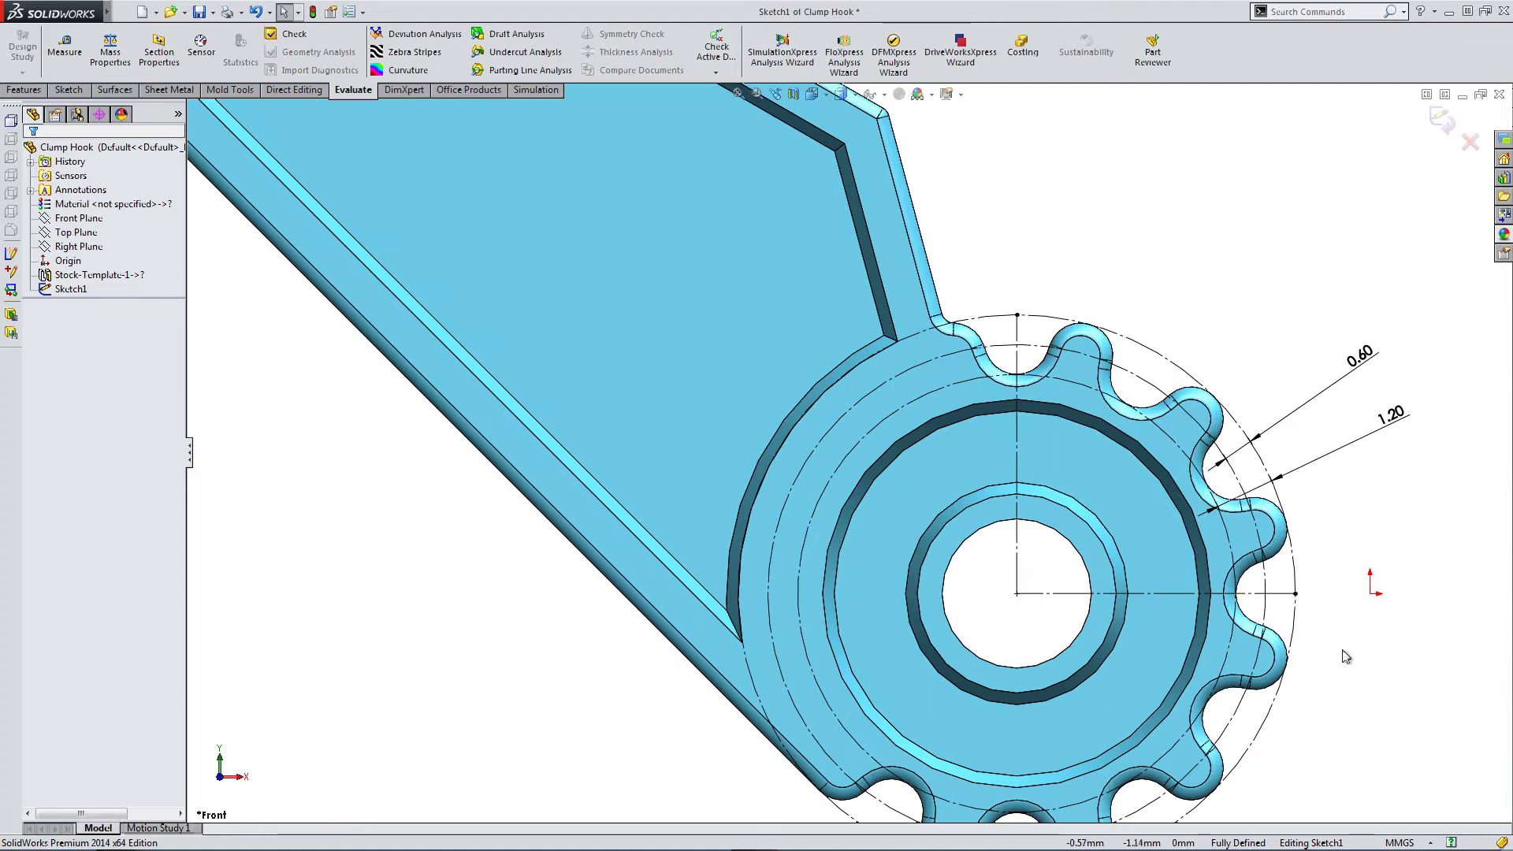
scroll(1032, 386, down, 3)
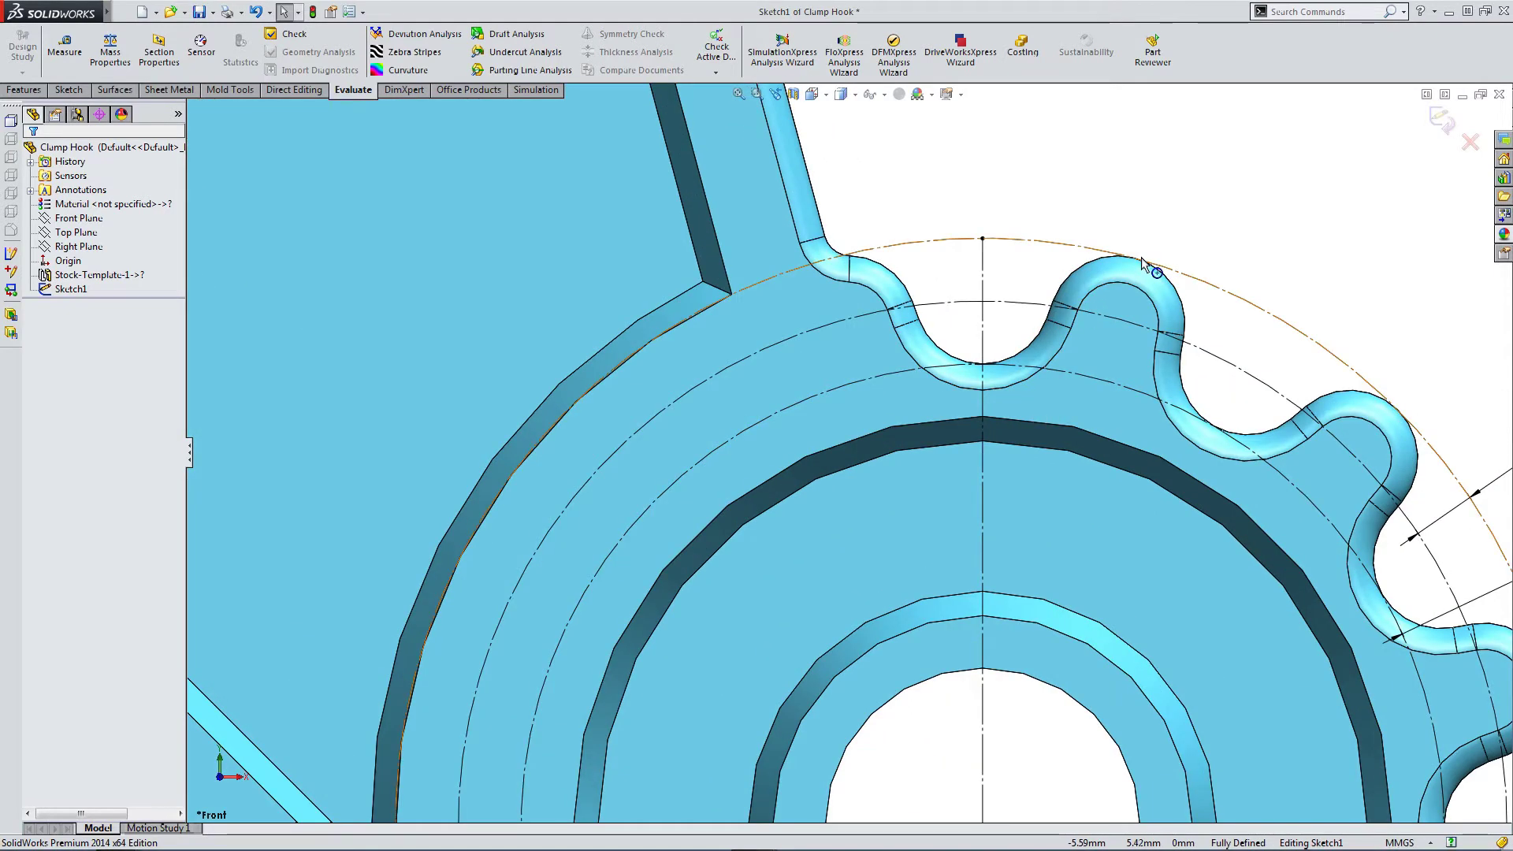
scroll(1154, 271, up, 3)
scroll(969, 517, down, 3)
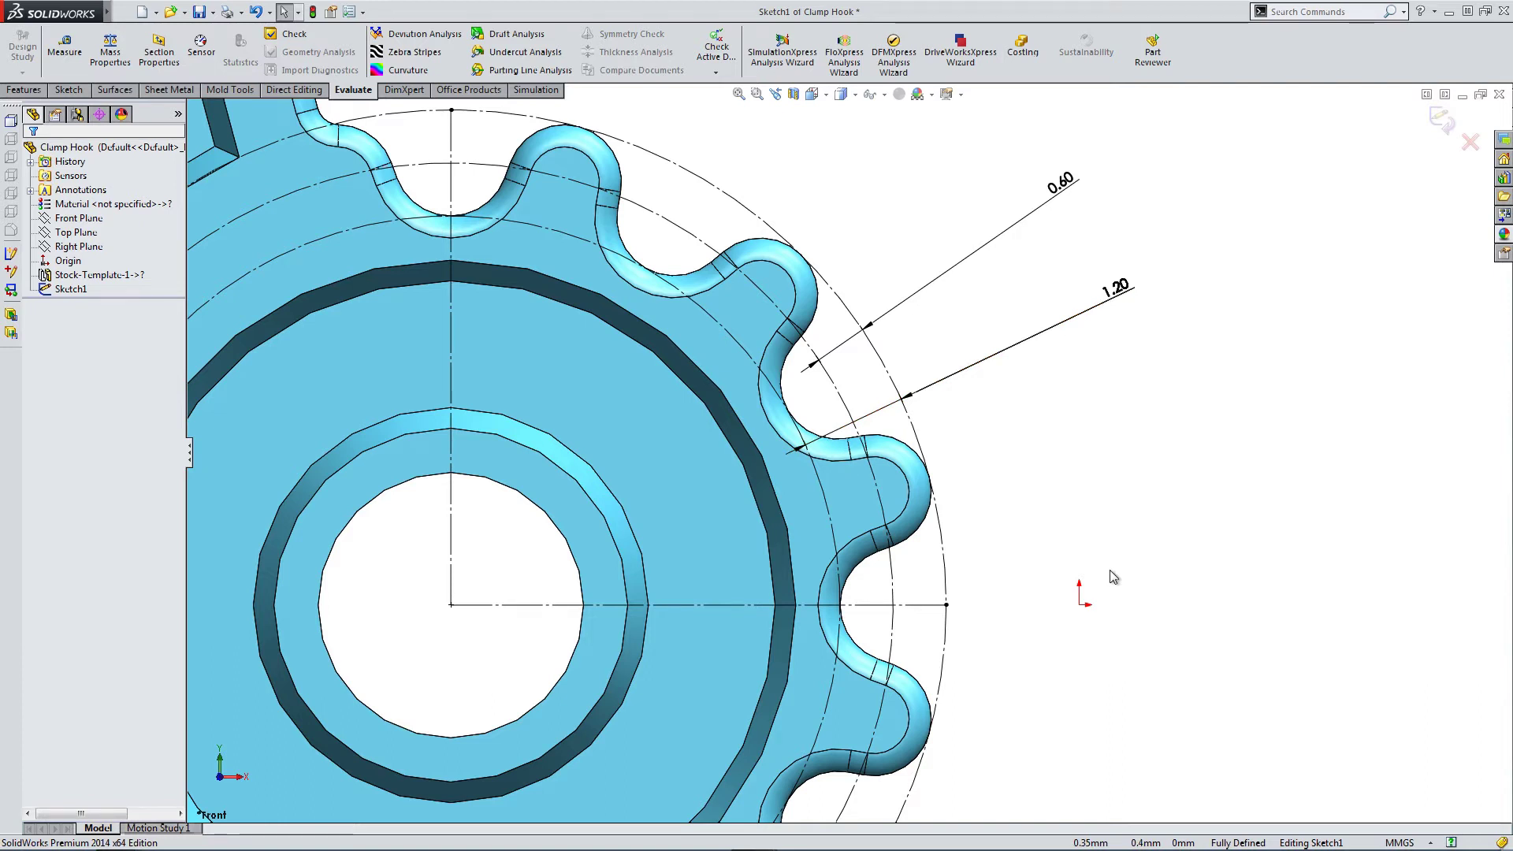
scroll(1109, 570, up, 2)
scroll(889, 431, up, 2)
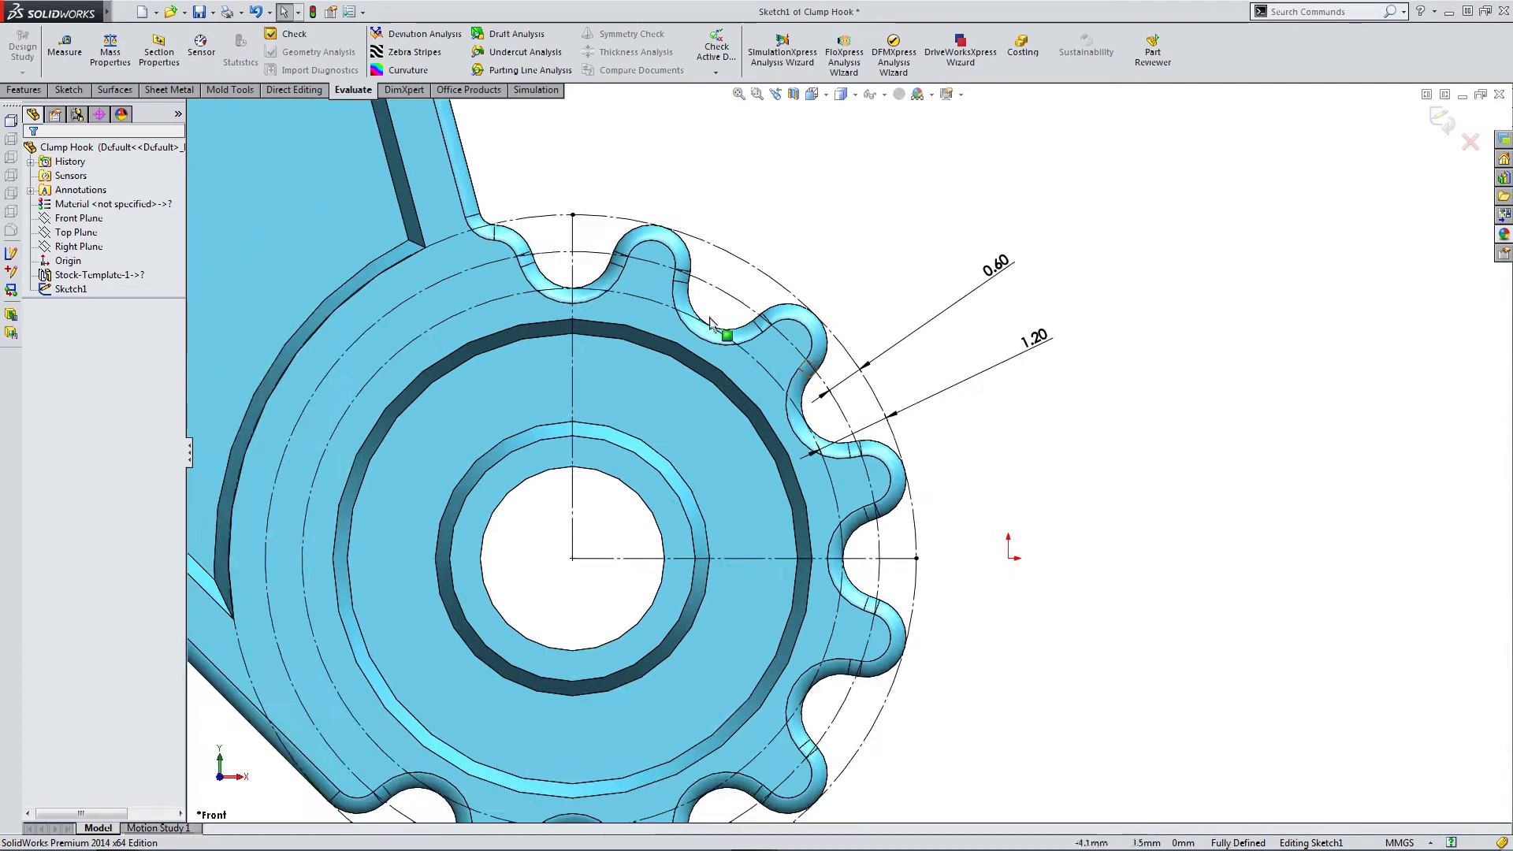
click(65, 47)
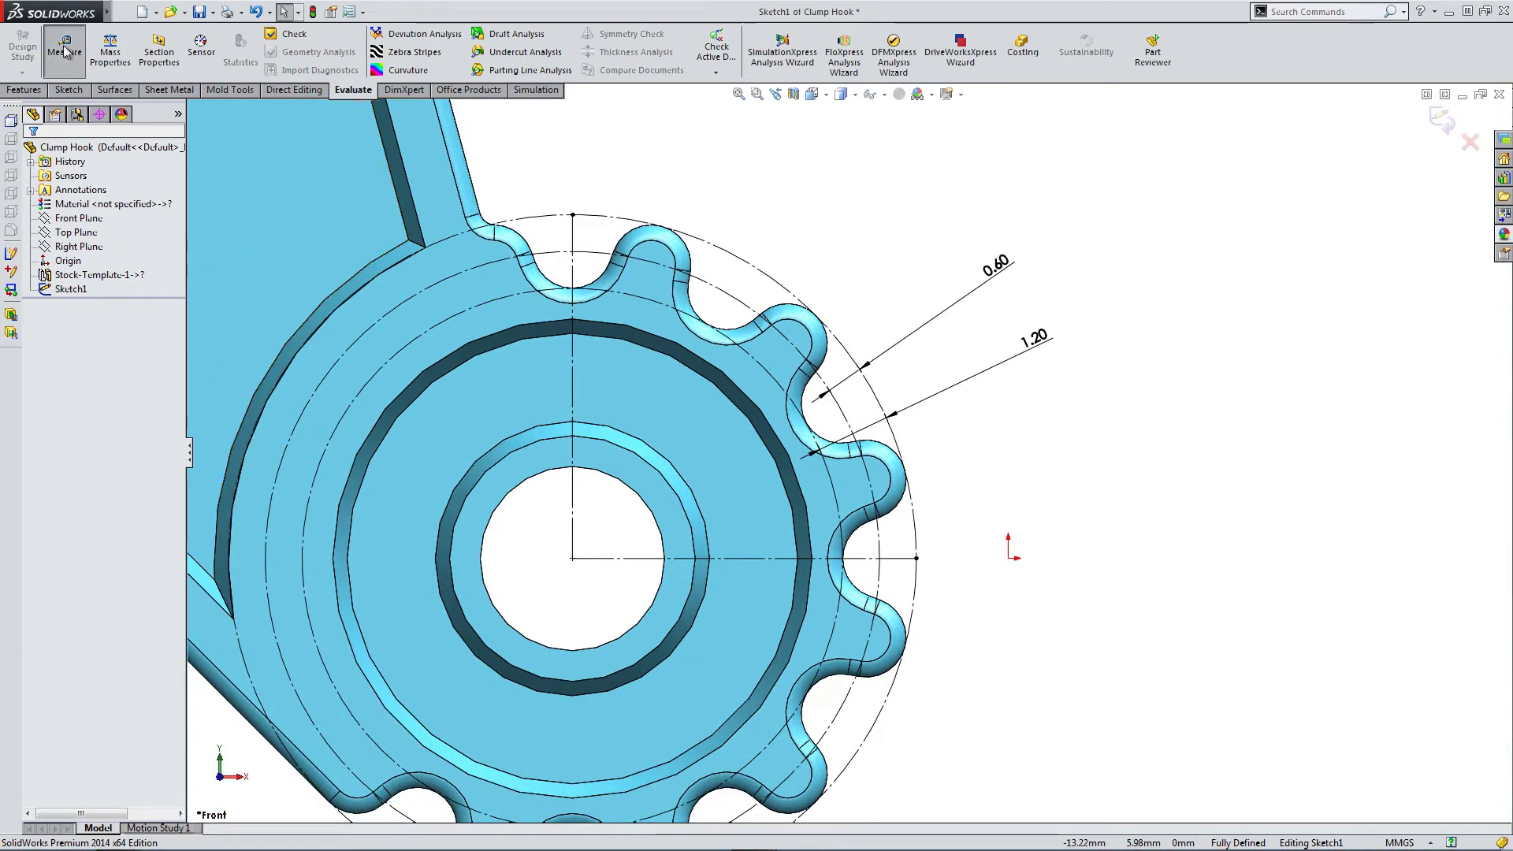
click(878, 545)
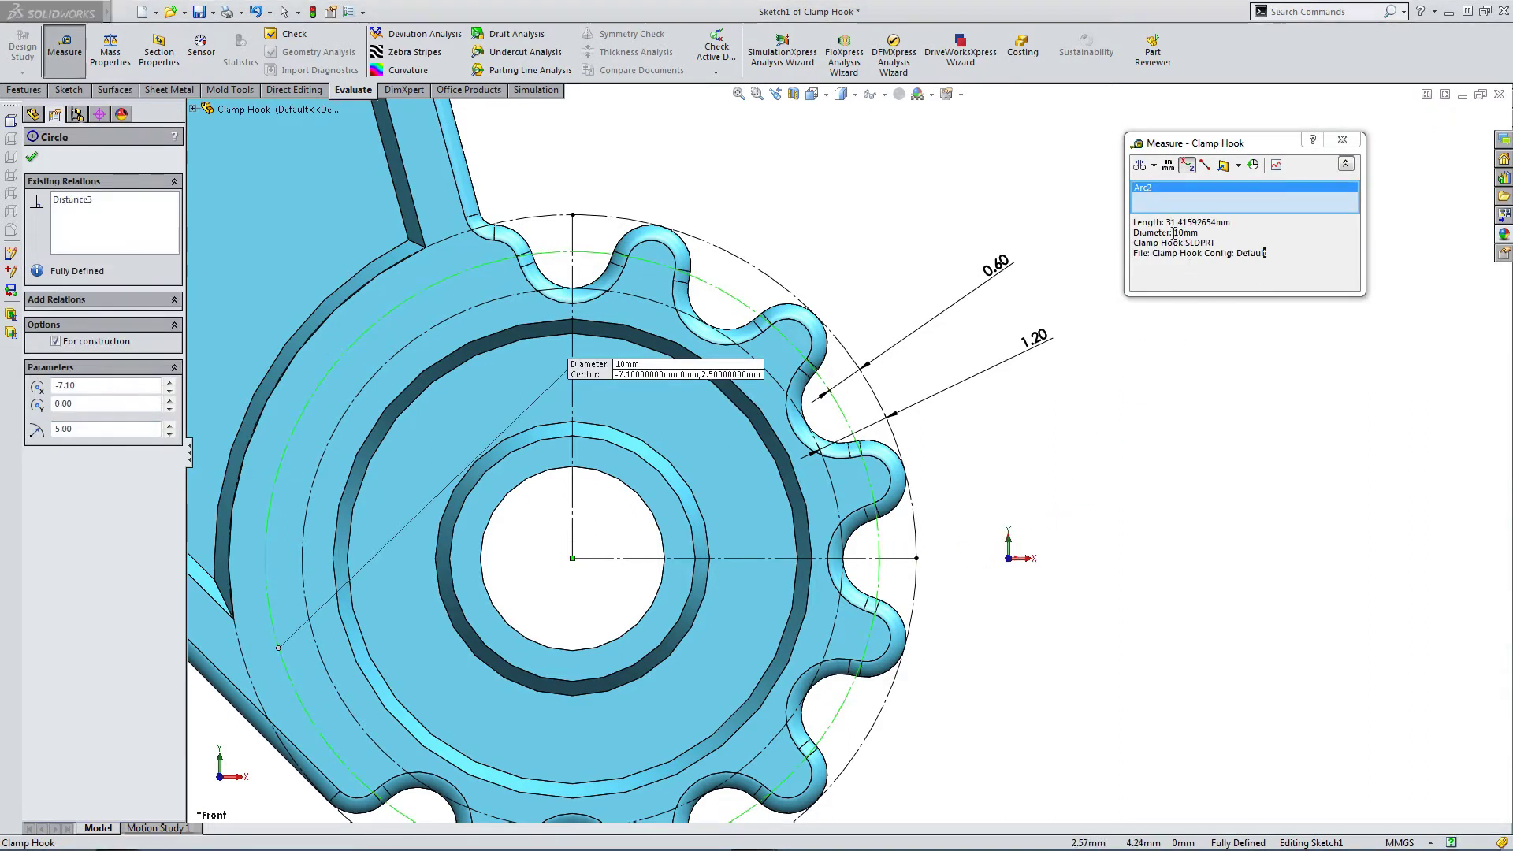
drag(1173, 233, 1184, 233)
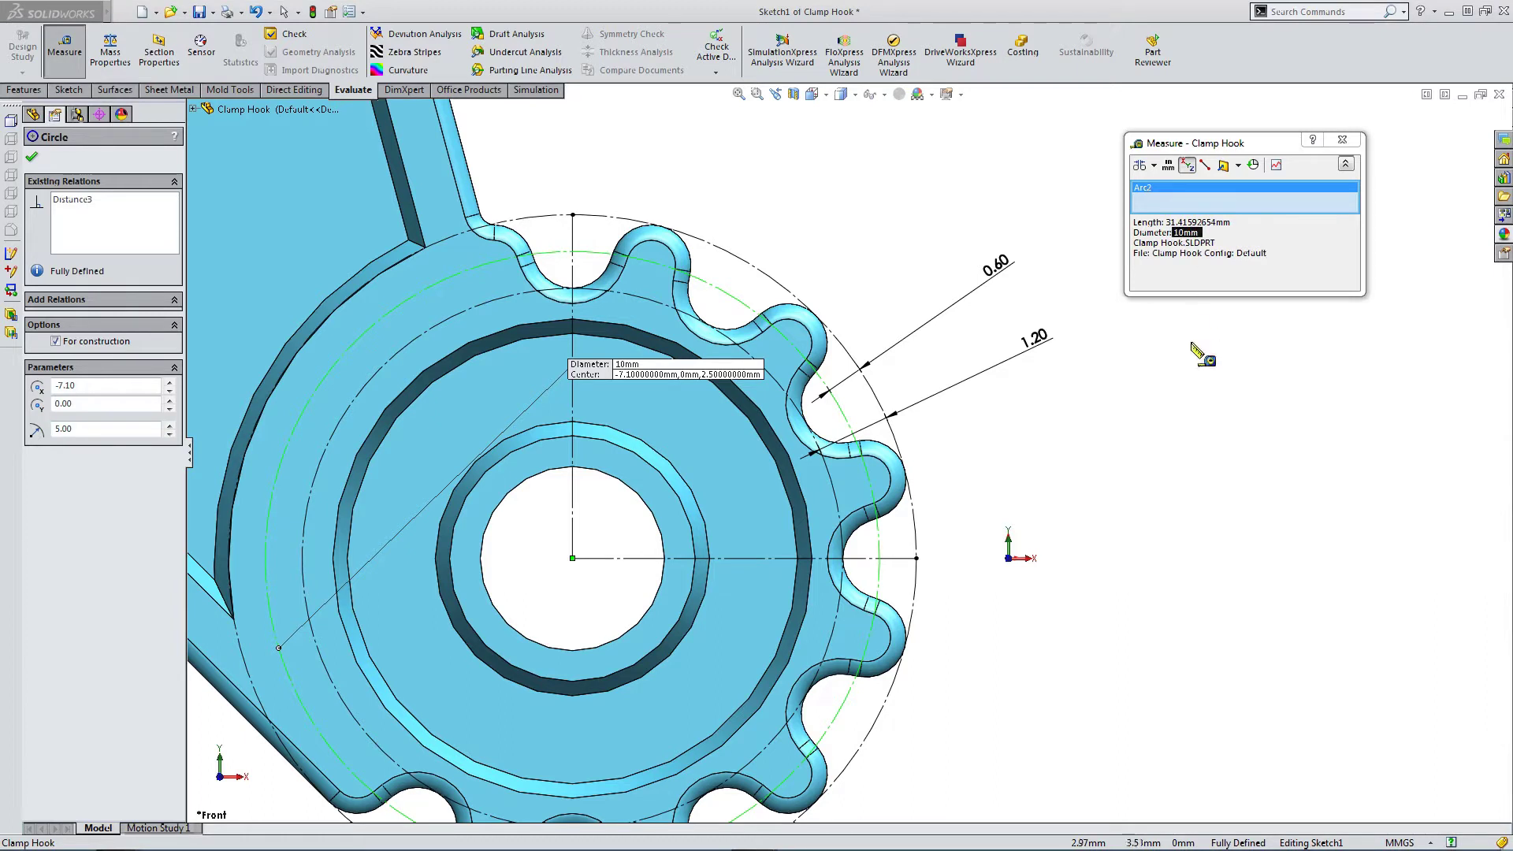
key(Escape)
key(Escape)
Exit Sketch1 discarding any changes and close the Clamp Hook part to return to the assembly.
click(1471, 143)
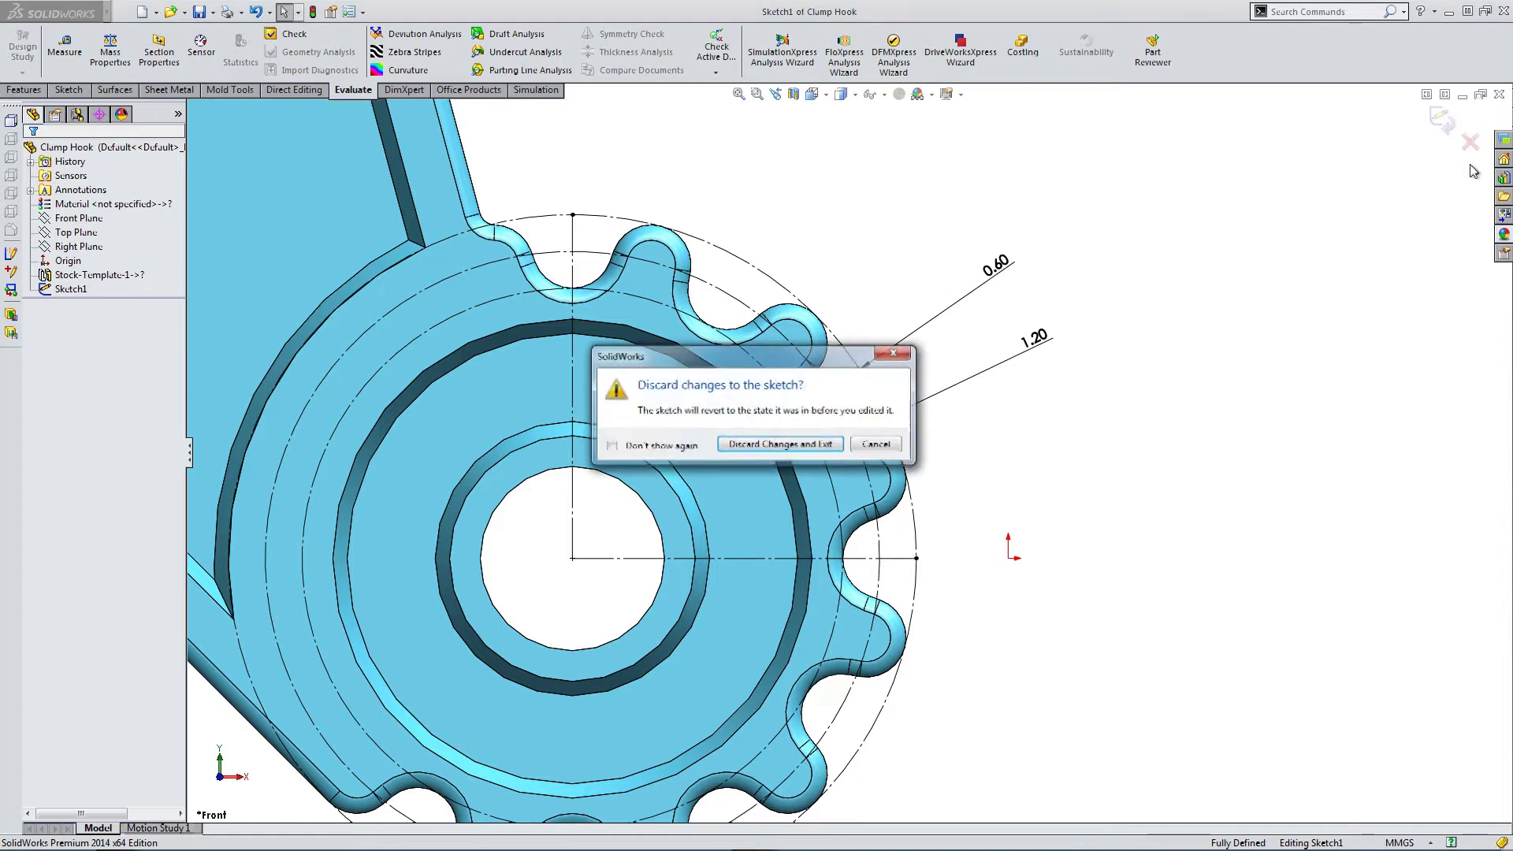
click(790, 461)
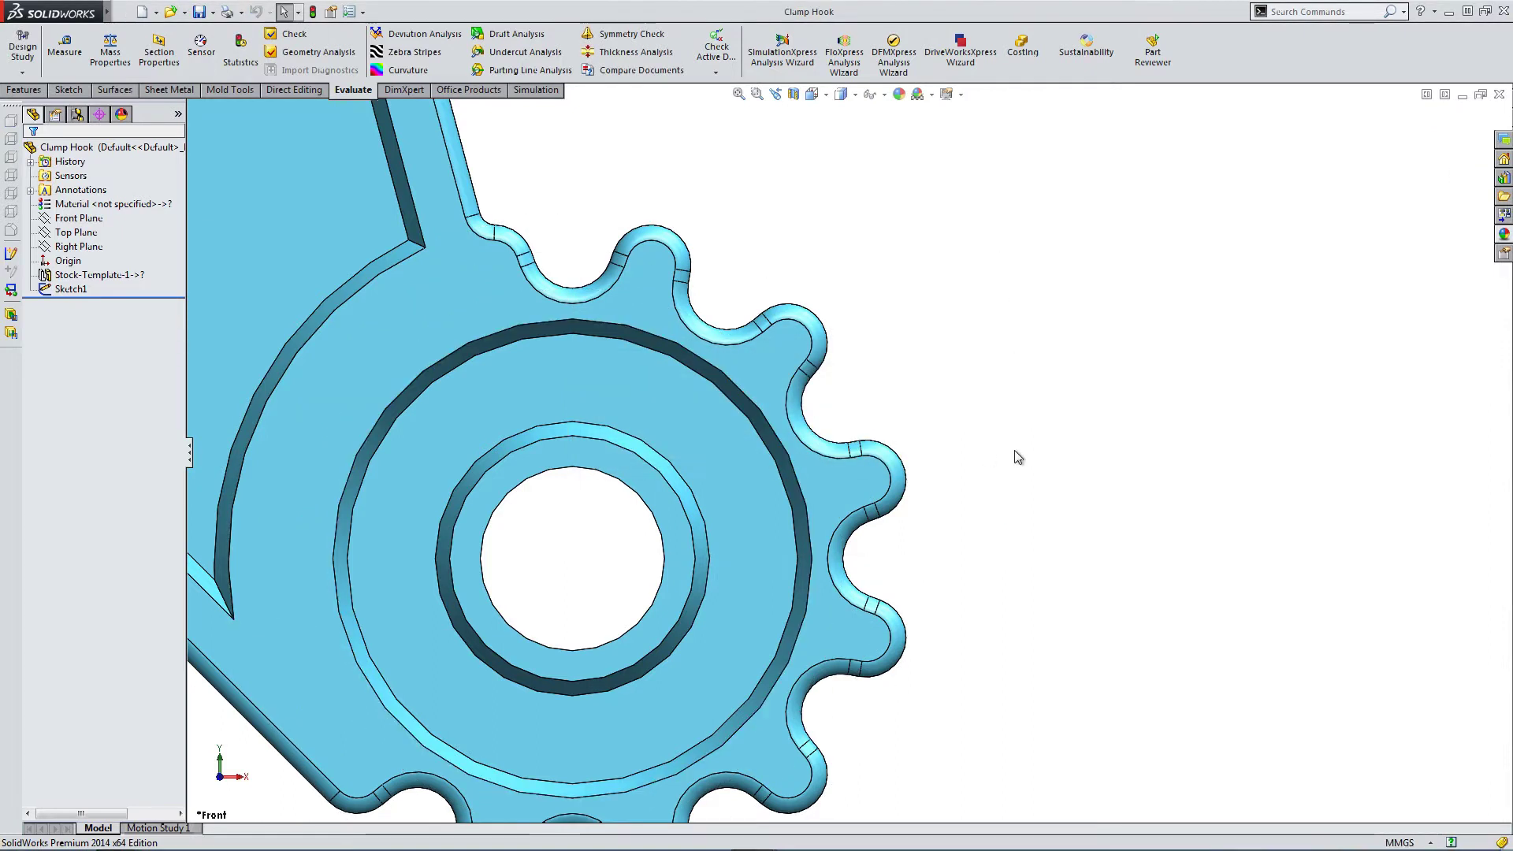
scroll(875, 430, up, 2)
key(f)
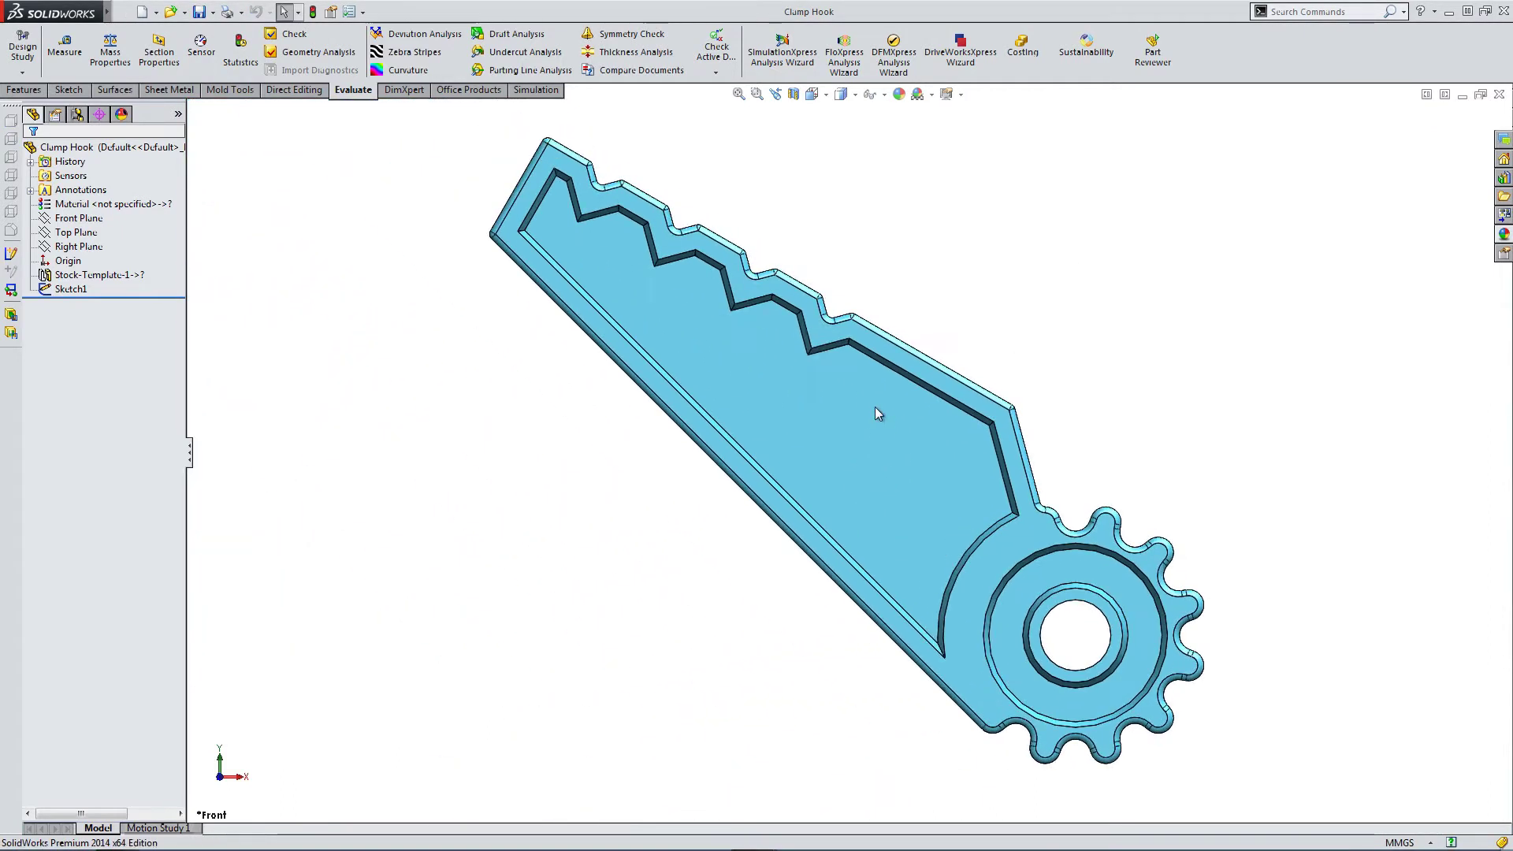
click(1501, 95)
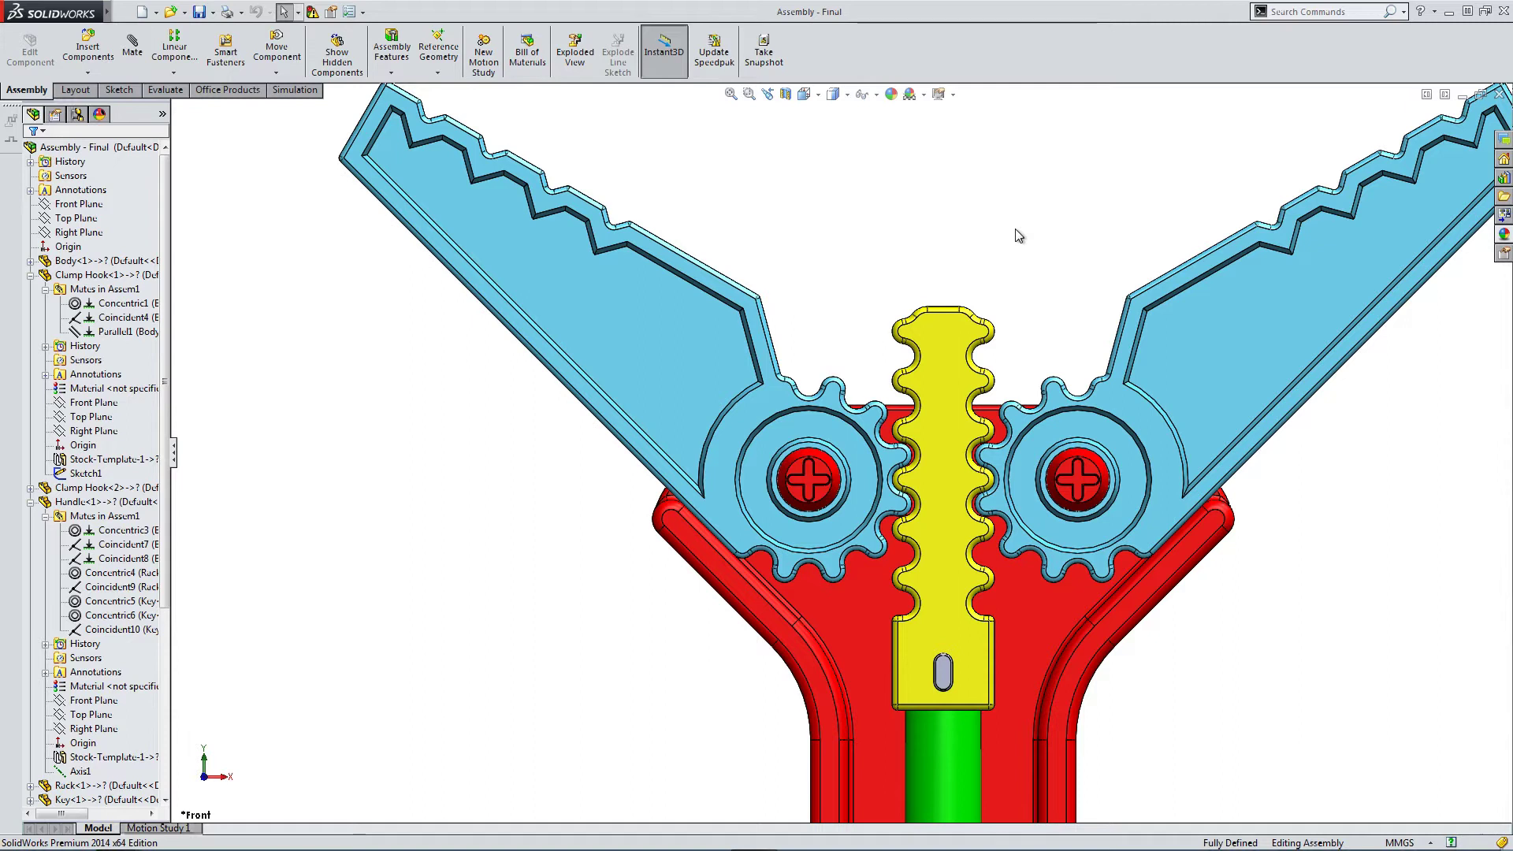
Turn on the display of sketches in the assembly so the gear circles are shown around both clamp hooks.
click(875, 89)
click(876, 94)
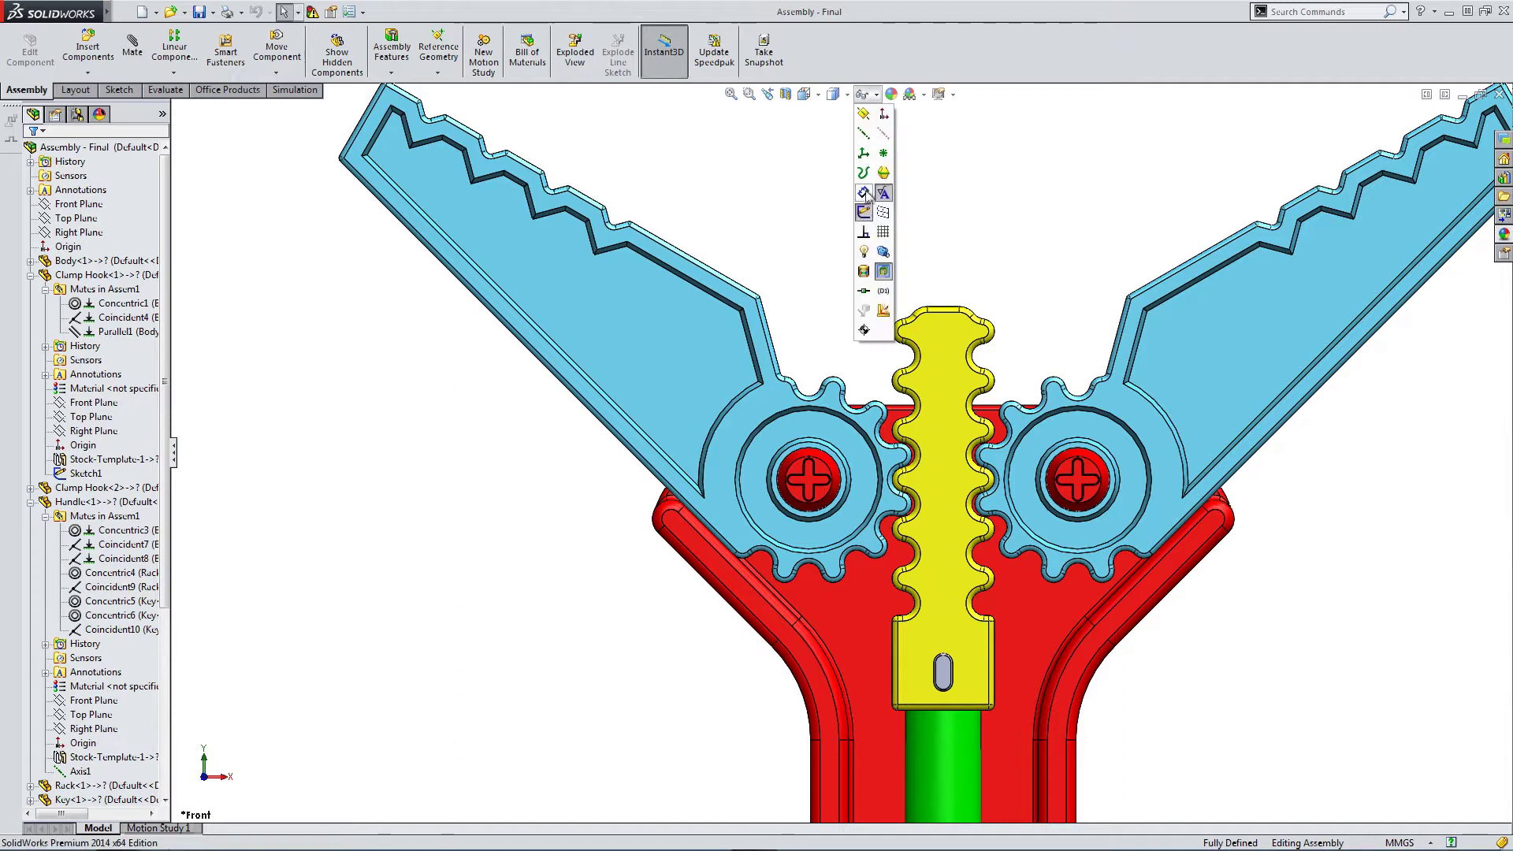
click(876, 94)
click(864, 213)
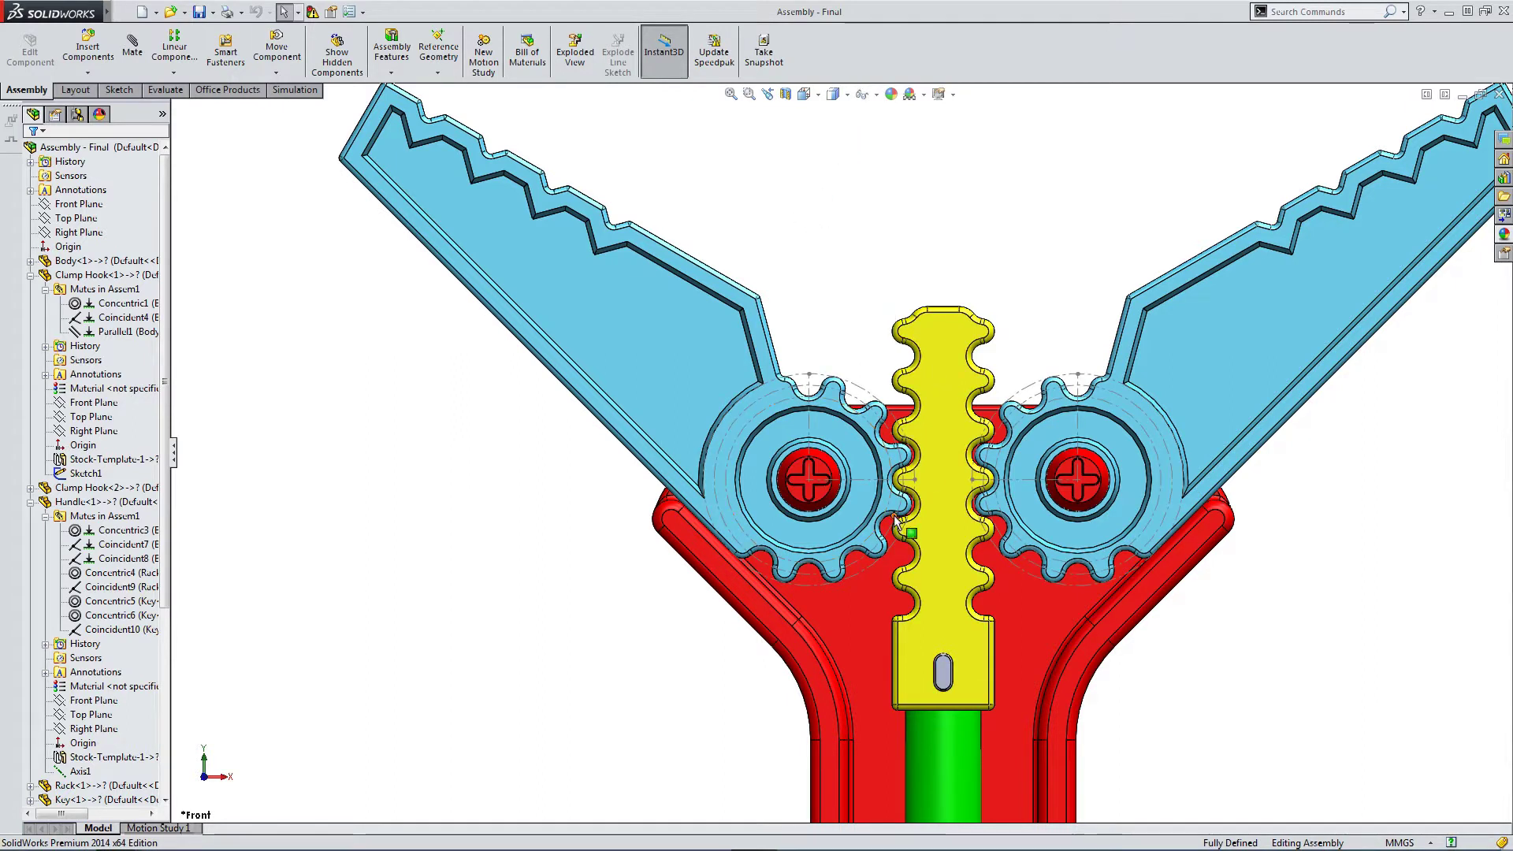
scroll(887, 597, down, 2)
scroll(887, 599, down, 2)
Widen the feature tree and collapse the Handle component and the Mates folder, keeping Clamp Hook<1> expanded.
click(119, 321)
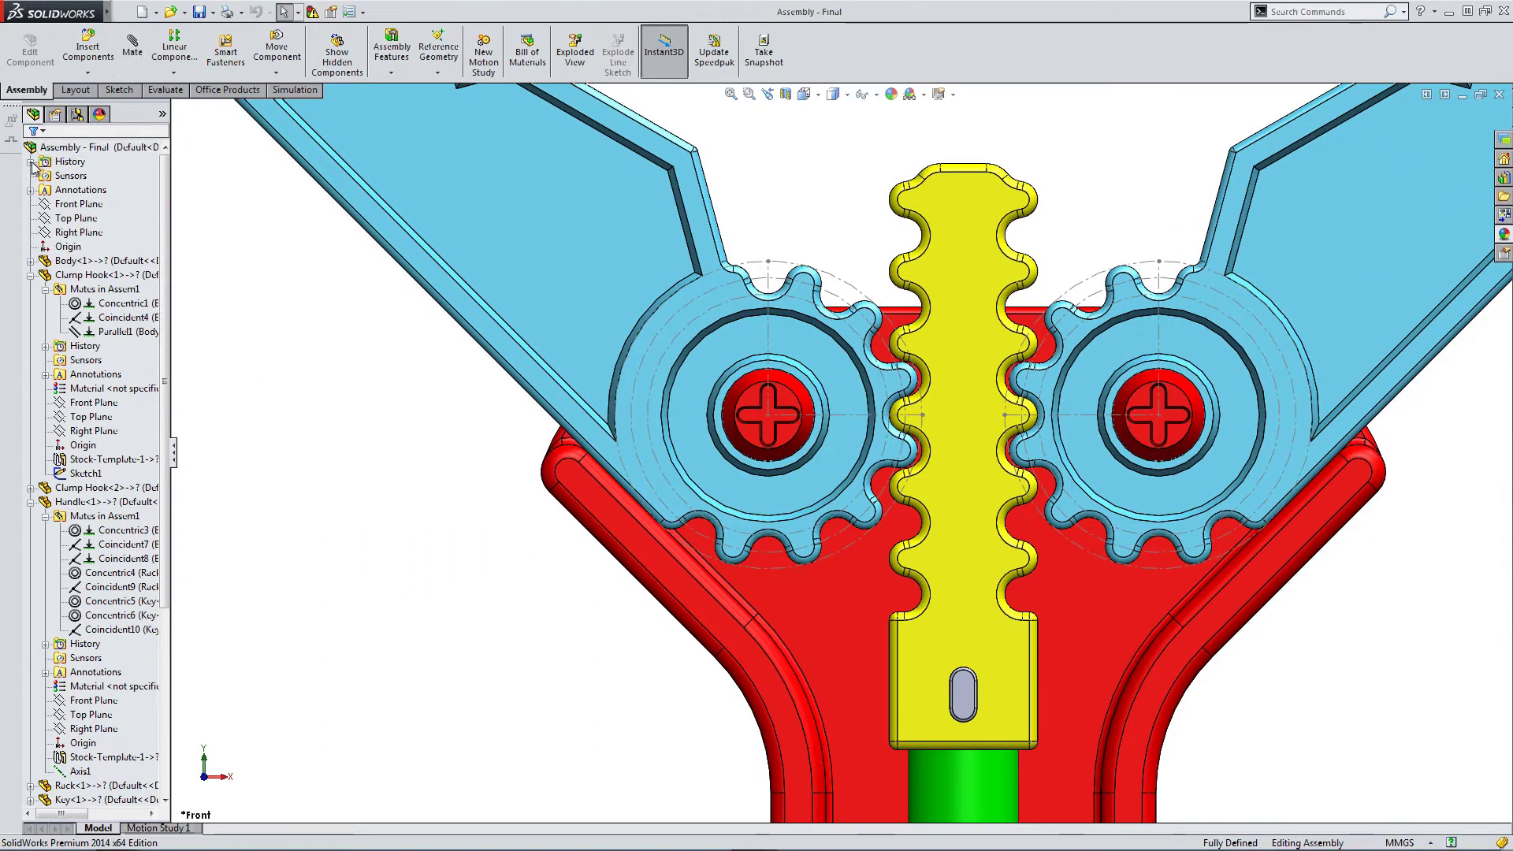
click(87, 275)
drag(170, 234, 275, 235)
click(31, 276)
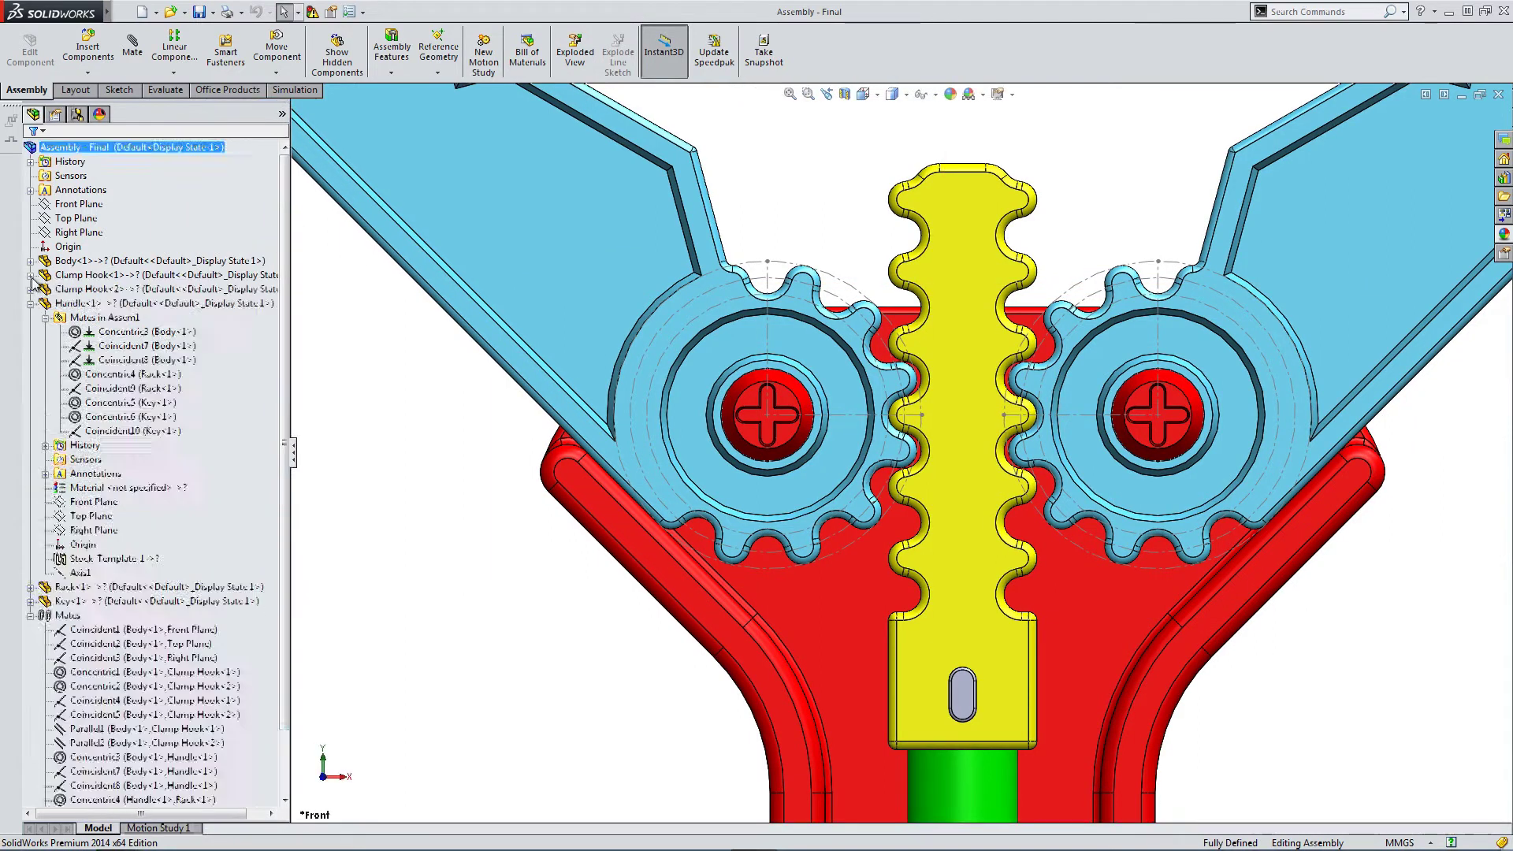
click(30, 275)
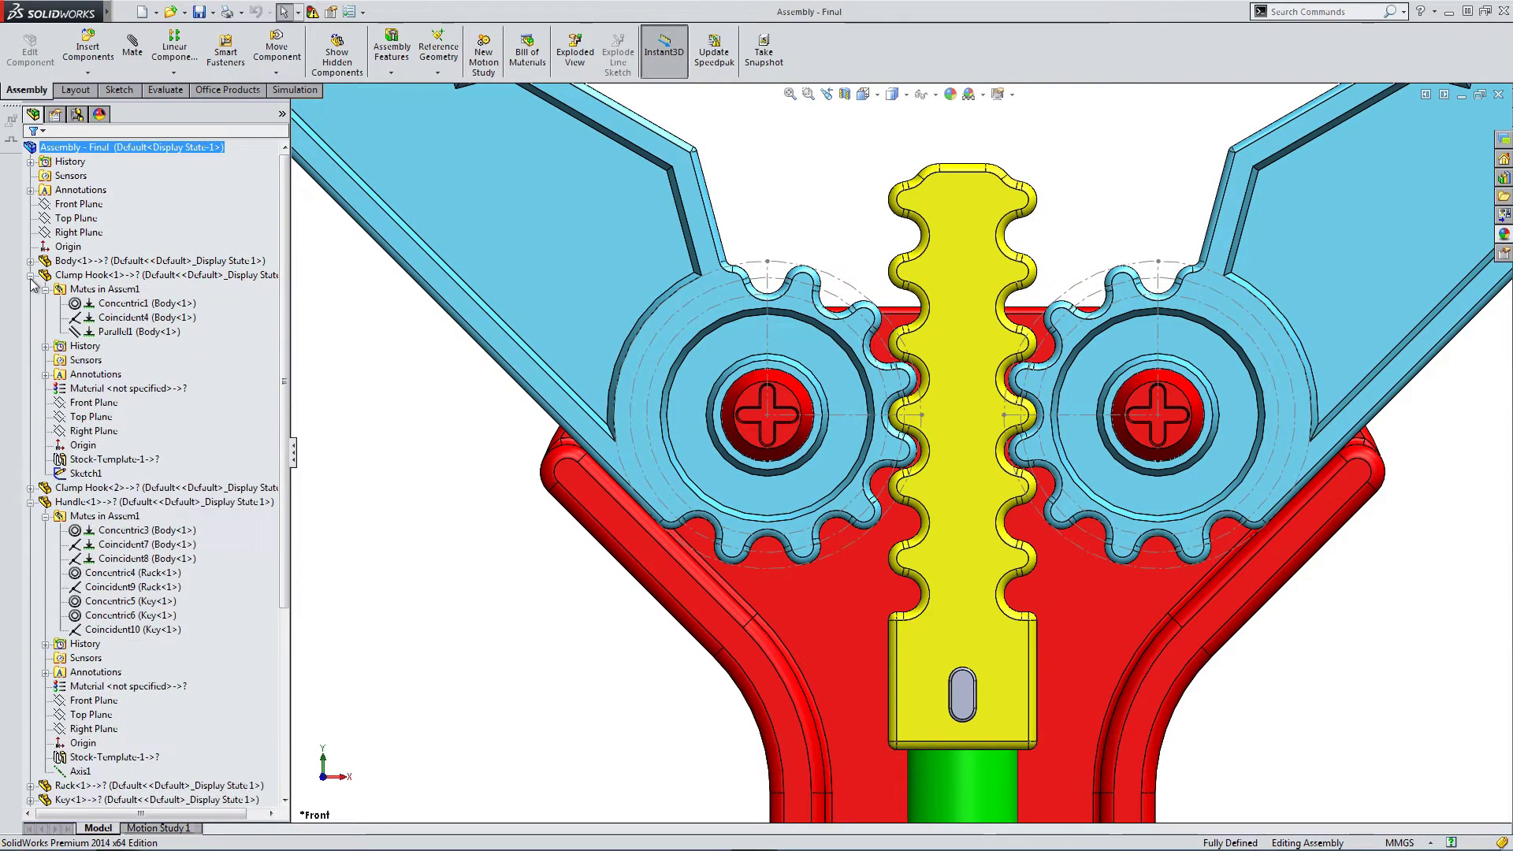
click(30, 503)
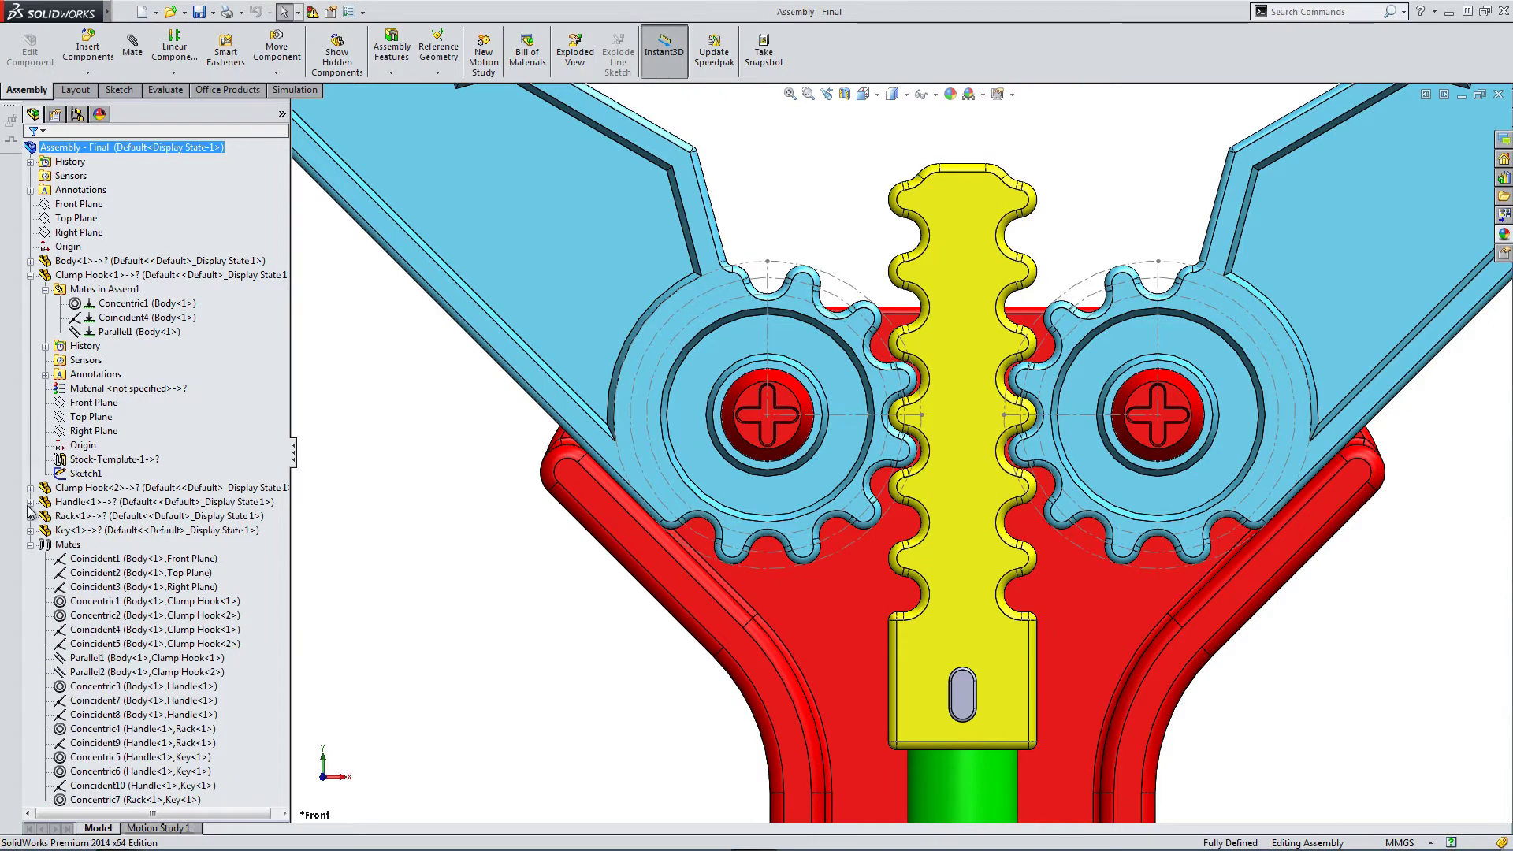
click(30, 546)
Suppress the Parallel1 mate between Clamp Hook<1> and the body.
click(126, 331)
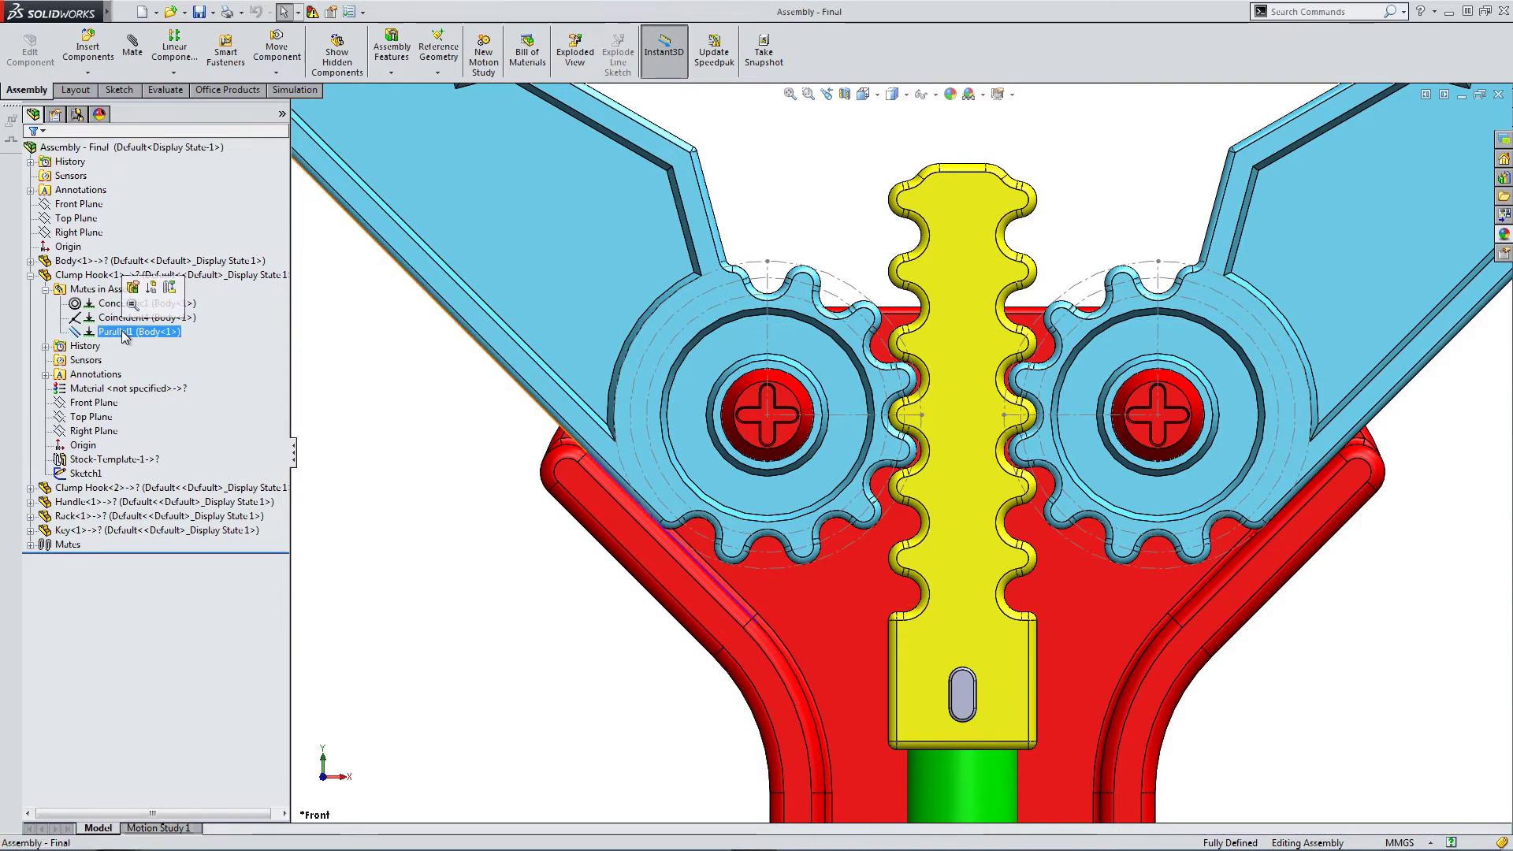
right_click(124, 333)
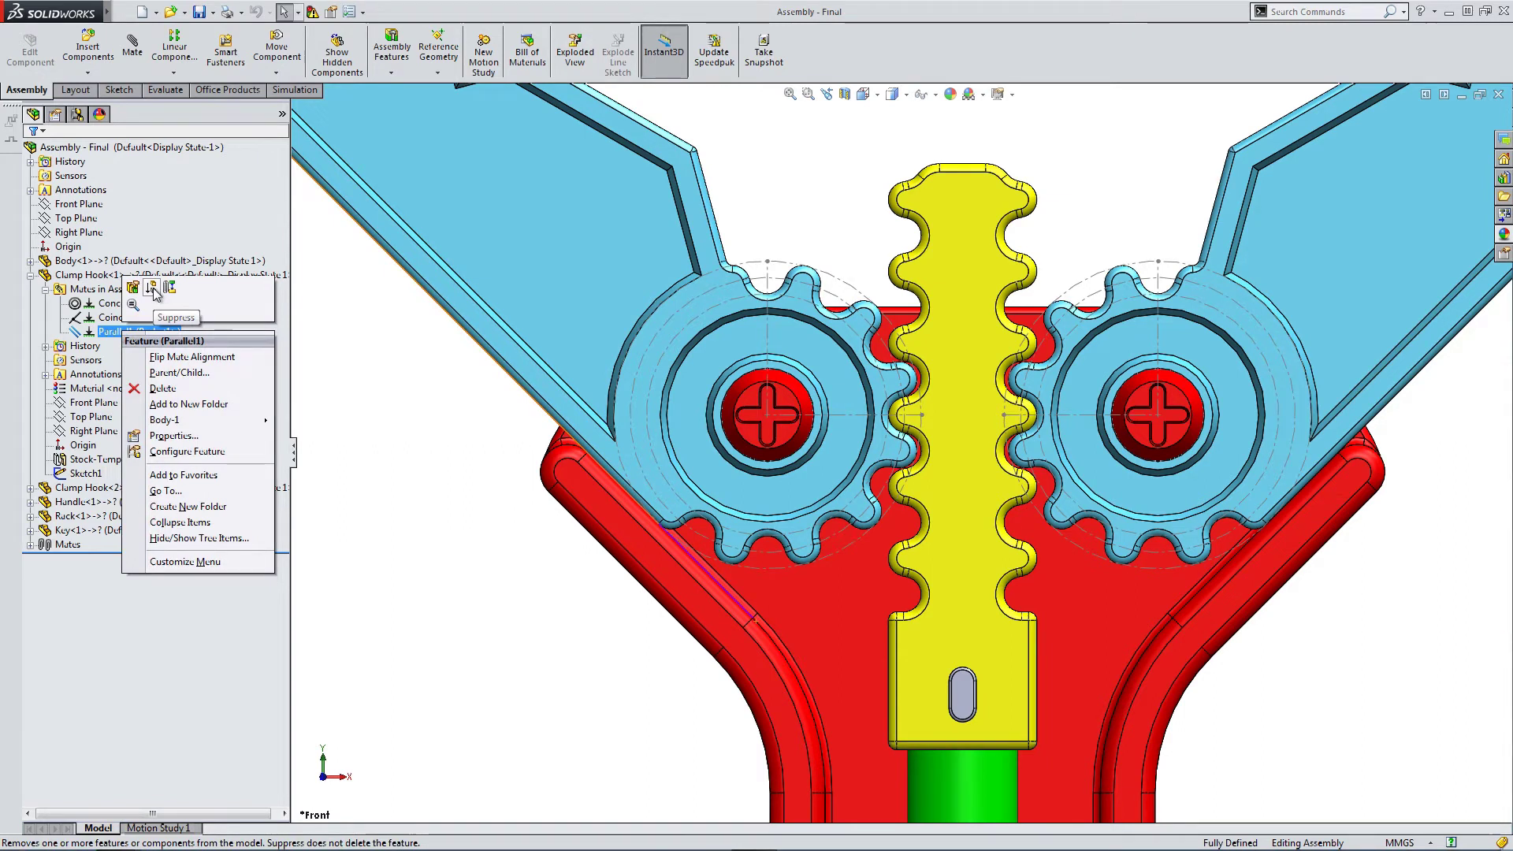
click(153, 287)
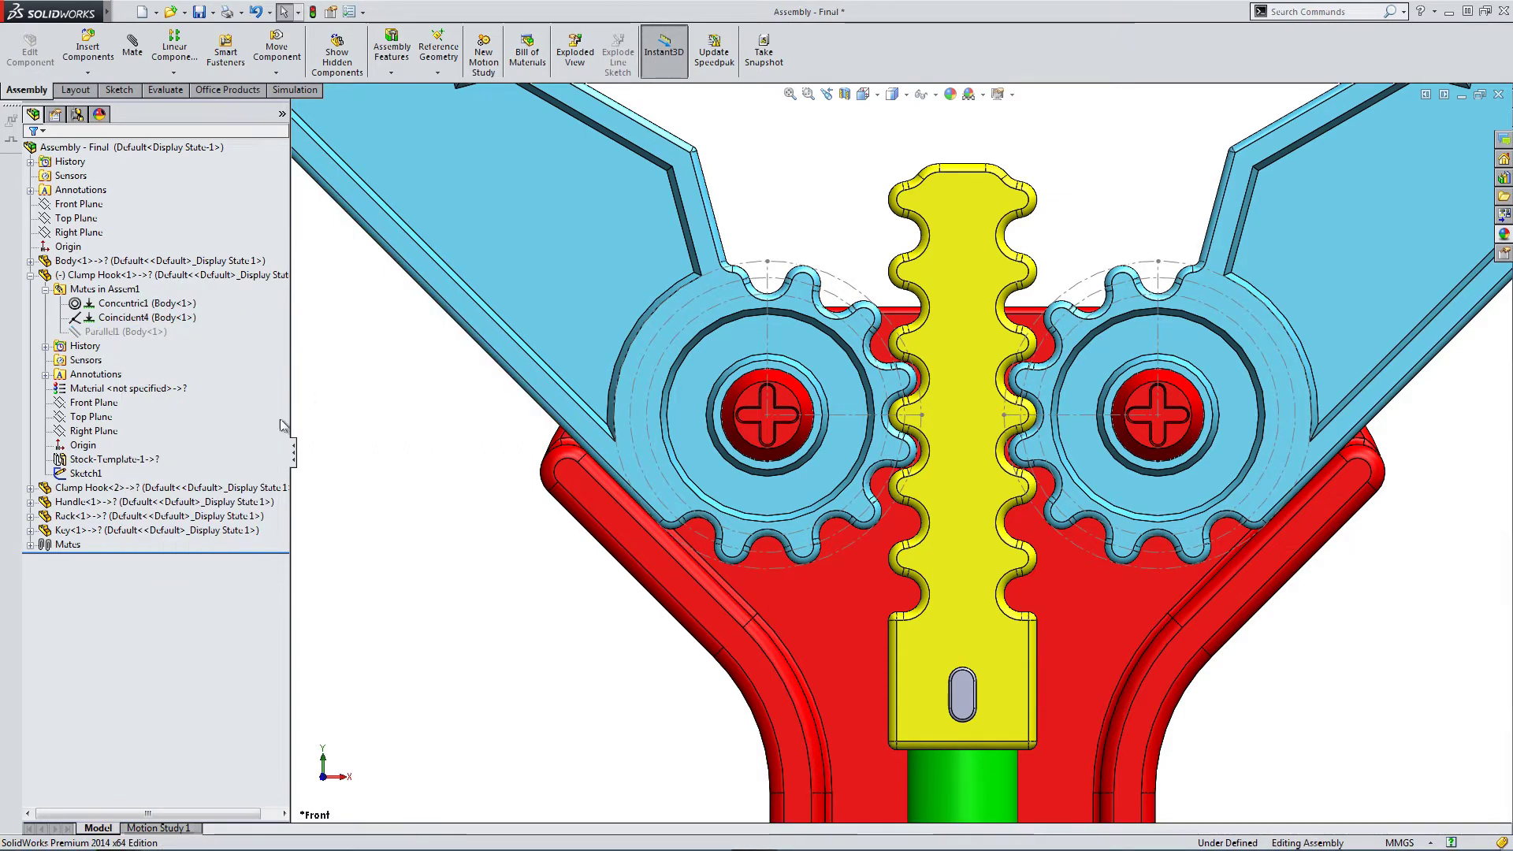
Suppress the Parallel2 mate between Clamp Hook<2> and the body.
click(49, 277)
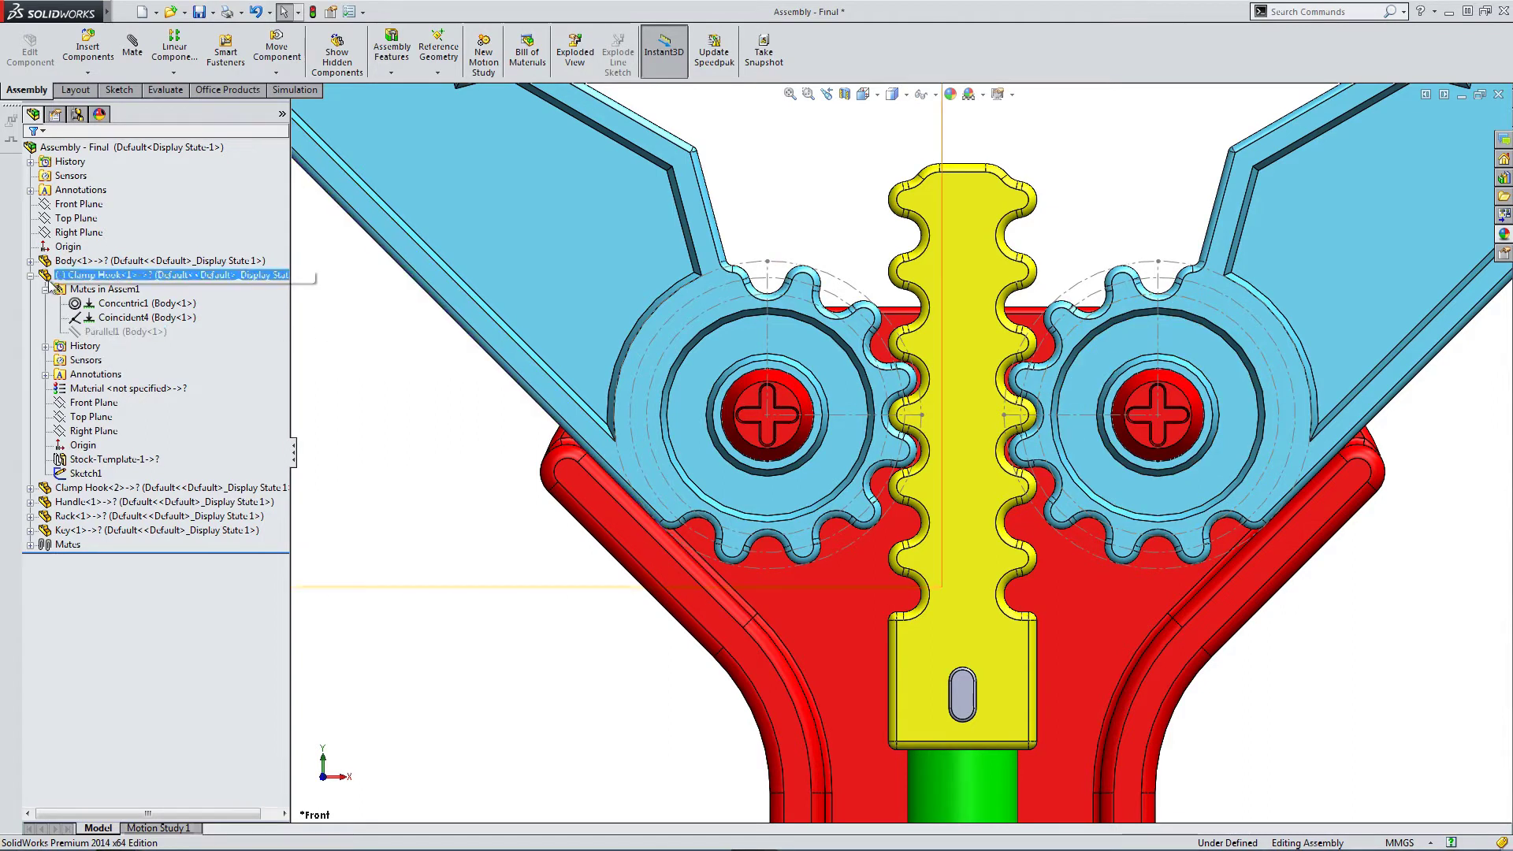
click(30, 489)
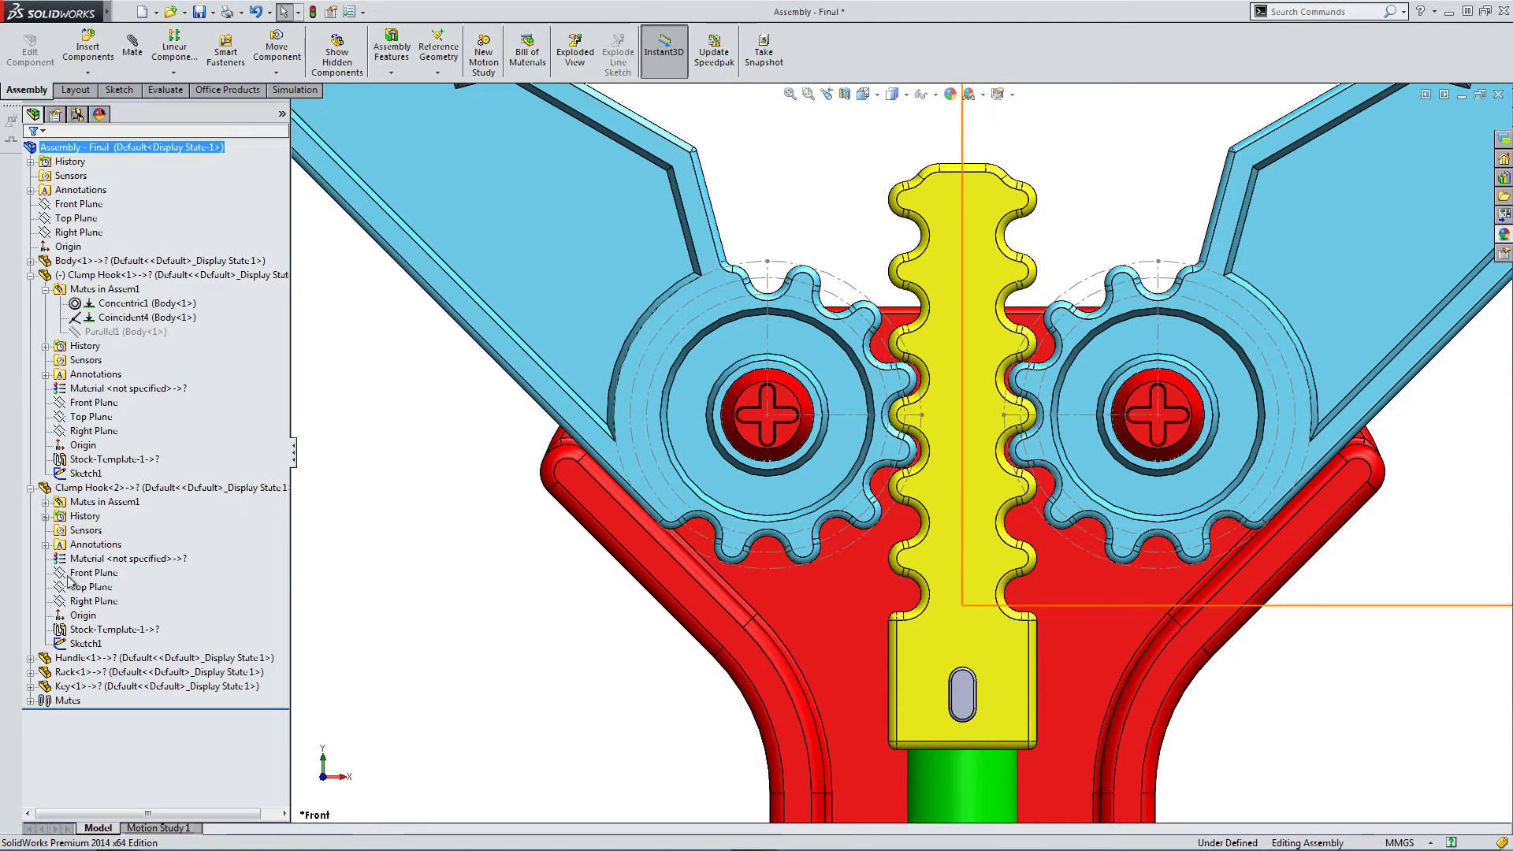
click(46, 502)
right_click(105, 544)
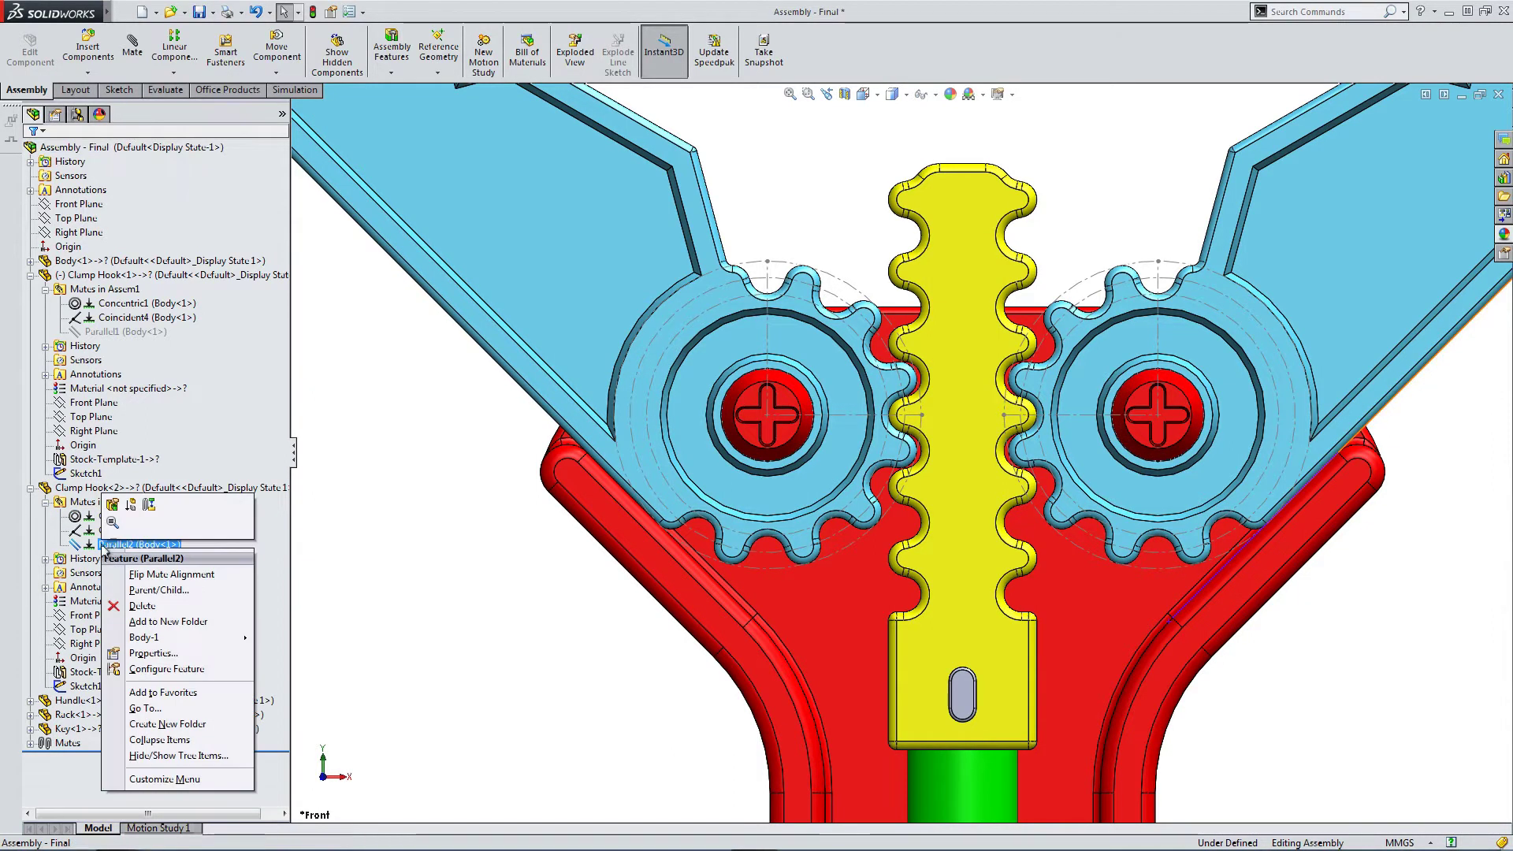
click(130, 504)
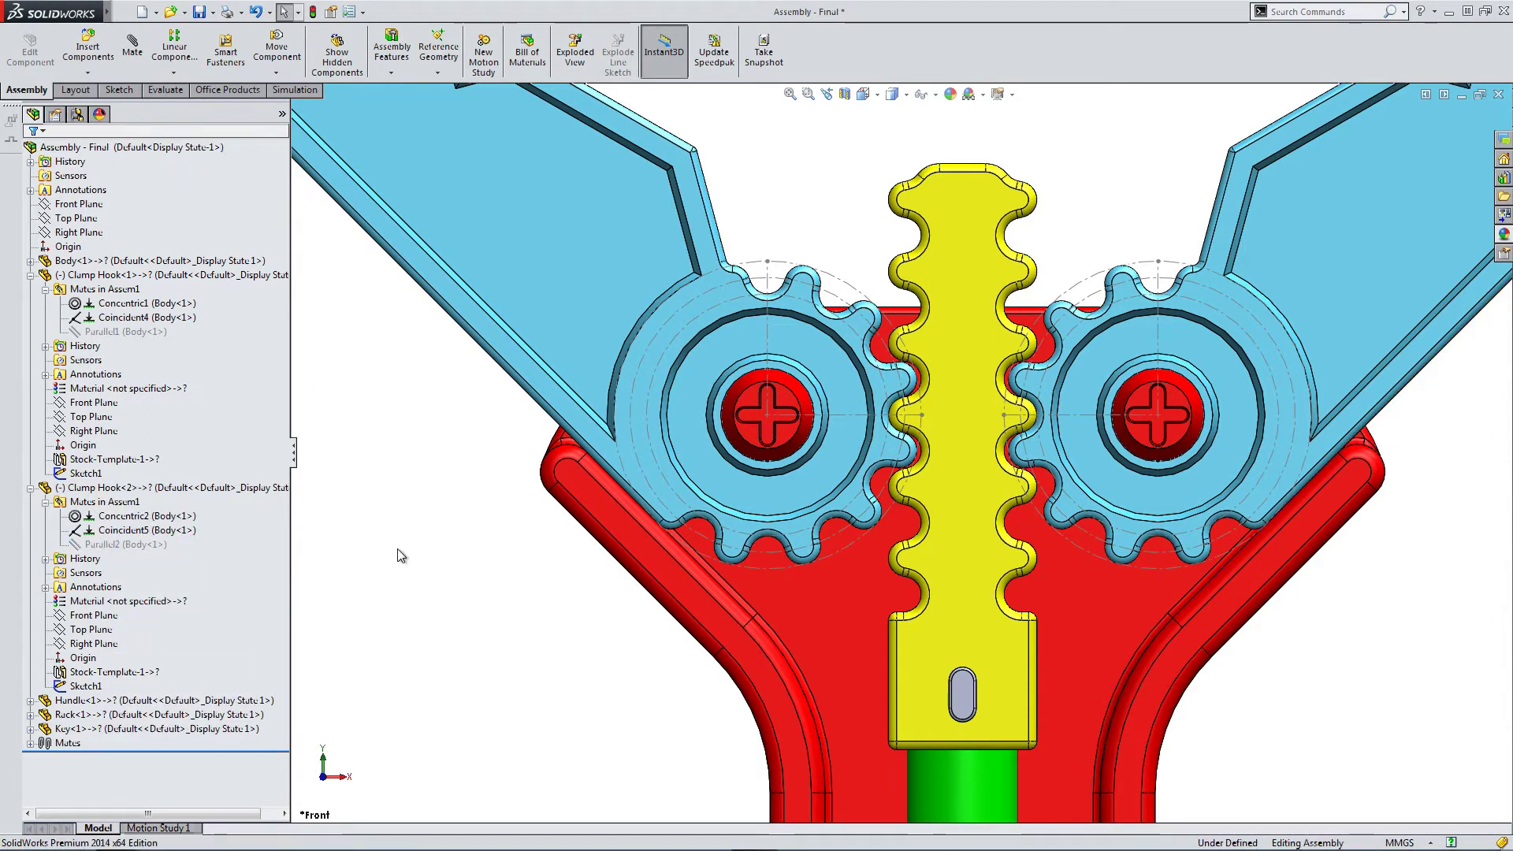
Add a Rack Pinion mate between the left vertical edge of the rack's block and the pitch circle in Sketch1 of Clamp Hook<1>.
click(133, 48)
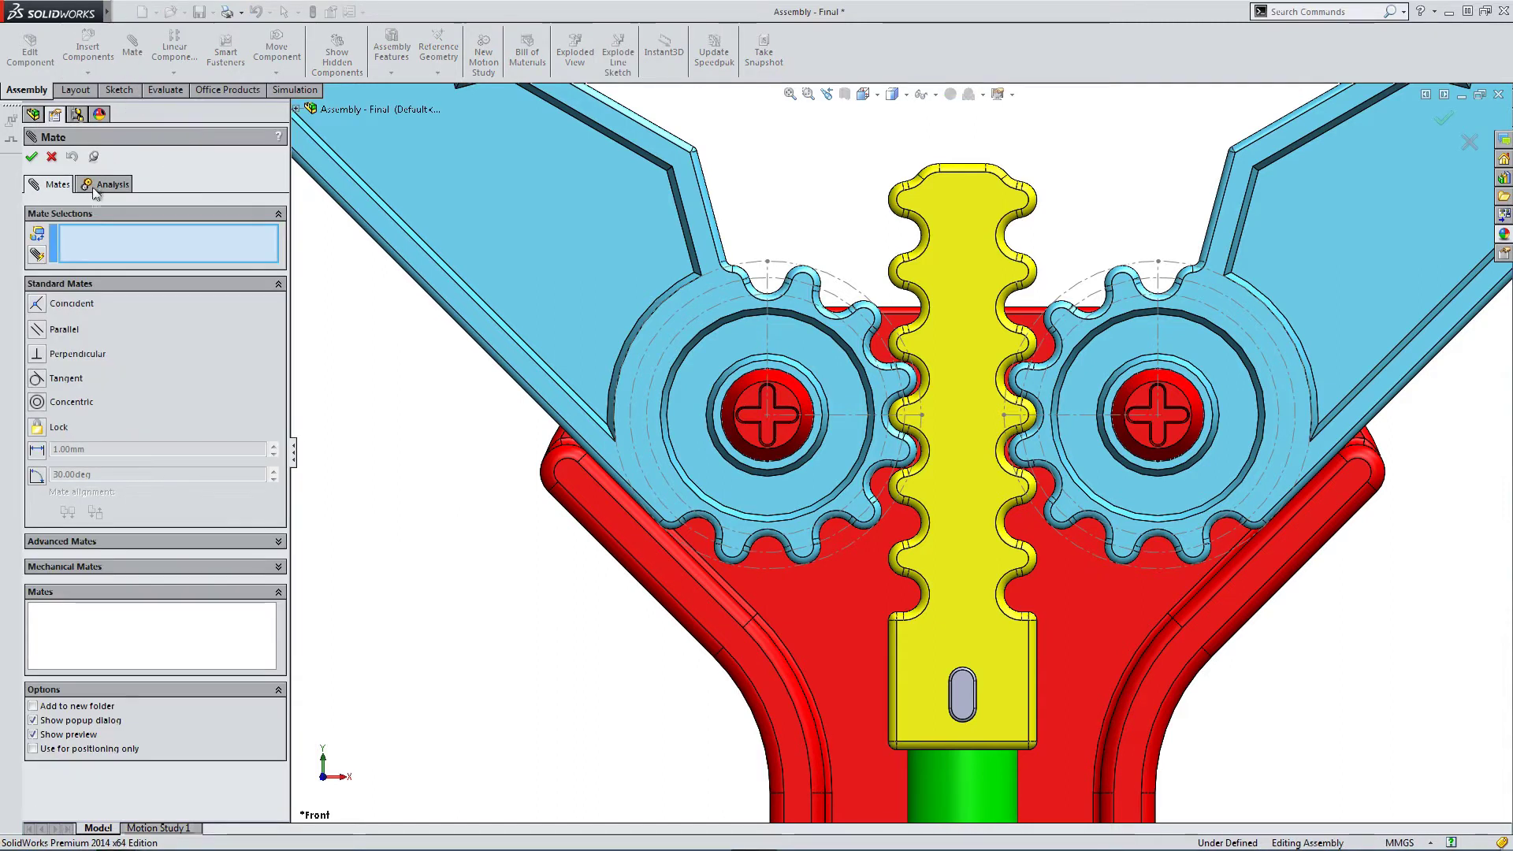
click(54, 542)
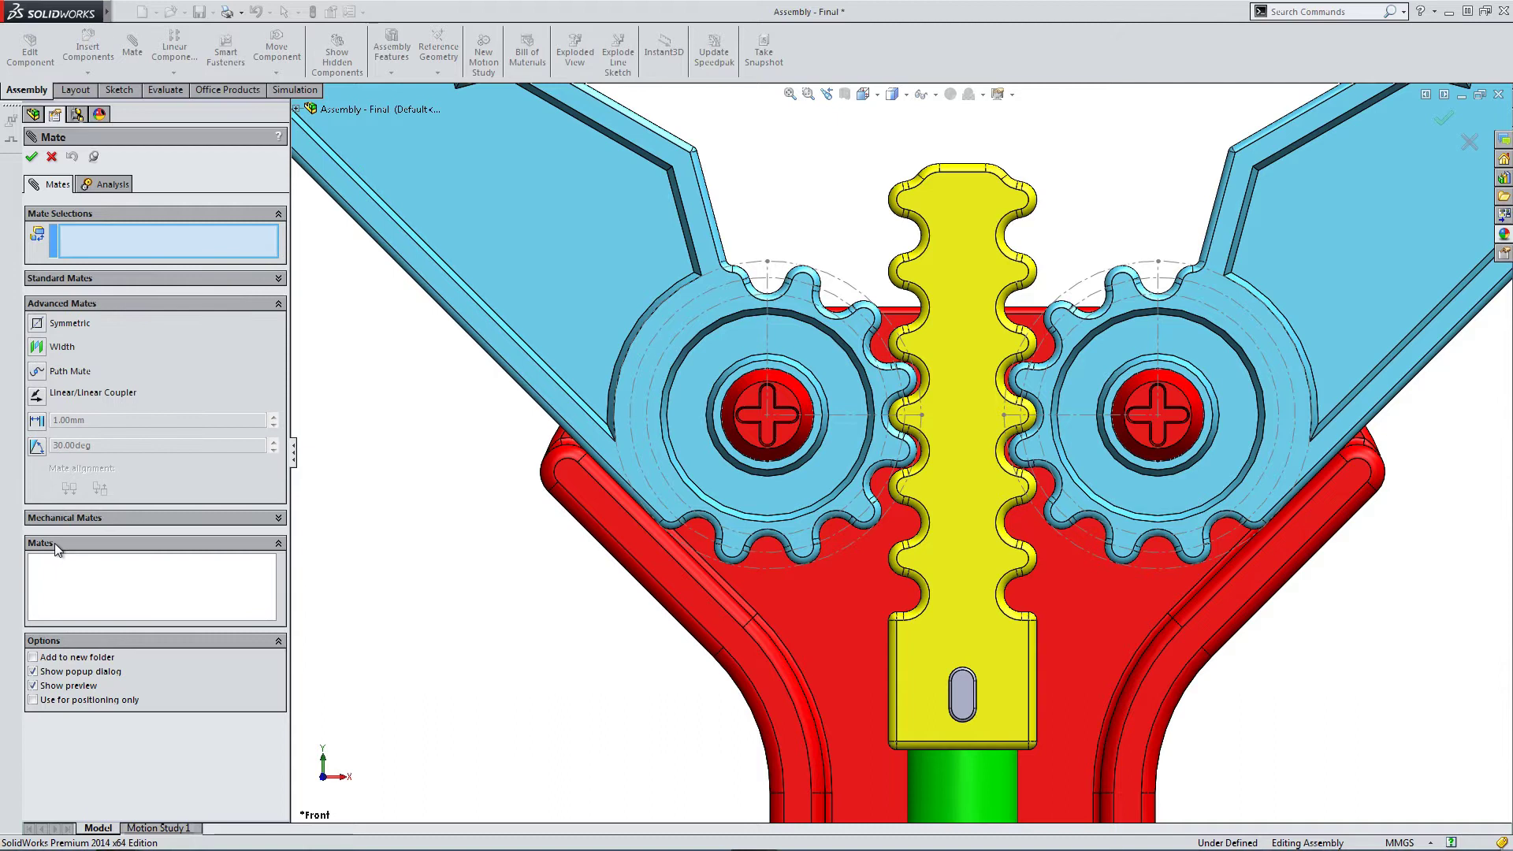
click(44, 518)
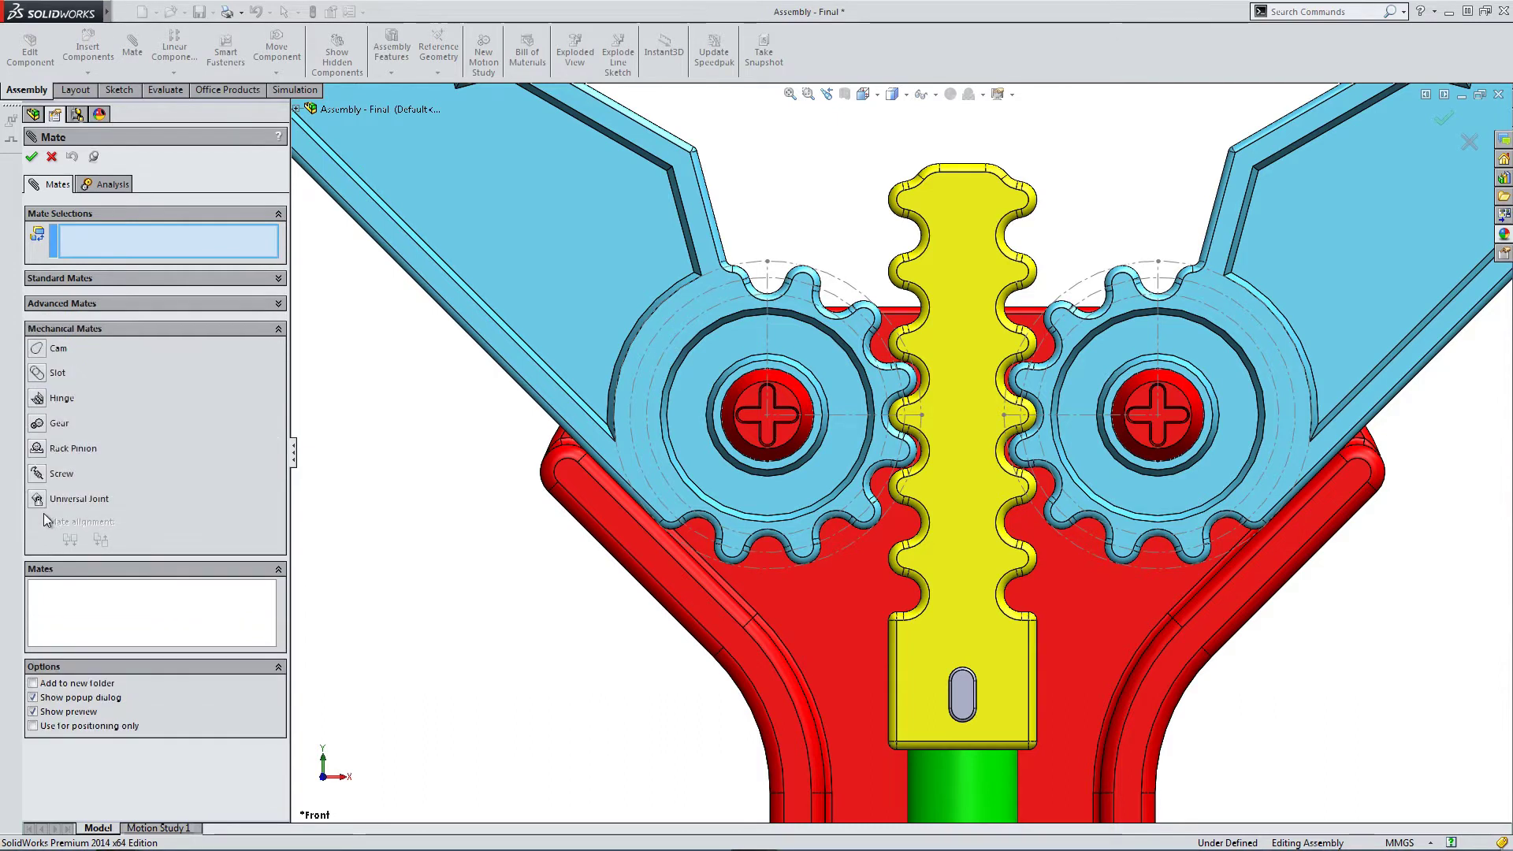
click(36, 449)
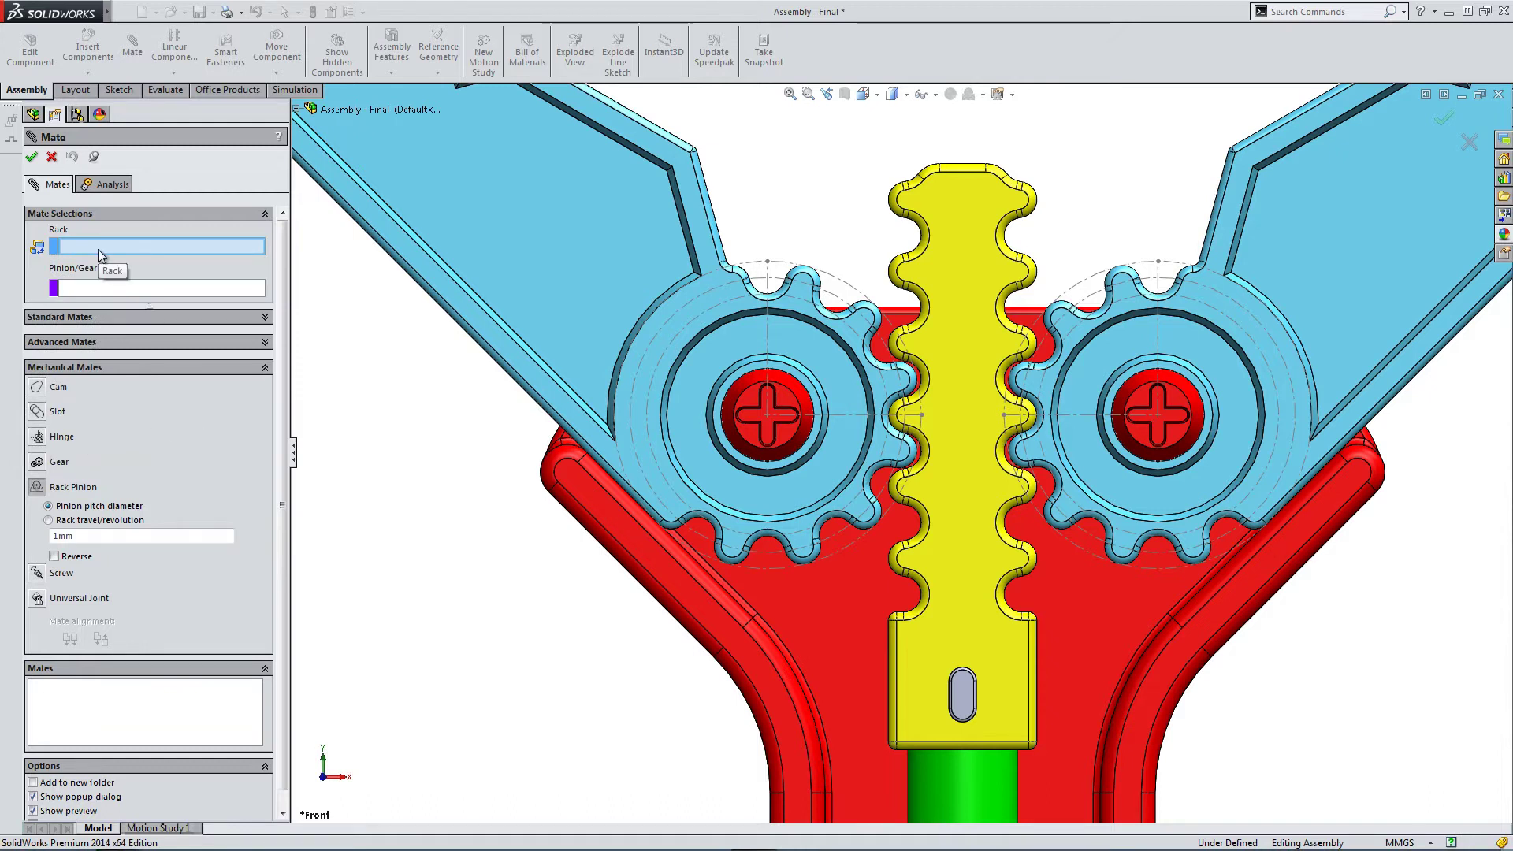
middle_drag(499, 558, 542, 590)
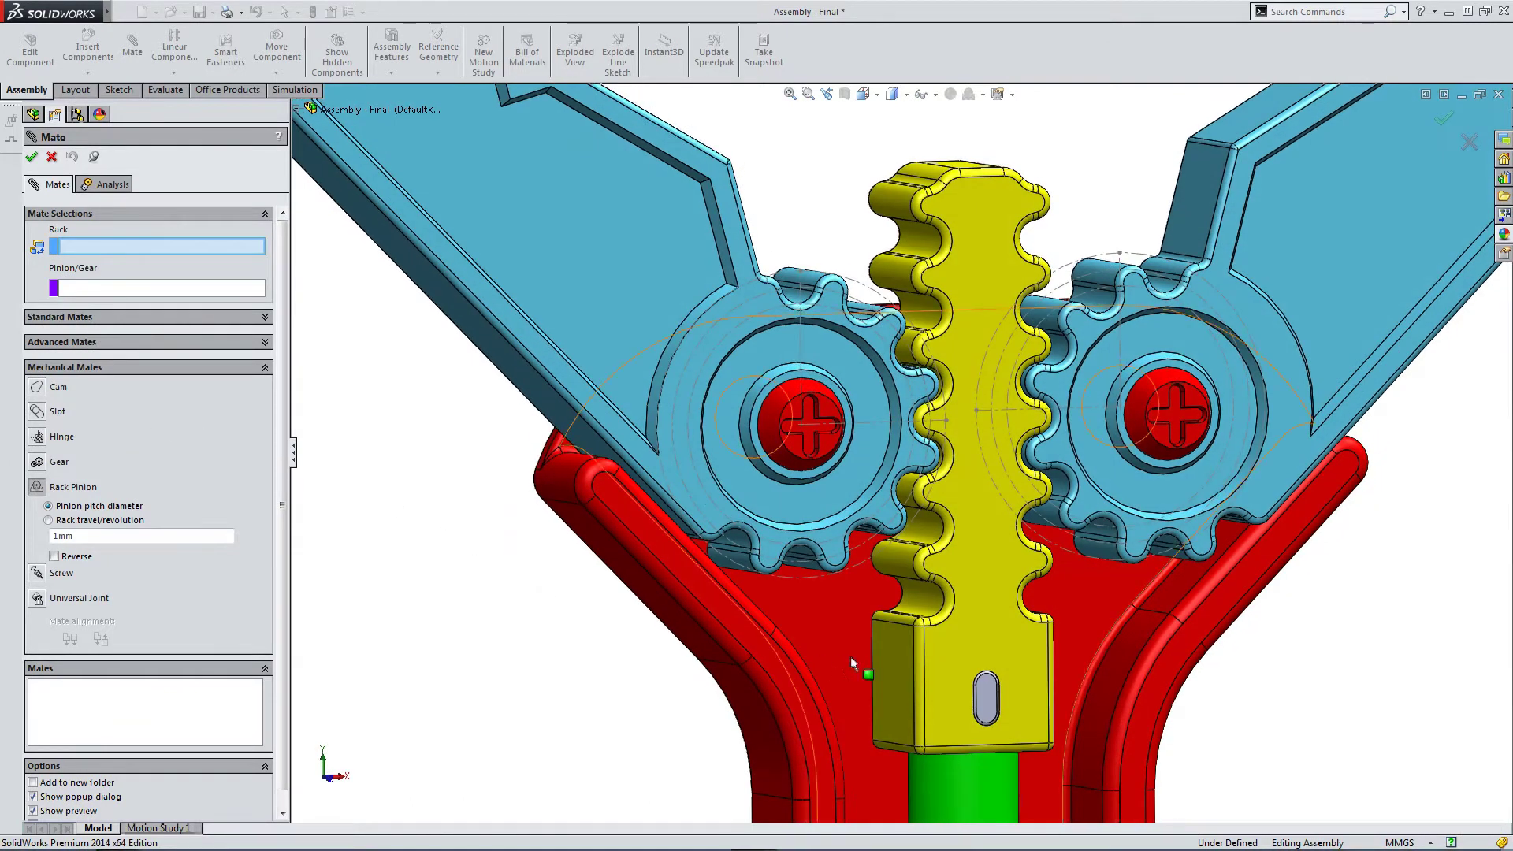
click(911, 656)
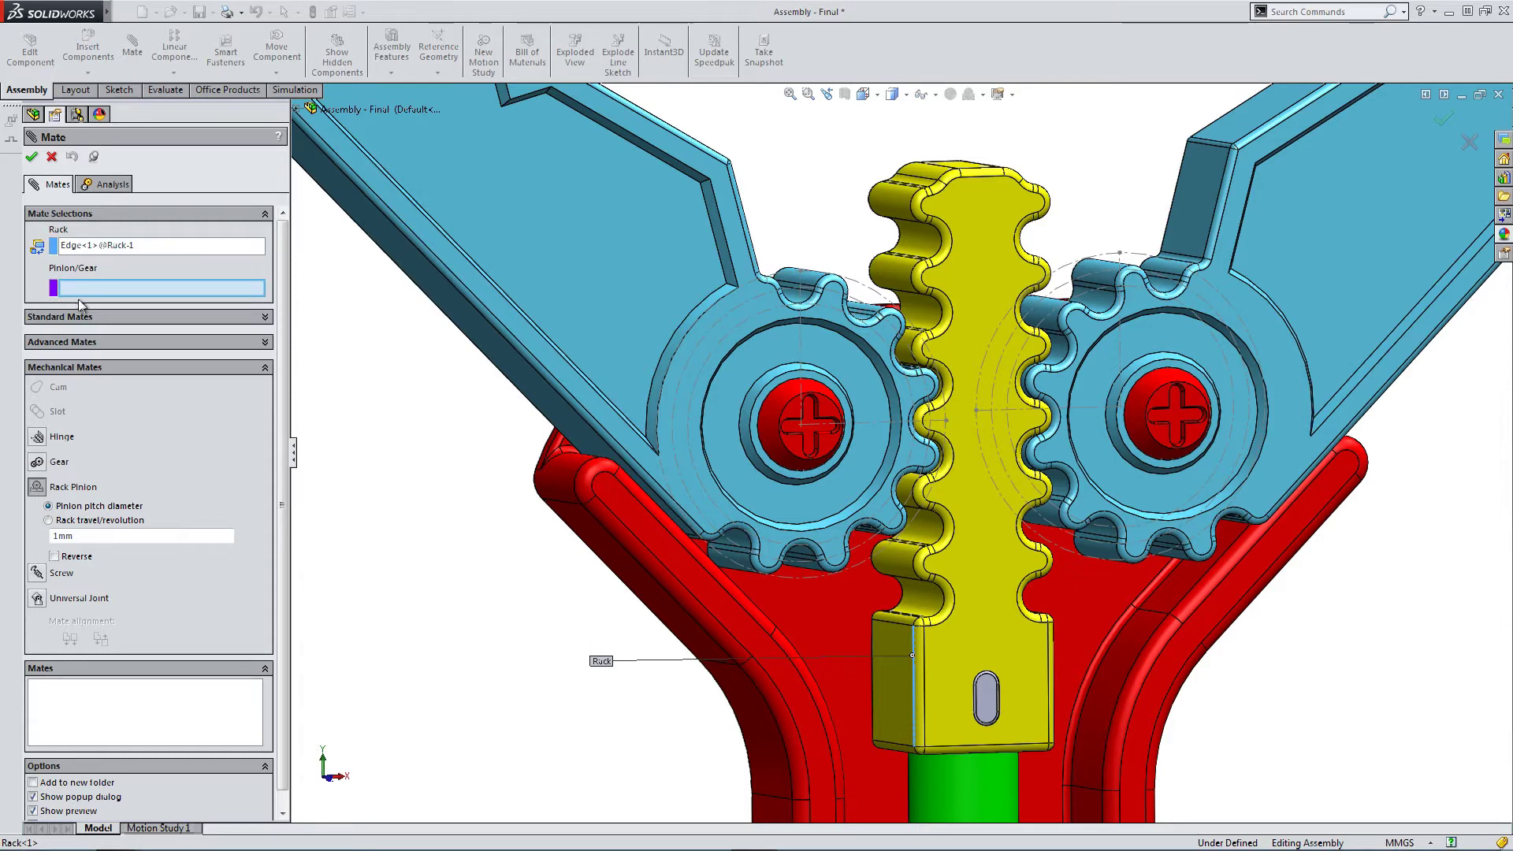
middle_drag(967, 449, 906, 394)
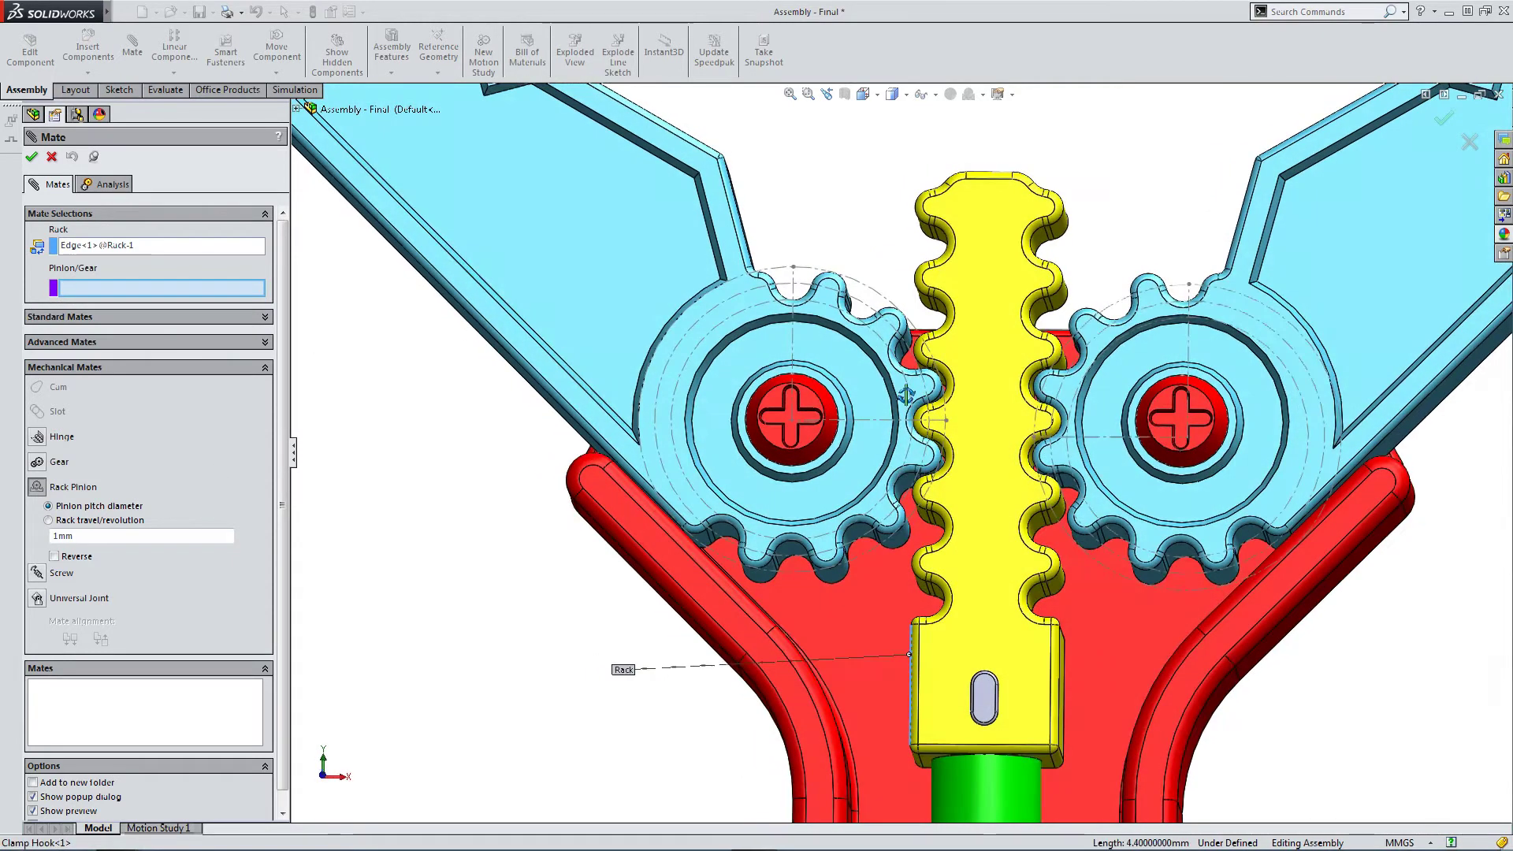
scroll(866, 337, down, 4)
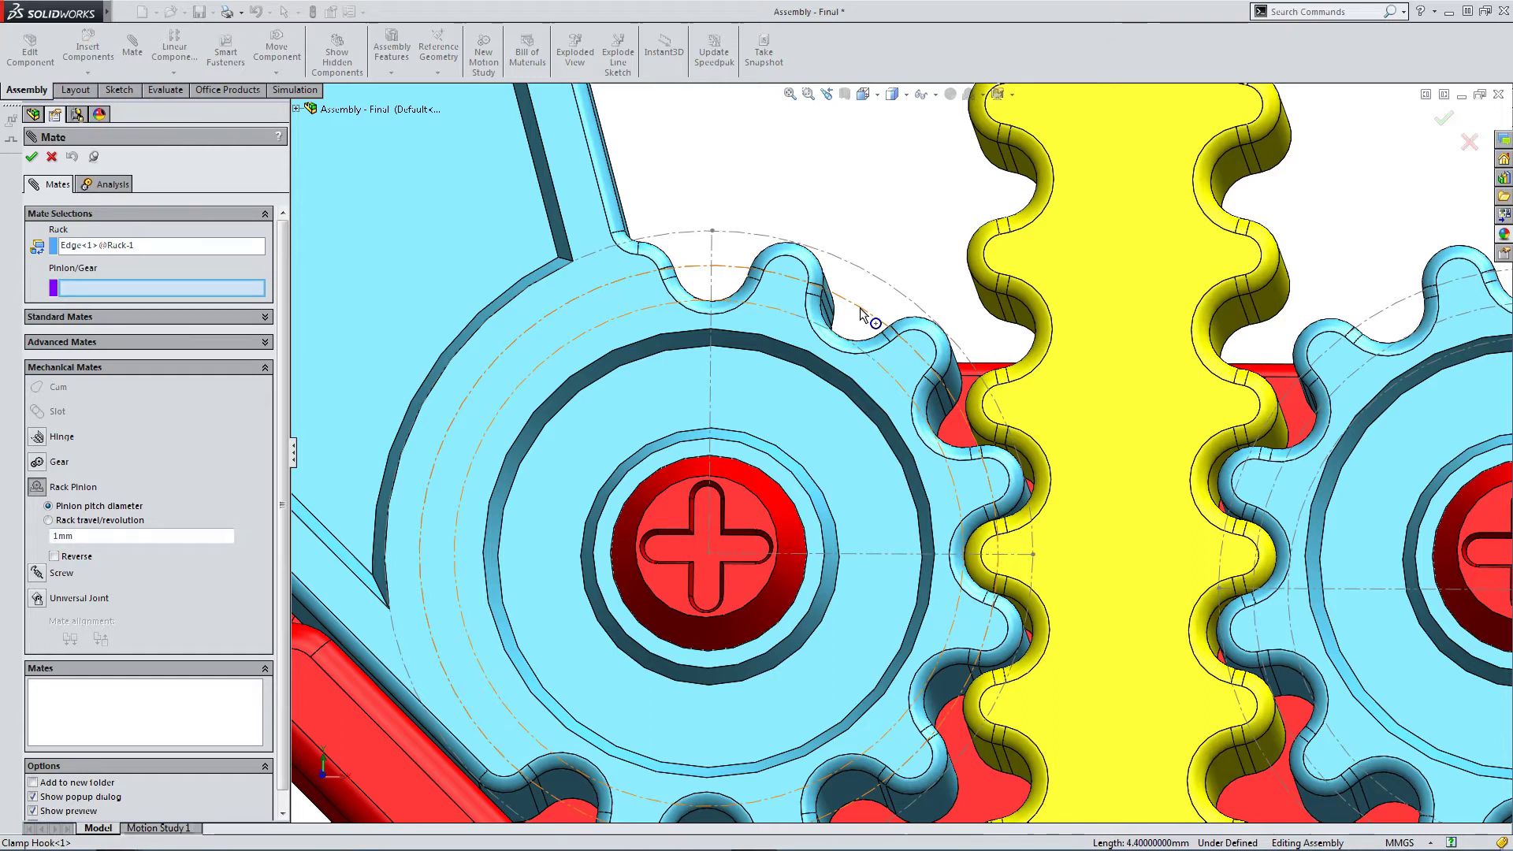
click(861, 311)
scroll(877, 337, up, 4)
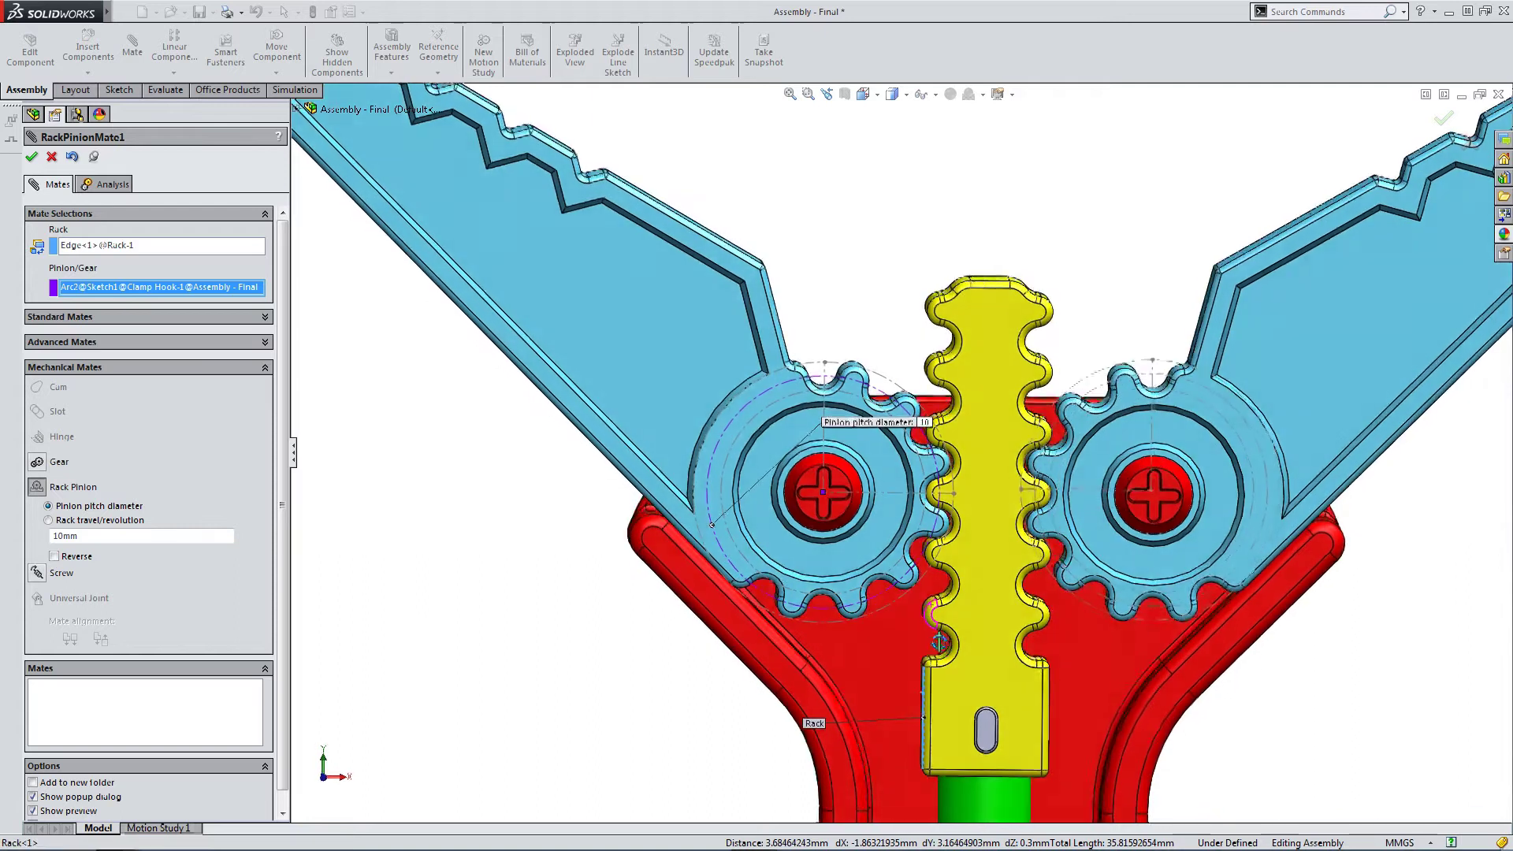
scroll(945, 651, down, 2)
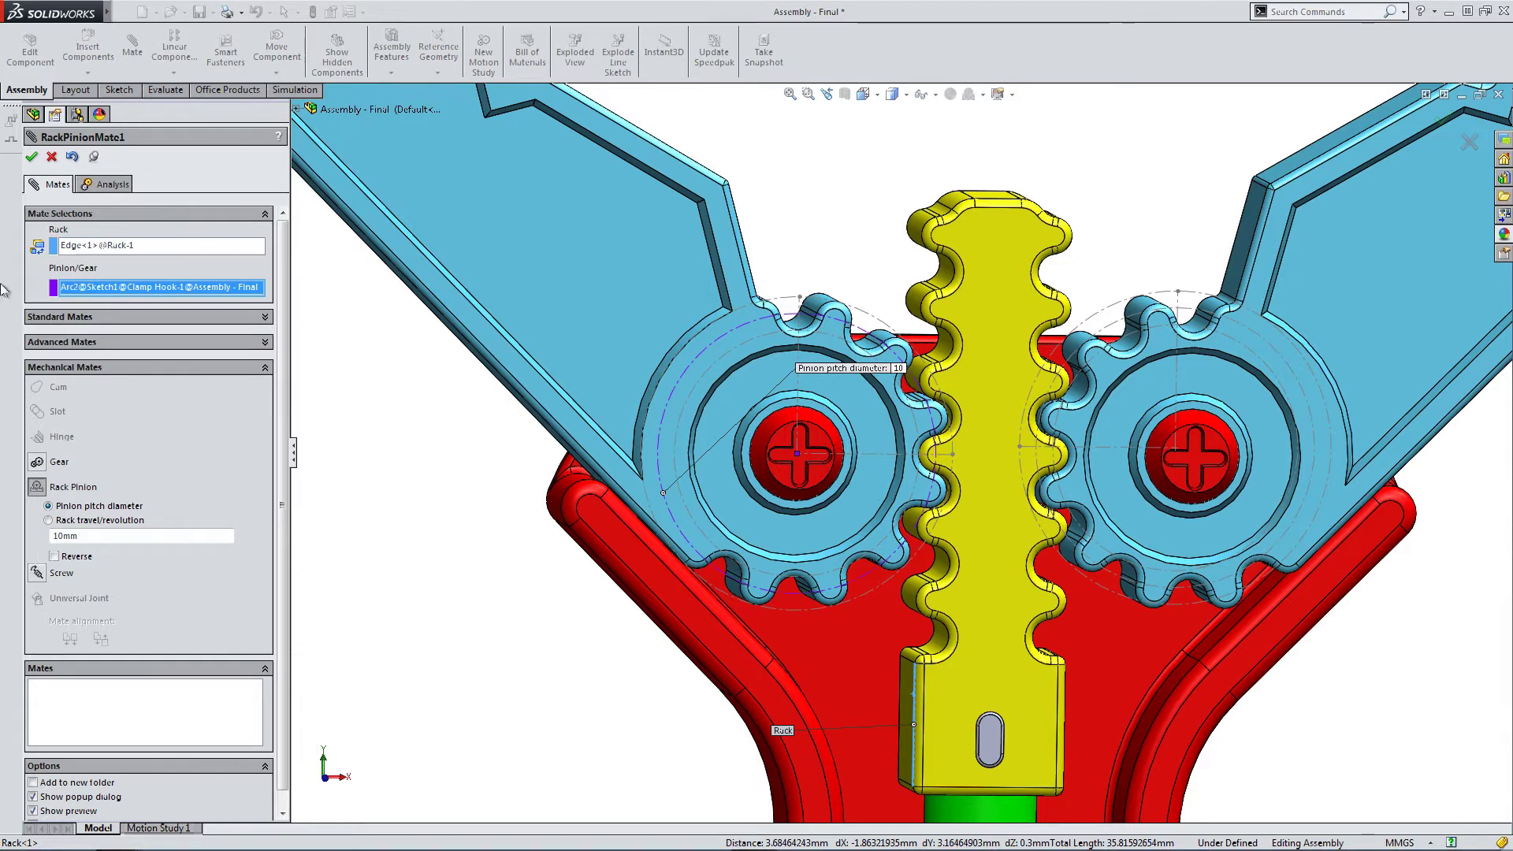
click(32, 158)
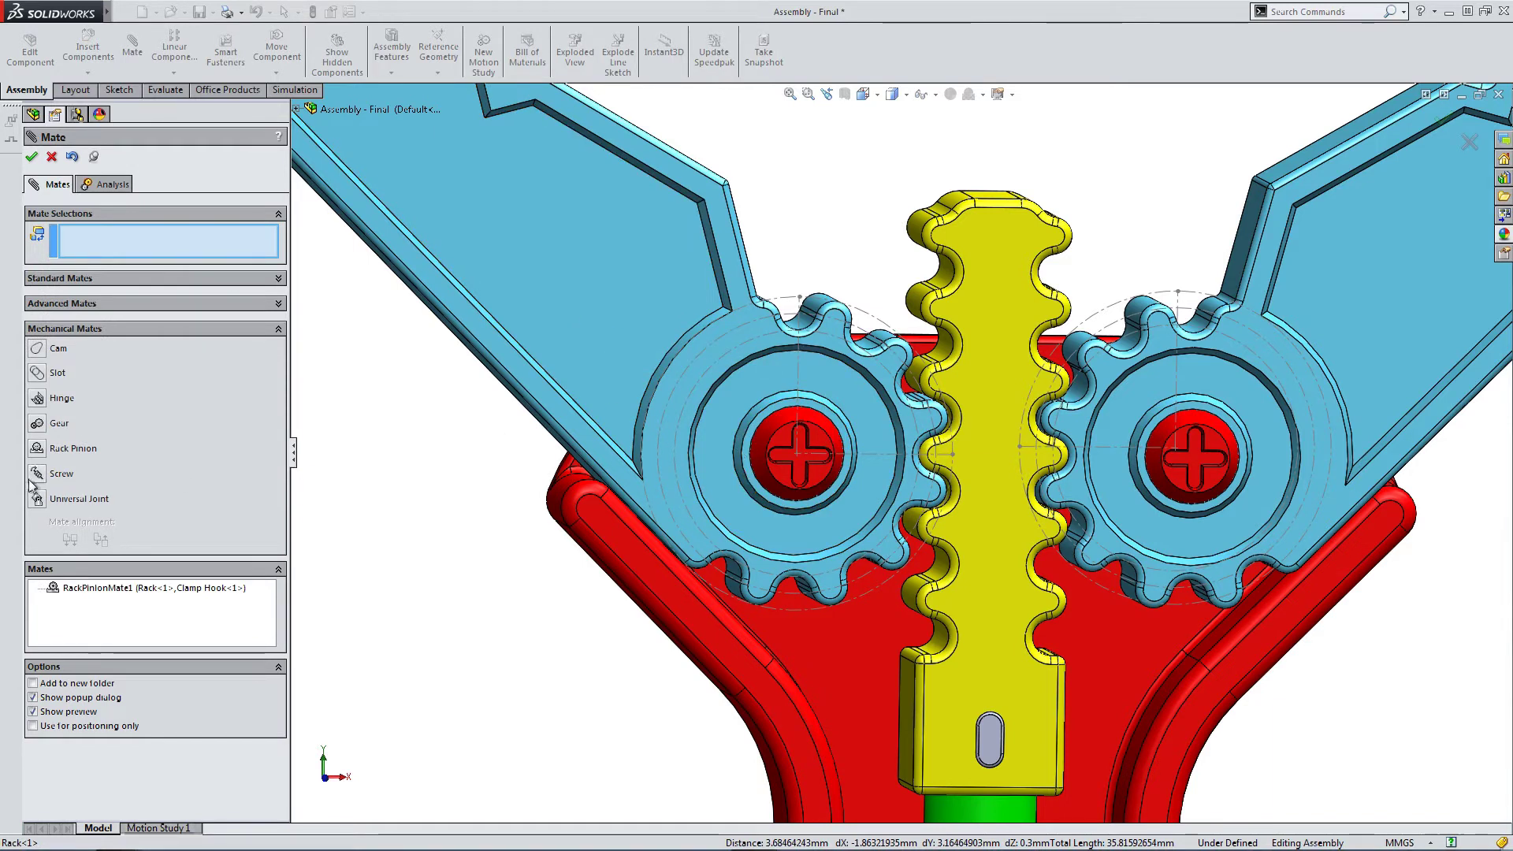
Add a second Rack Pinion mate between the right vertical edge of the rack's block and the pitch circle in Sketch1 of Clamp Hook<2>.
click(48, 449)
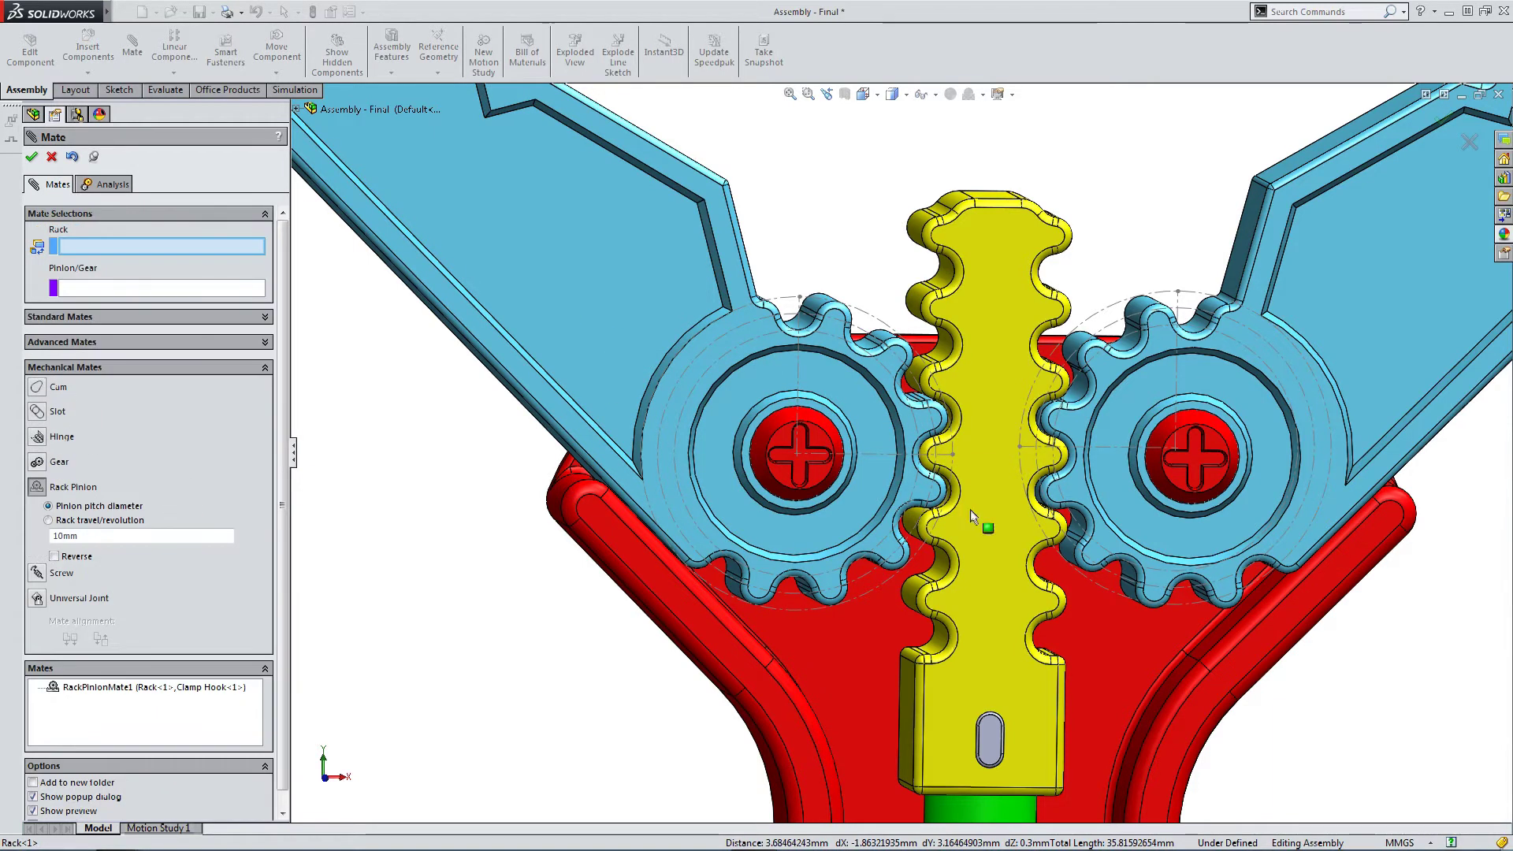
scroll(1257, 398, down, 1)
scroll(1255, 397, up, 4)
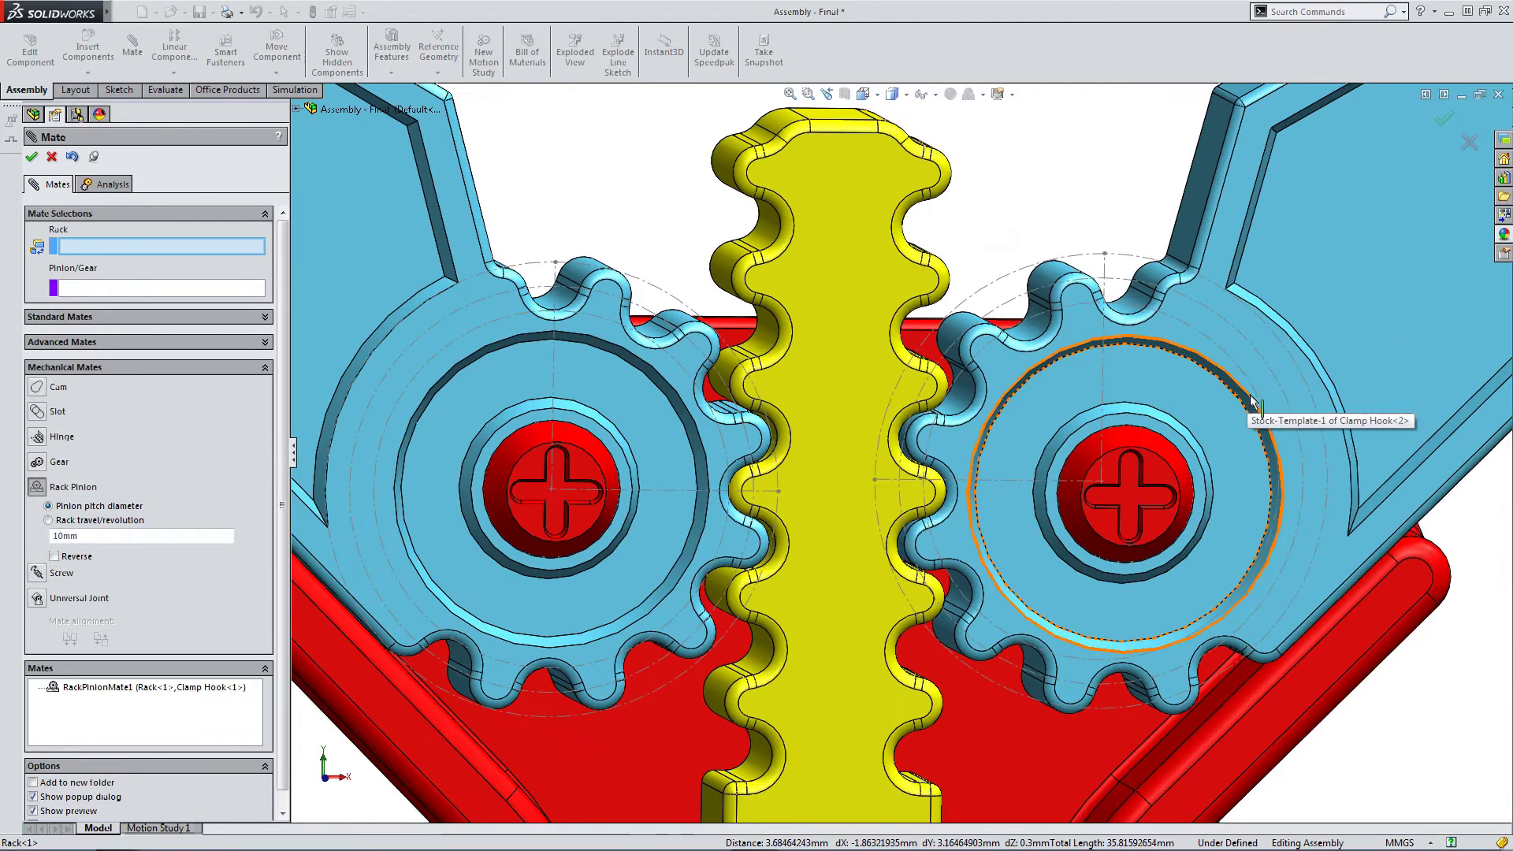
scroll(888, 624, down, 4)
middle_drag(888, 624, 793, 581)
middle_drag(591, 566, 584, 570)
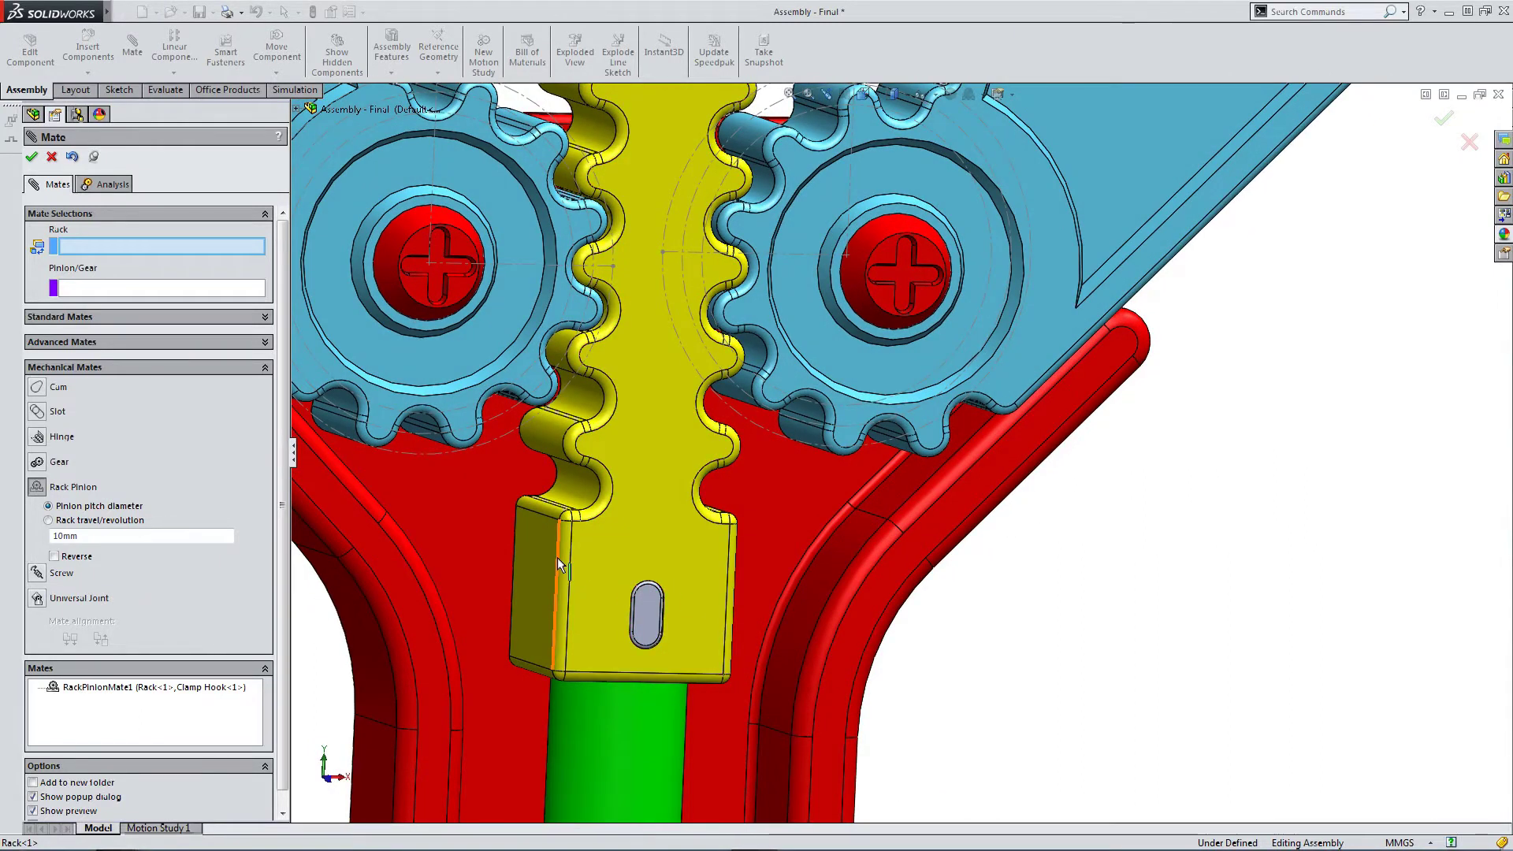
middle_drag(640, 551, 634, 560)
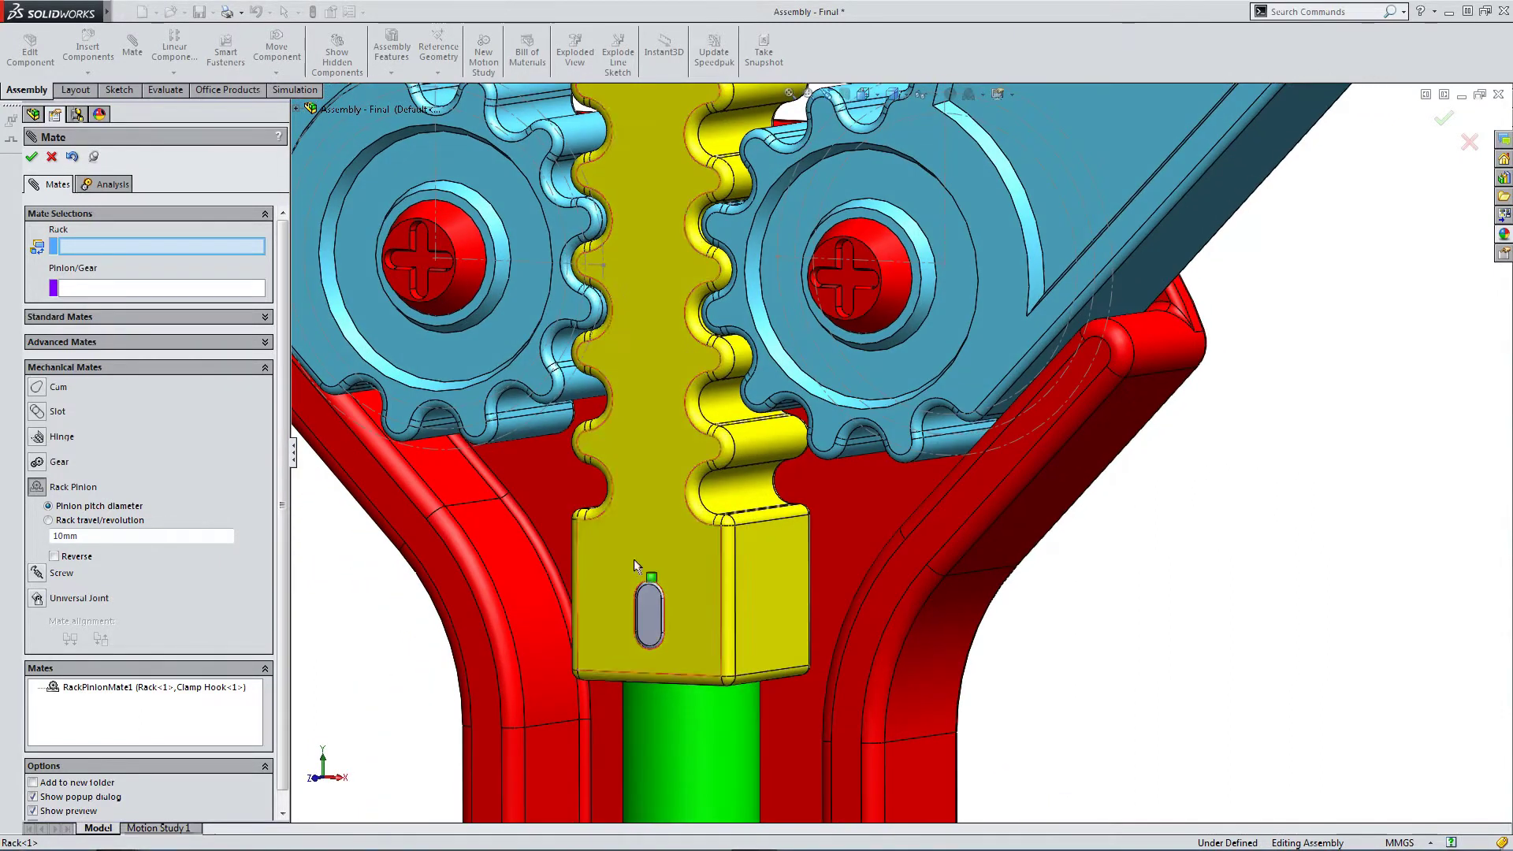
click(736, 559)
middle_drag(751, 563, 912, 212)
scroll(823, 245, down, 2)
click(911, 213)
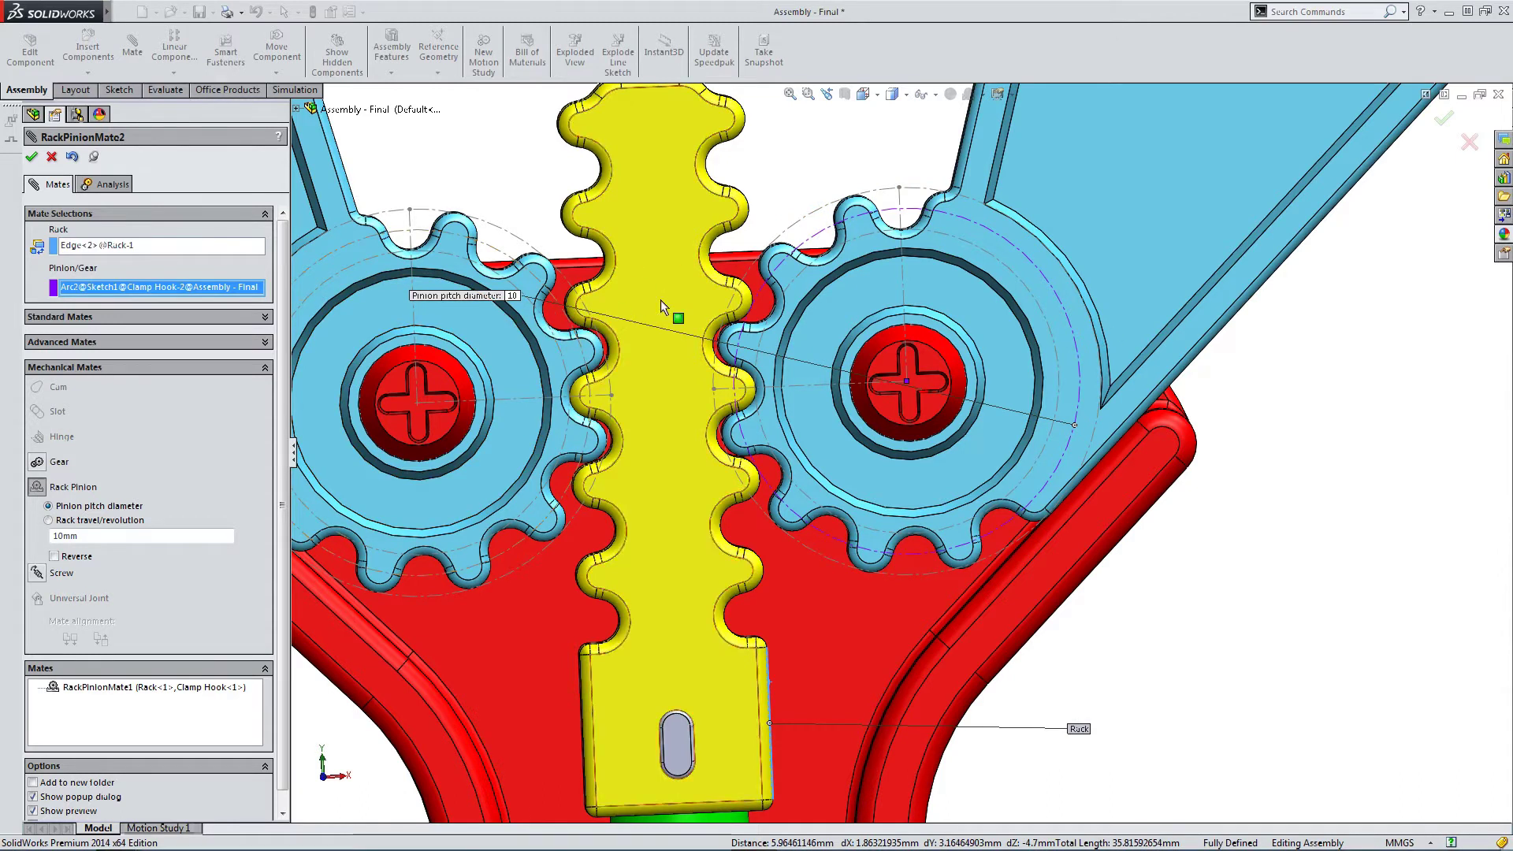
click(33, 157)
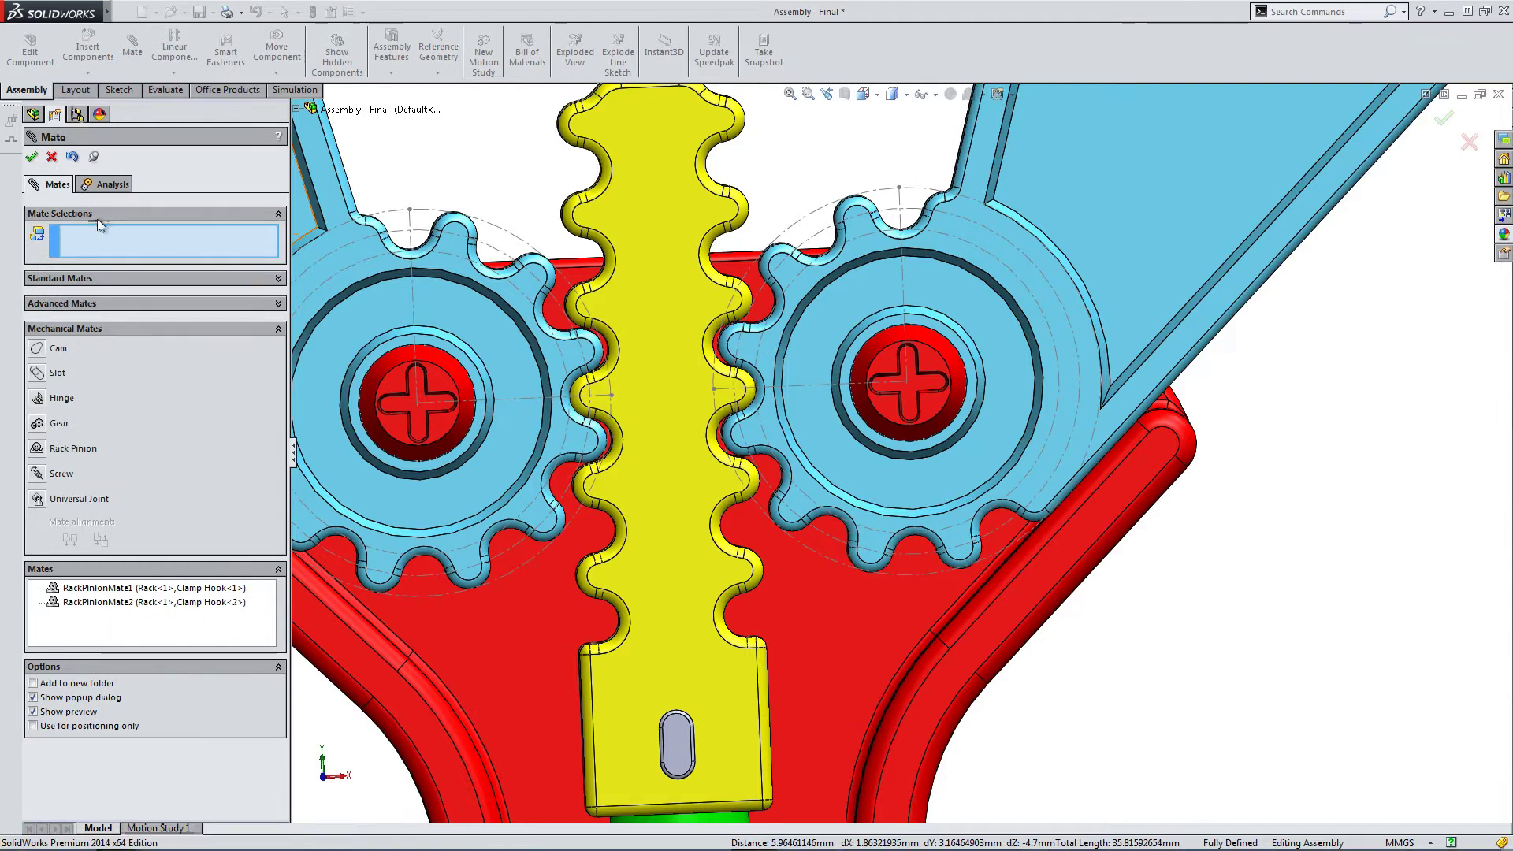
click(33, 157)
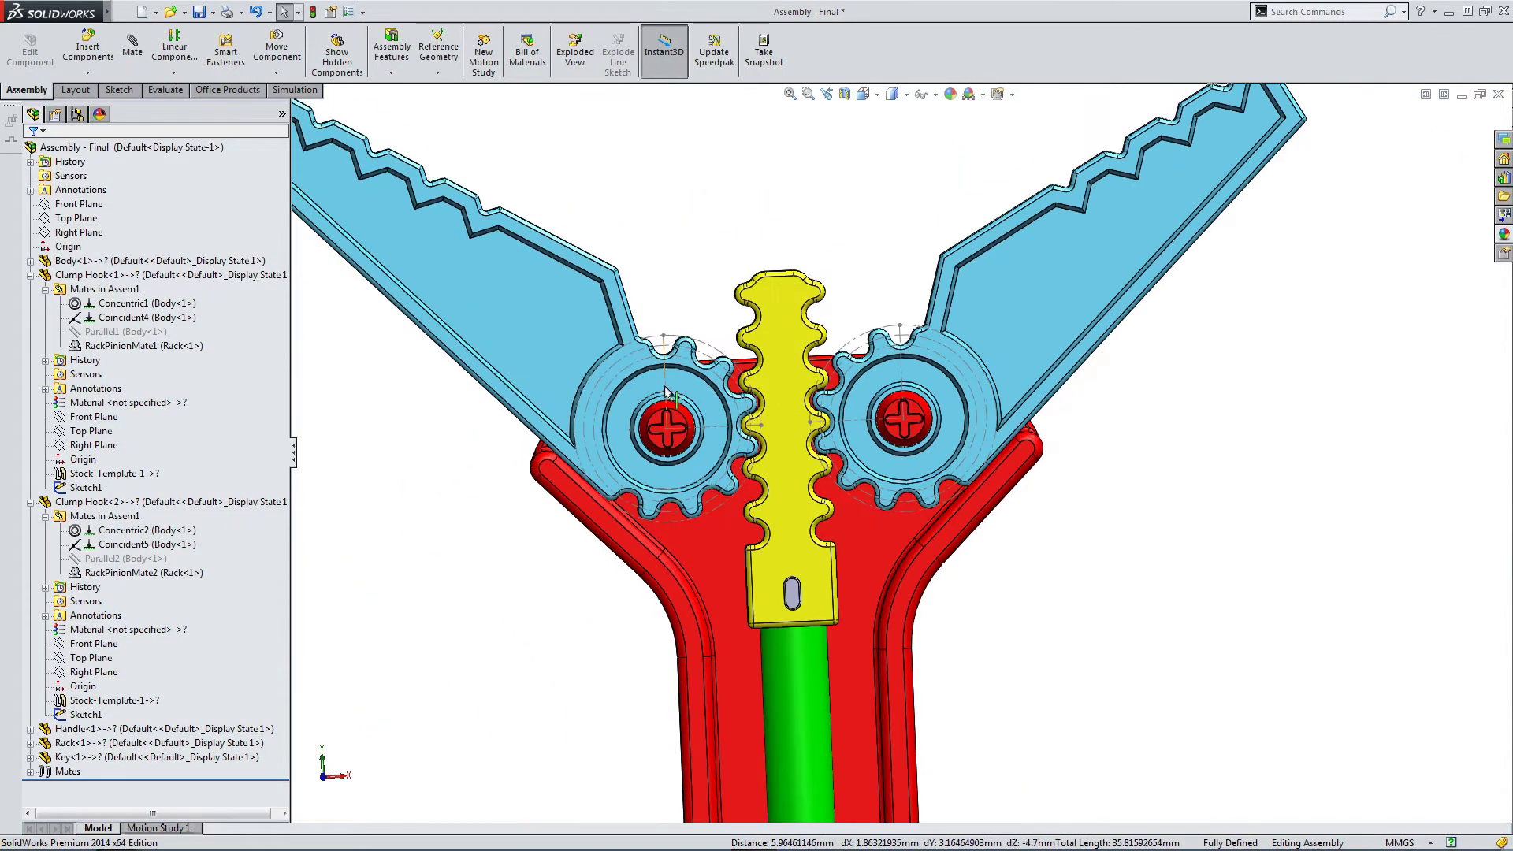
Turn off the display of sketches in the assembly and fit the whole clamp in the view.
scroll(672, 412, down, 5)
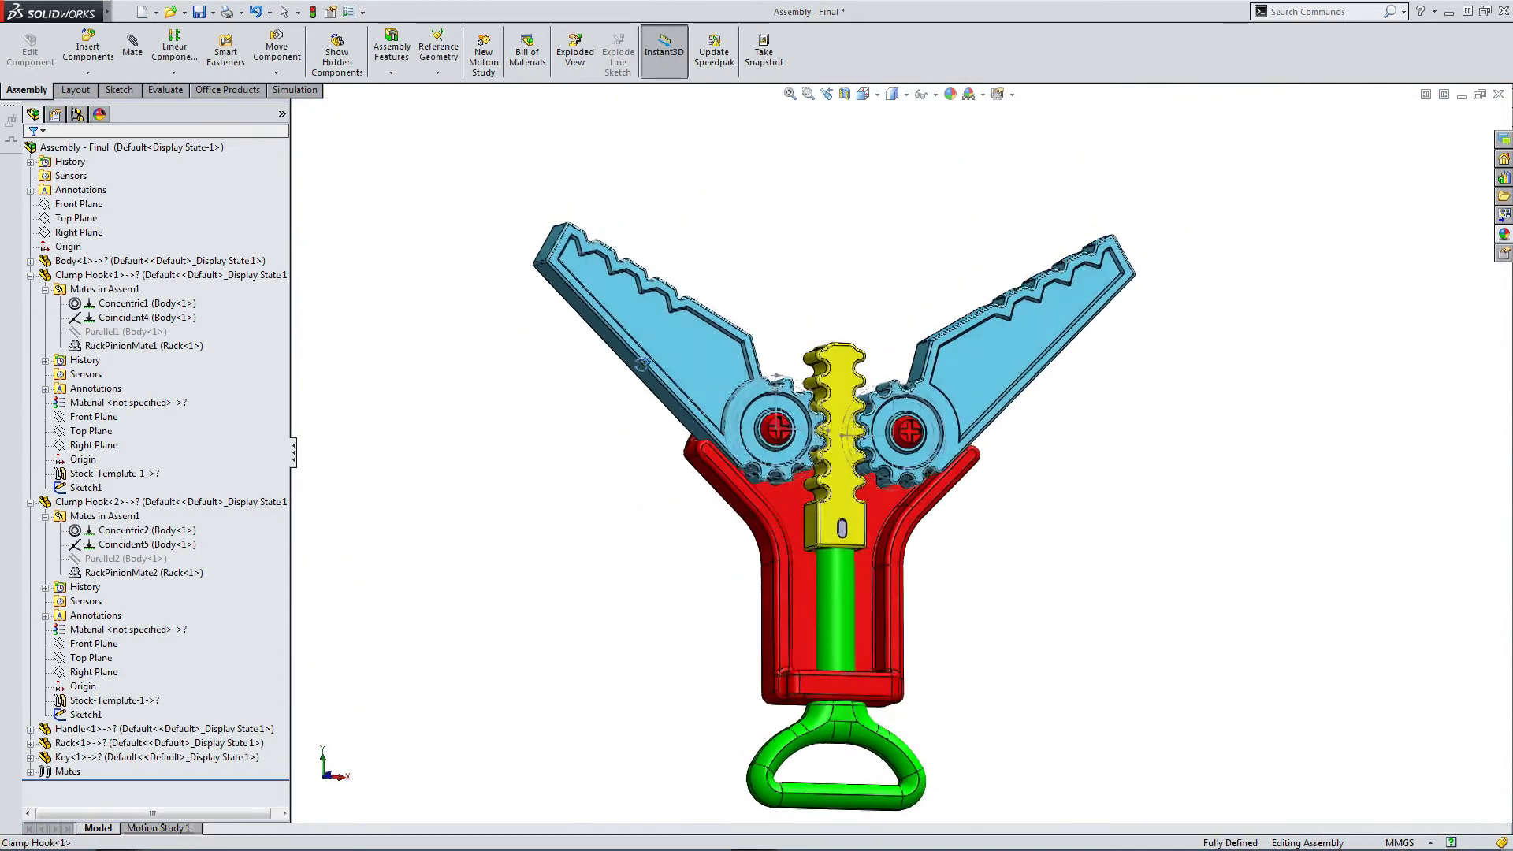
click(936, 94)
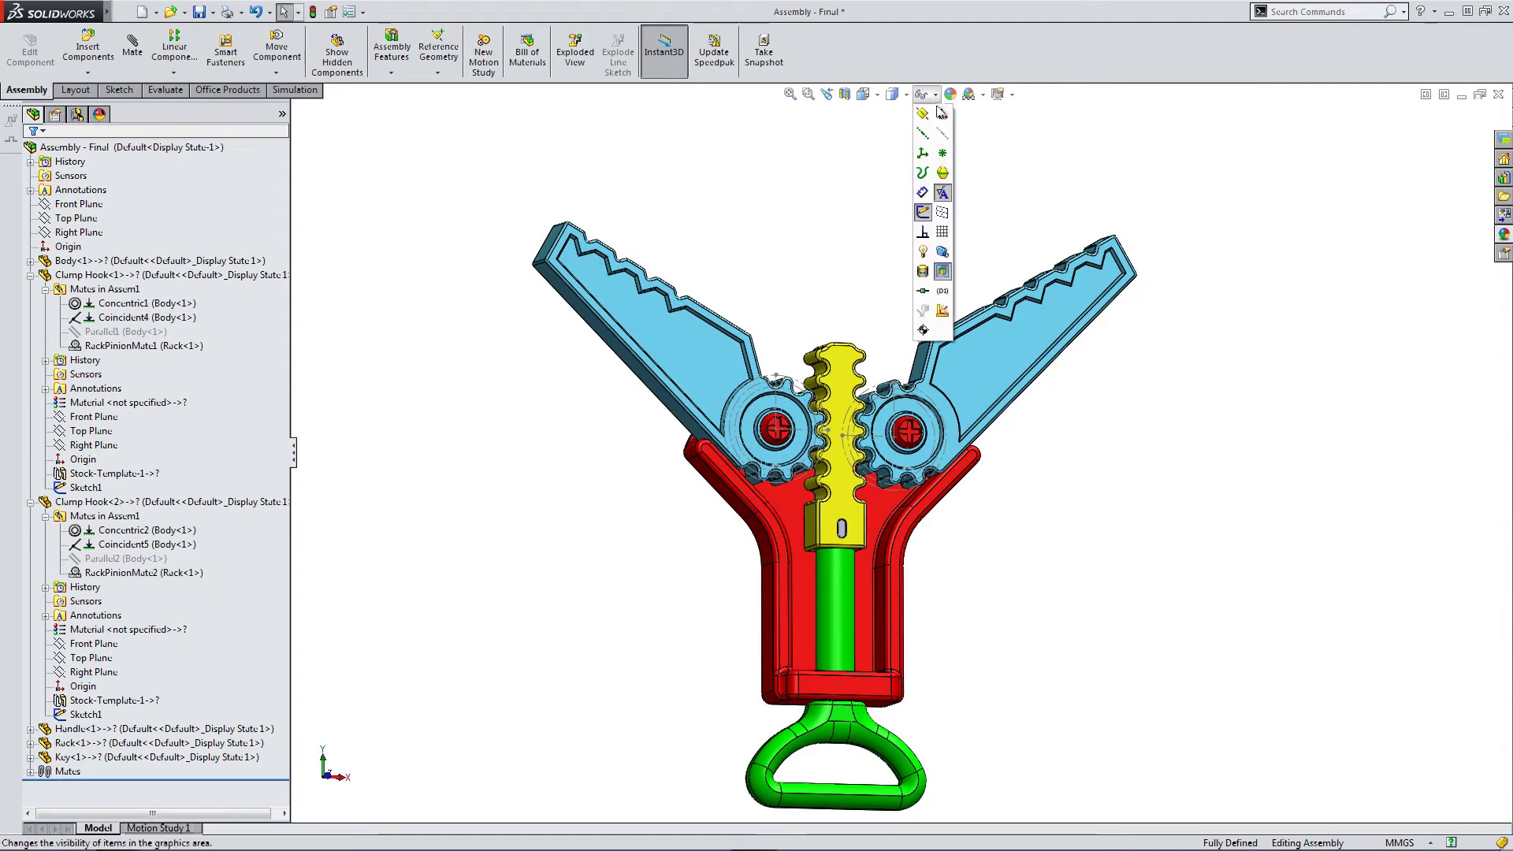
click(943, 193)
scroll(881, 457, down, 4)
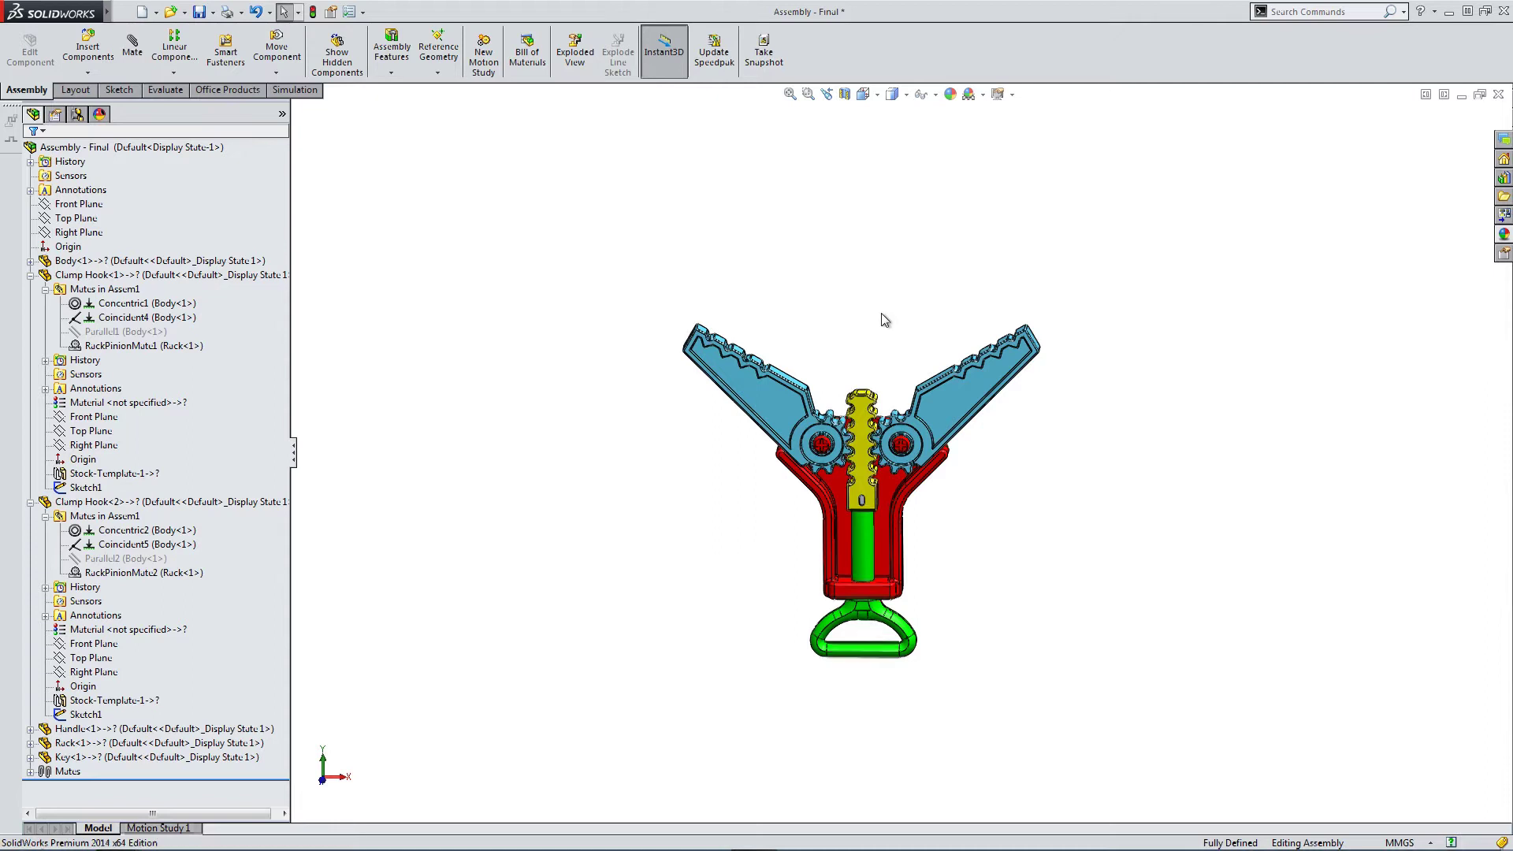
key(f)
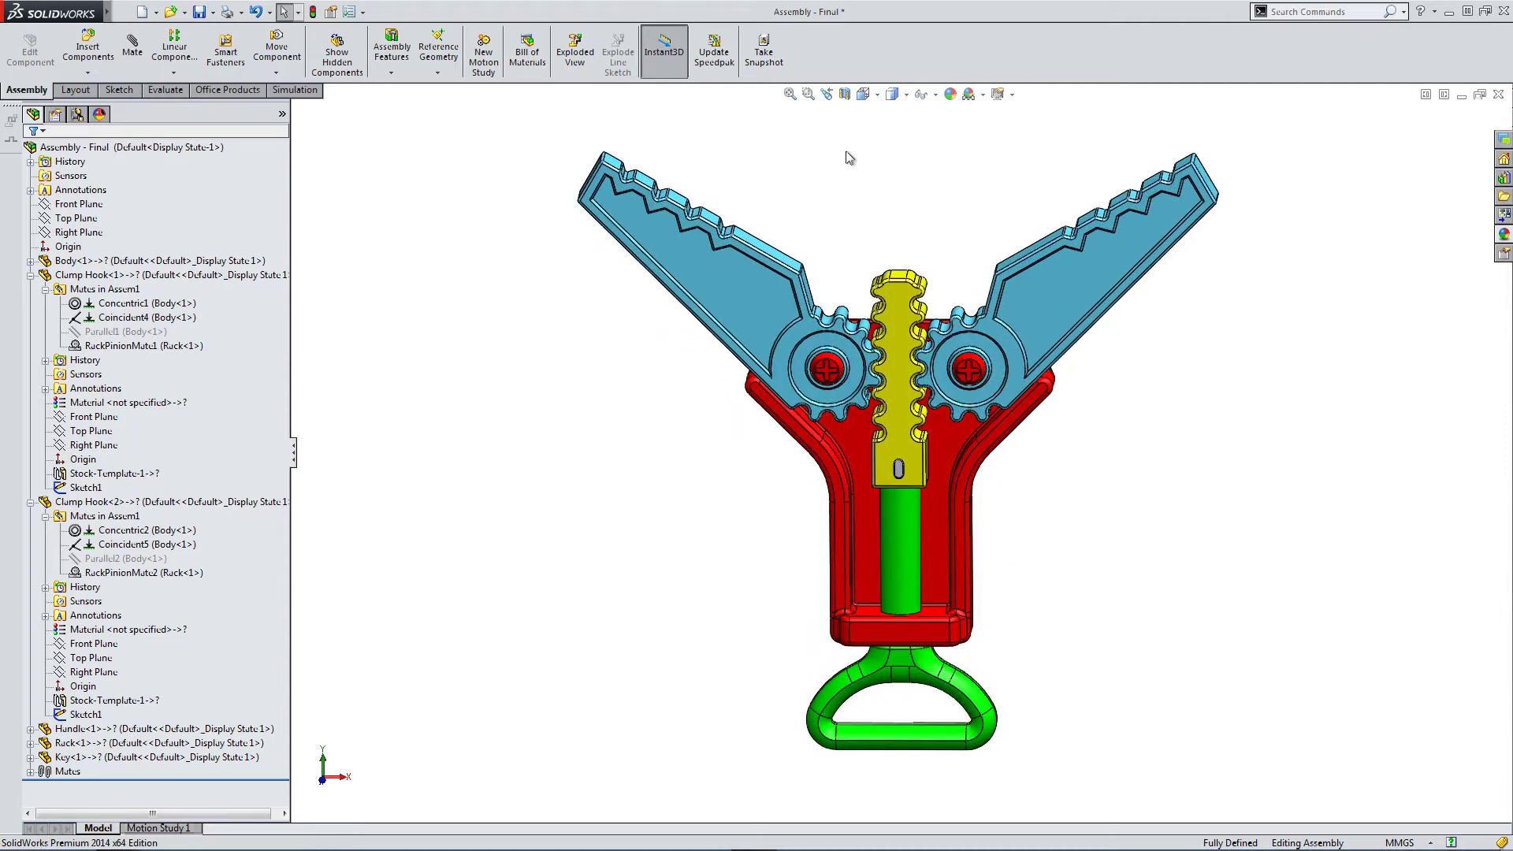
Create a section view of the assembly along the Front Plane.
click(61, 218)
click(78, 205)
middle_drag(381, 439, 426, 465)
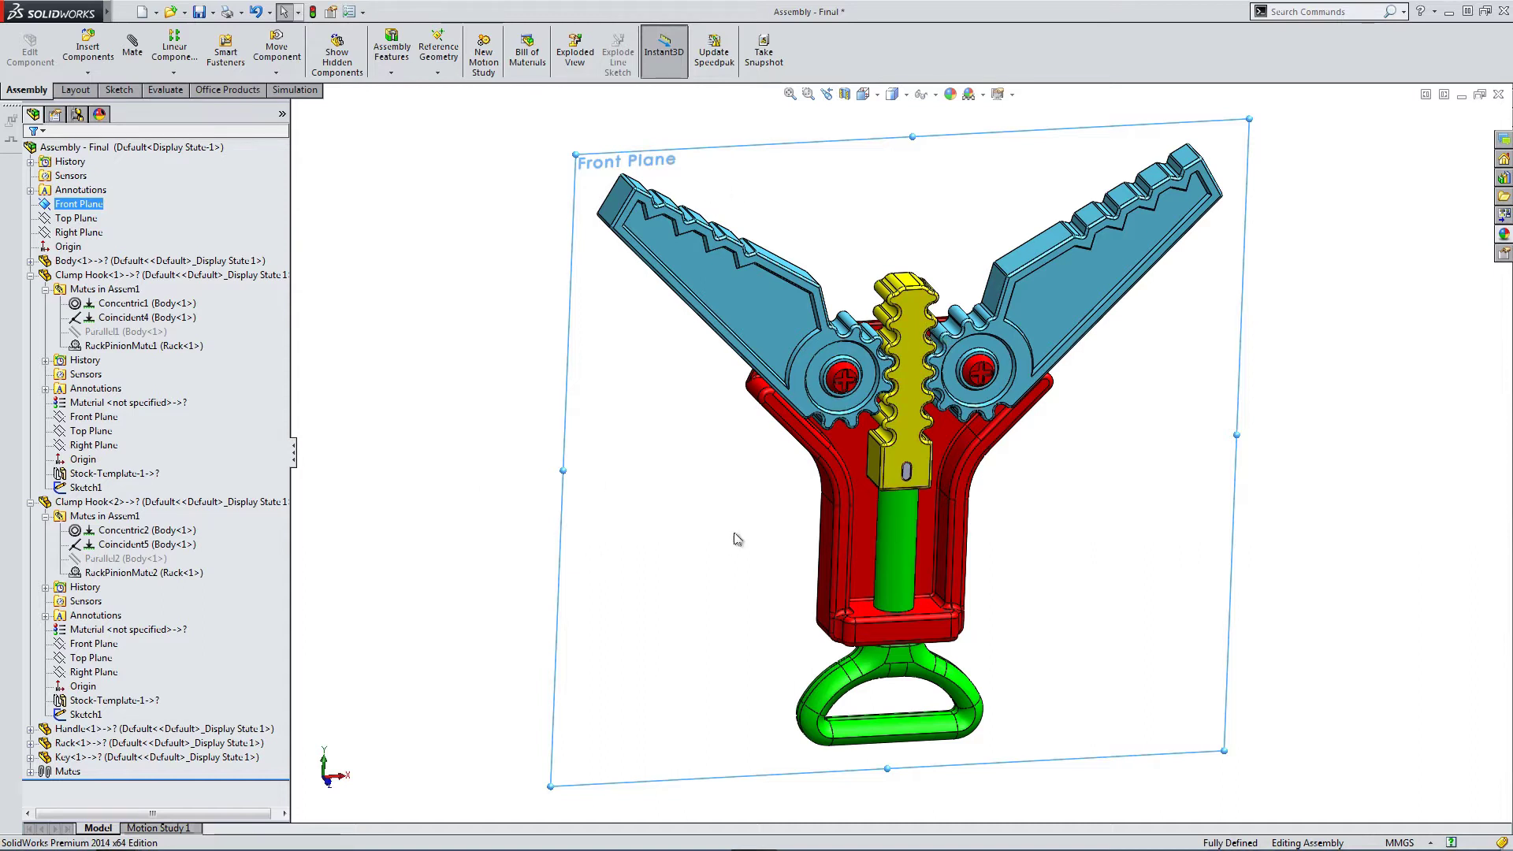
click(844, 94)
click(31, 160)
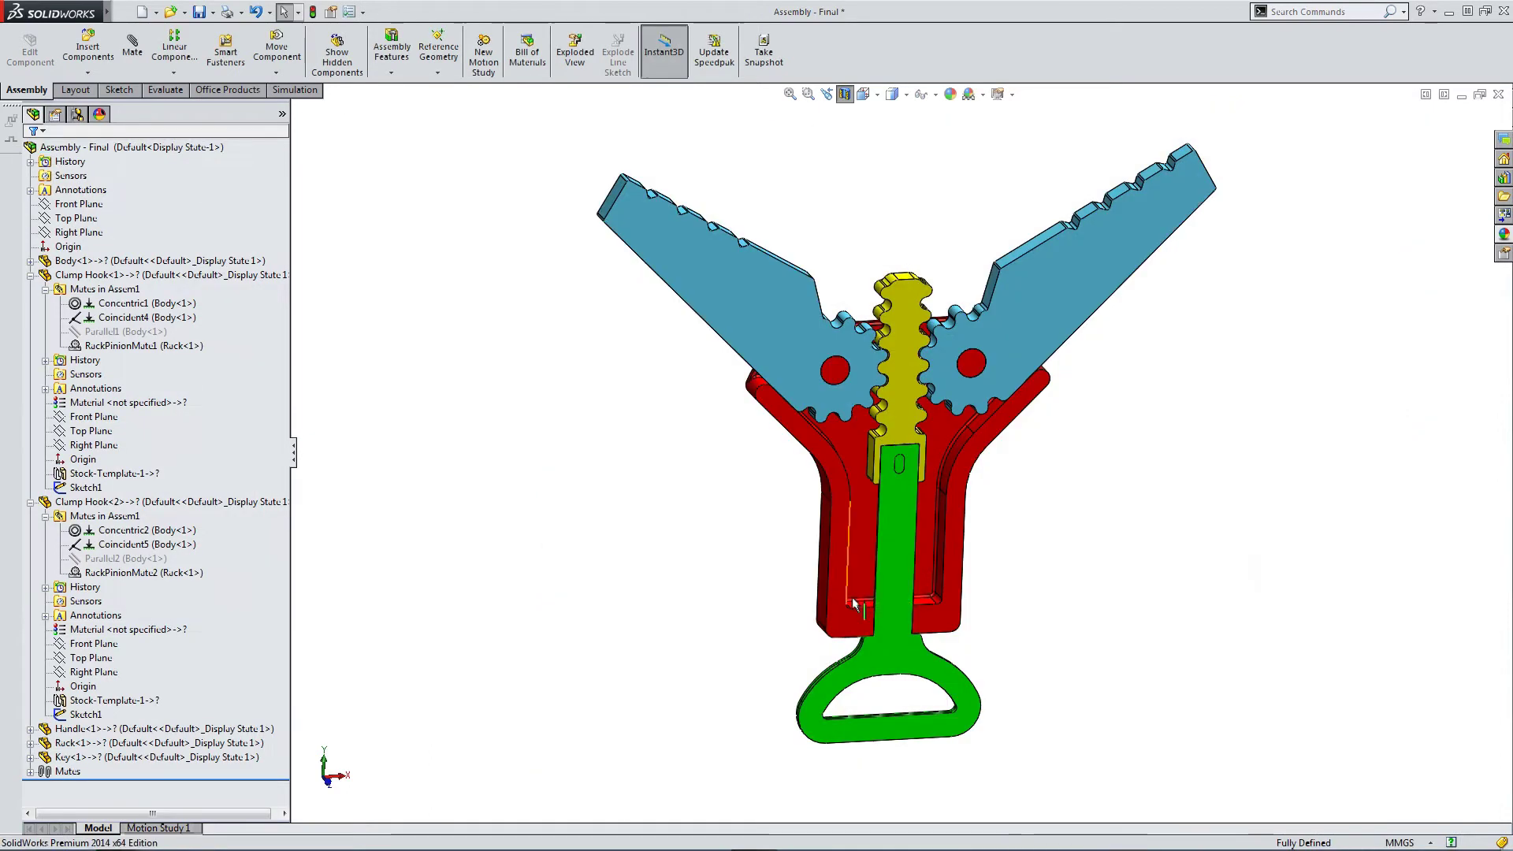
Examine the handle shaft inside the body and rack in the section, and return to the unsectioned front view.
scroll(900, 606, down, 6)
middle_drag(867, 531, 731, 556)
scroll(736, 562, up, 4)
scroll(867, 210, down, 5)
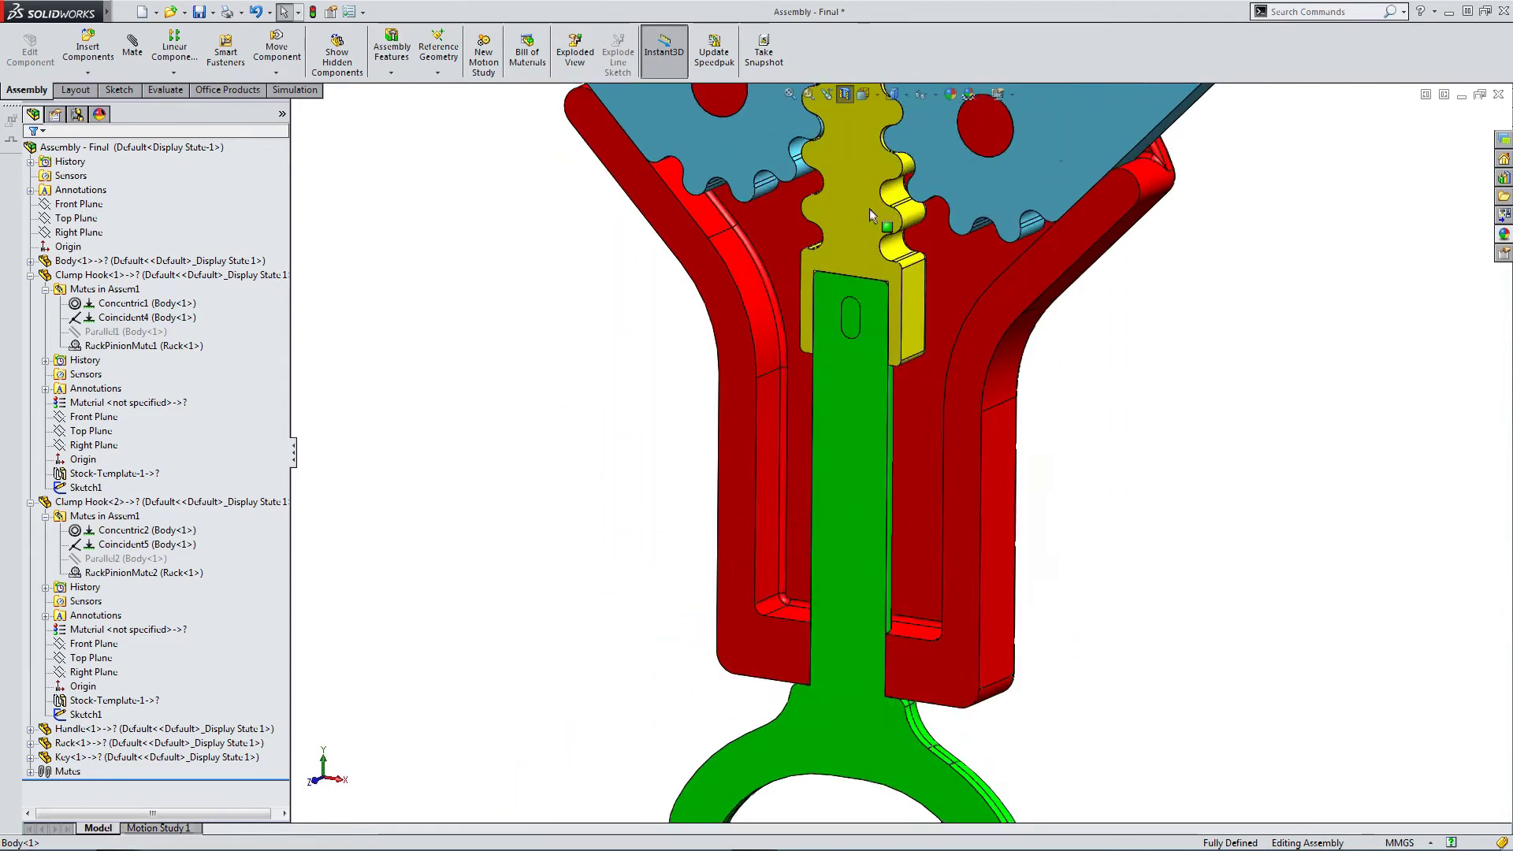
scroll(842, 414, up, 3)
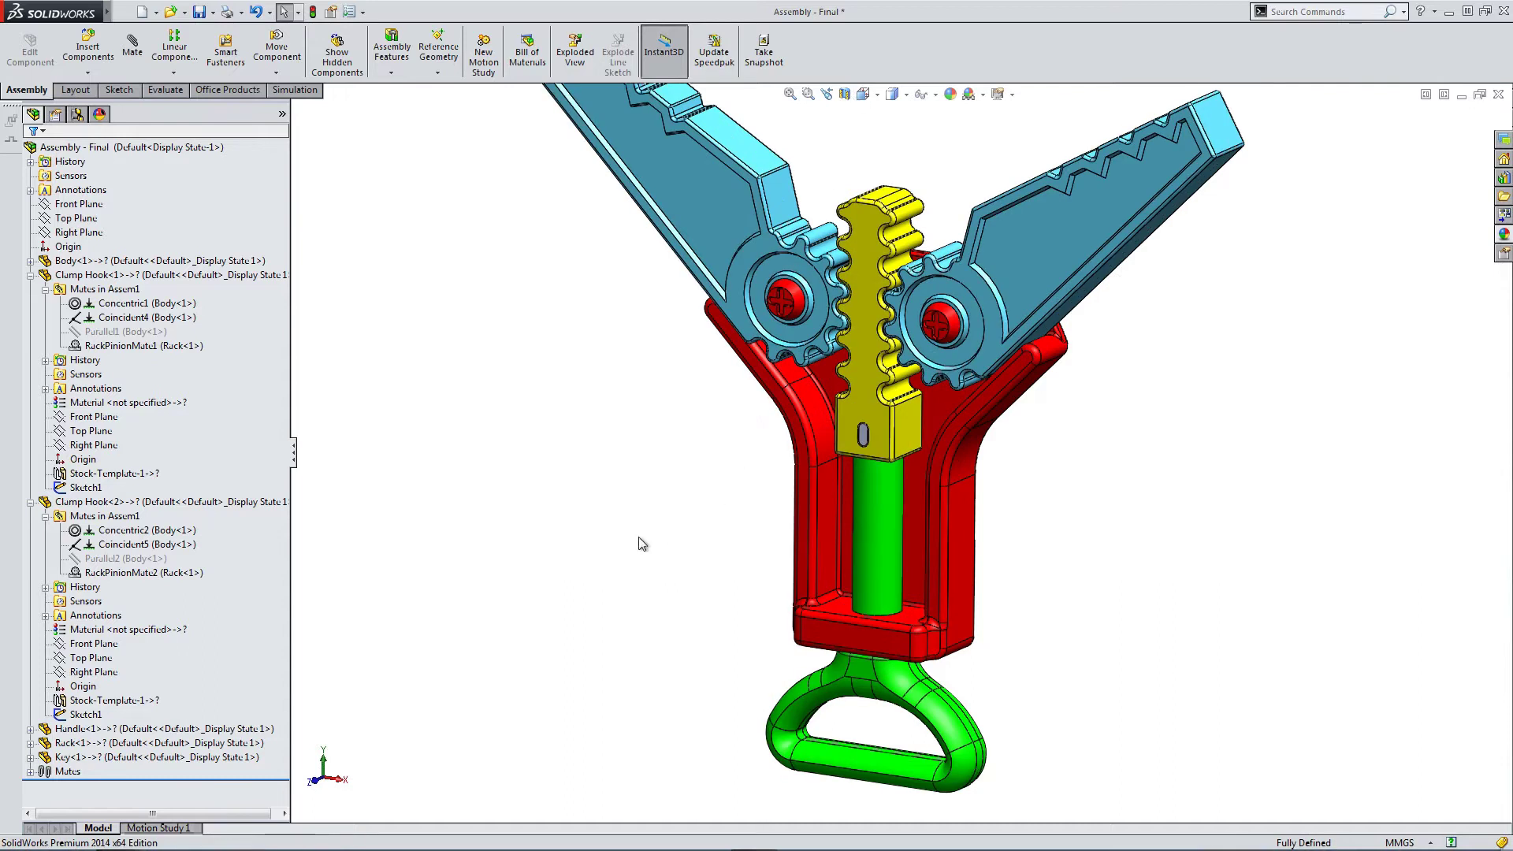
click(863, 94)
click(883, 154)
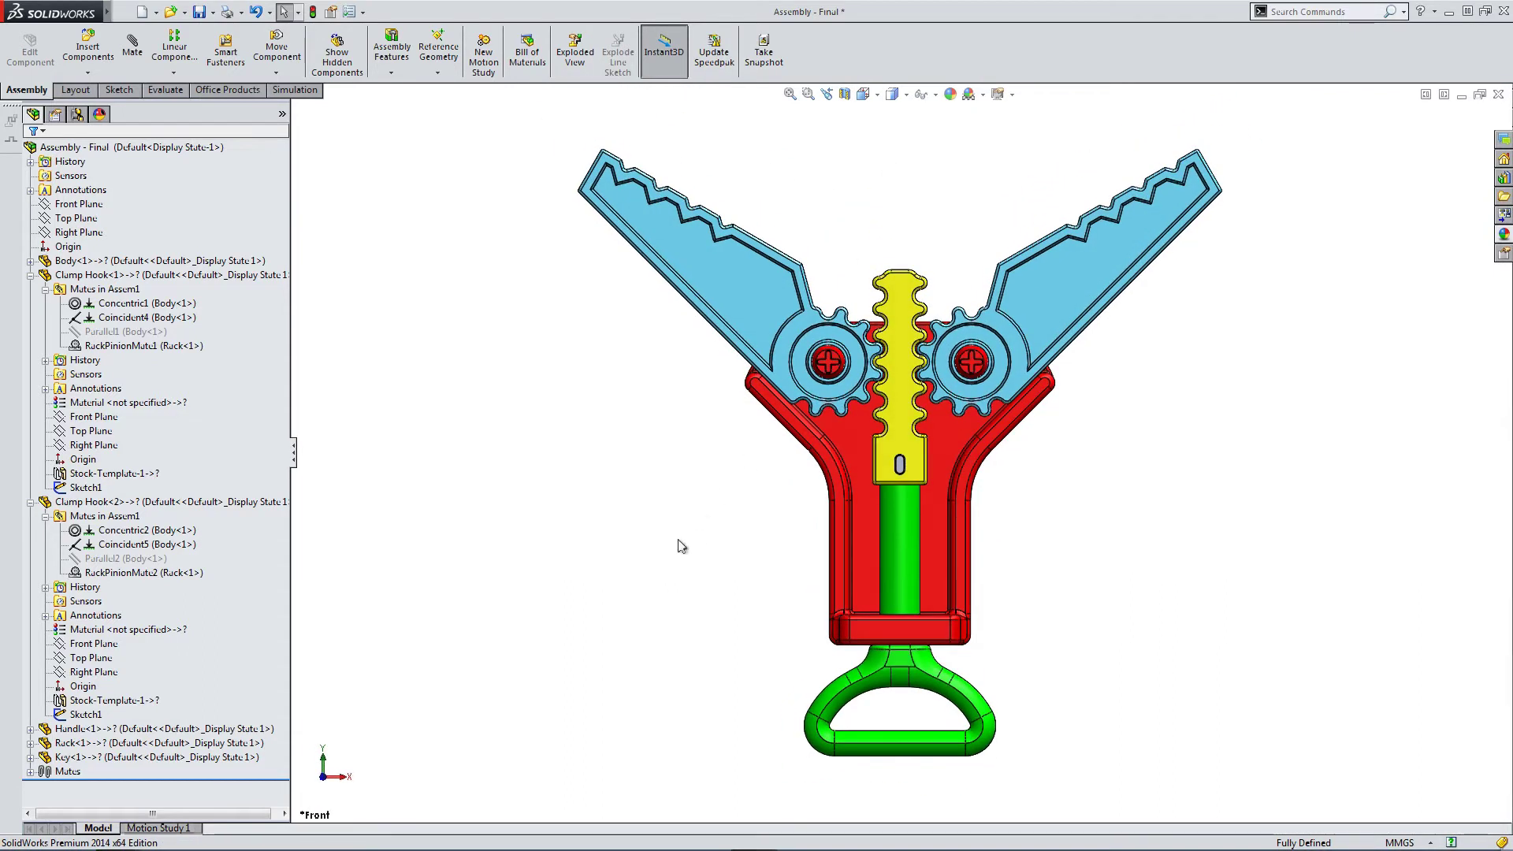
click(76, 205)
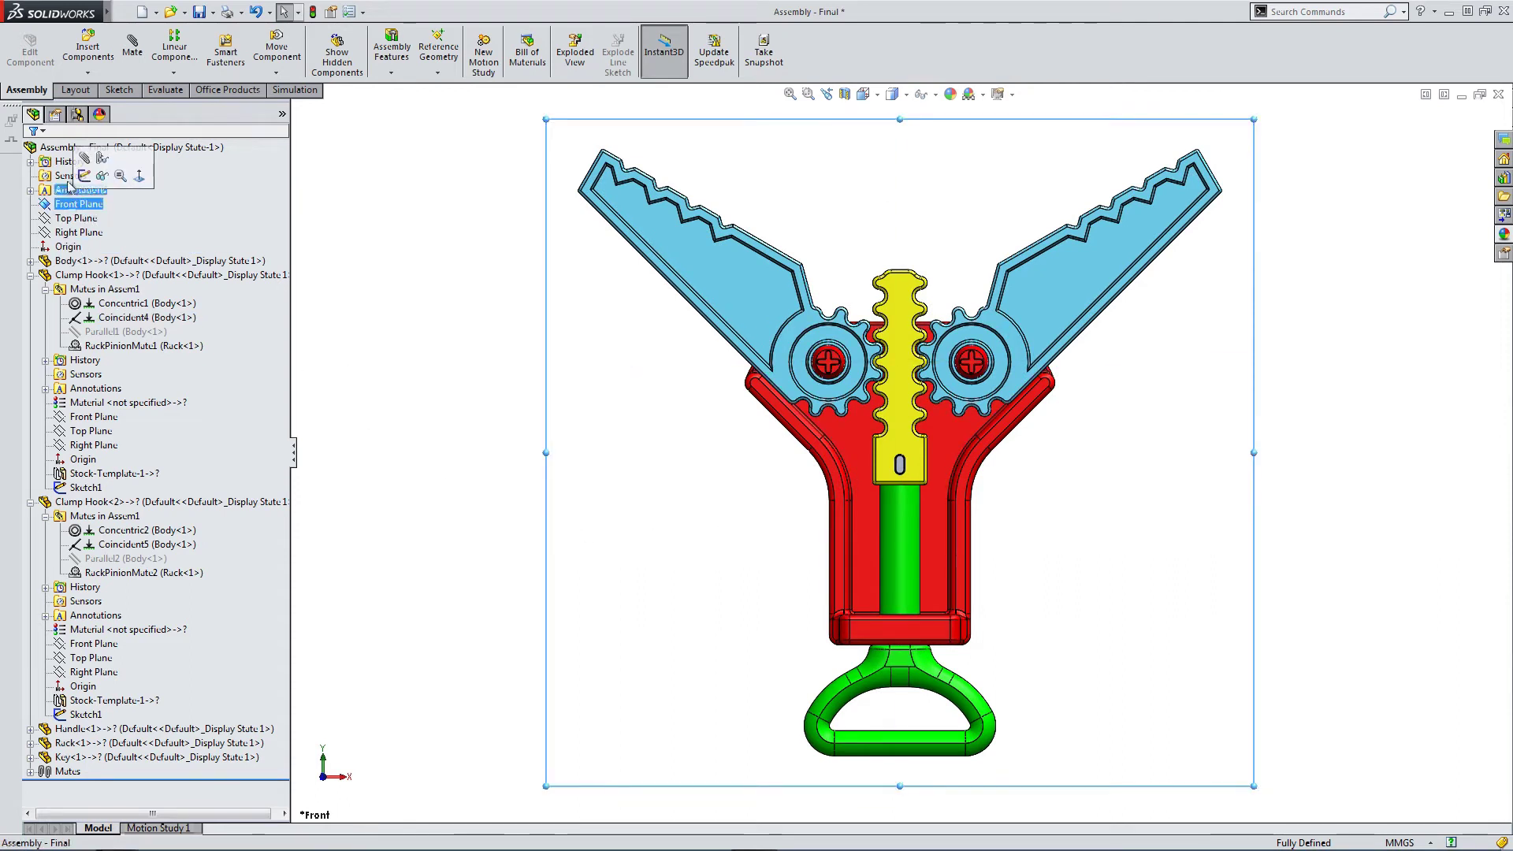
click(119, 90)
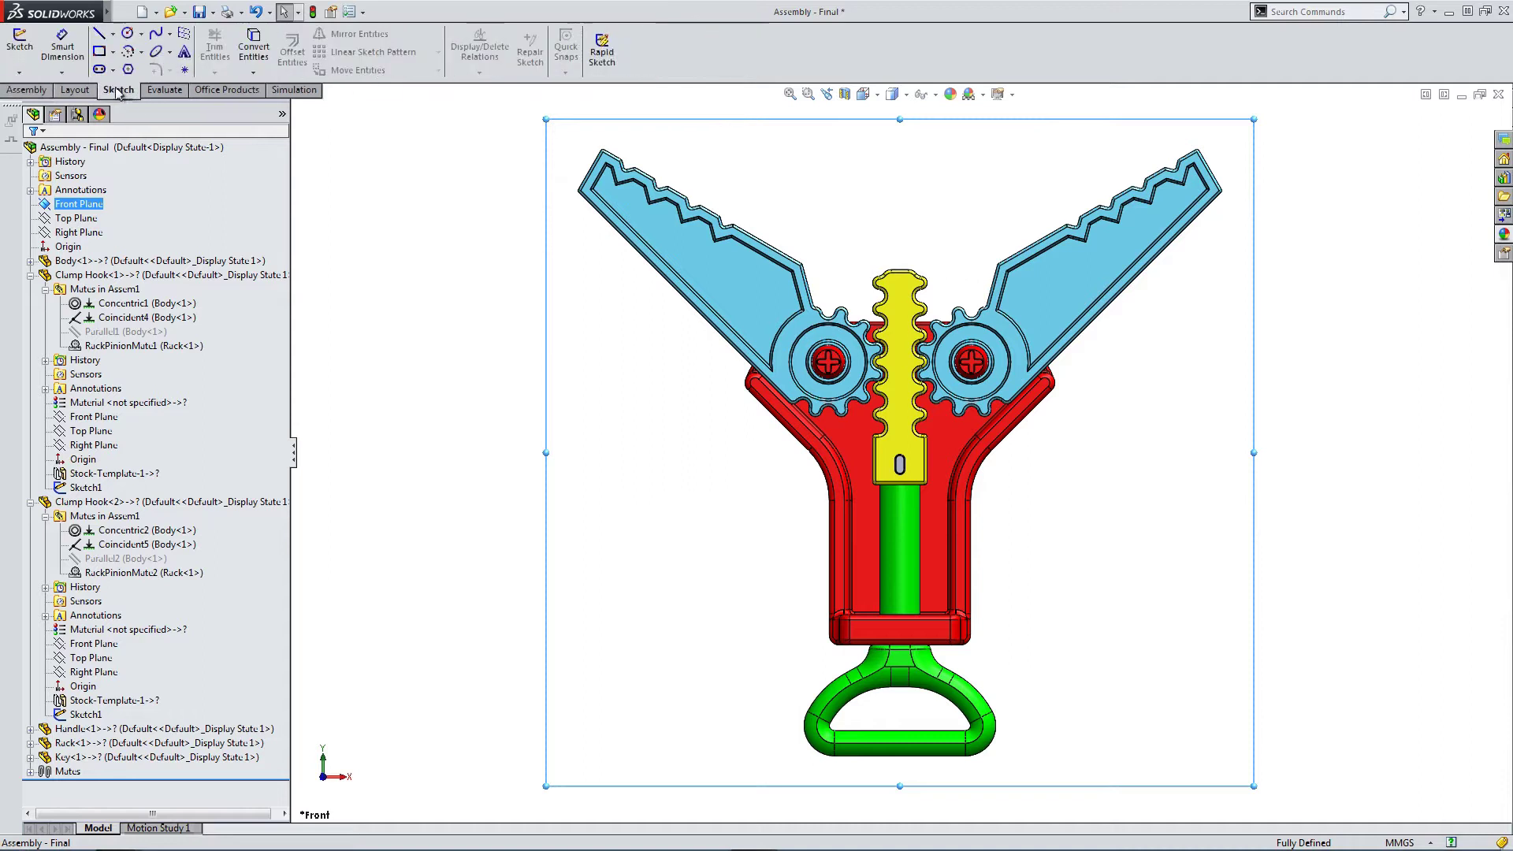
click(19, 40)
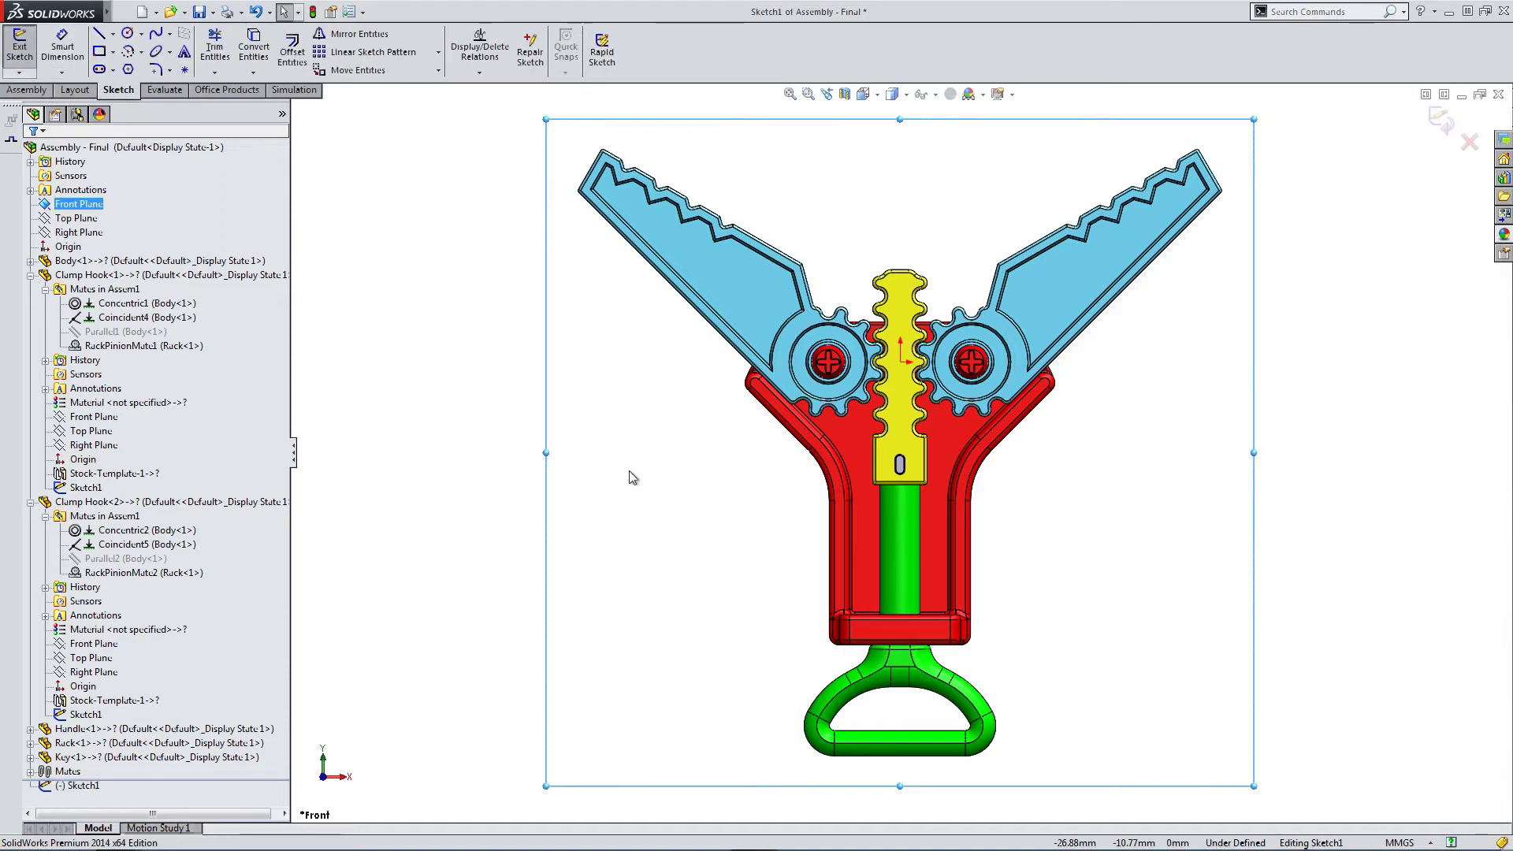
click(1441, 120)
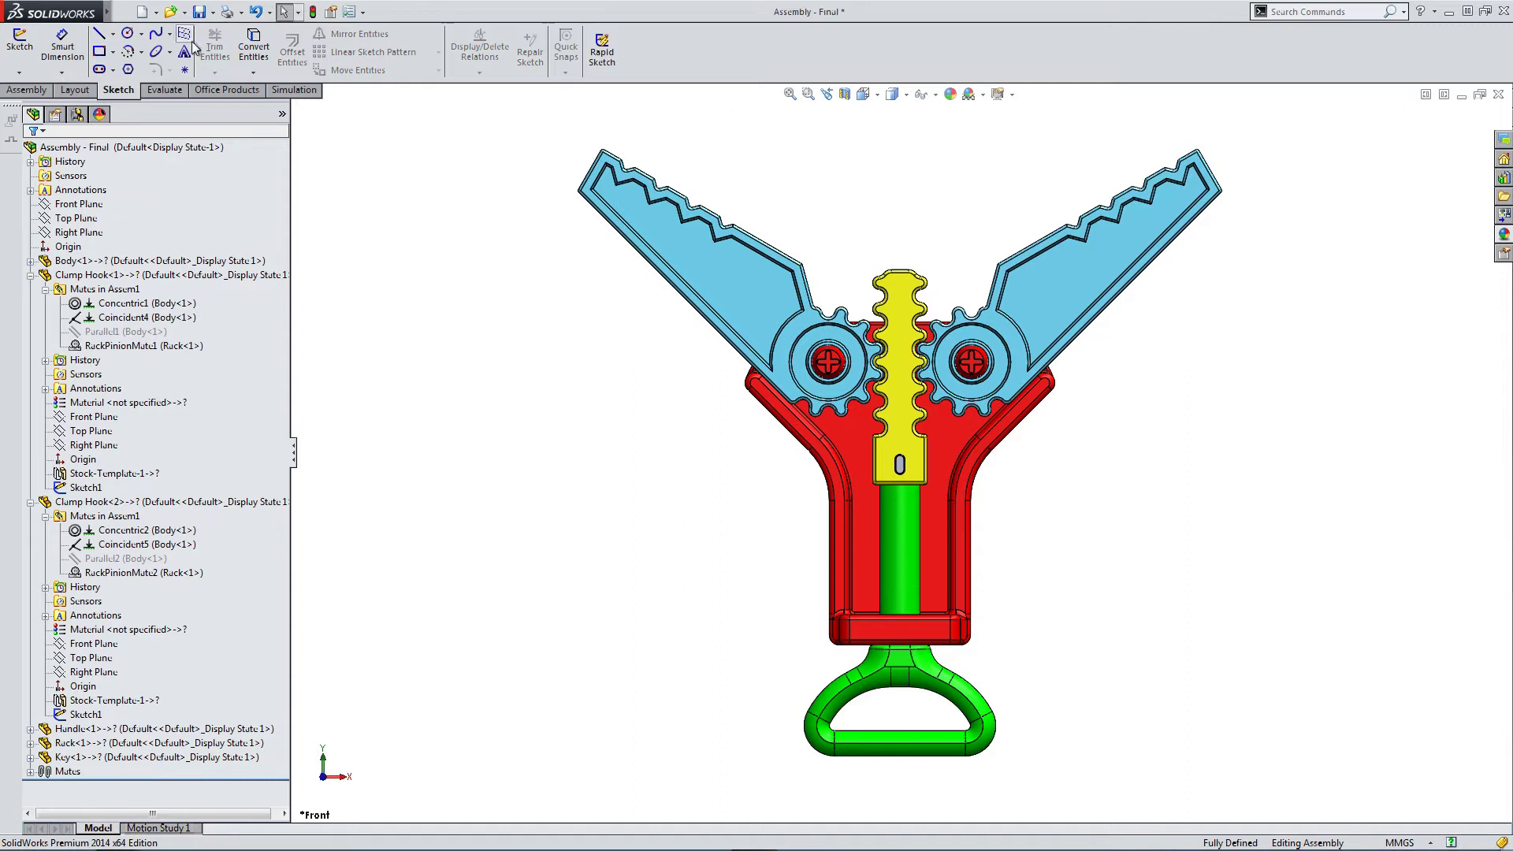
Insert a new part into the clamp assembly.
click(28, 90)
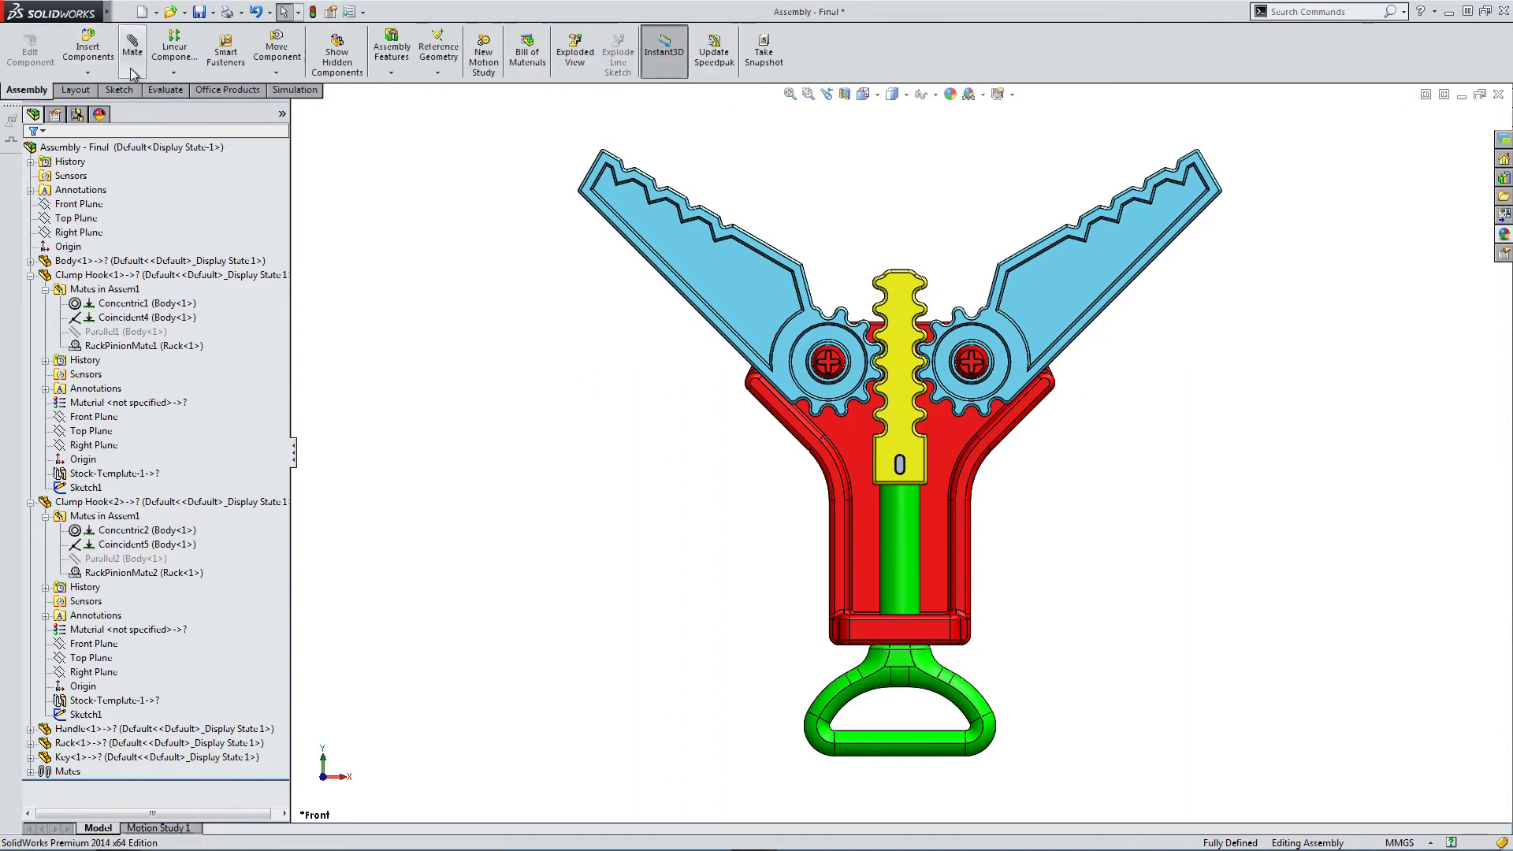
click(88, 73)
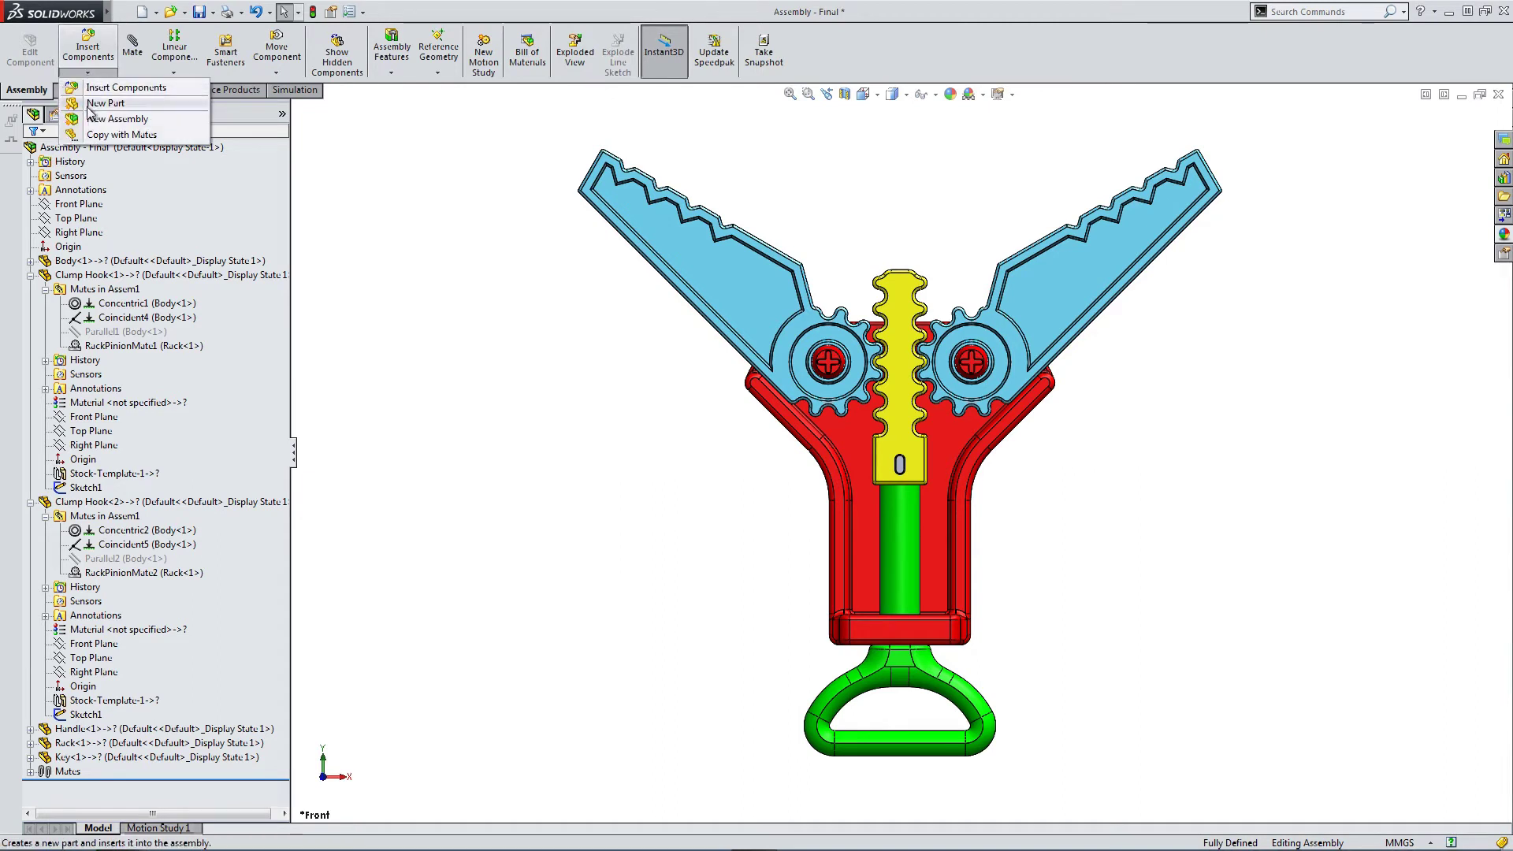
click(89, 104)
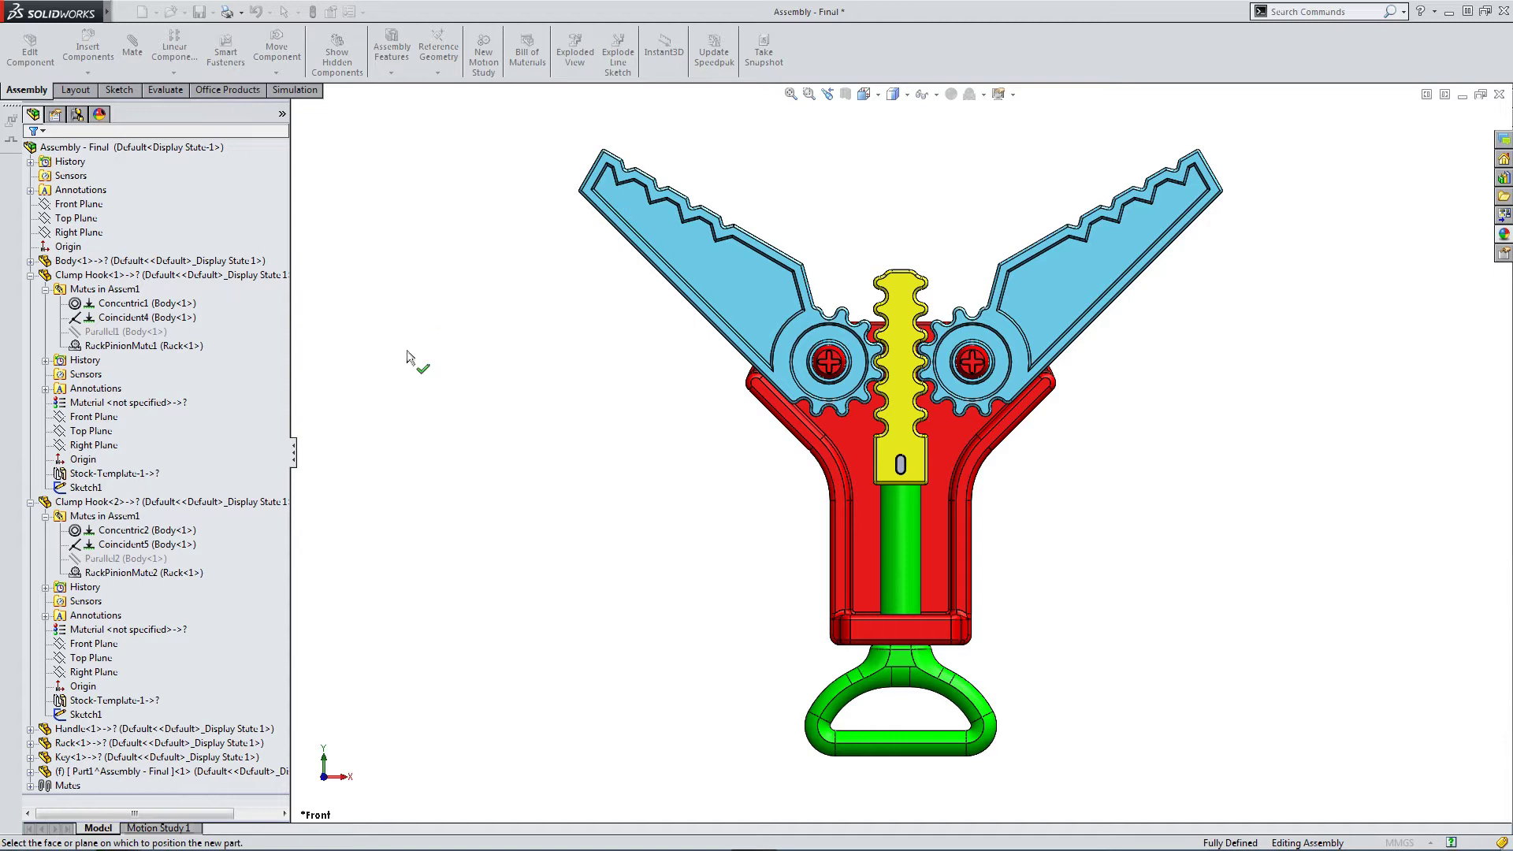
Collapse both Clamp Hook components in the tree and rename the newly inserted part as Spring.
click(30, 275)
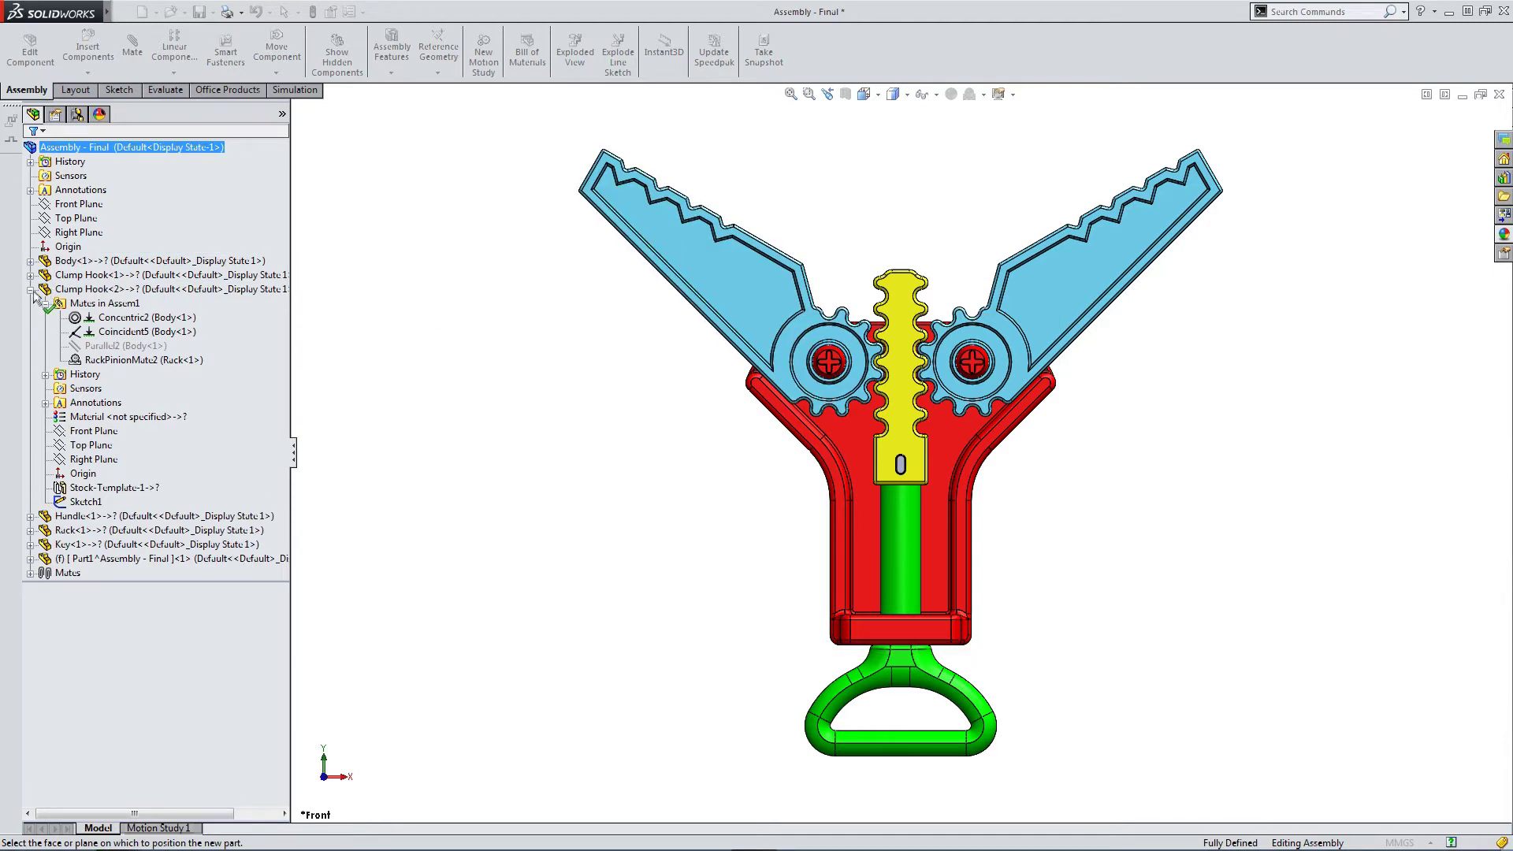
click(30, 289)
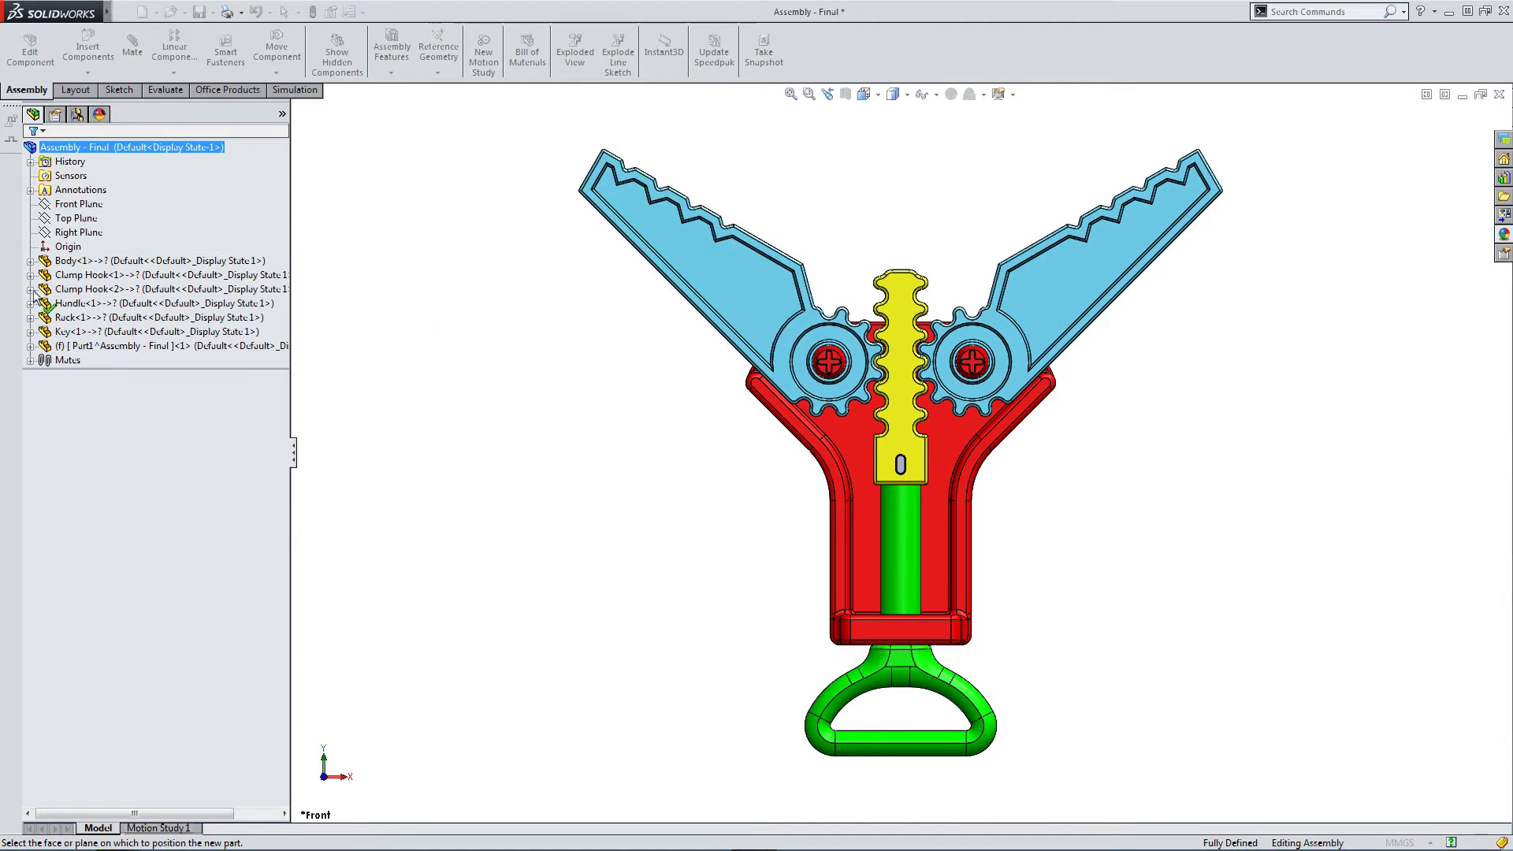
click(89, 346)
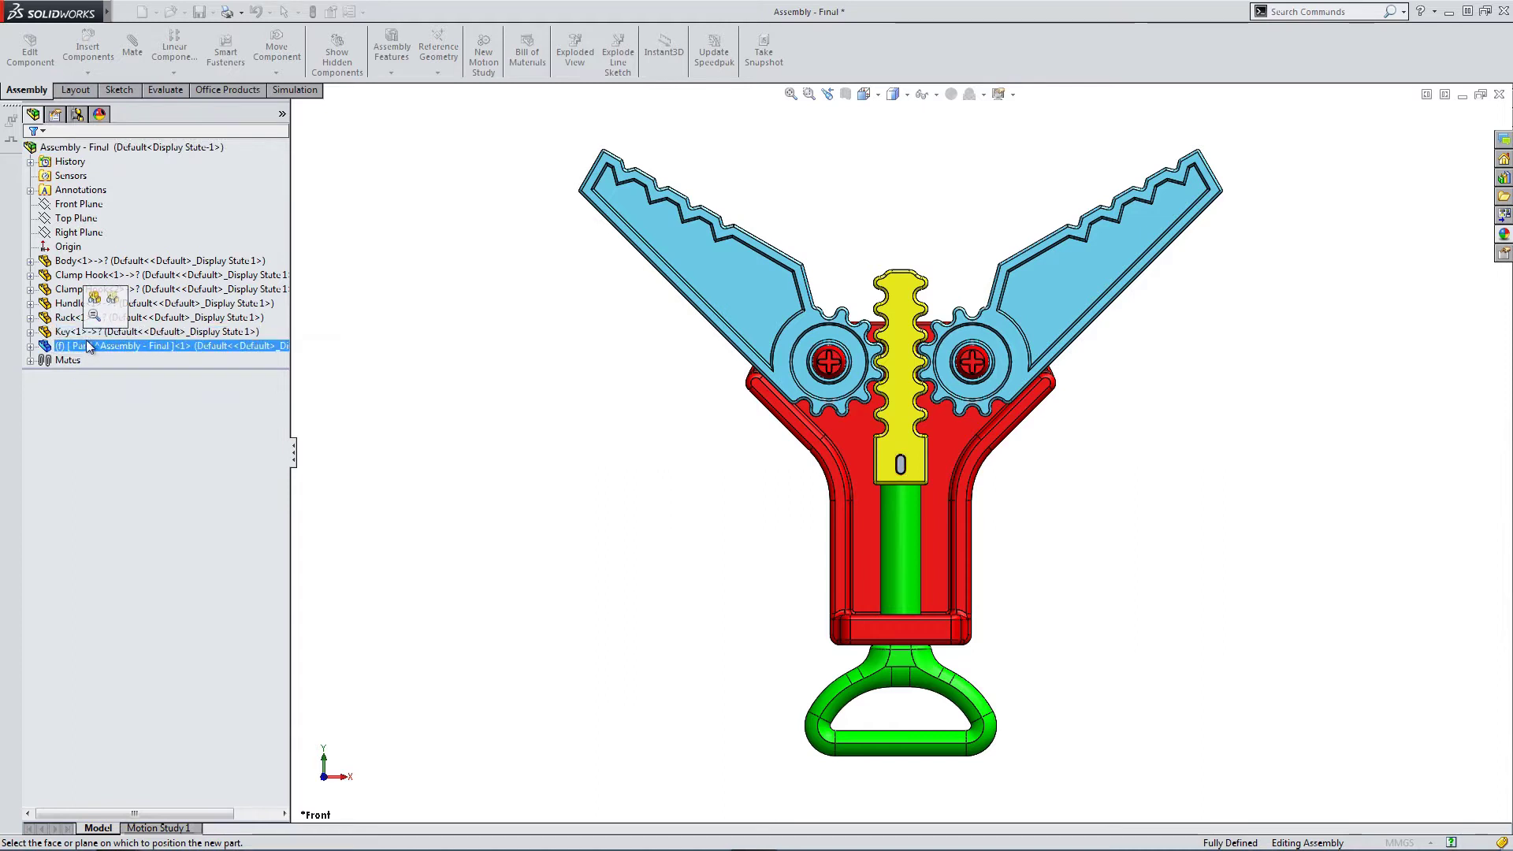
click(73, 347)
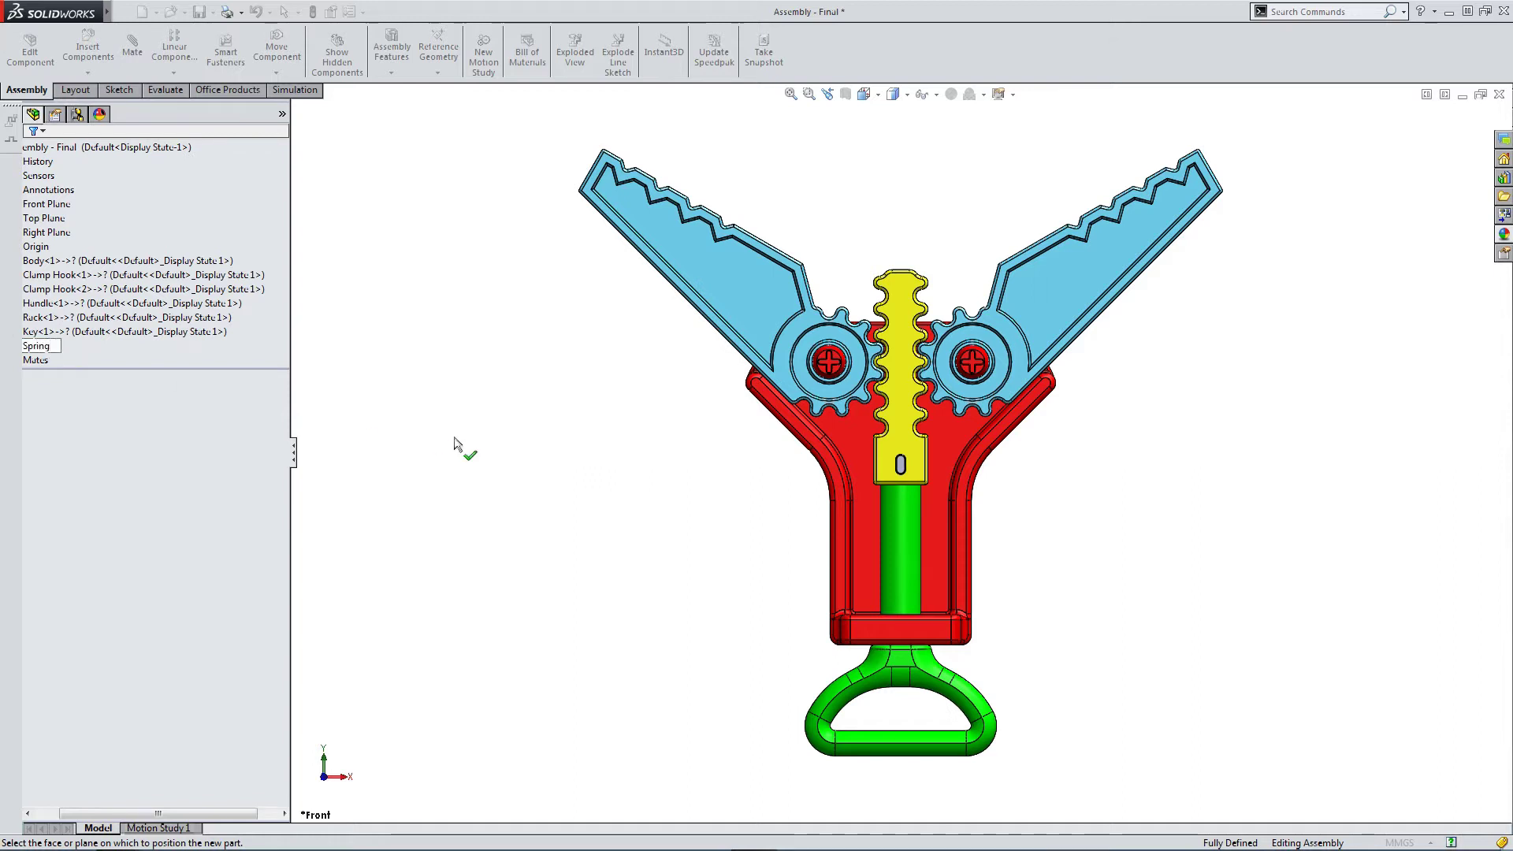
key(Return)
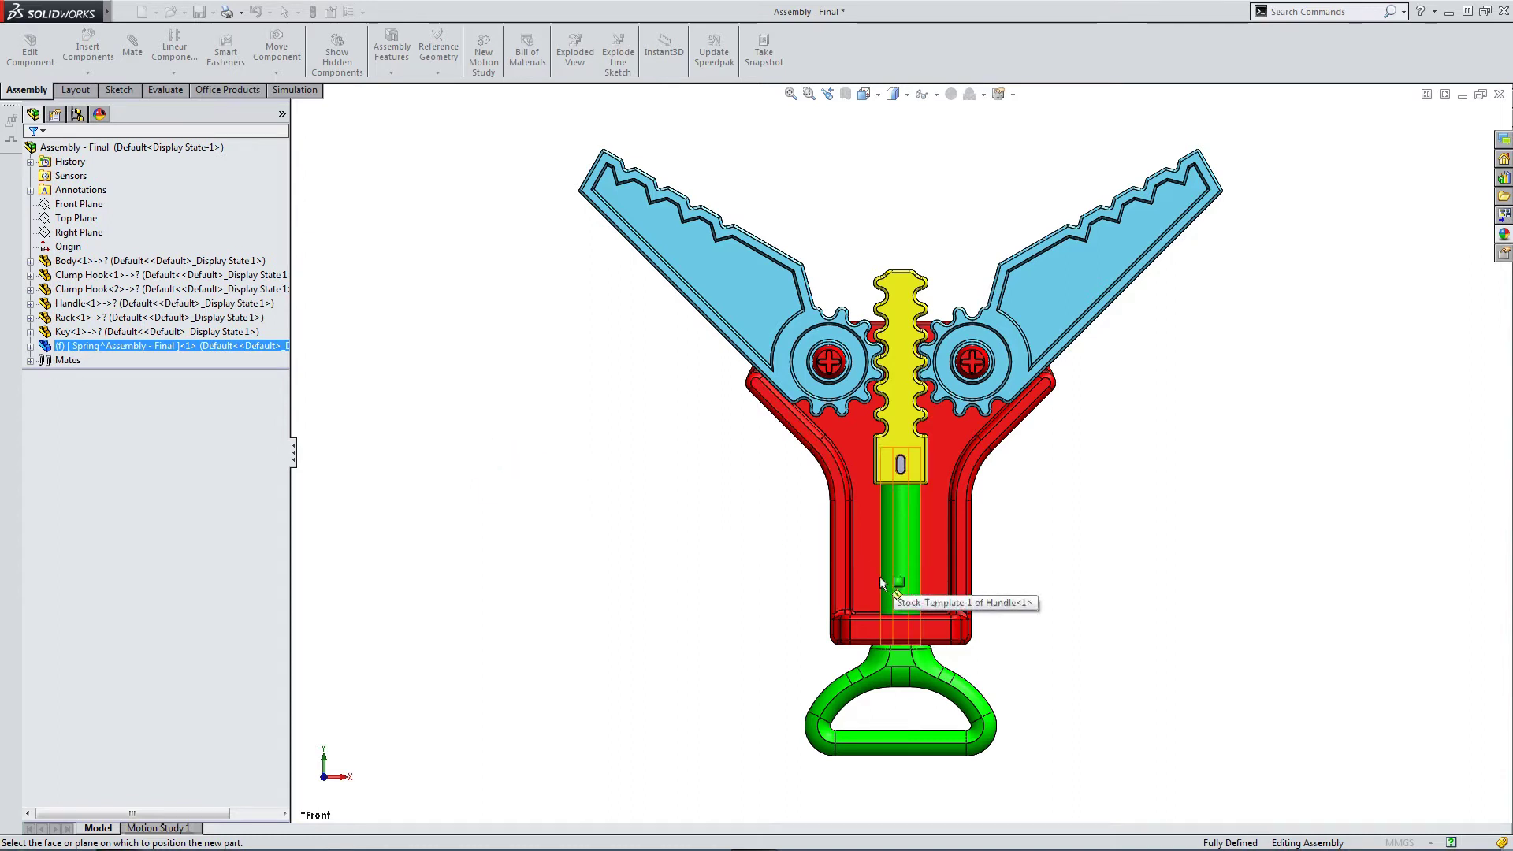
Position the Spring part on the assembly's Front Plane and turn on the display of axes.
click(77, 202)
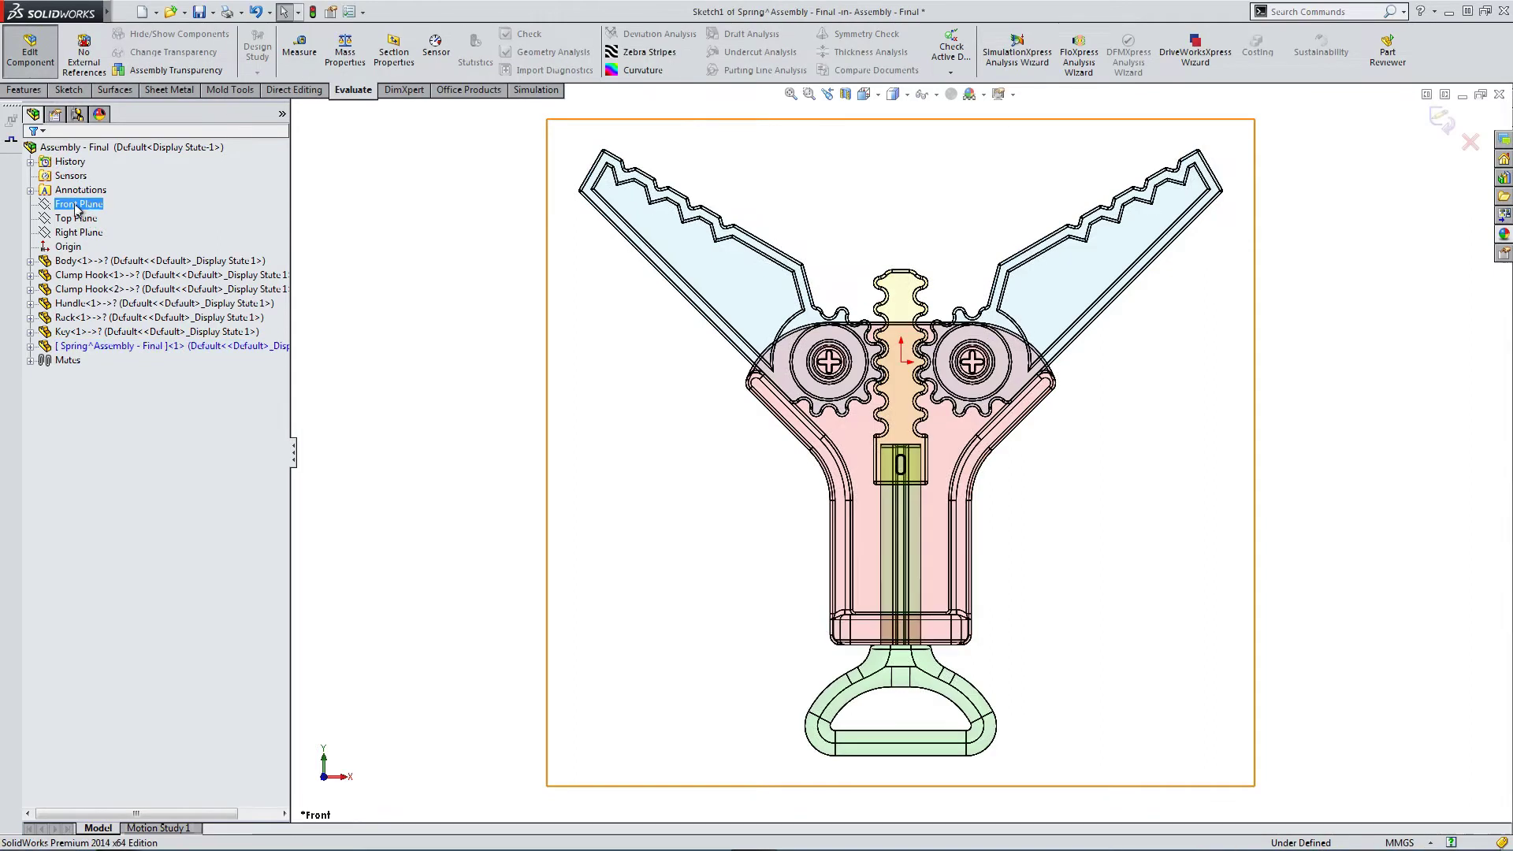
click(67, 89)
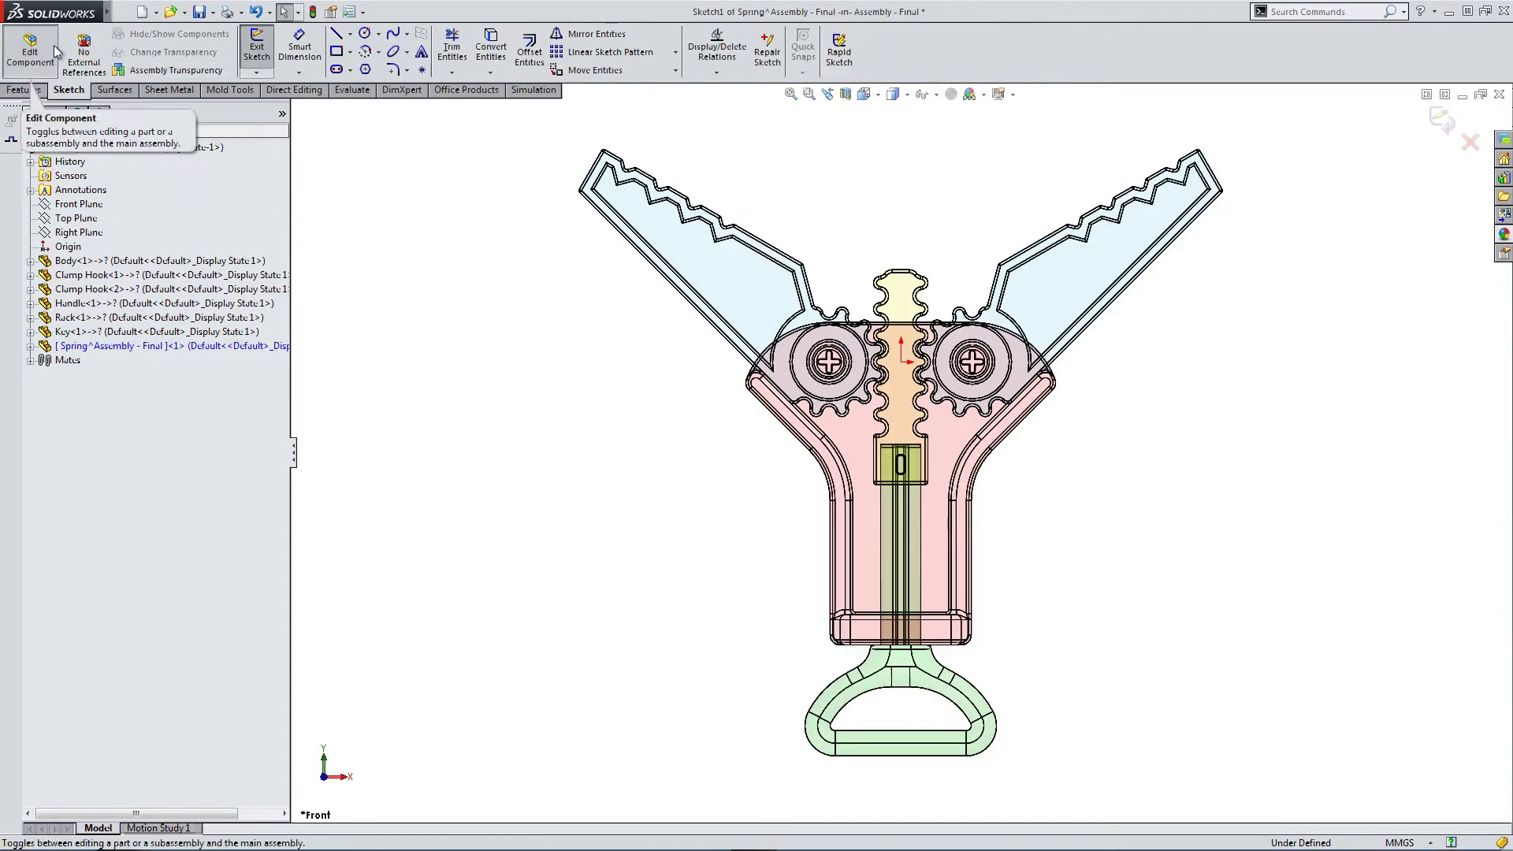
scroll(918, 611, down, 2)
scroll(918, 611, down, 4)
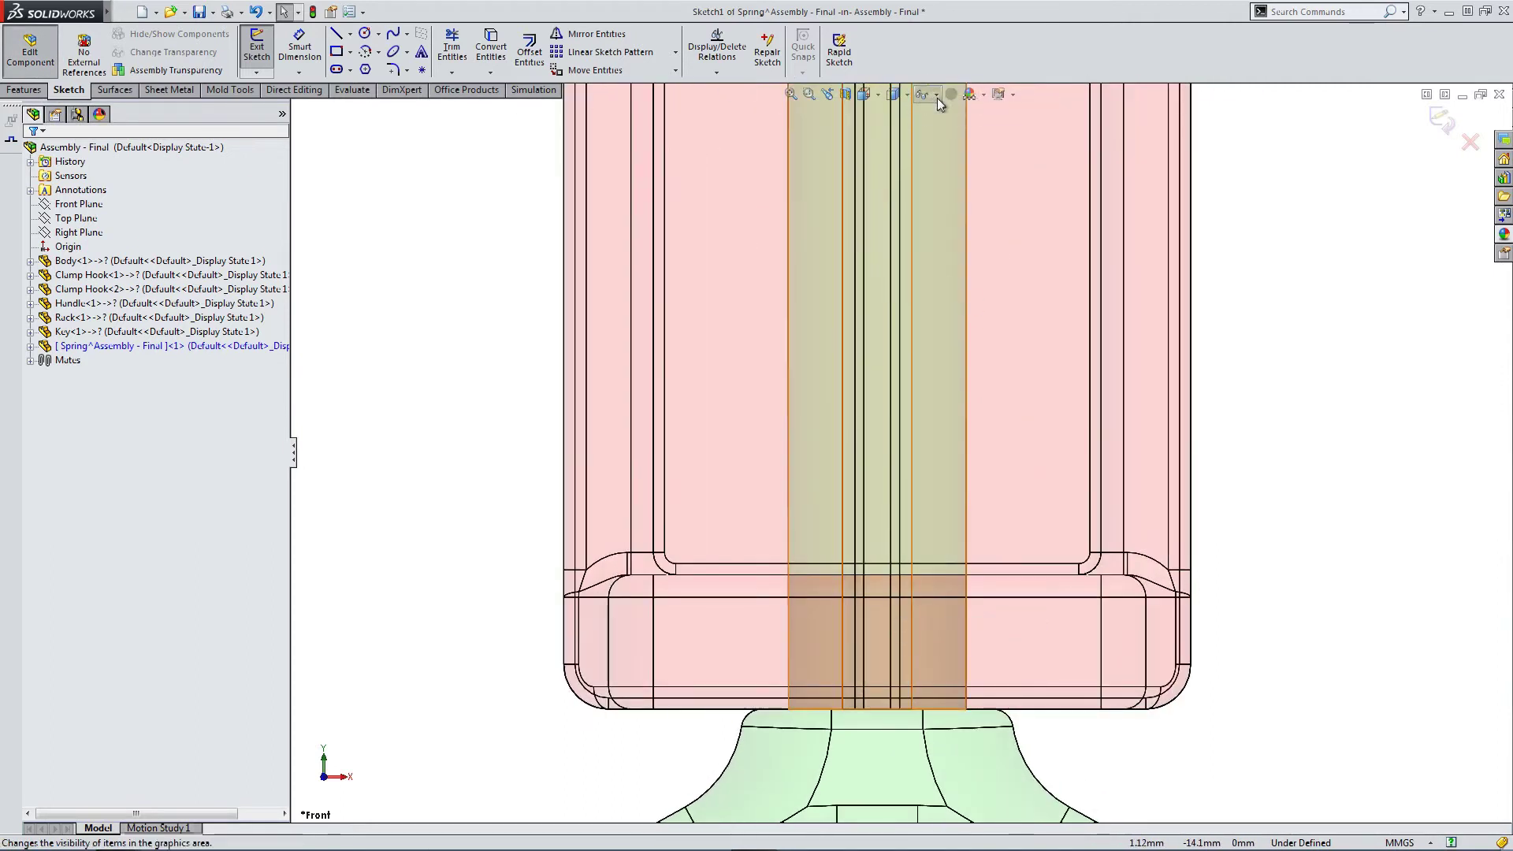
click(936, 94)
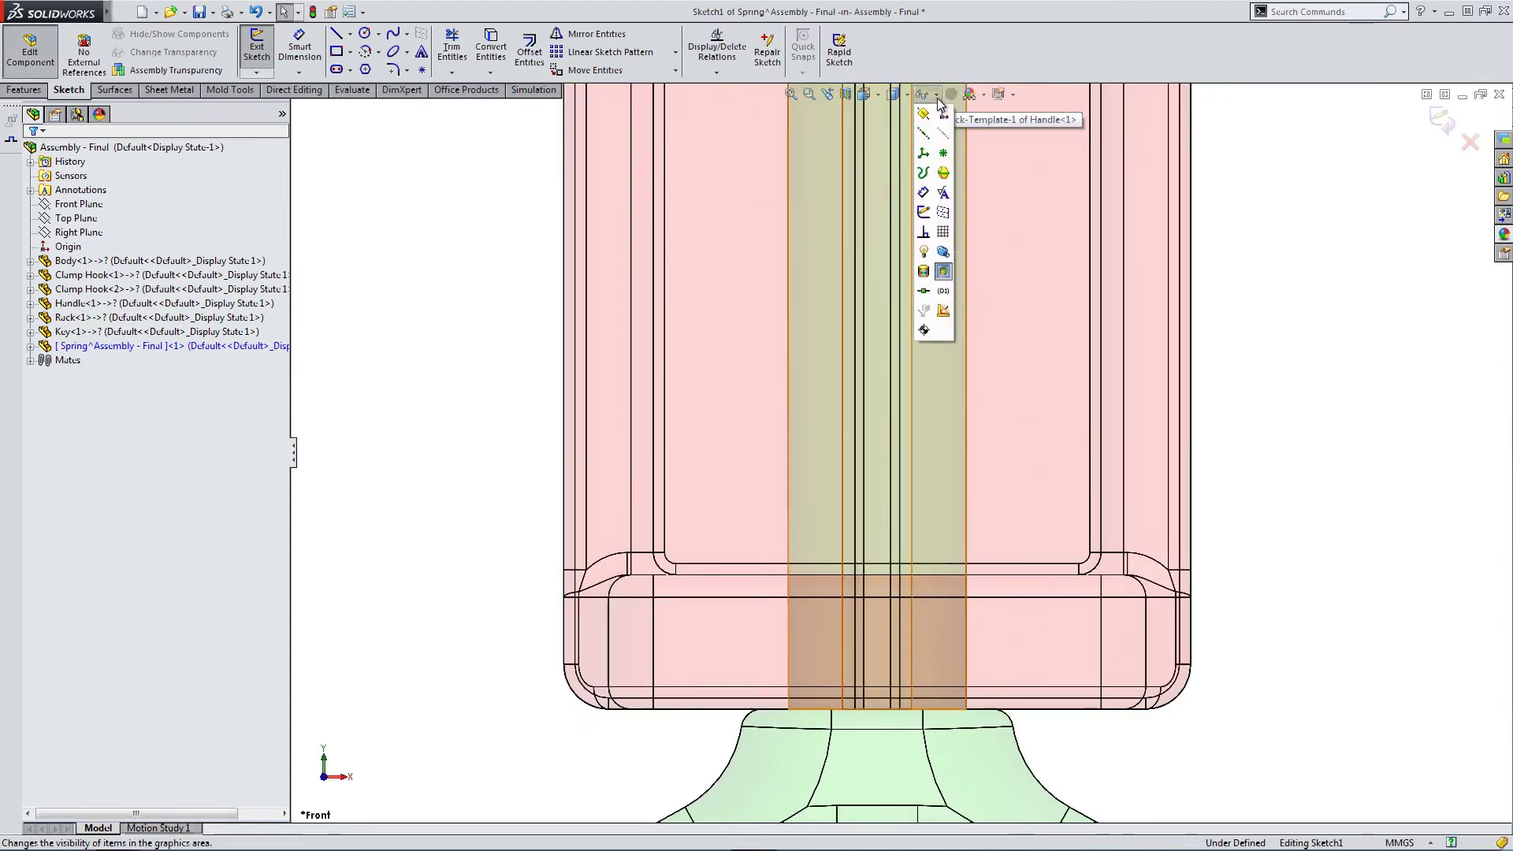
click(924, 135)
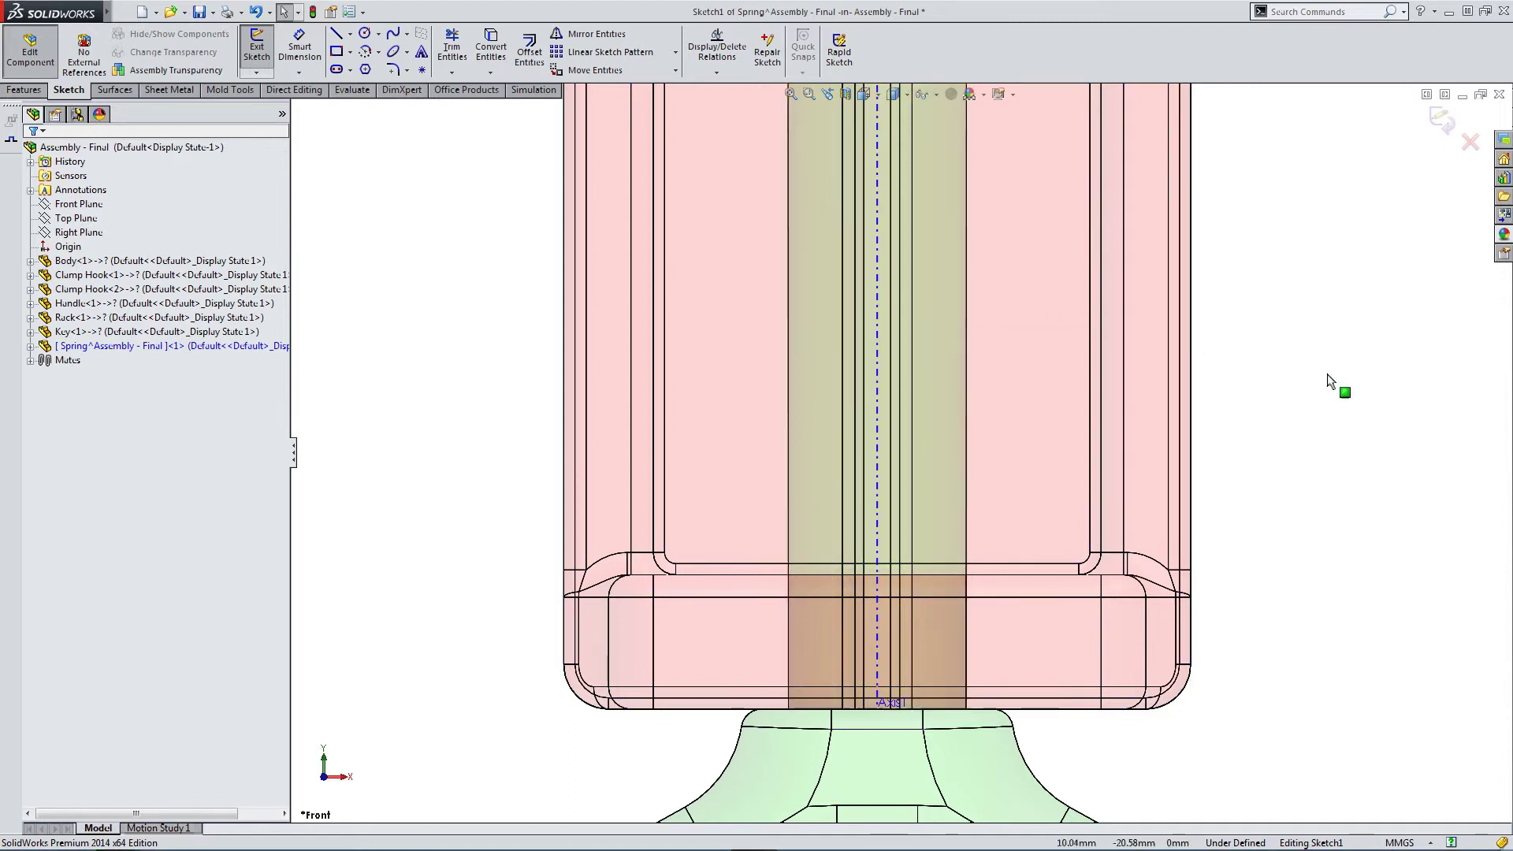
Sketch a circle about 0.82 mm in diameter beside the handle shaft, just above the body's lower block.
scroll(906, 589, down, 3)
click(69, 203)
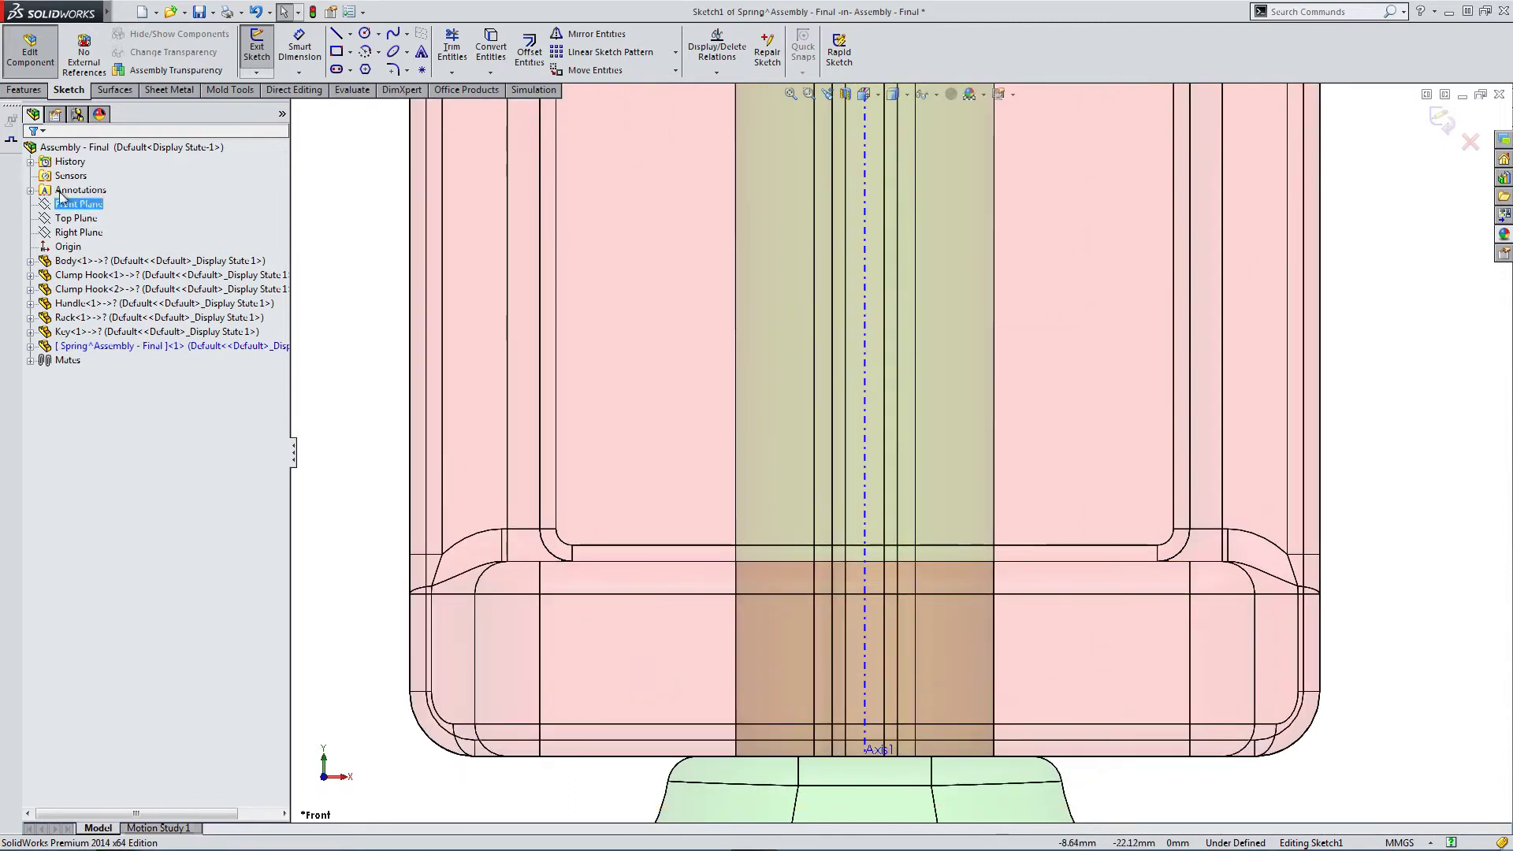
click(364, 33)
drag(669, 417, 684, 439)
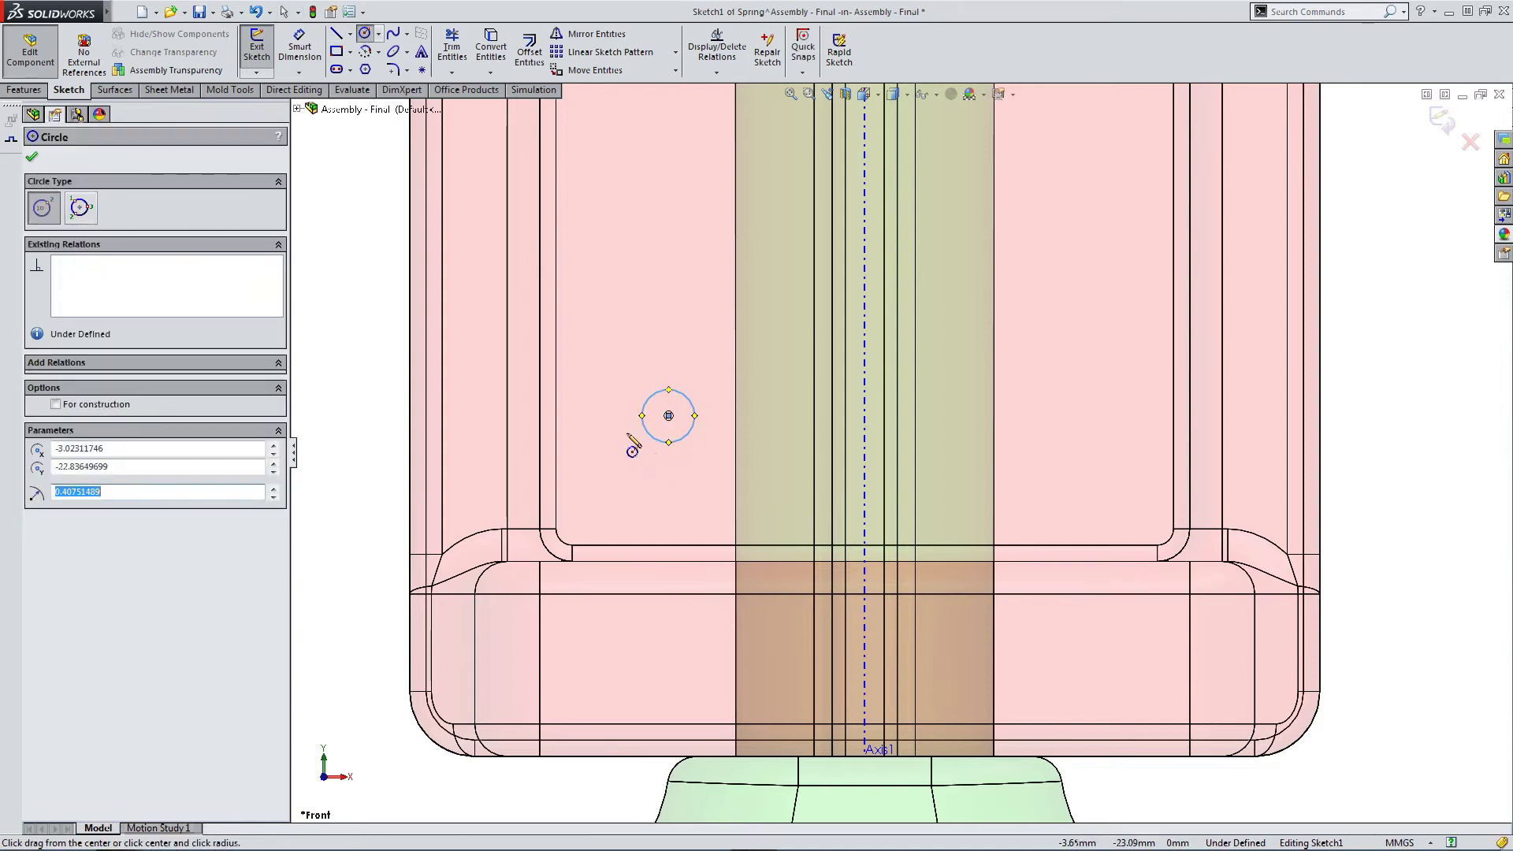
key(Escape)
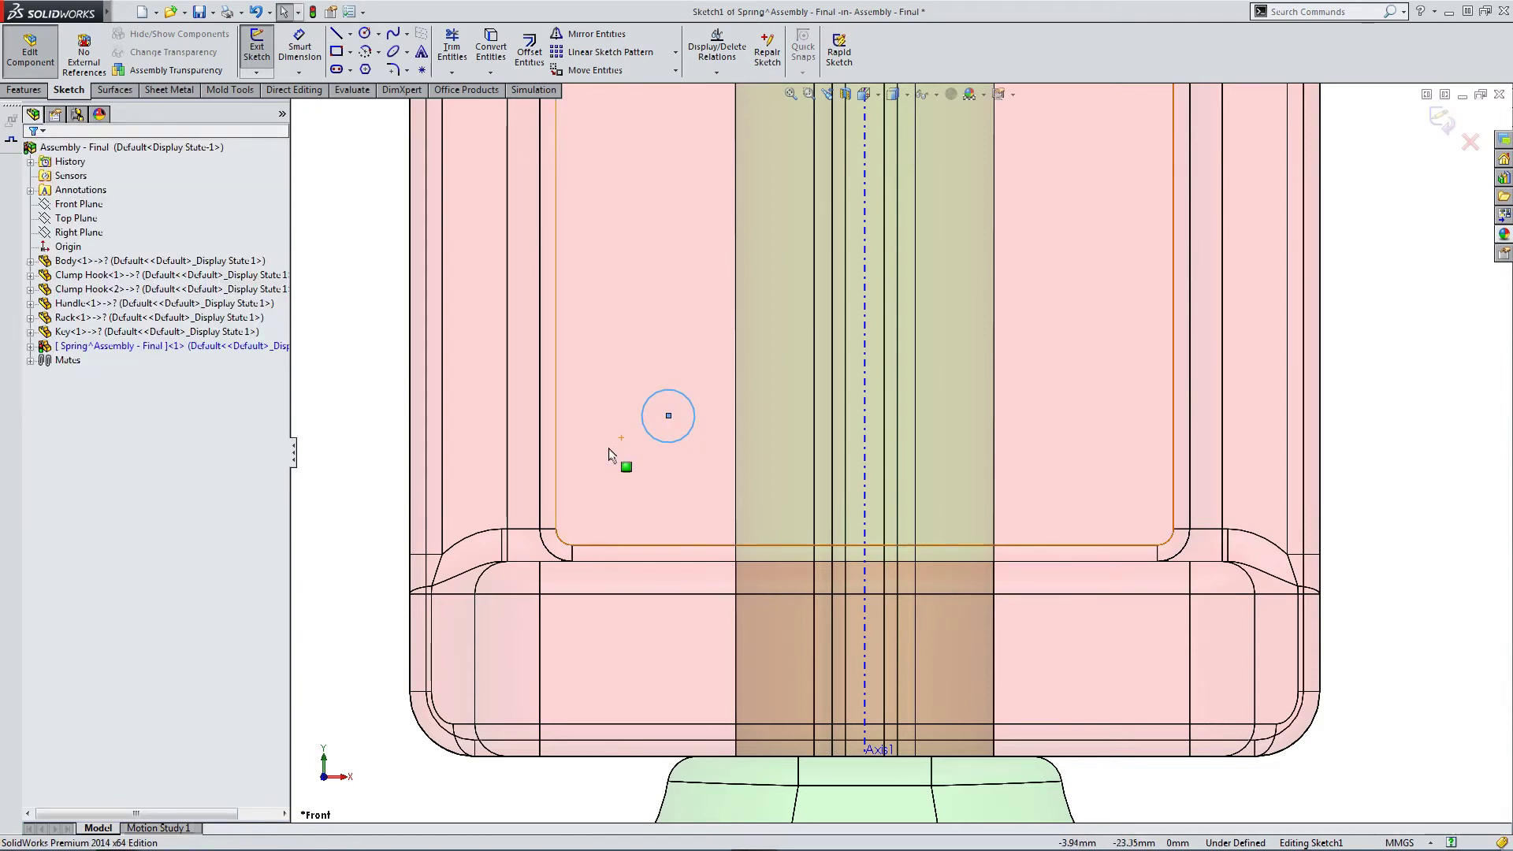
Add a Tangent relation between the circle and the horizontal upper edge of the body's lower block.
click(647, 561)
middle_drag(646, 563, 651, 504)
ctrl+click(693, 457)
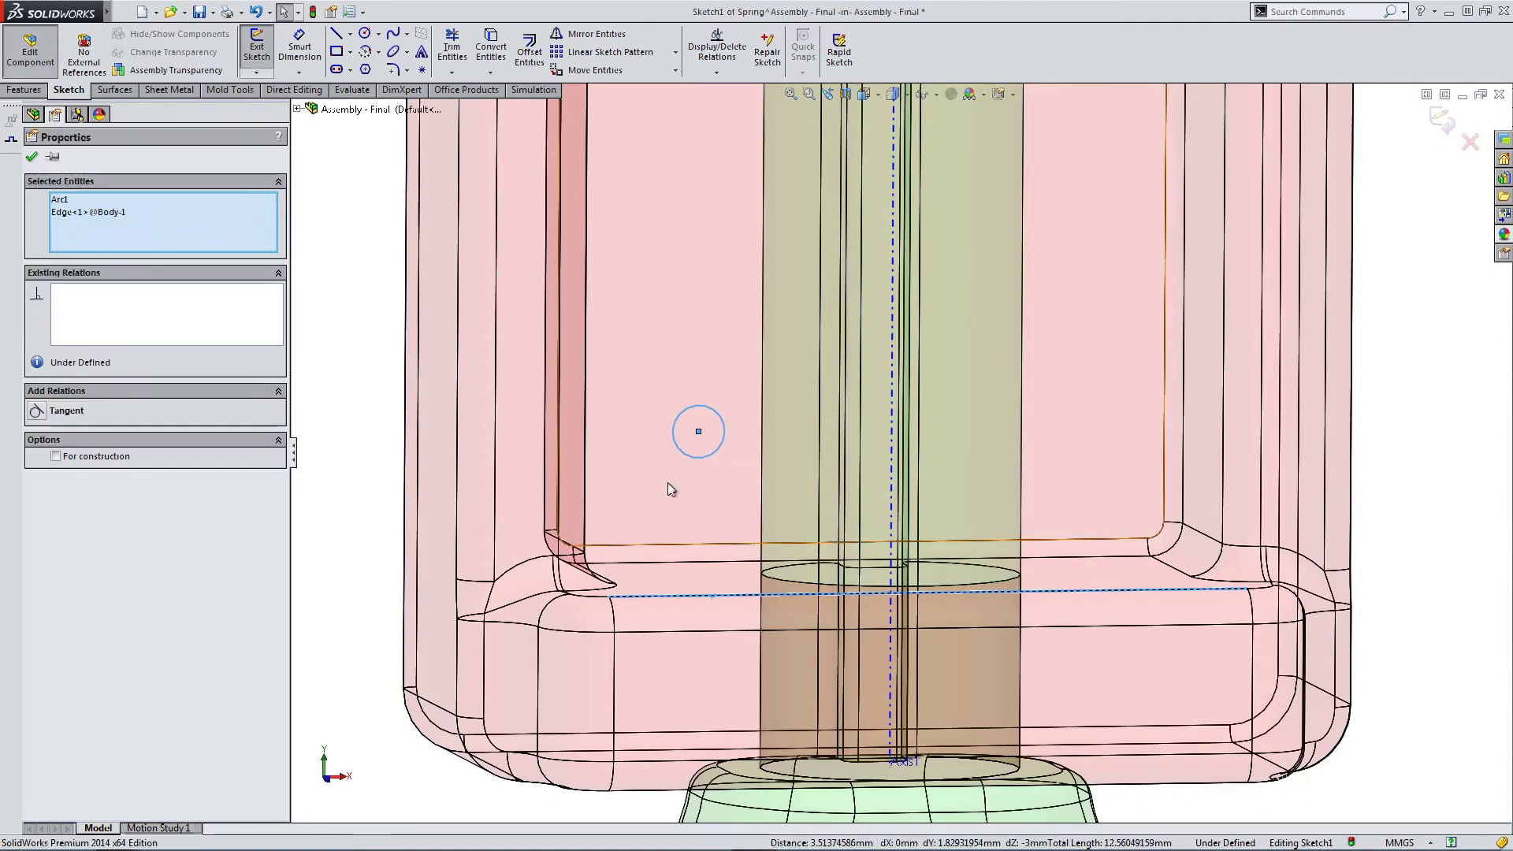
click(68, 412)
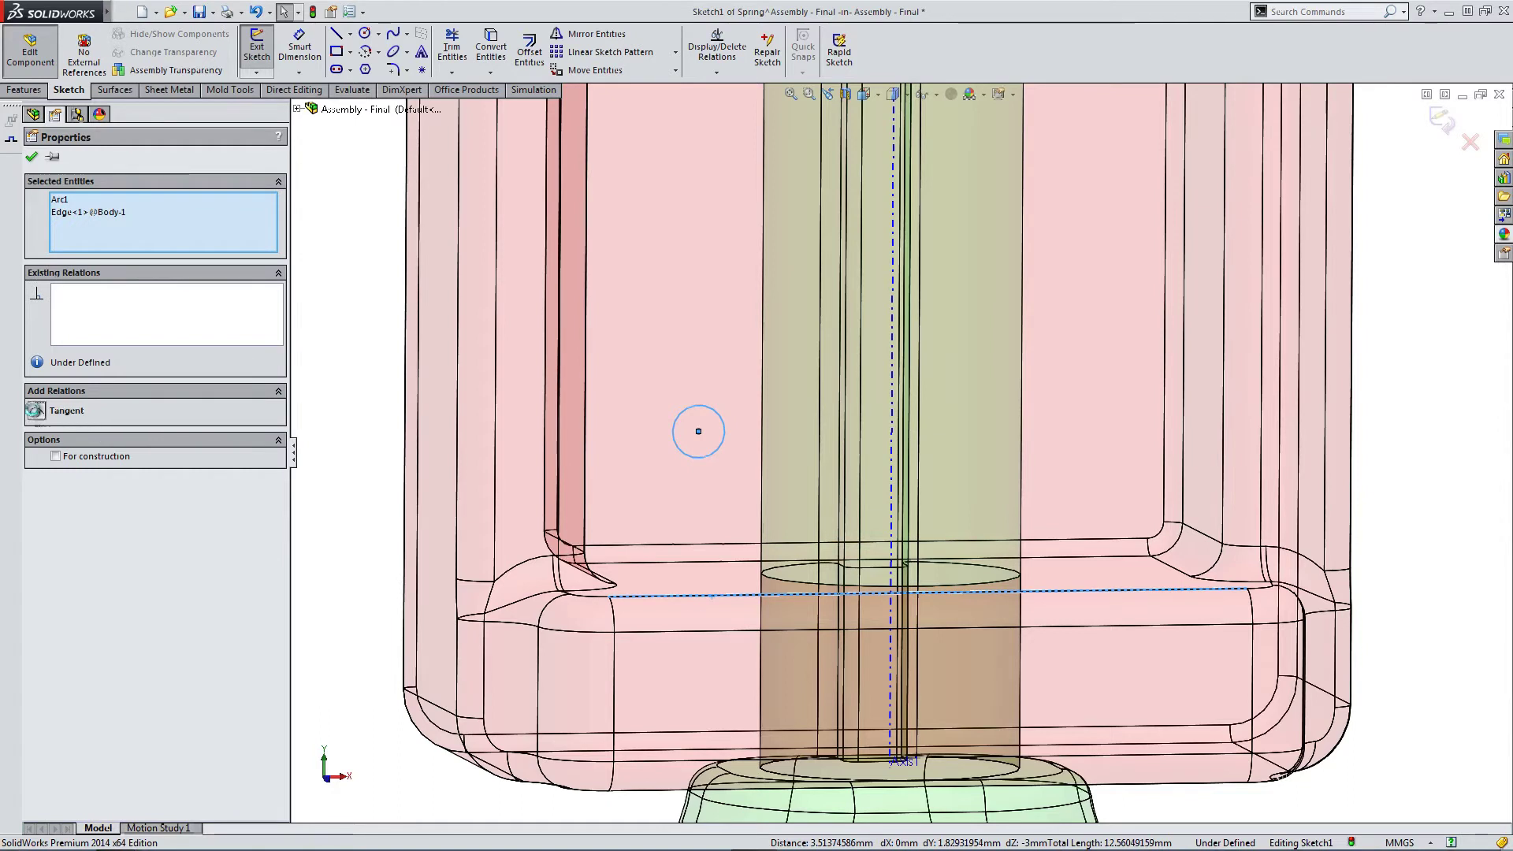
click(303, 507)
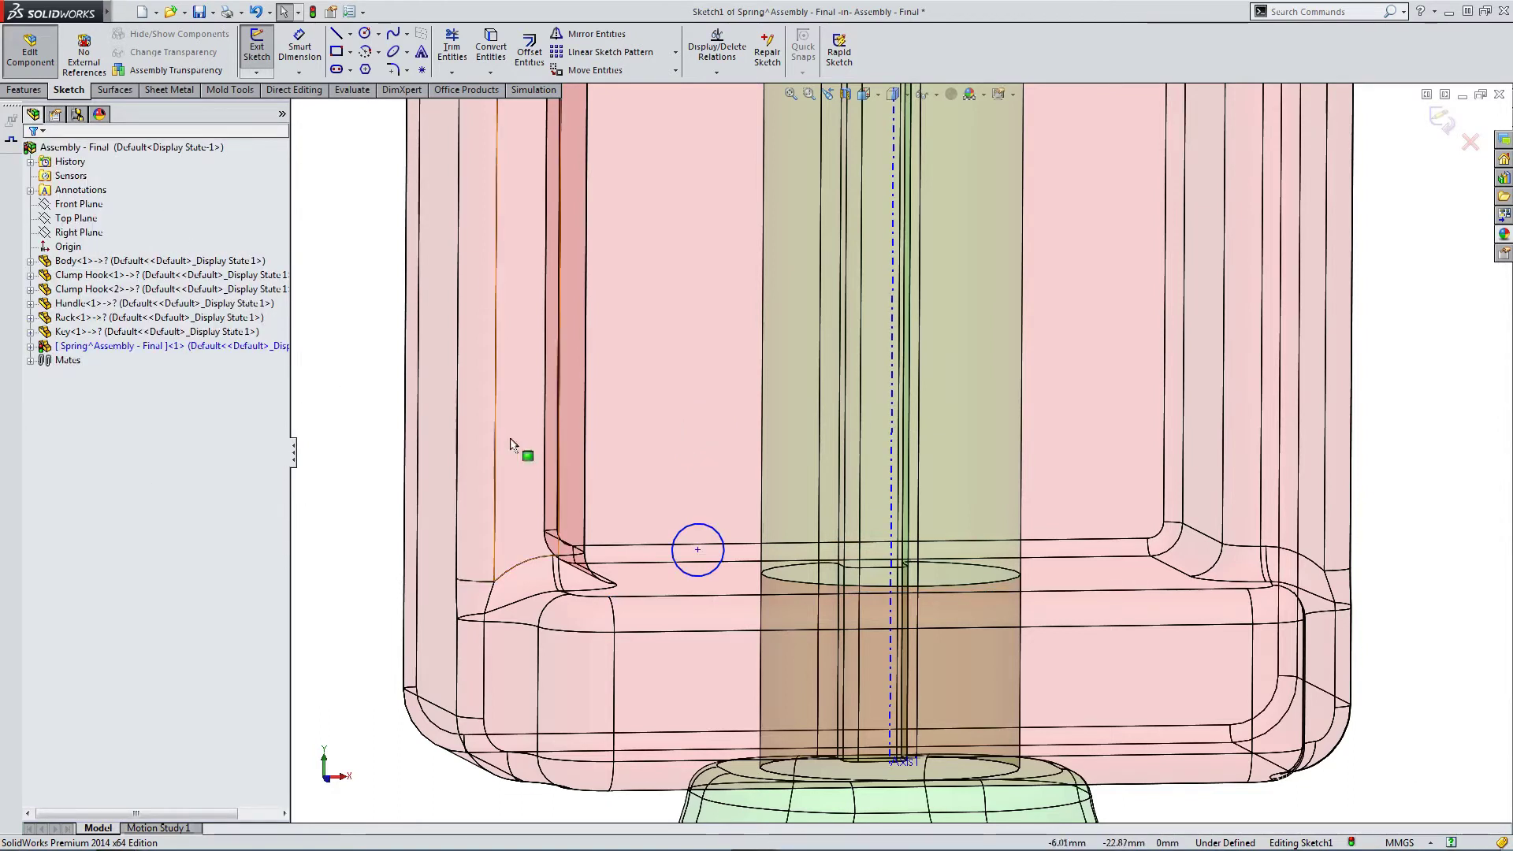
Dimension the circle's centre 2.55 mm from Axis1 of the handle shaft.
click(300, 44)
click(698, 551)
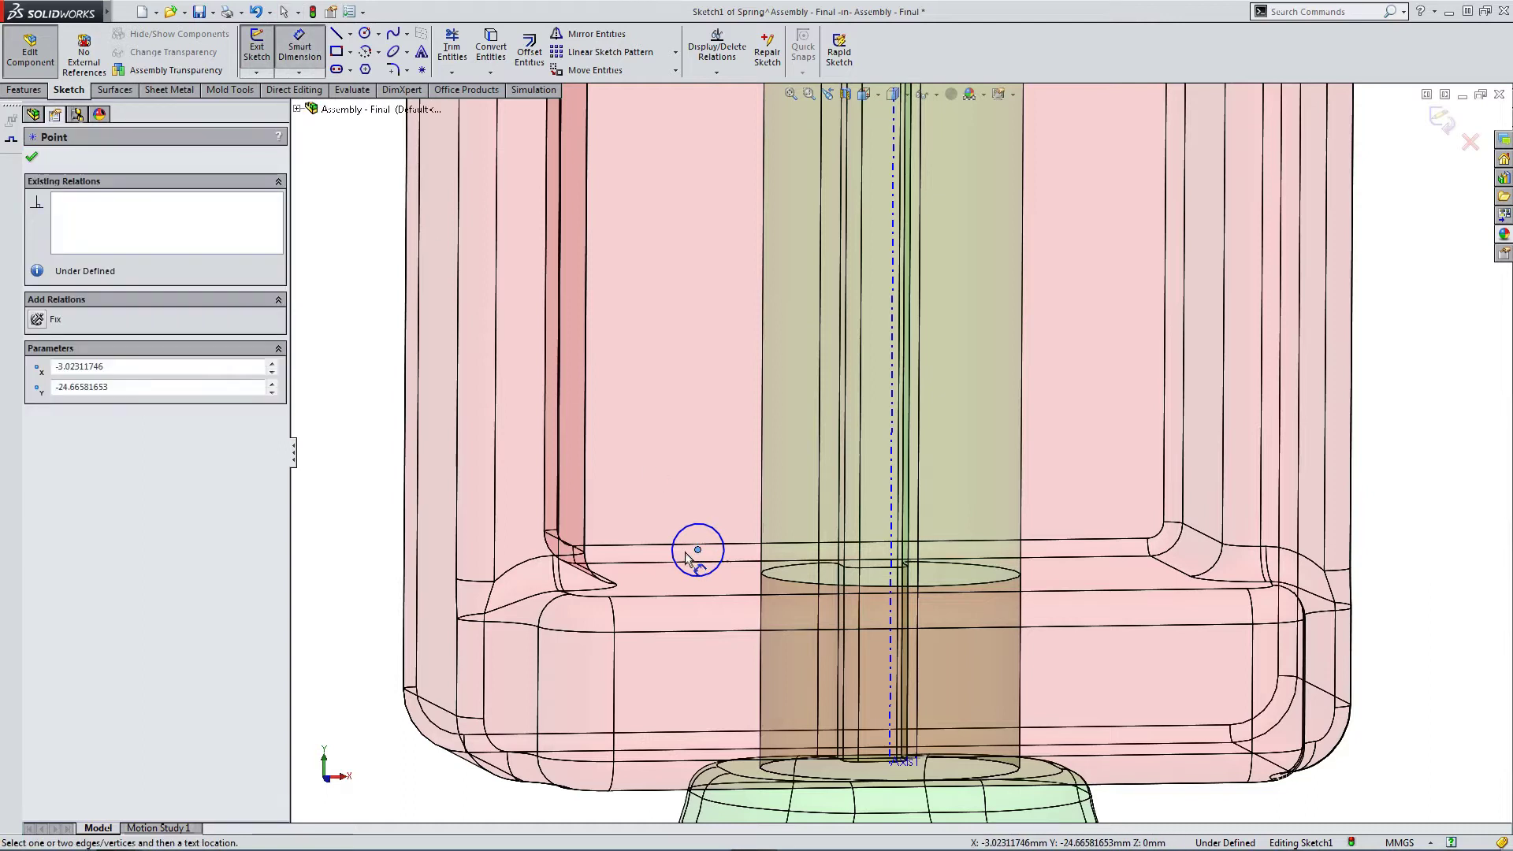
click(890, 502)
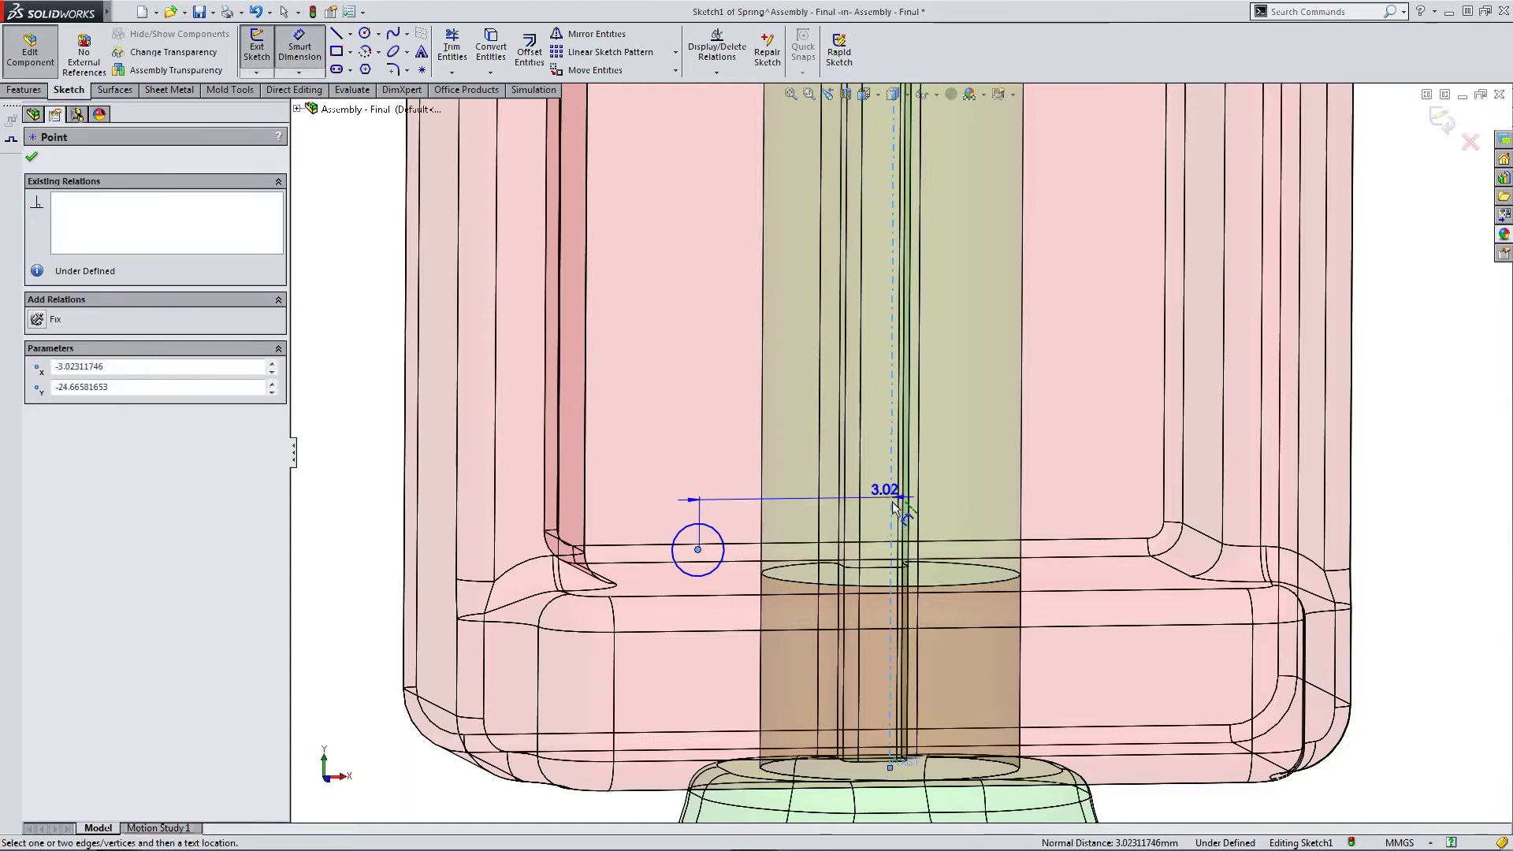
click(793, 679)
text(2.55)
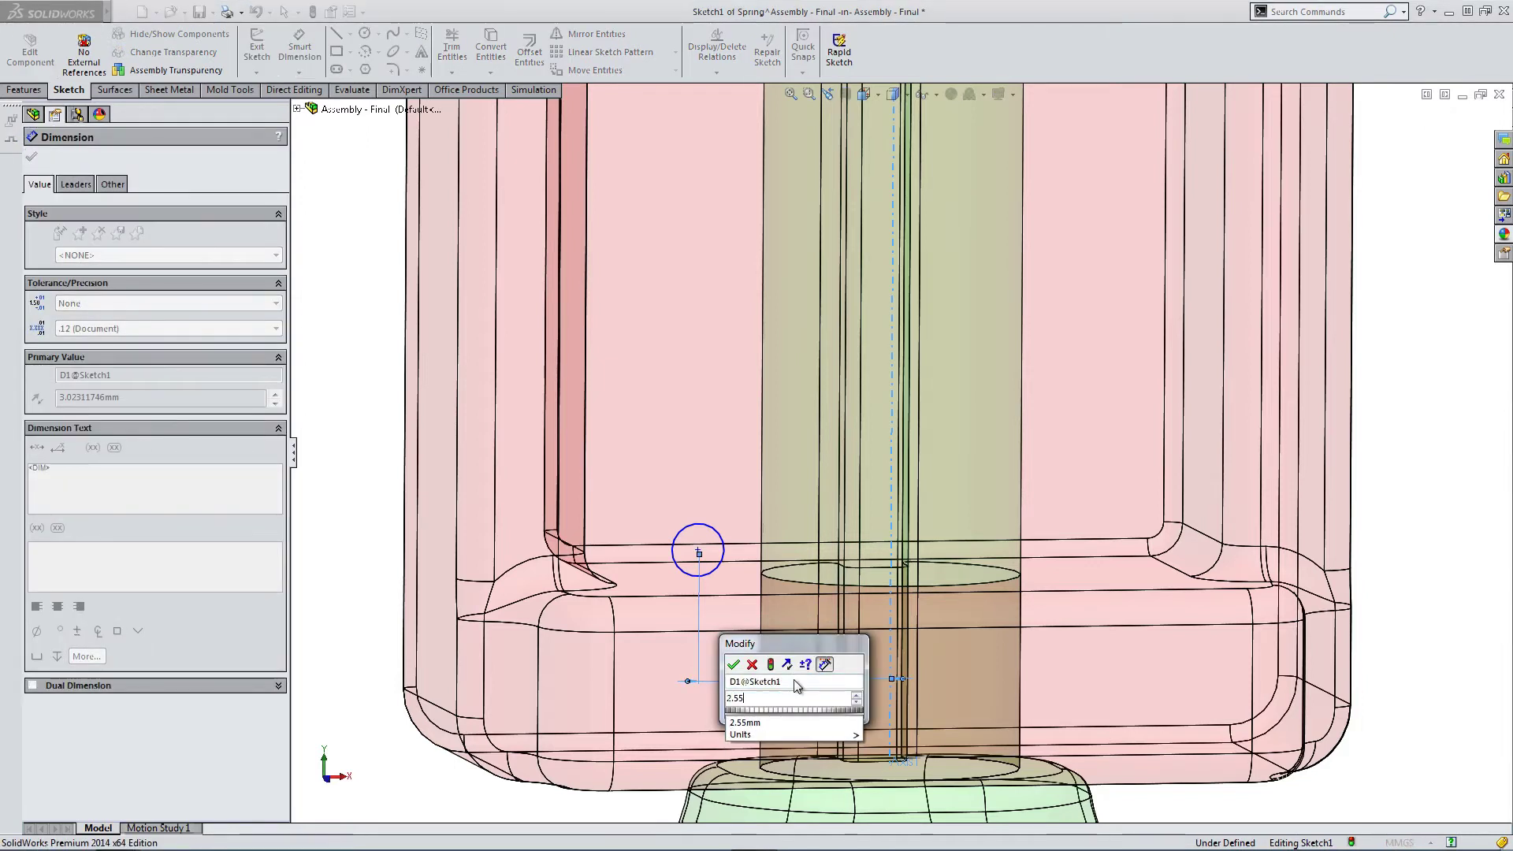
key(Return)
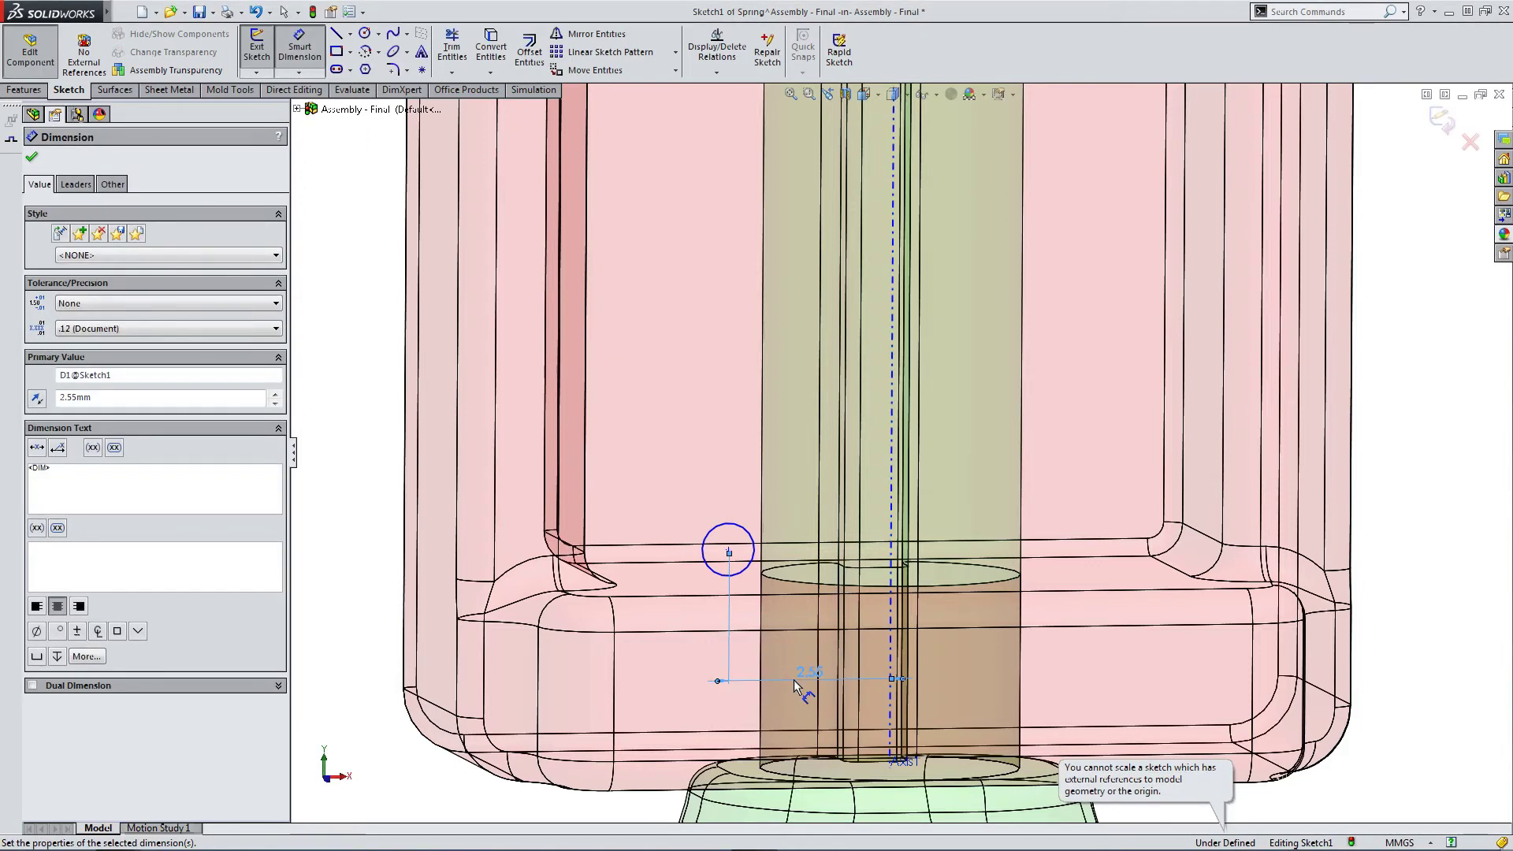
Set the circle's diameter to 1 mm and exit the sketch.
click(862, 94)
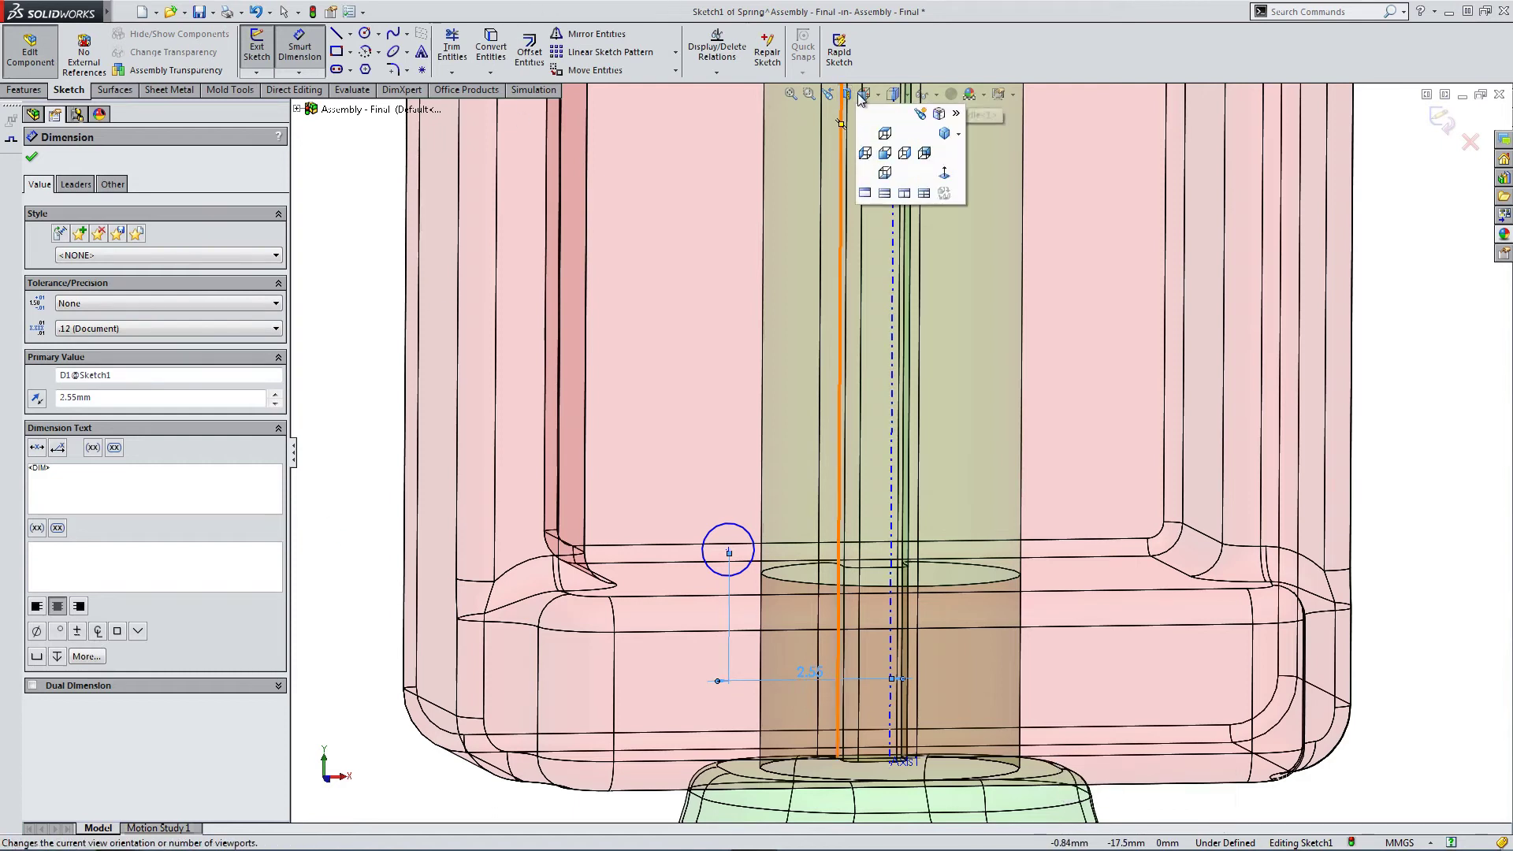
click(871, 175)
scroll(891, 630, down, 13)
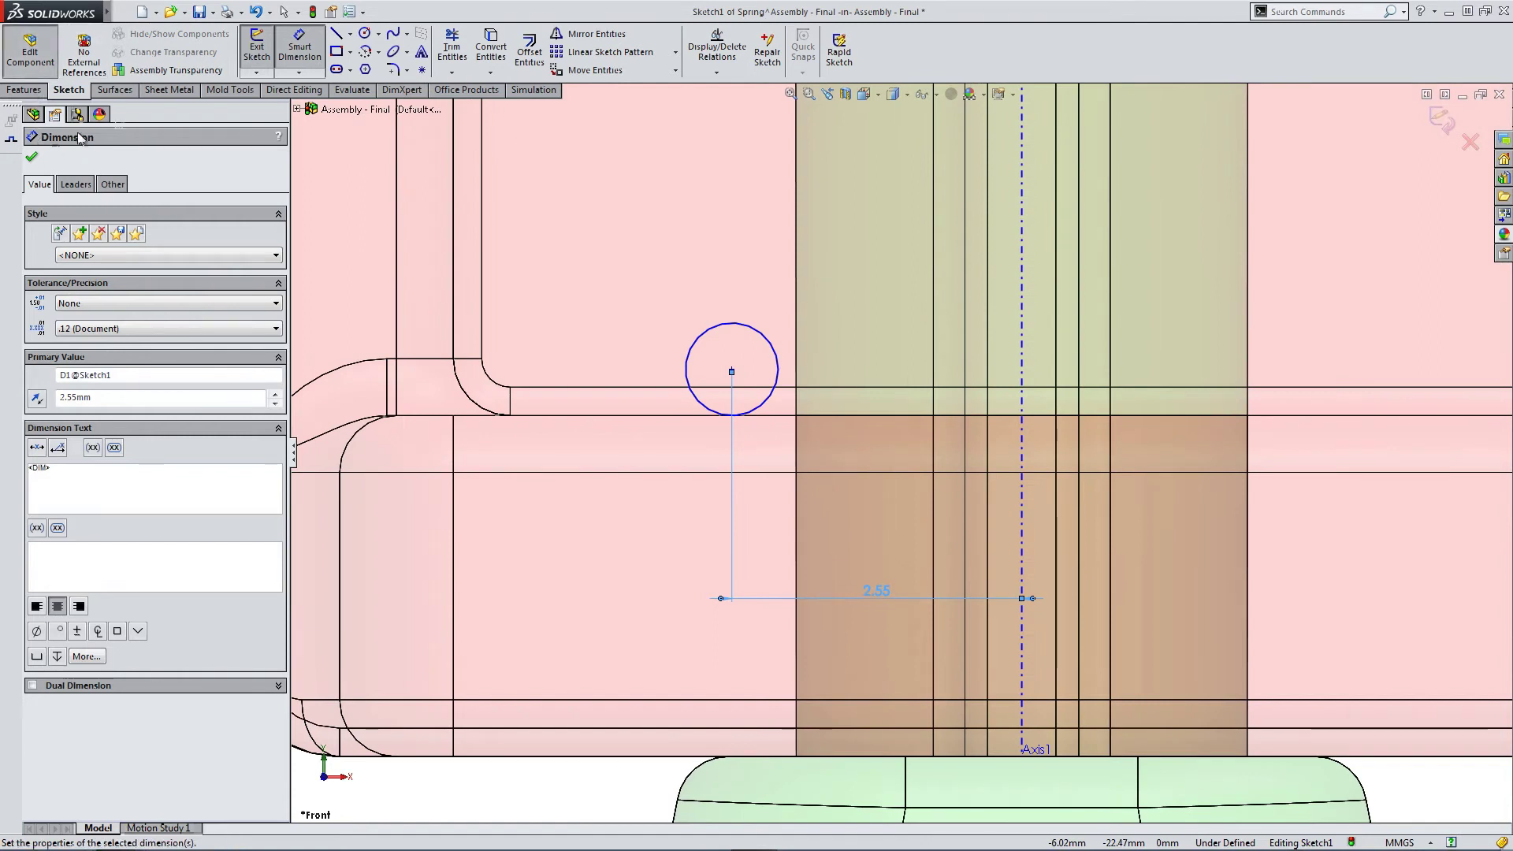
click(700, 338)
click(646, 289)
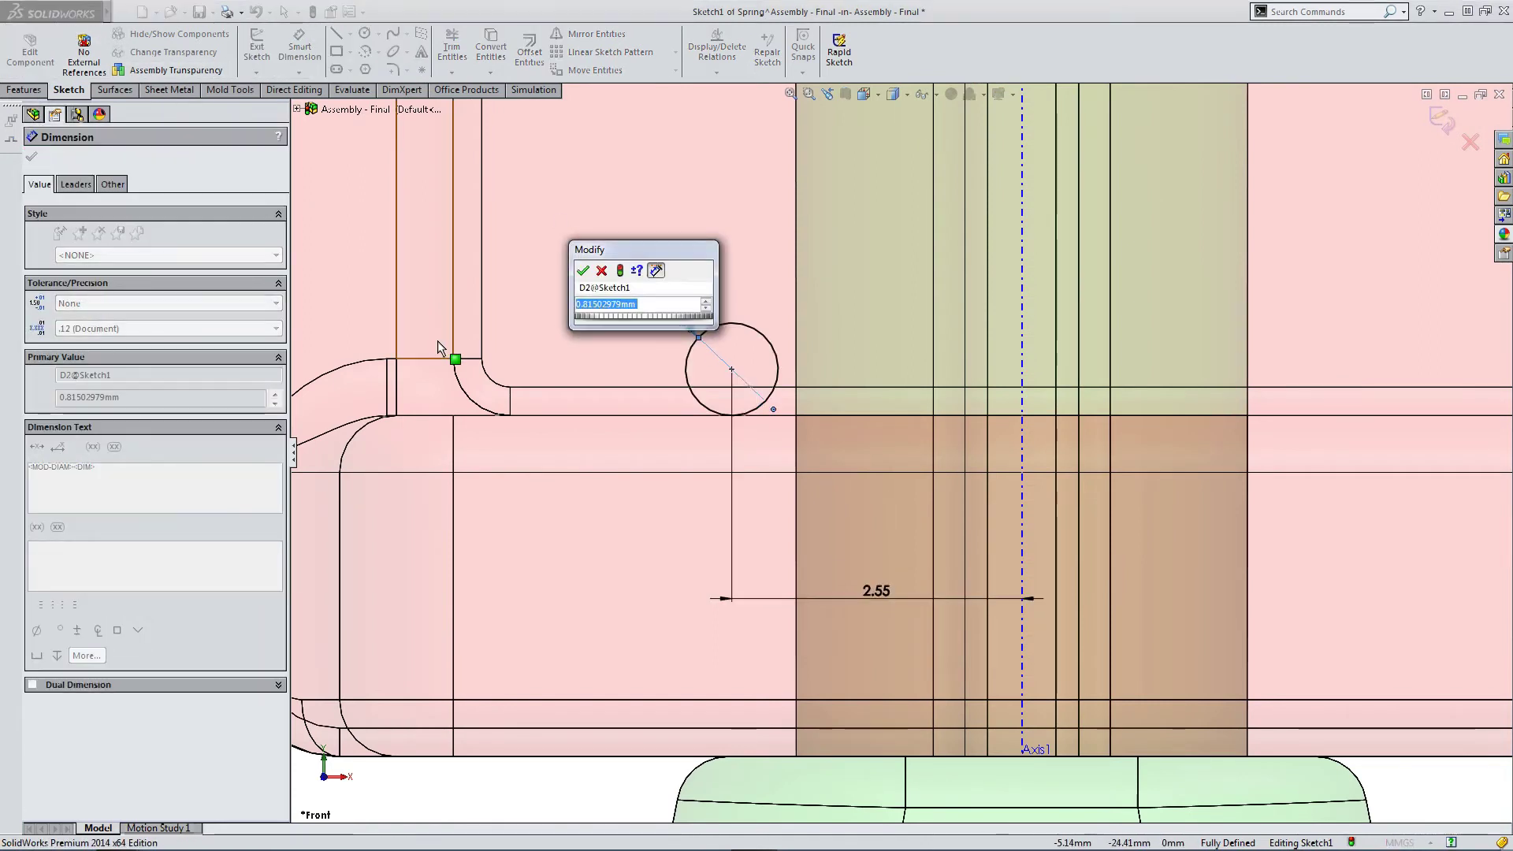
text(1)
key(Return)
key(Escape)
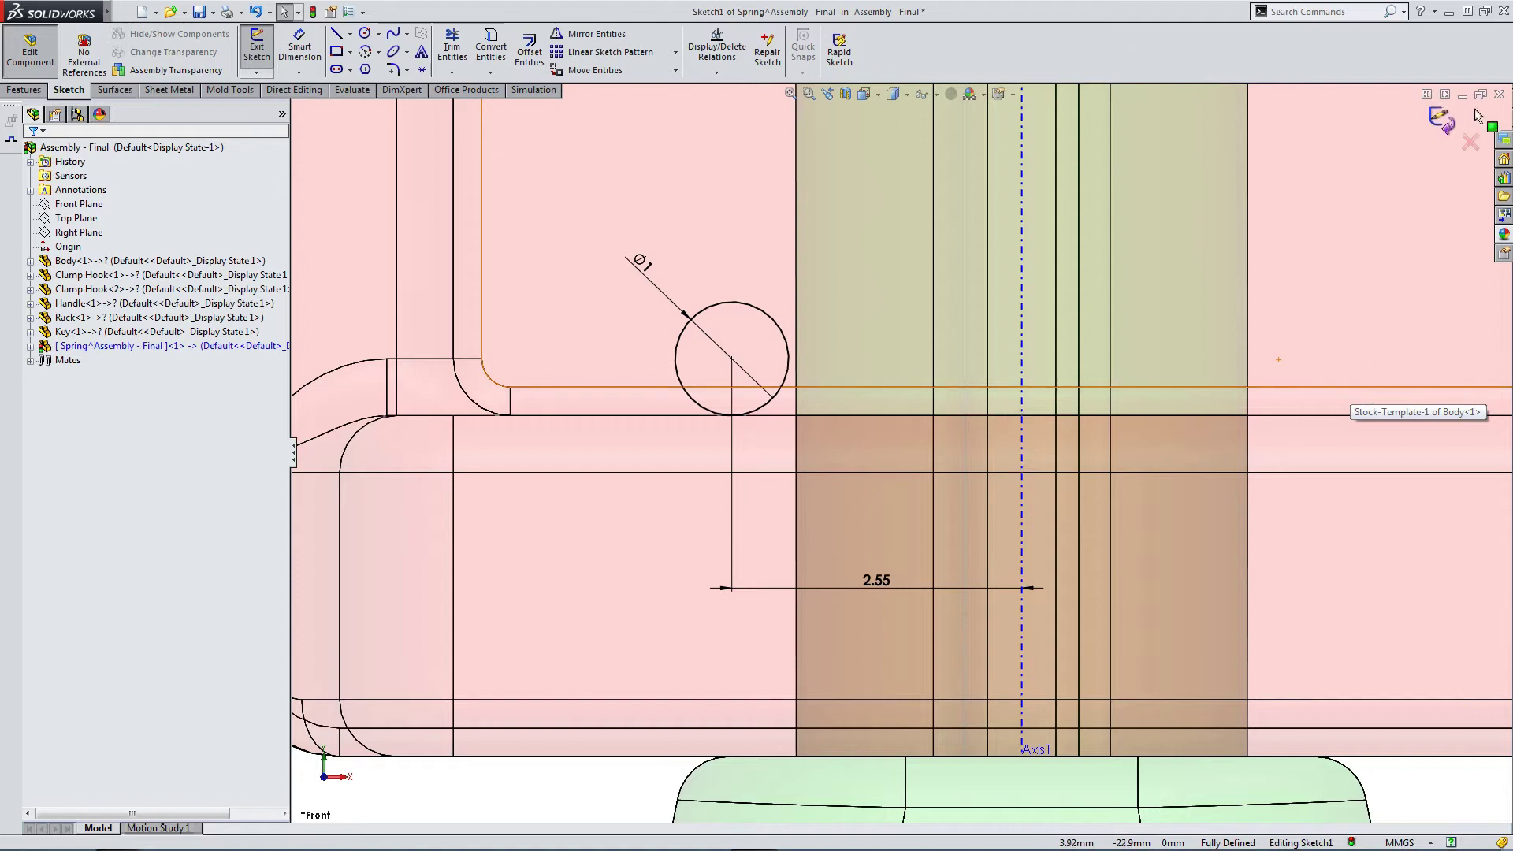
scroll(1442, 112, up, 5)
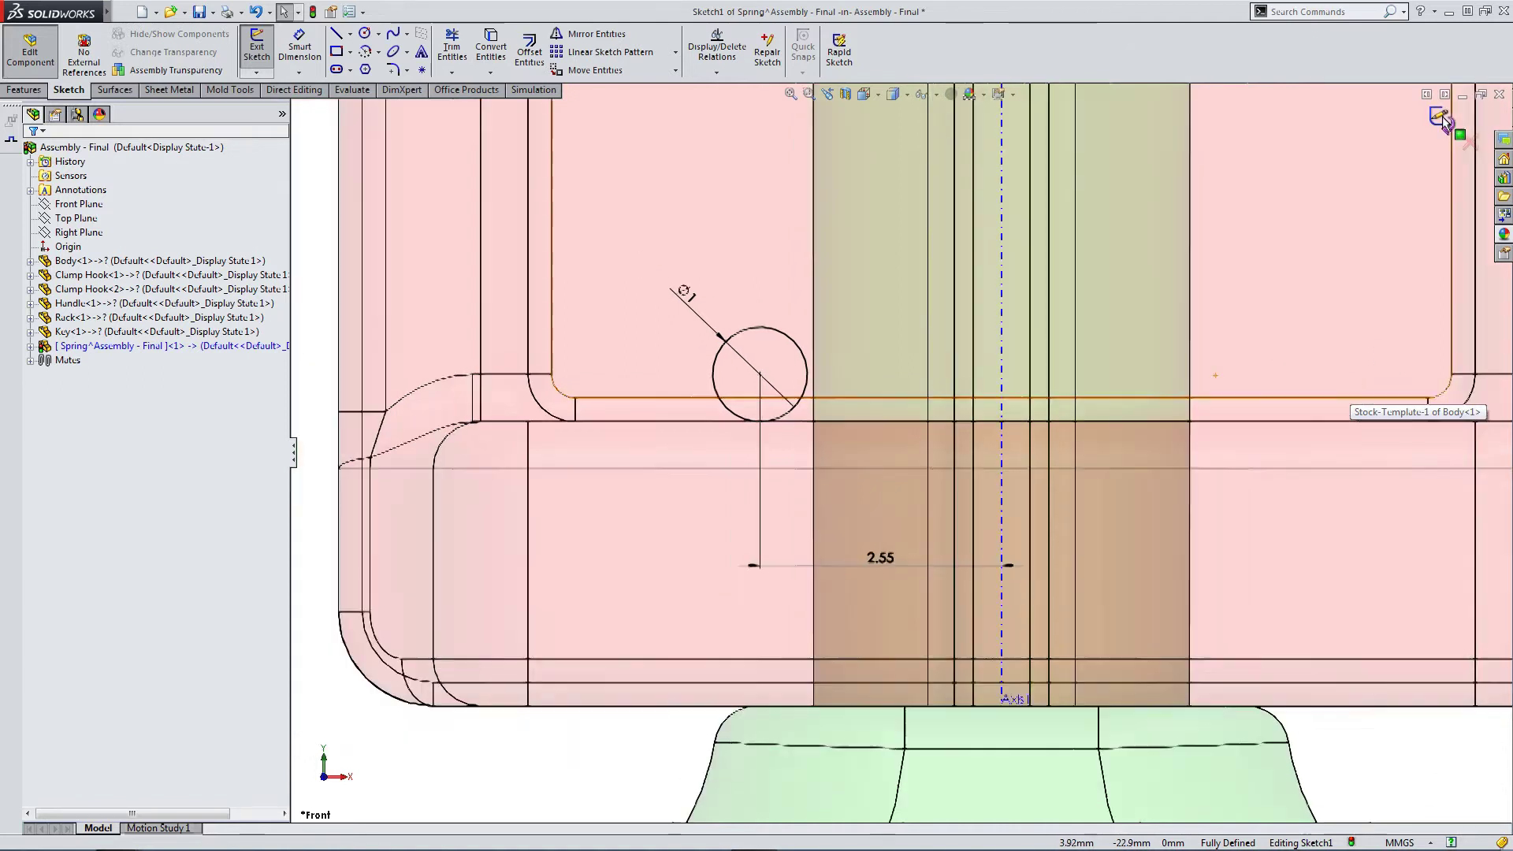
scroll(1181, 211, up, 3)
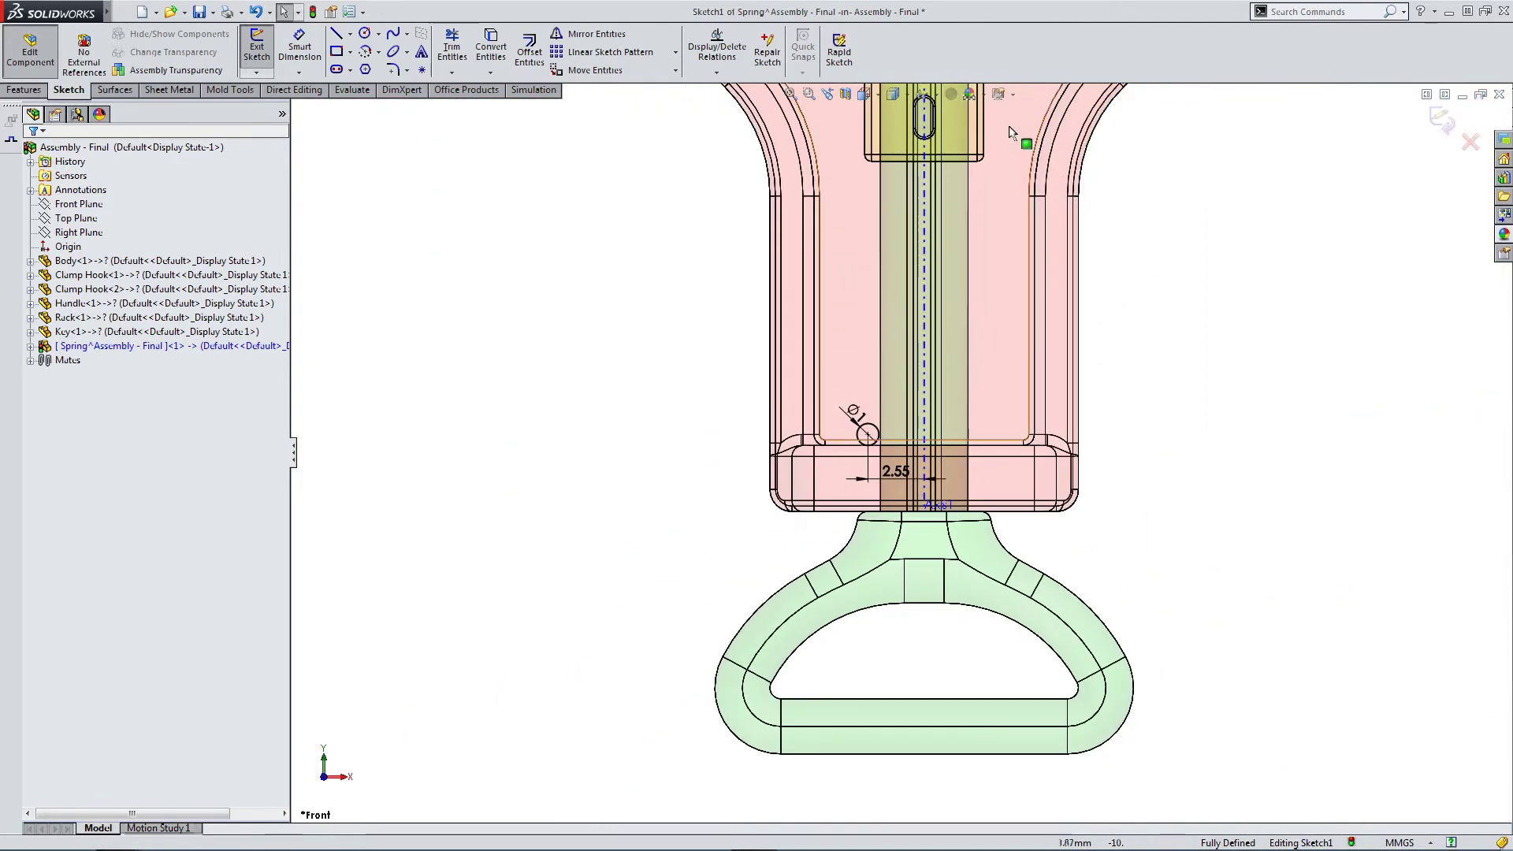
scroll(993, 142, down, 2)
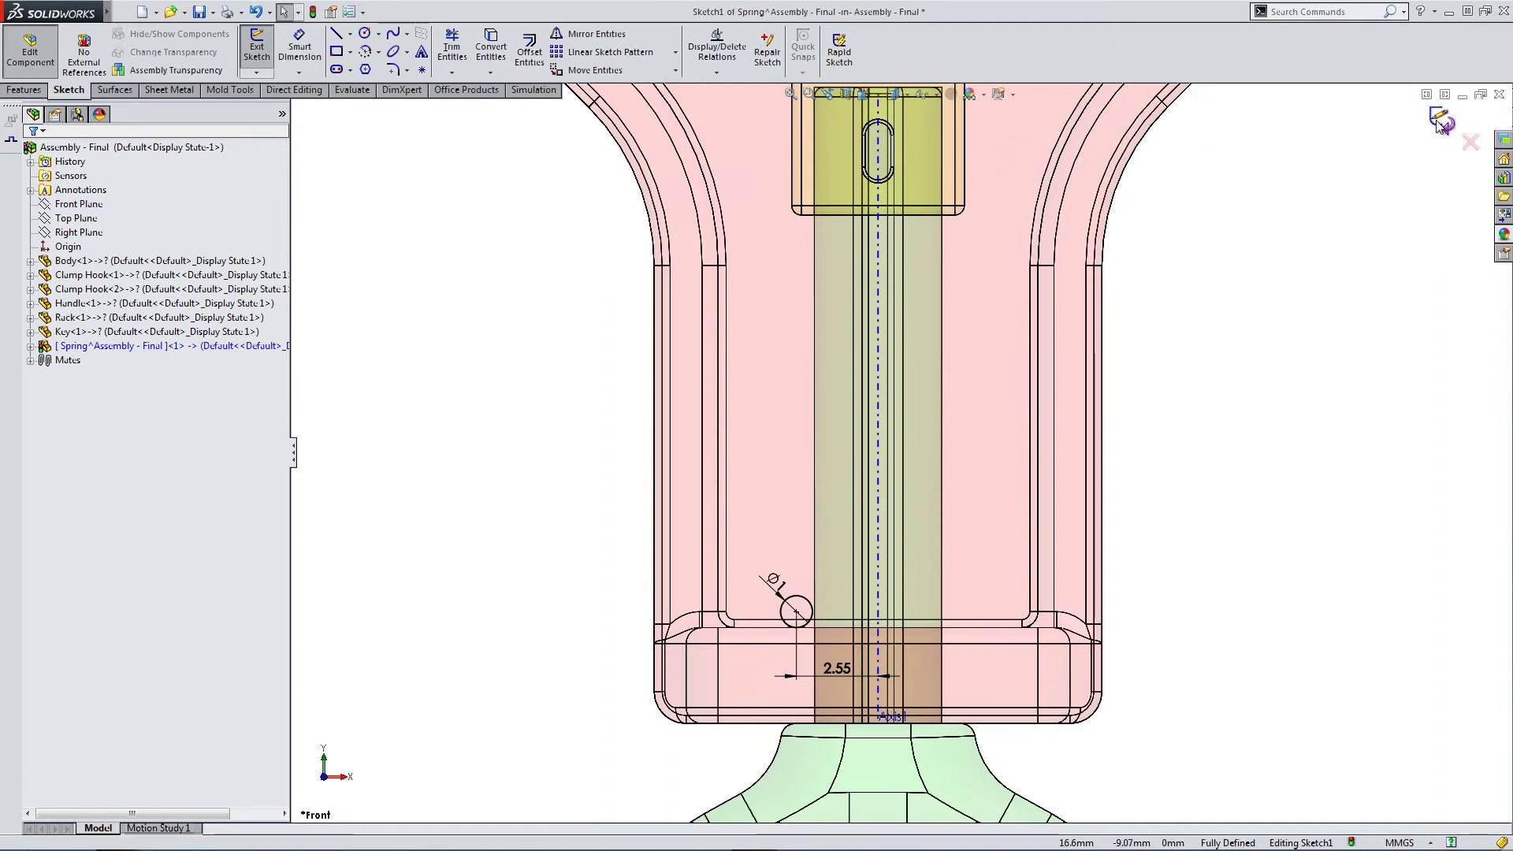
click(1439, 120)
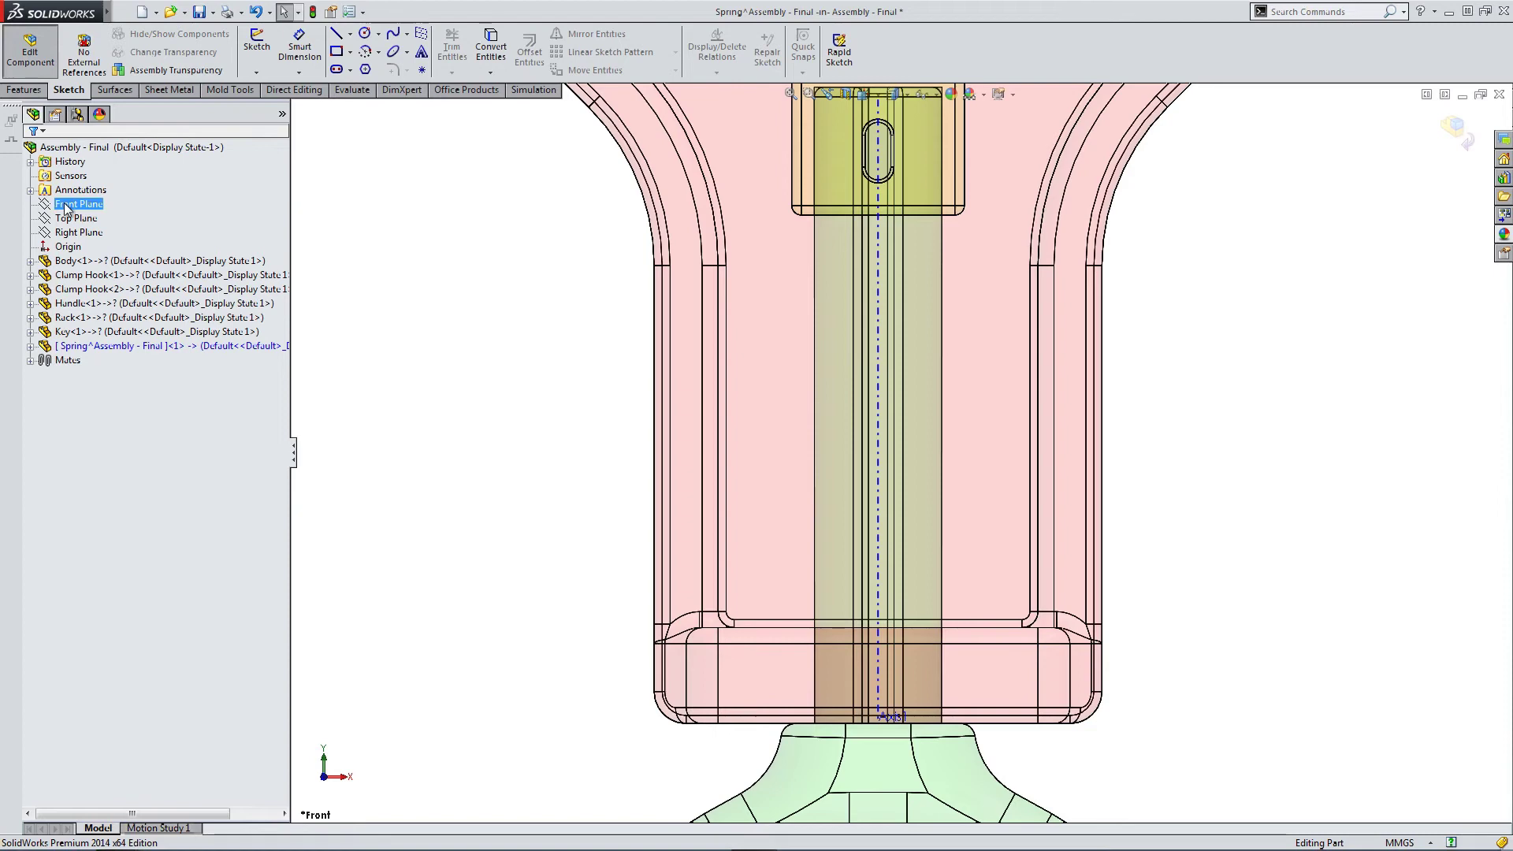
Start a sketch on the assembly's Front Plane and draw a vertical line along Axis1, above the body's lower block.
scroll(567, 374, up, 3)
middle_drag(574, 358, 638, 400)
scroll(639, 400, up, 3)
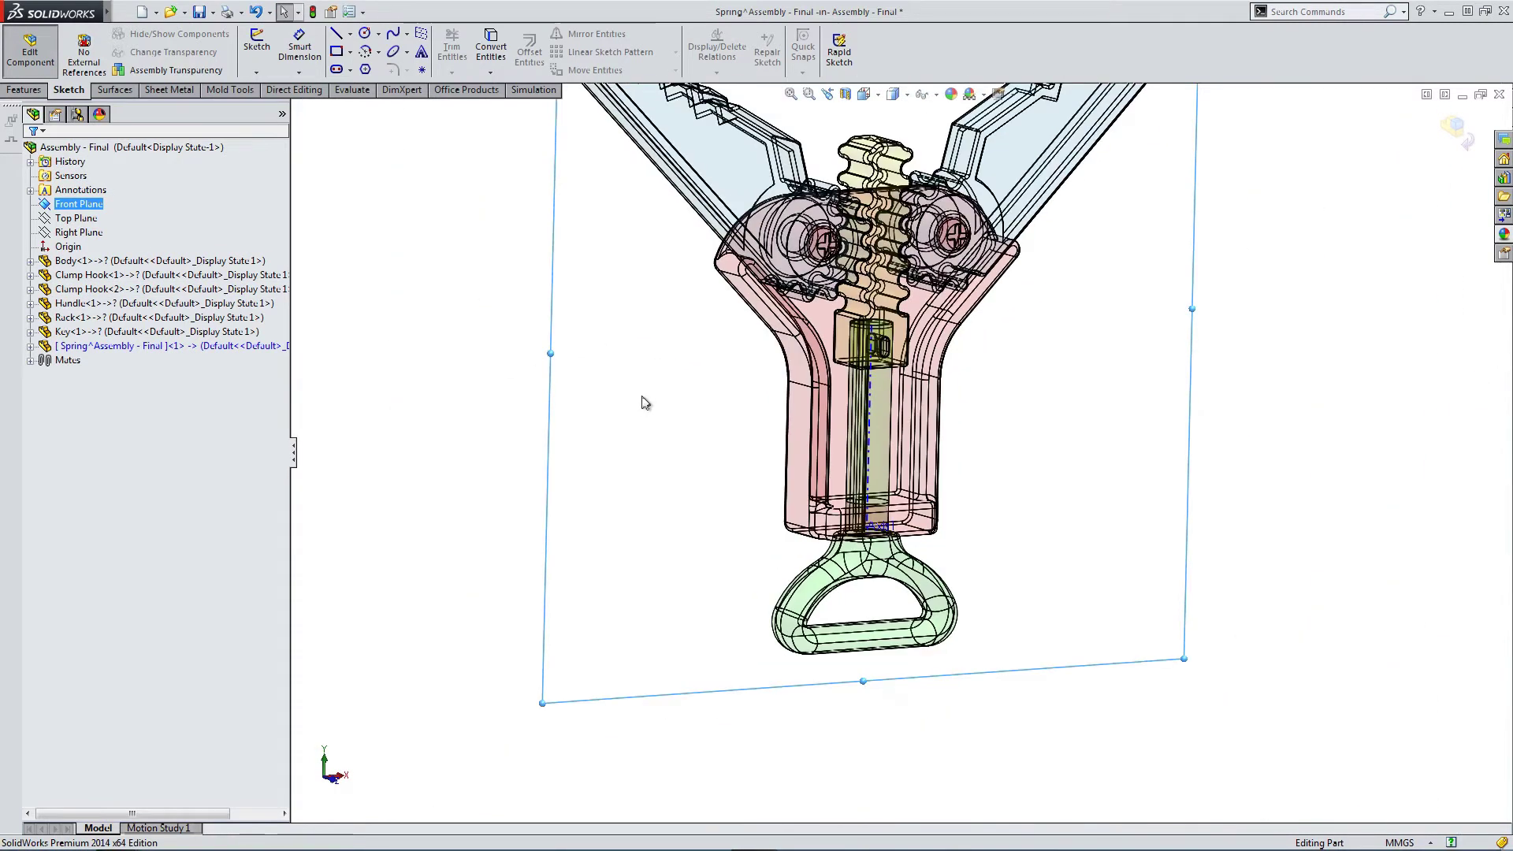
scroll(776, 390, down, 2)
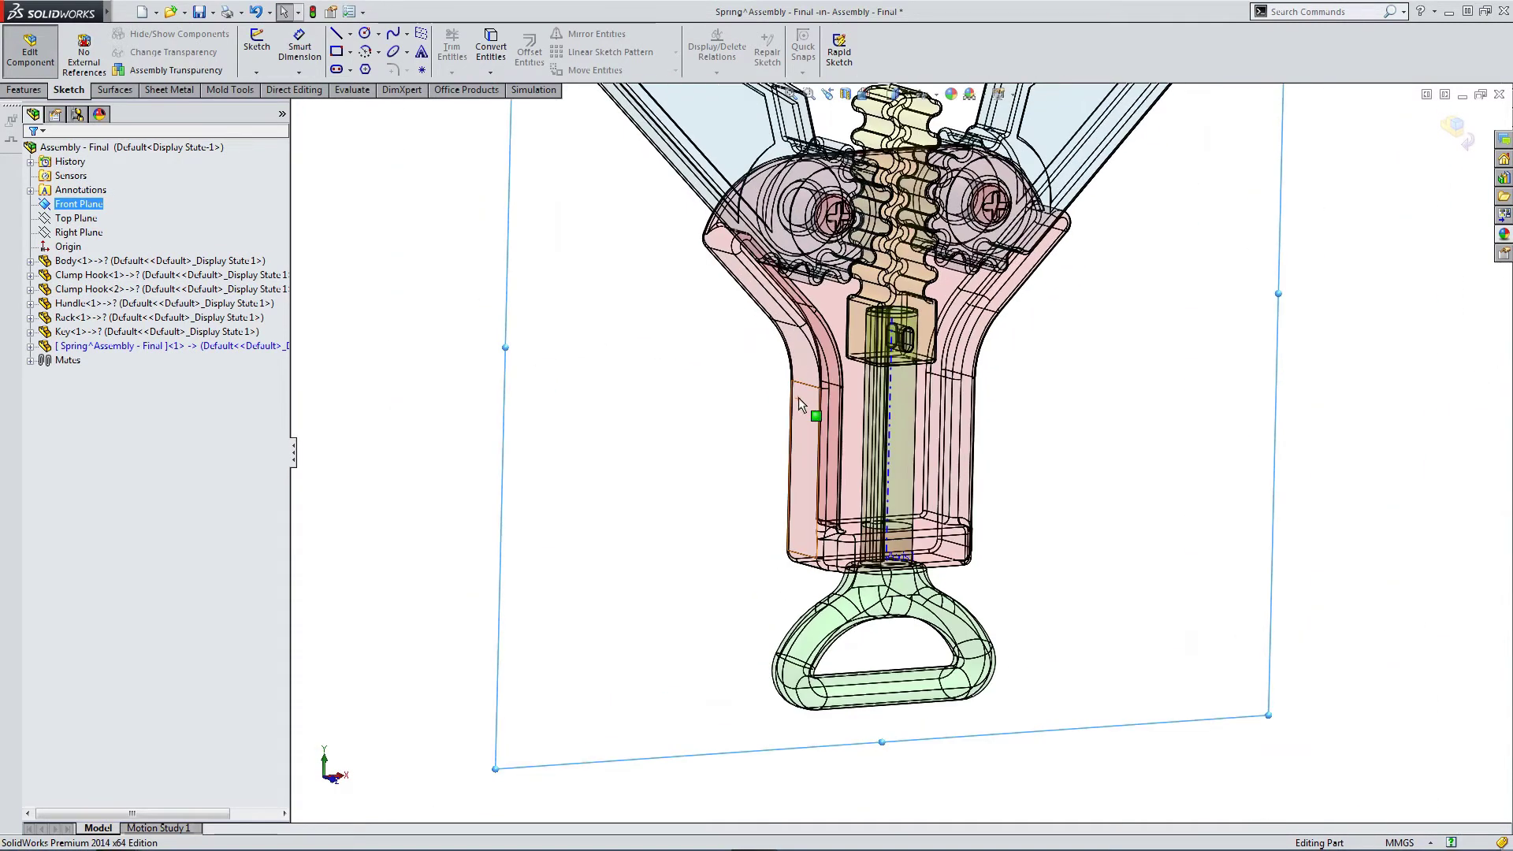
click(257, 43)
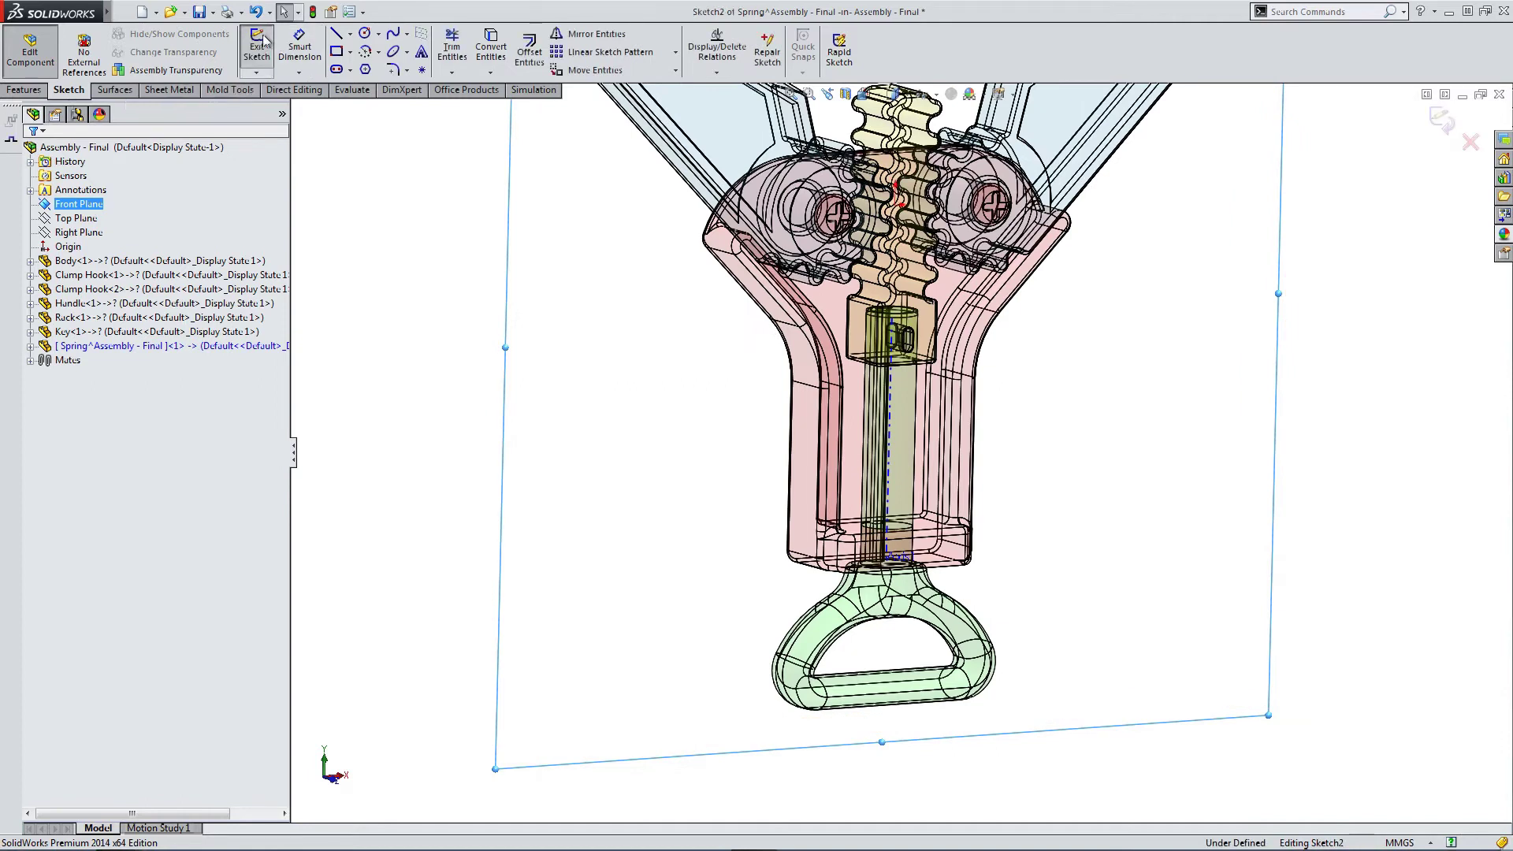
click(865, 95)
click(891, 150)
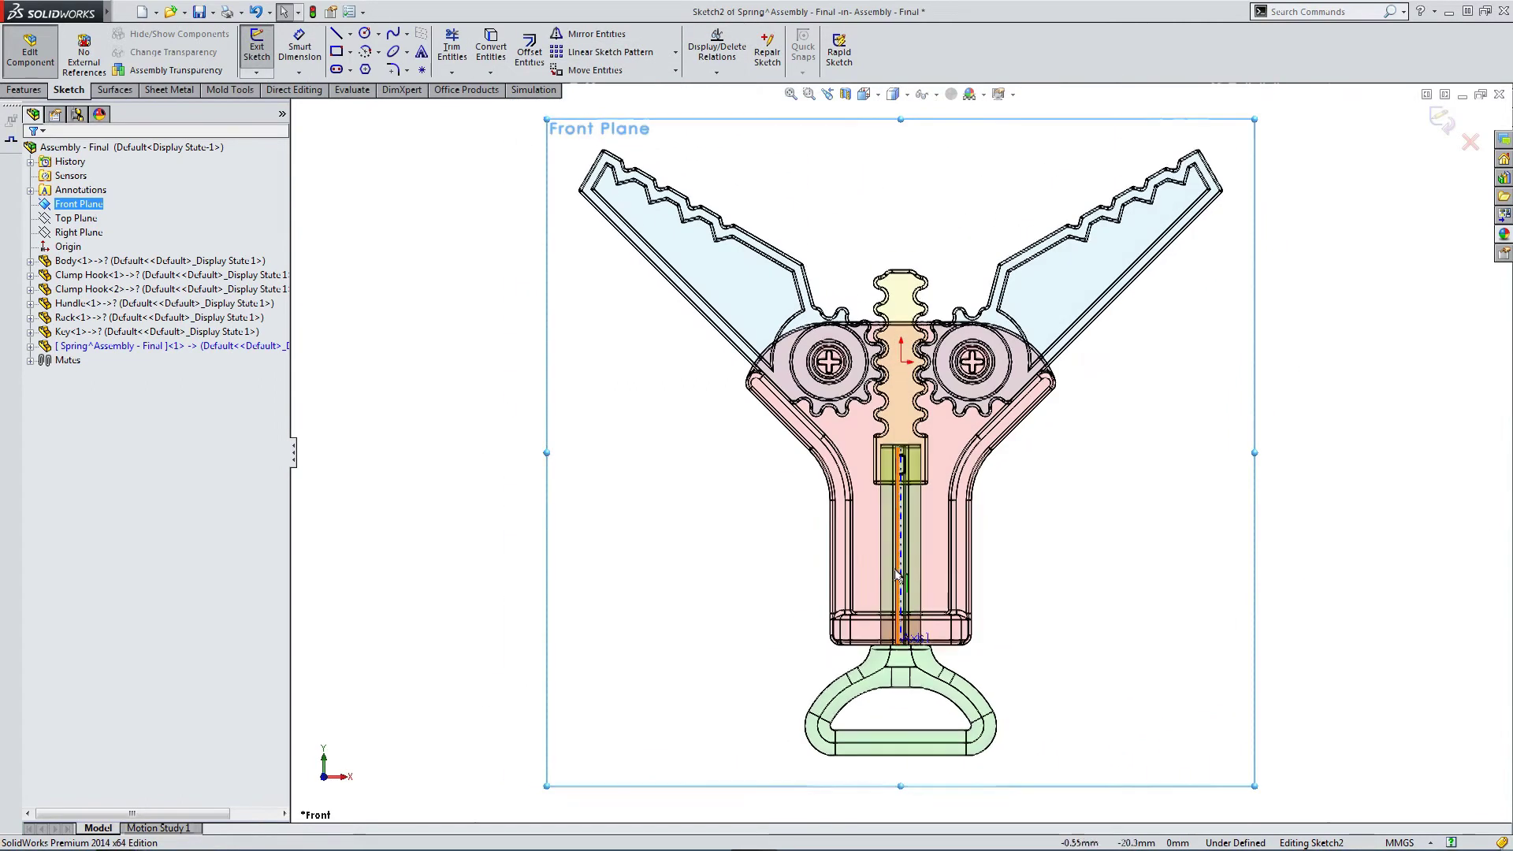
scroll(897, 576, down, 6)
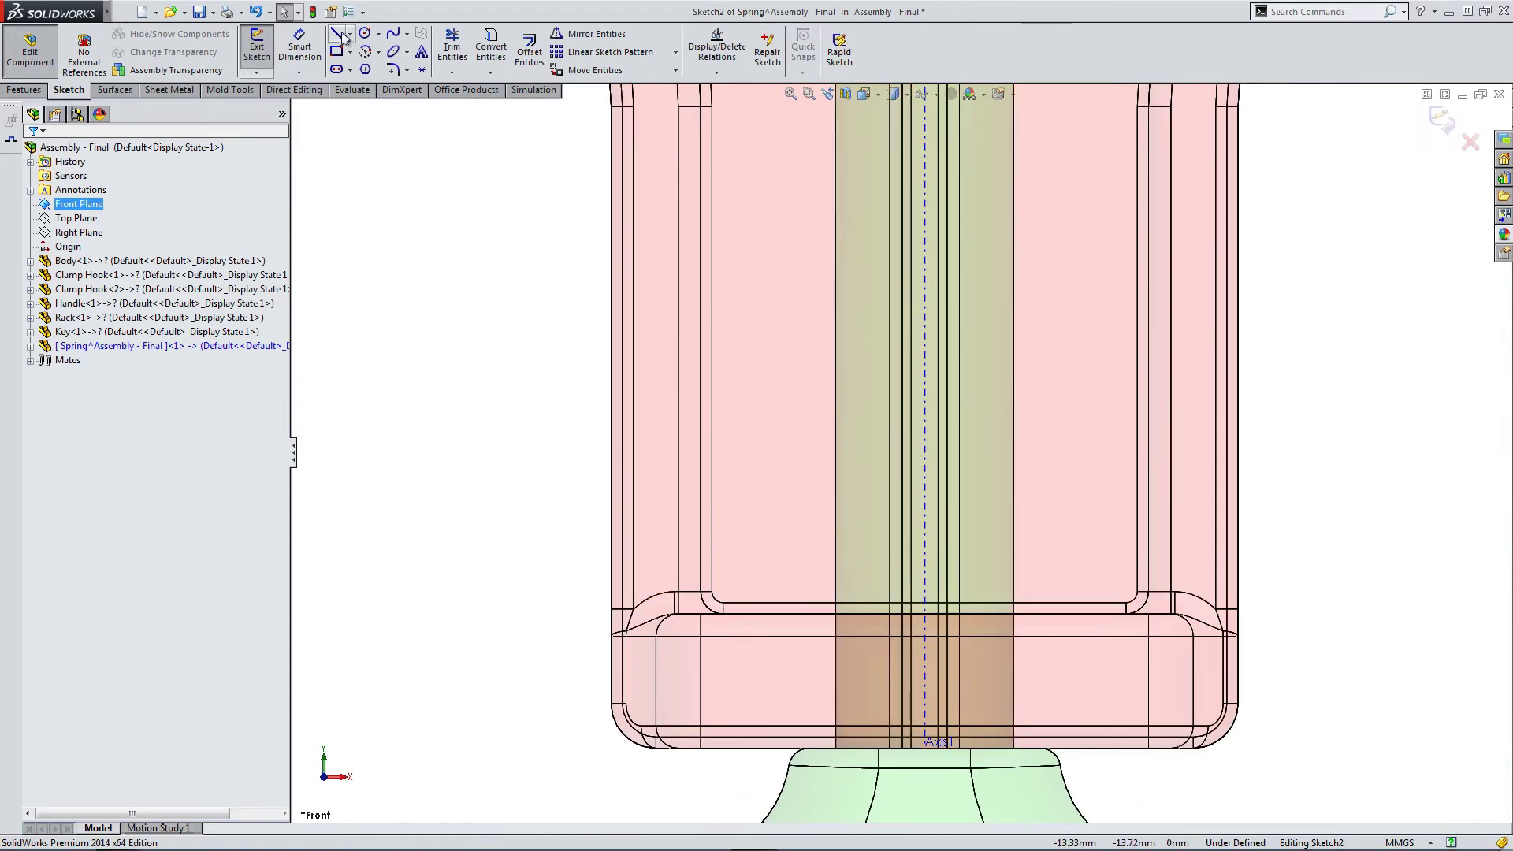
click(337, 34)
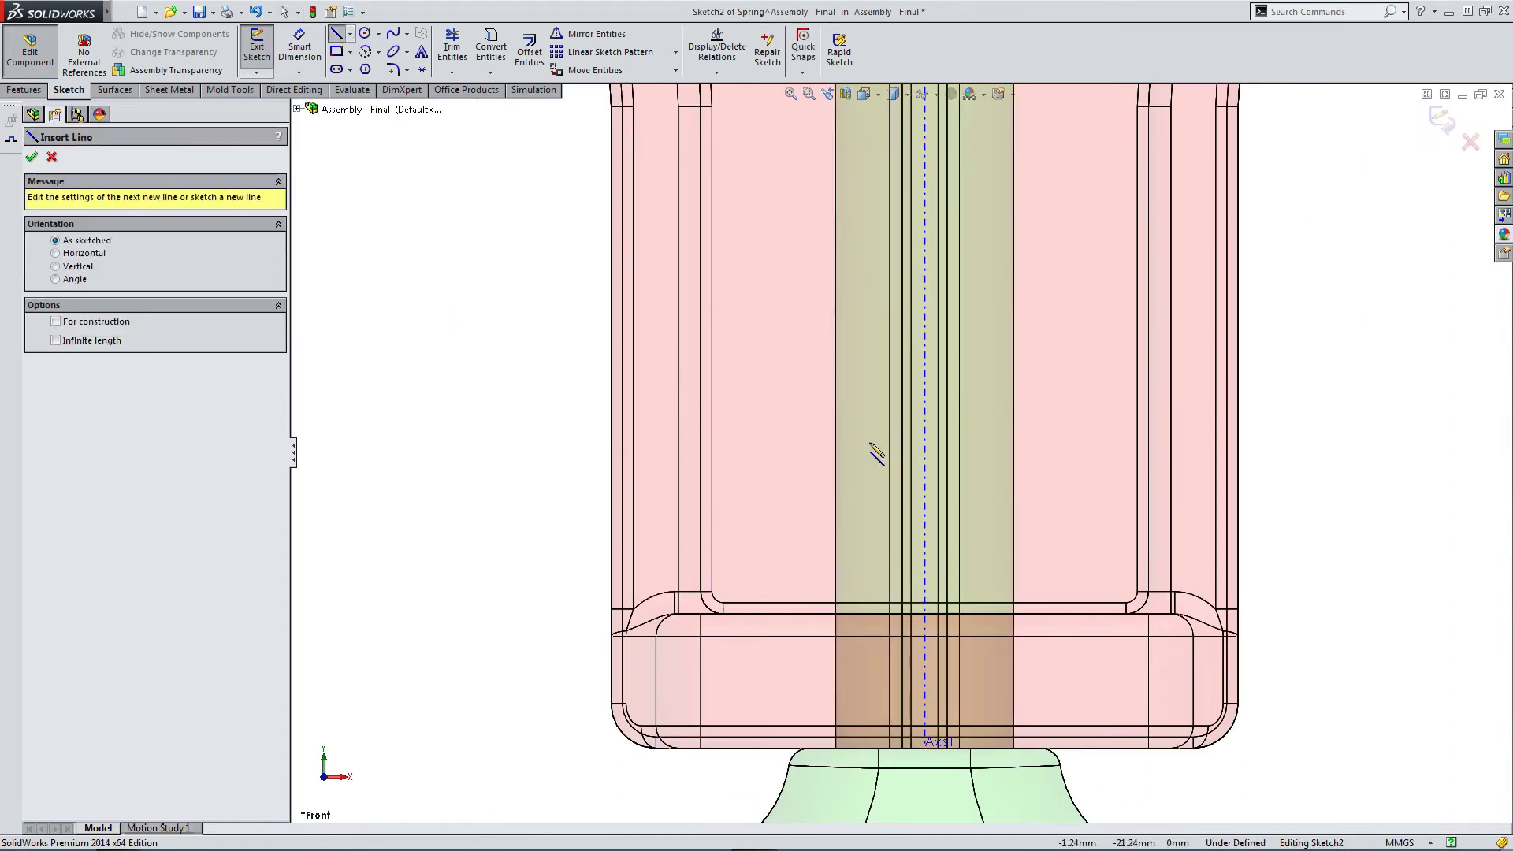
click(924, 574)
click(924, 337)
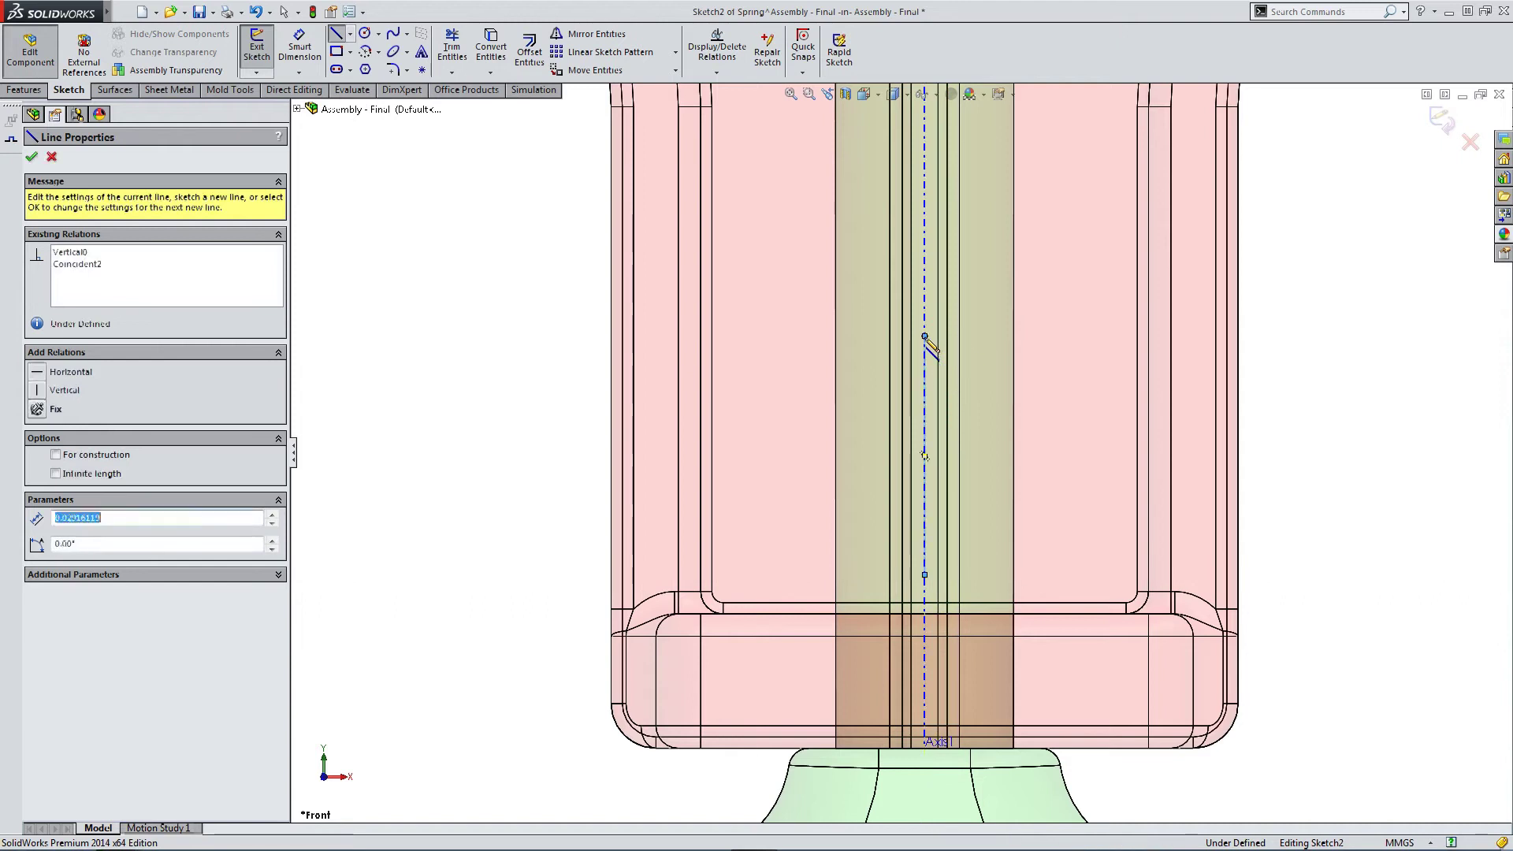
key(Escape)
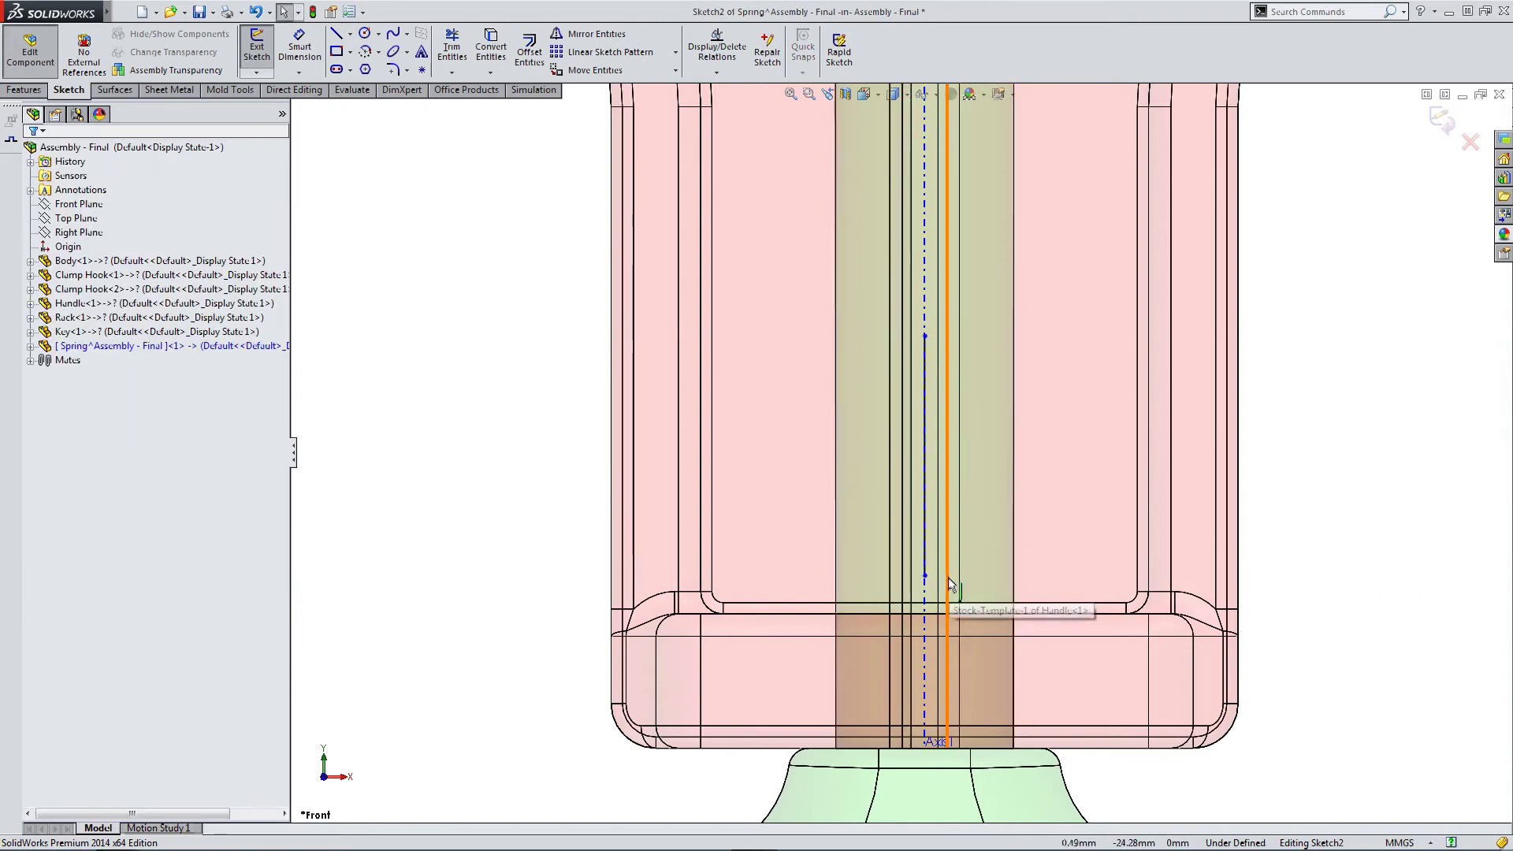
Make the line's lower endpoint coincident with the horizontal upper edge of the body's lower block.
scroll(950, 584, down, 3)
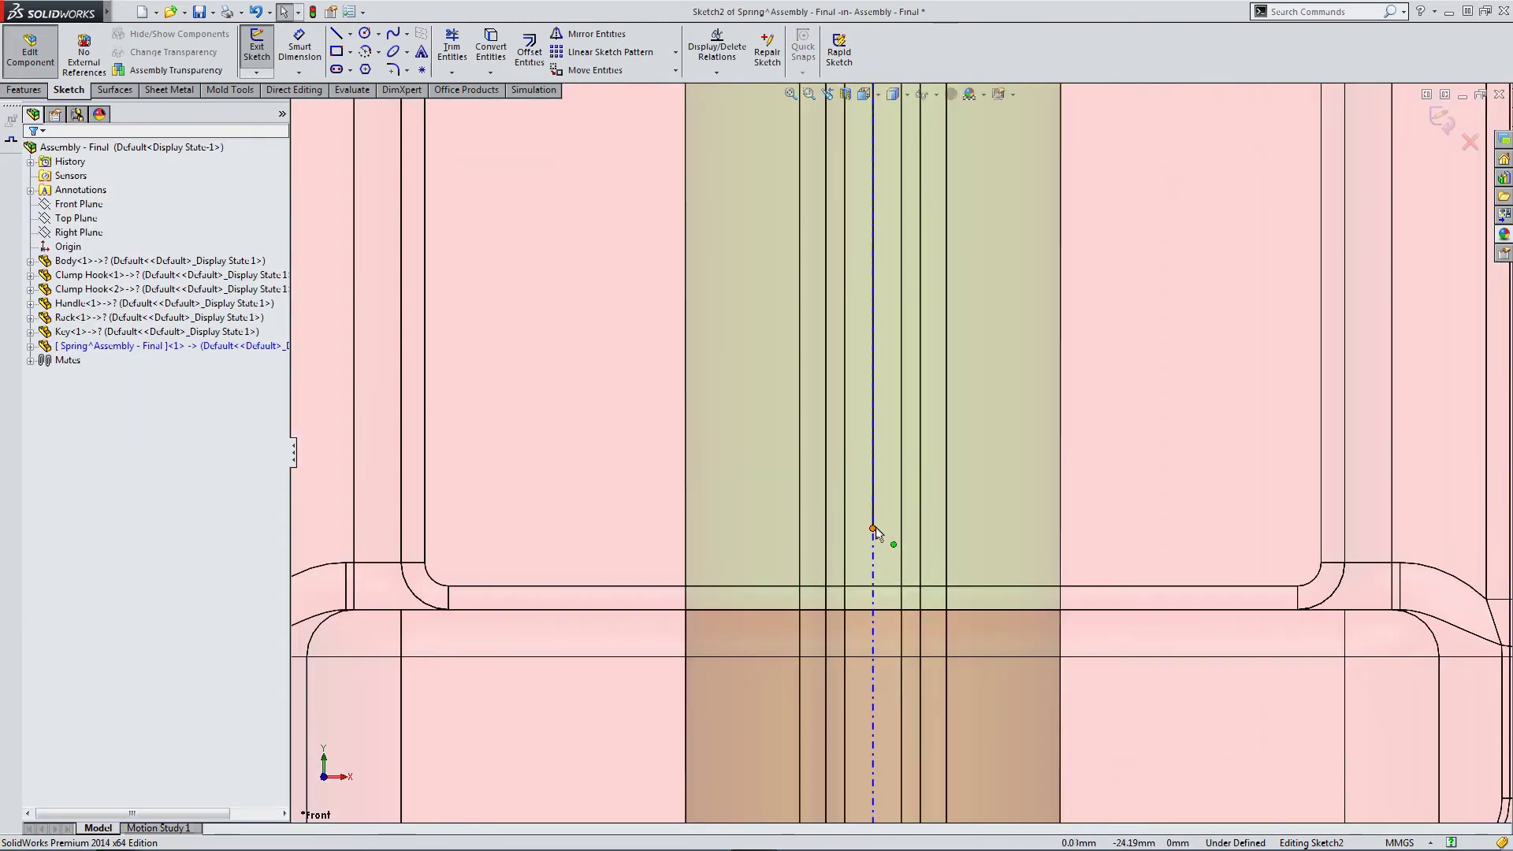
click(872, 528)
ctrl+click(882, 614)
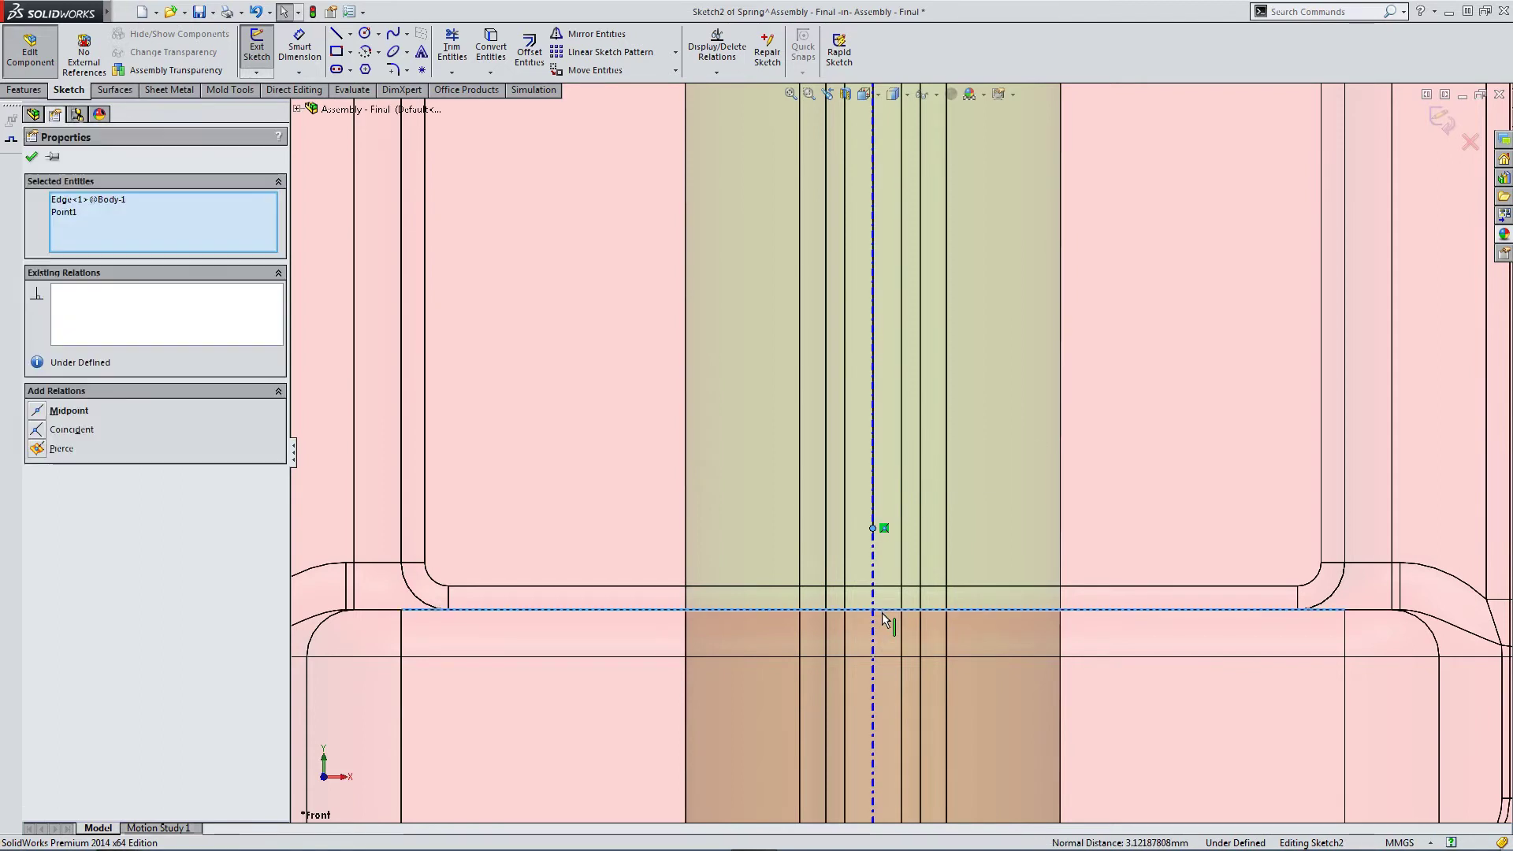
click(39, 448)
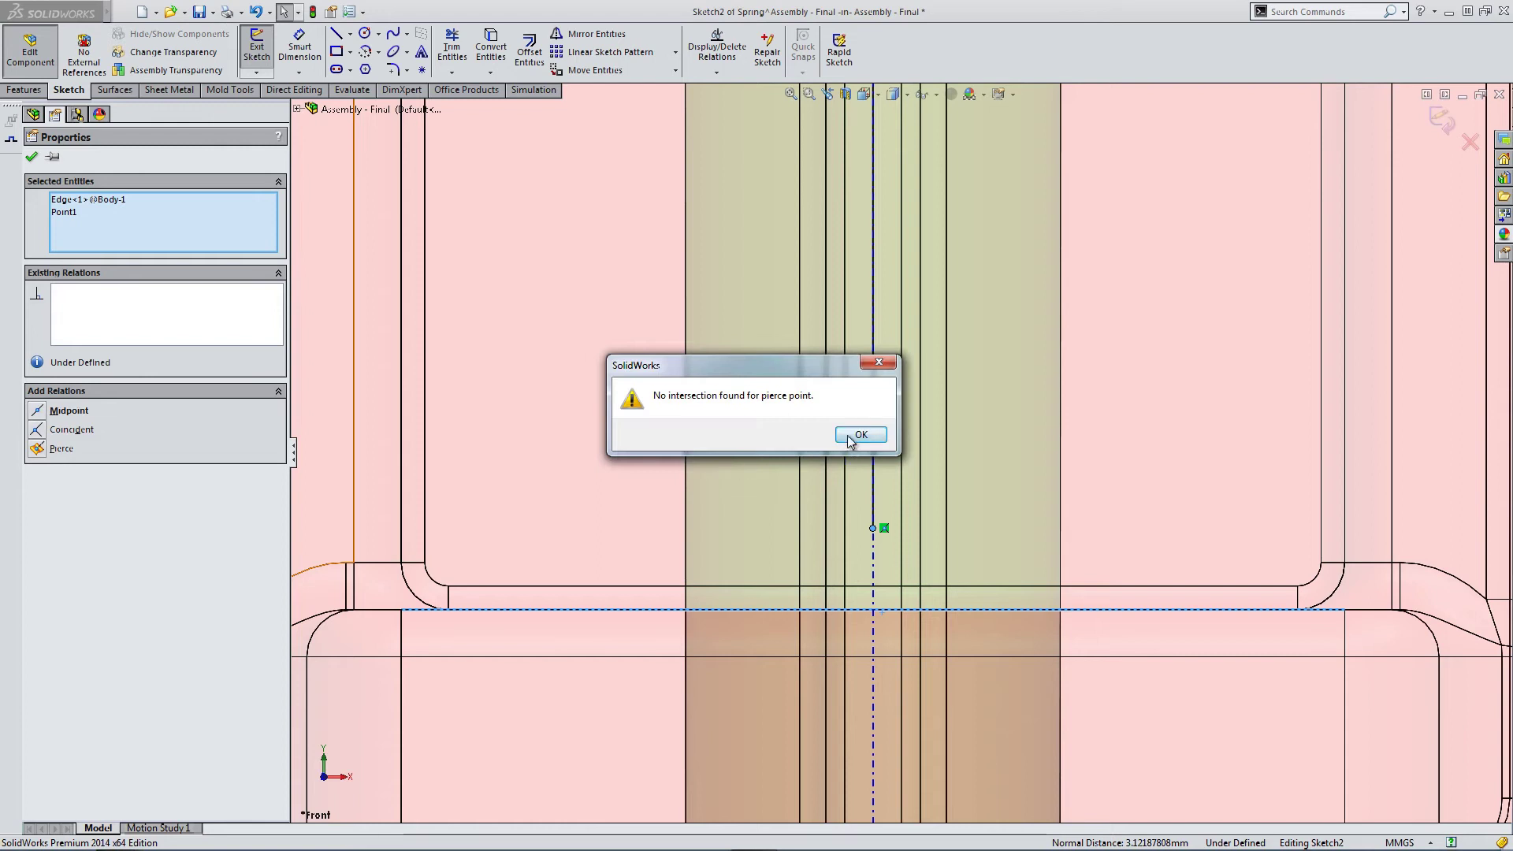
click(851, 440)
click(41, 431)
scroll(654, 523, up, 4)
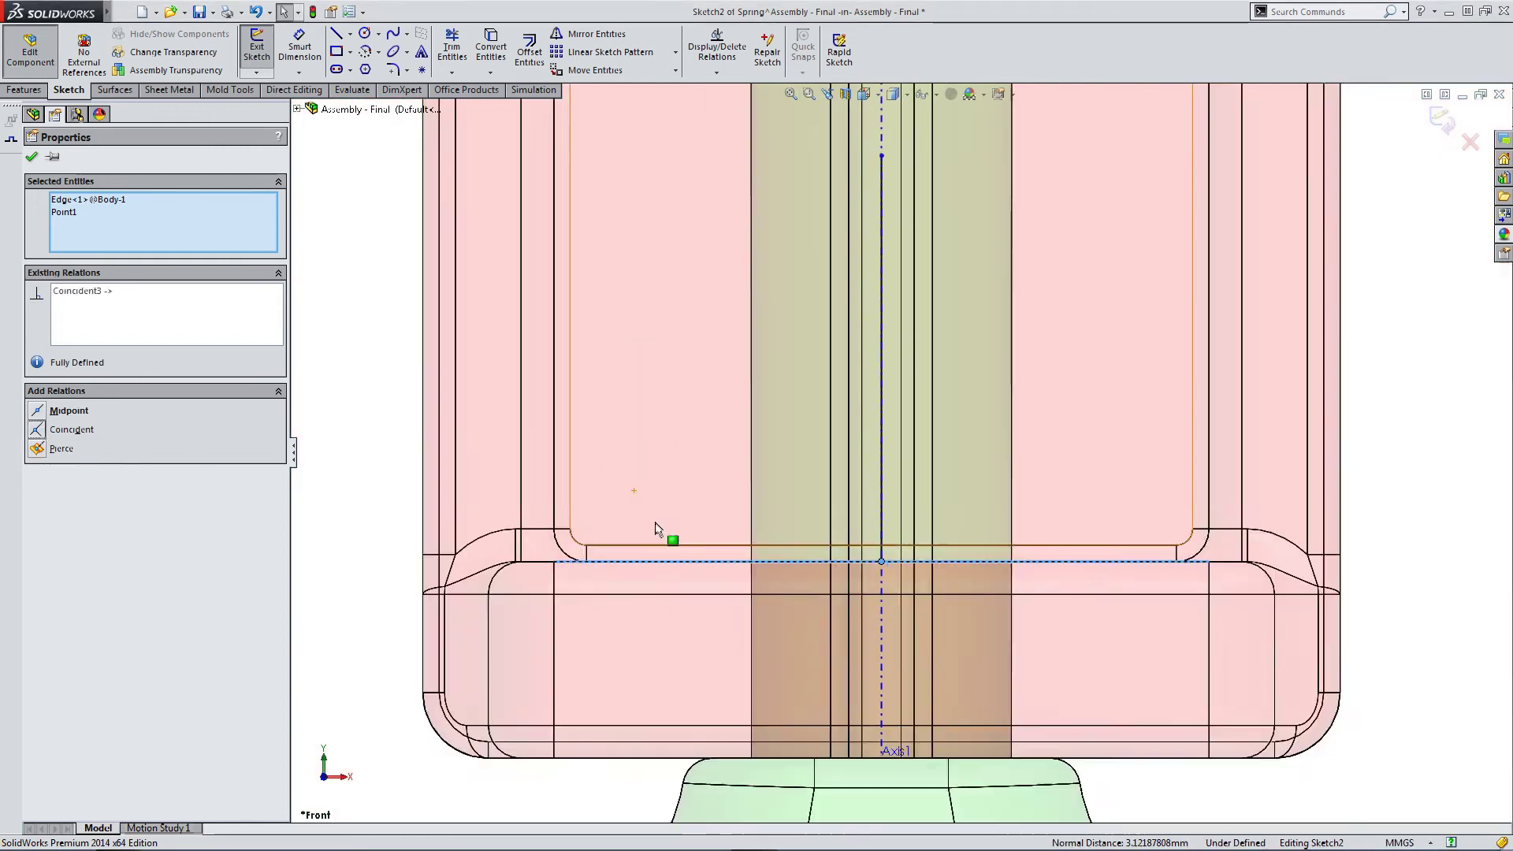
click(338, 551)
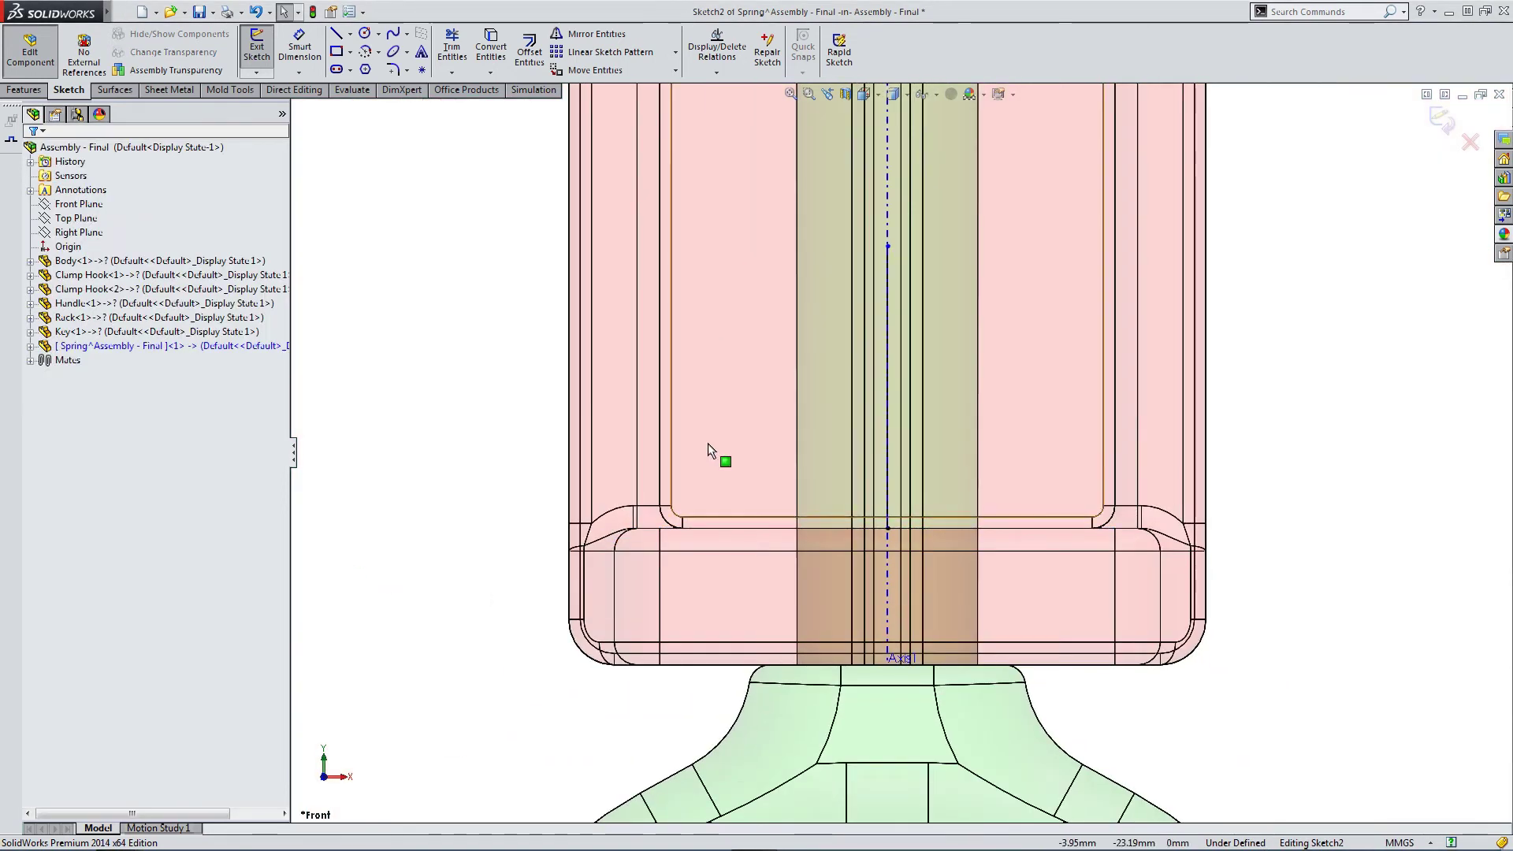
Make the line's upper endpoint coincident with the bottom edge of the rack.
click(889, 246)
scroll(912, 221, up, 3)
scroll(913, 221, down, 4)
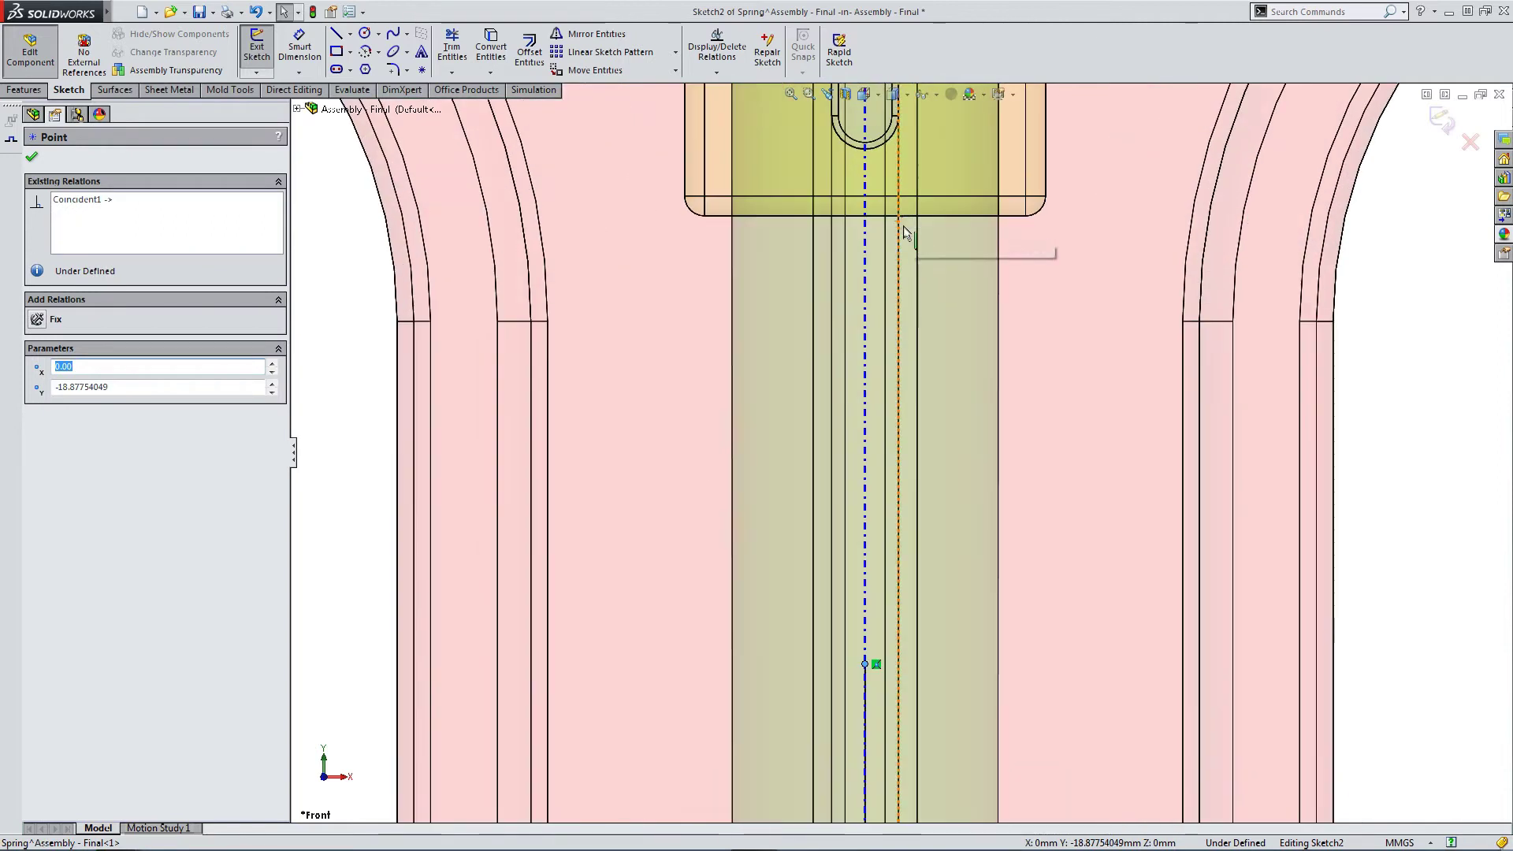
mouse_move(886, 221)
middle_down()
mouse_move(904, 210)
mouse_move(891, 250)
middle_up()
key(z)
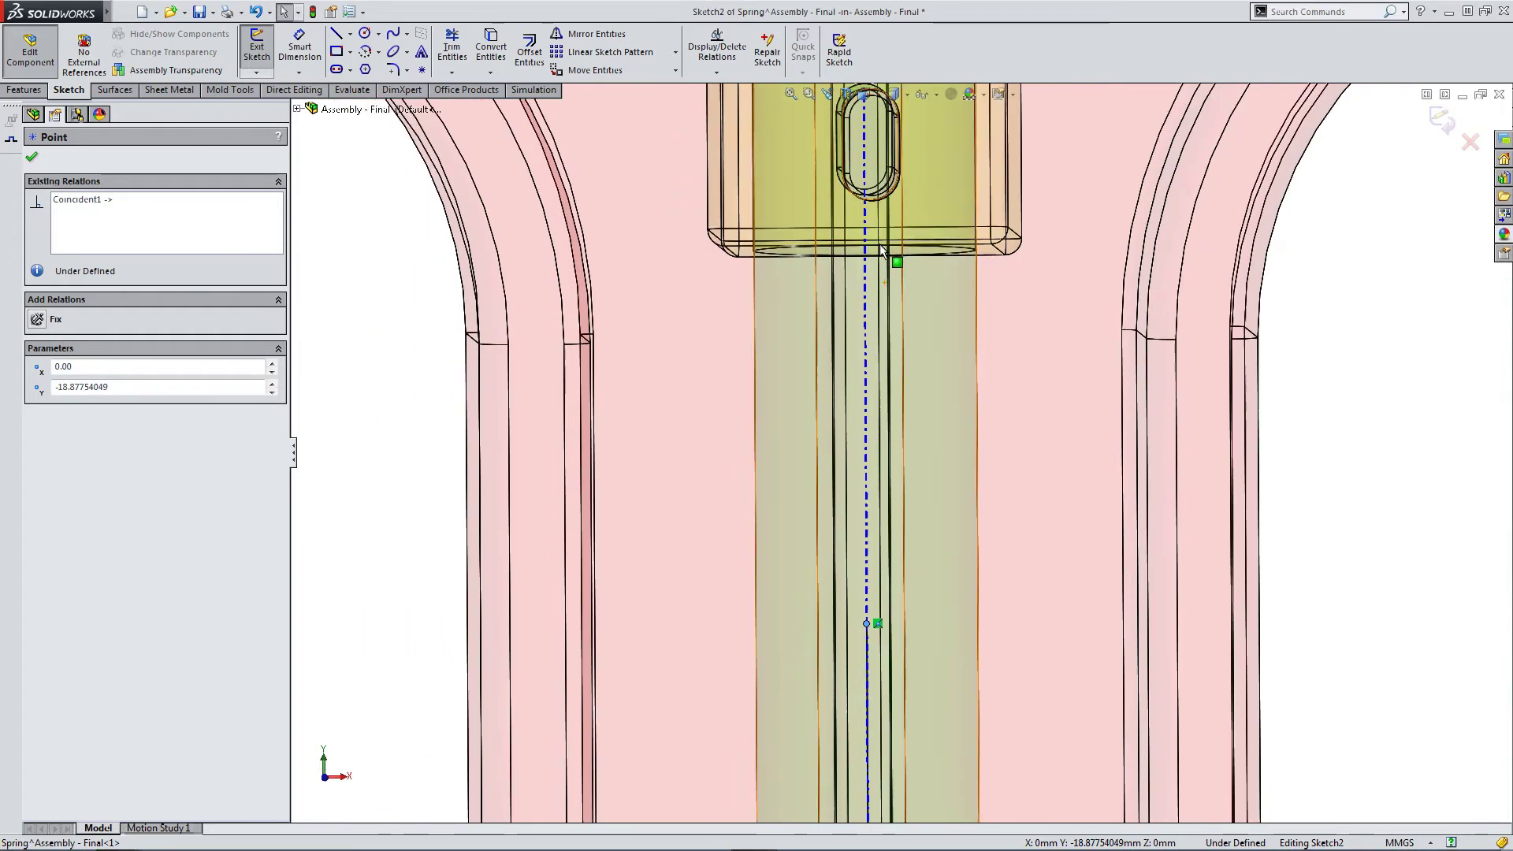
click(895, 95)
click(871, 128)
scroll(867, 429, down, 10)
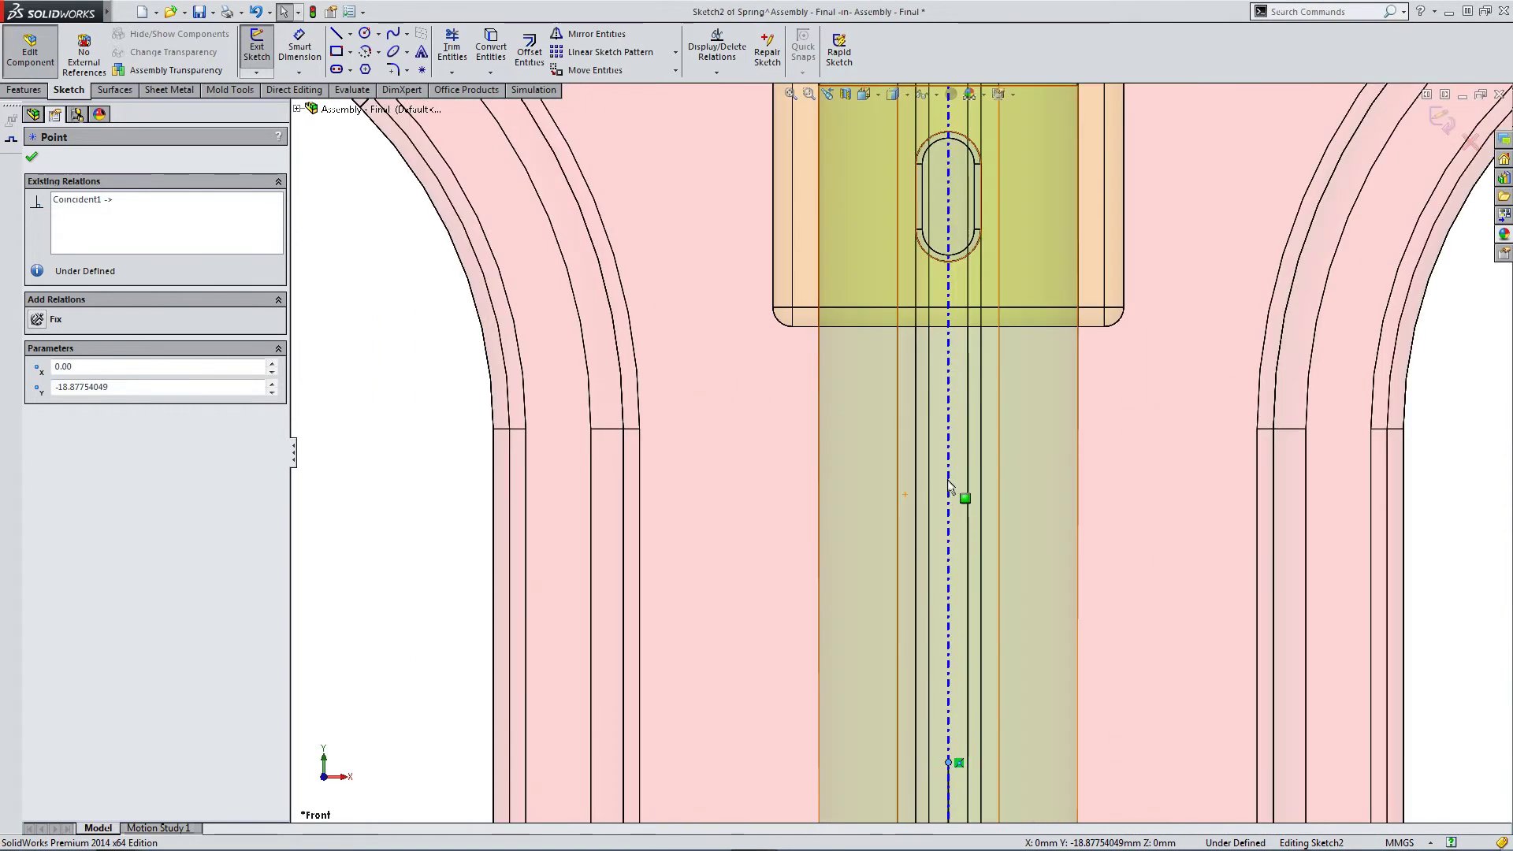
ctrl+click(920, 308)
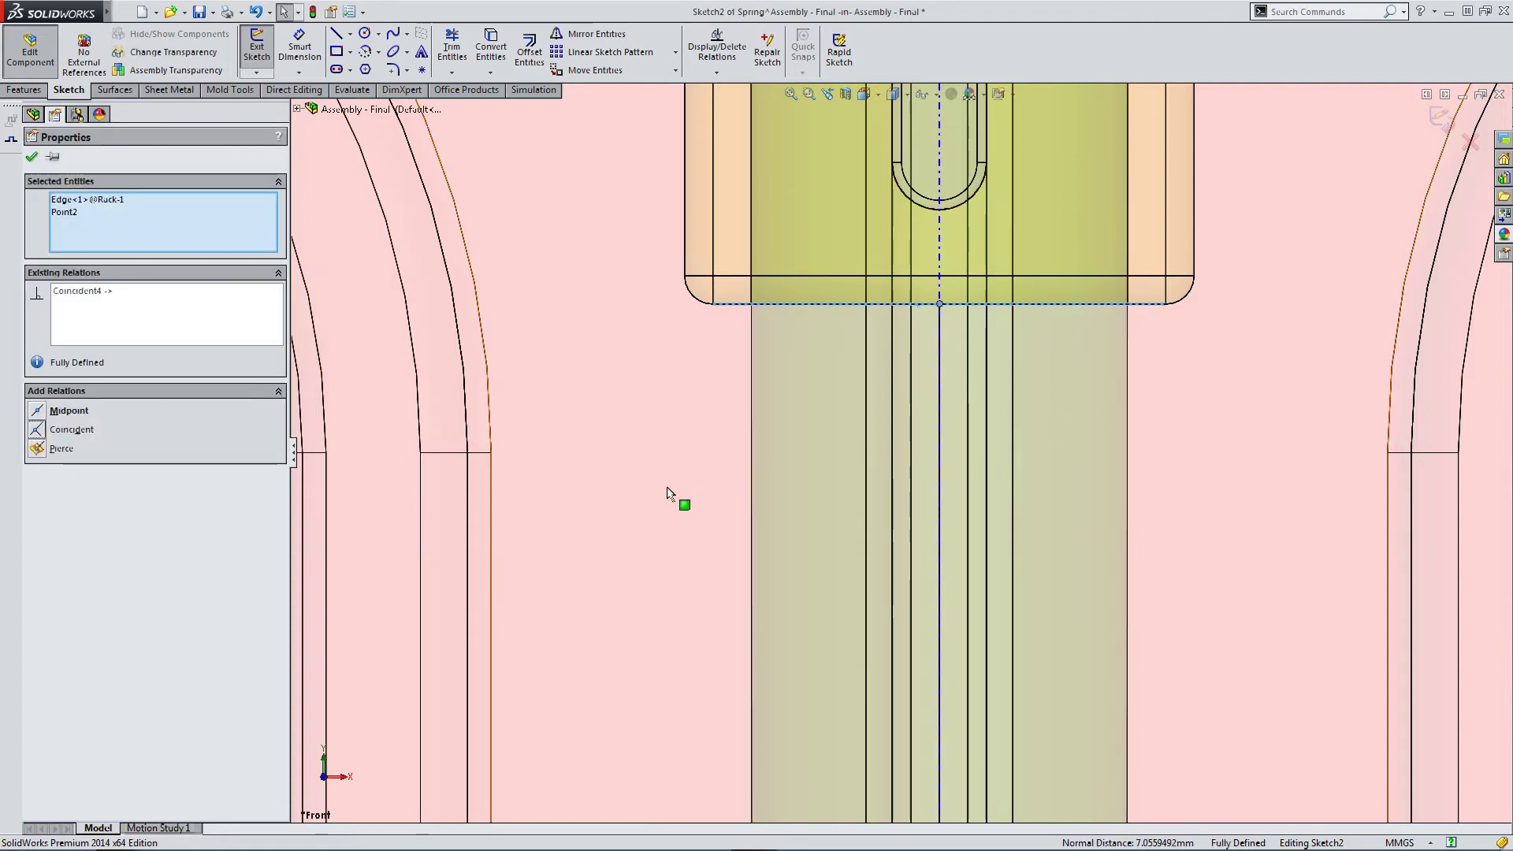
click(31, 160)
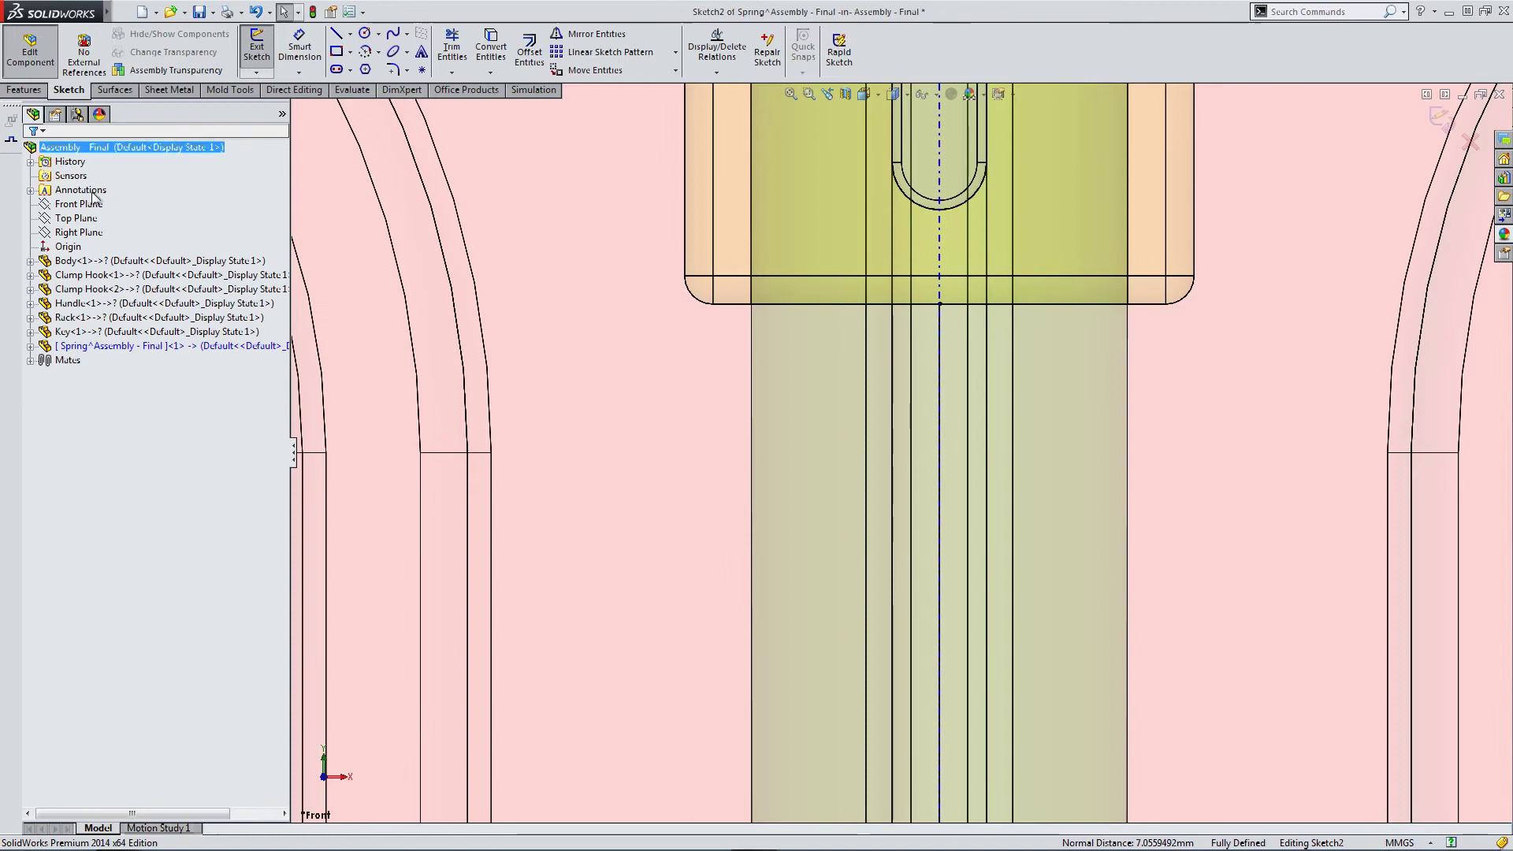
Exit the sketch of the vertical line running between the body's lower block and the rack.
scroll(837, 517, up, 4)
middle_drag(820, 530, 853, 577)
scroll(851, 624, up, 5)
mouse_move(853, 648)
middle_down()
mouse_move(834, 507)
mouse_move(840, 598)
mouse_move(872, 560)
mouse_move(858, 547)
middle_up()
scroll(879, 592, down, 3)
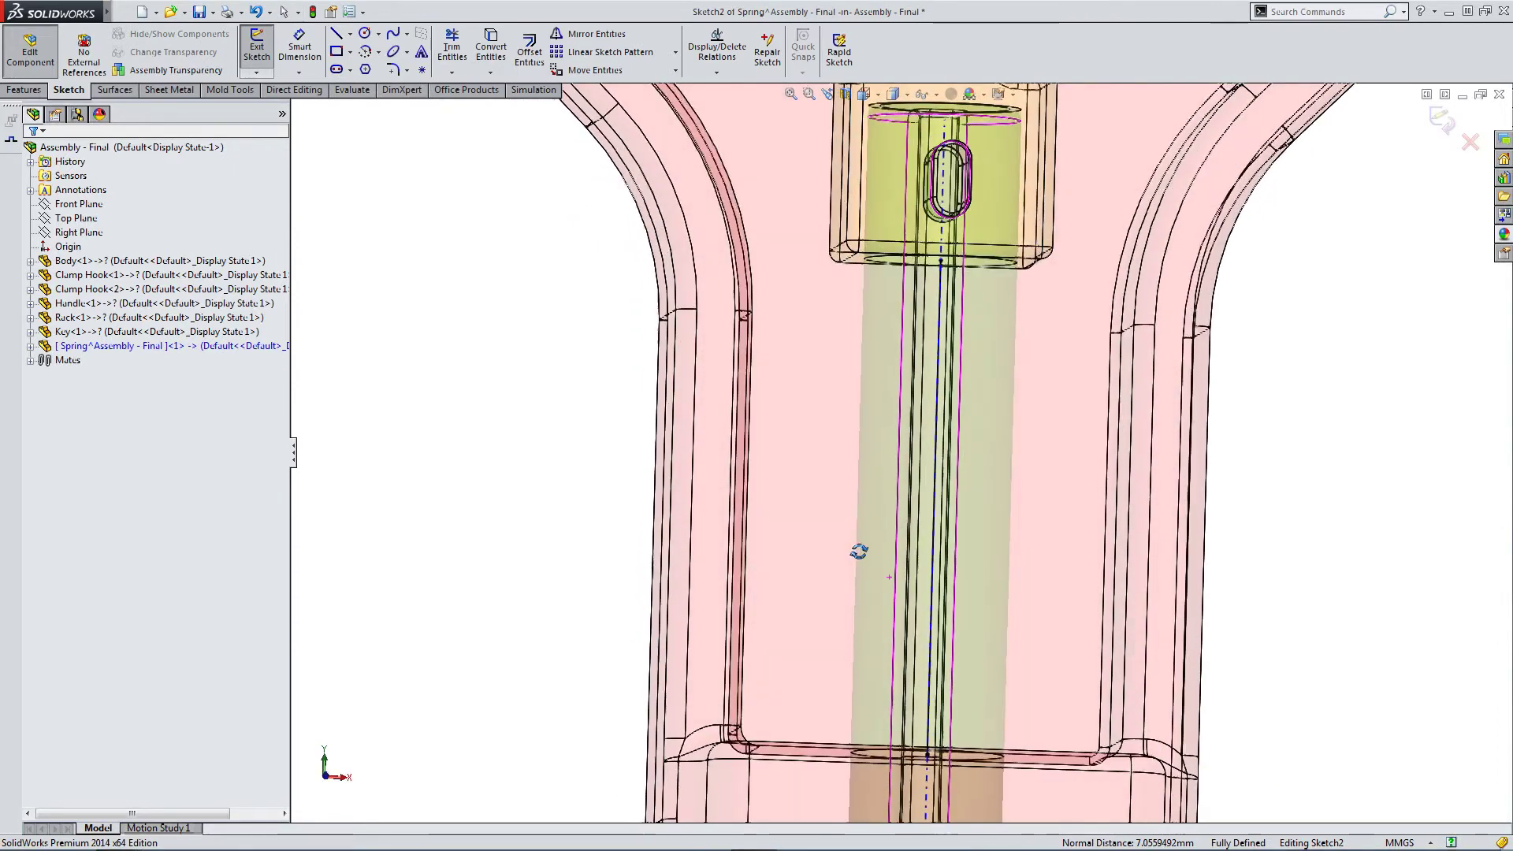
click(1443, 117)
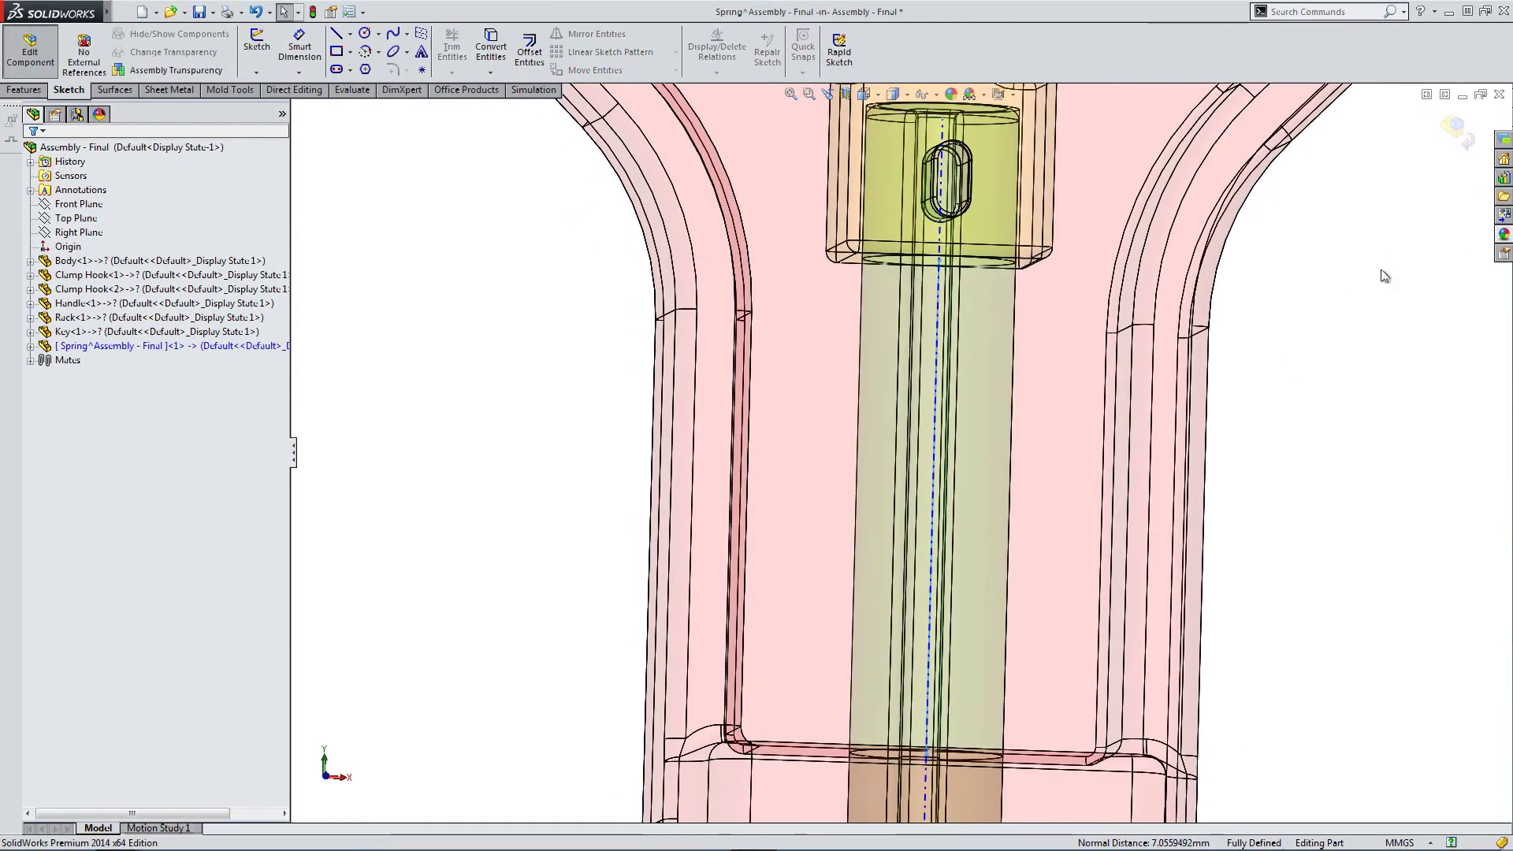
Expand the Spring part's feature list and examine its circle sketch and line sketch in the model.
click(30, 347)
scroll(610, 422, up, 2)
mouse_move(610, 423)
middle_down()
mouse_move(584, 443)
mouse_move(571, 527)
middle_up()
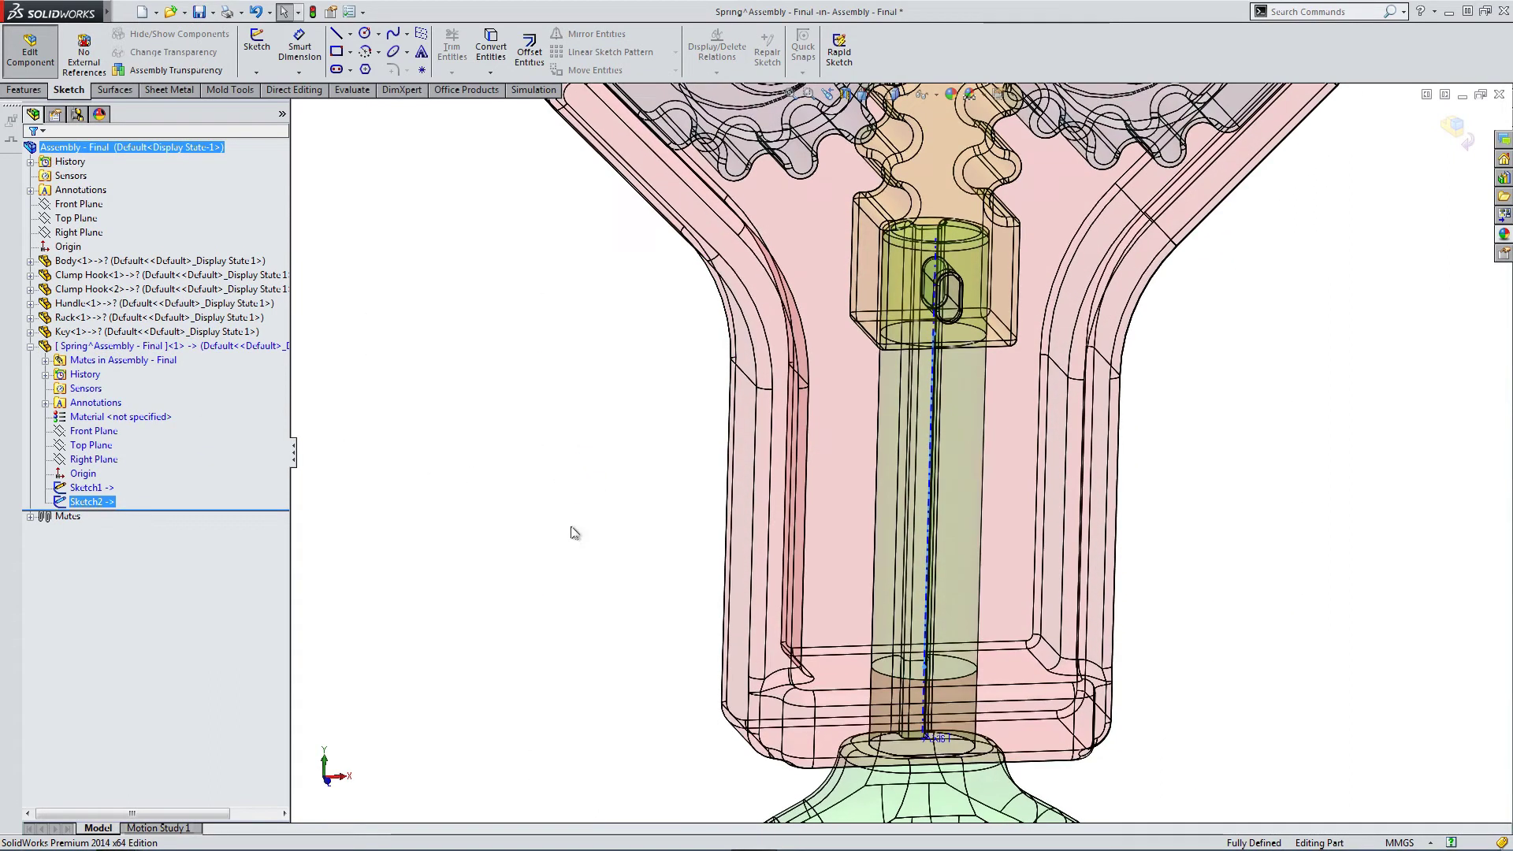
click(88, 489)
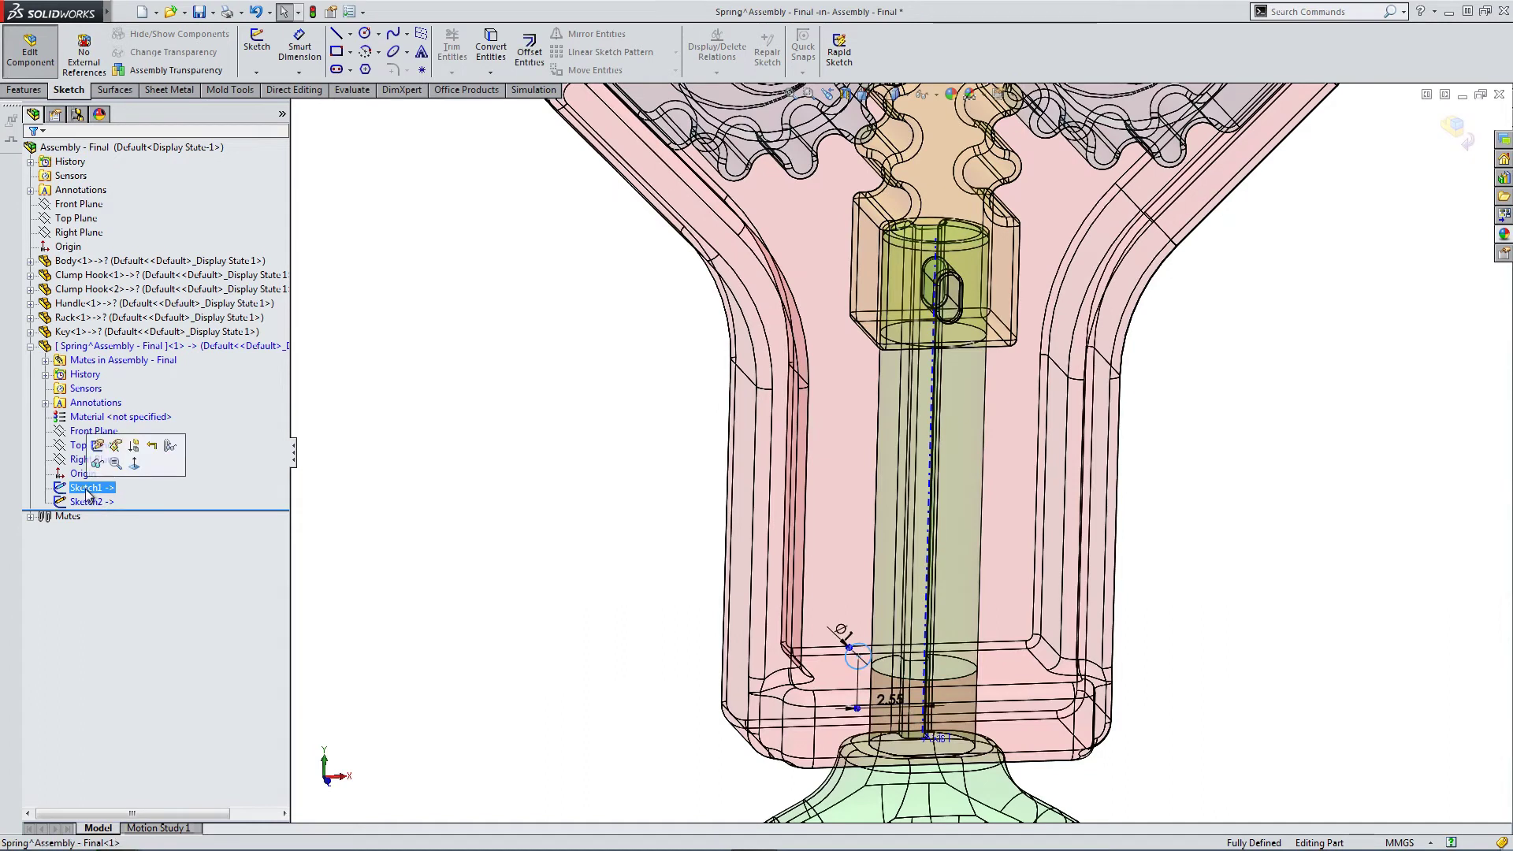
scroll(869, 692, down, 3)
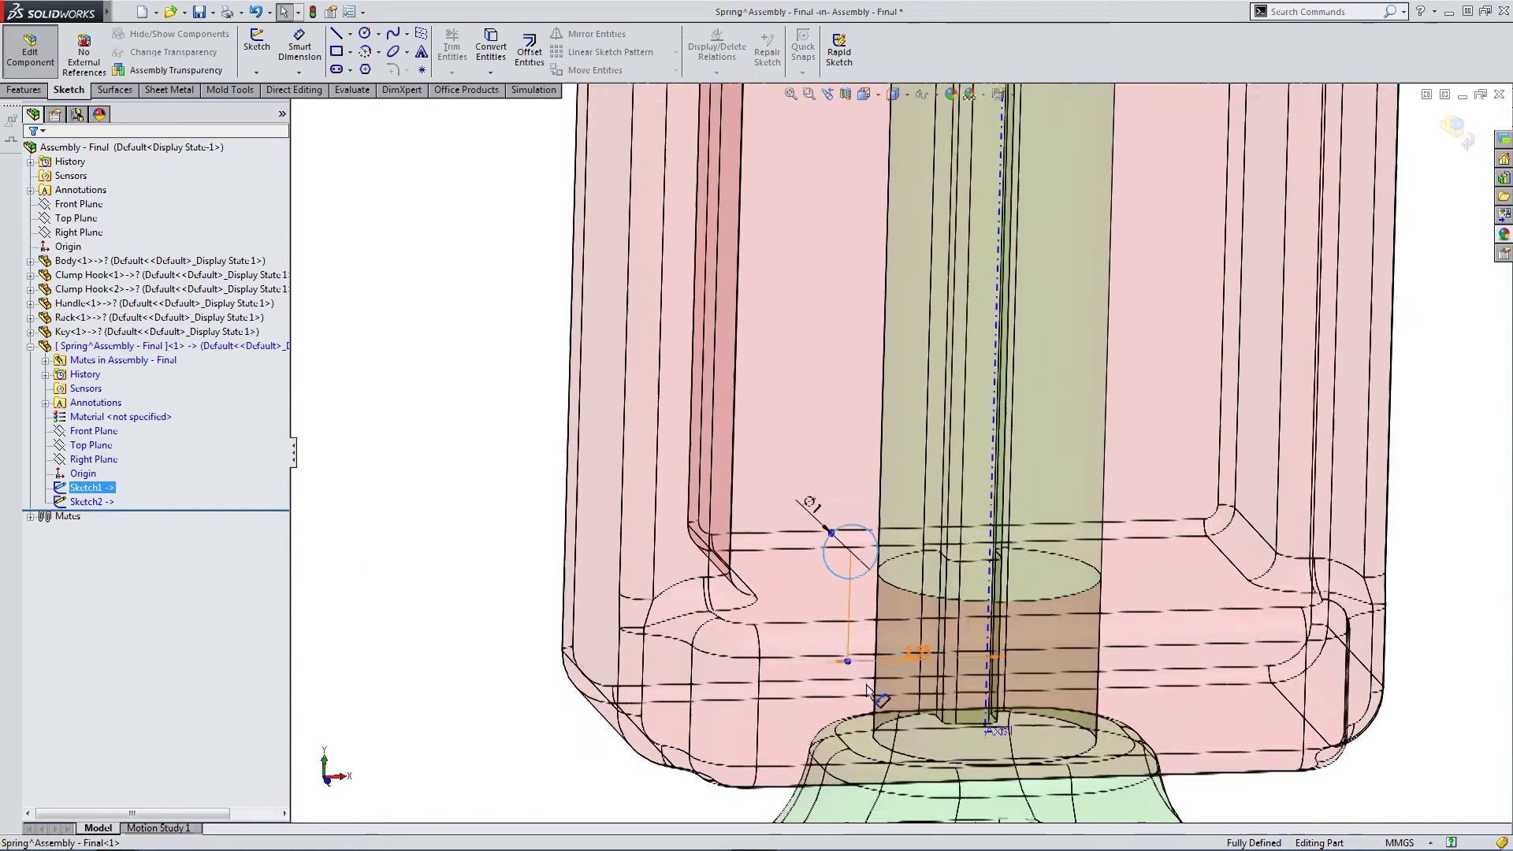
scroll(864, 679, up, 2)
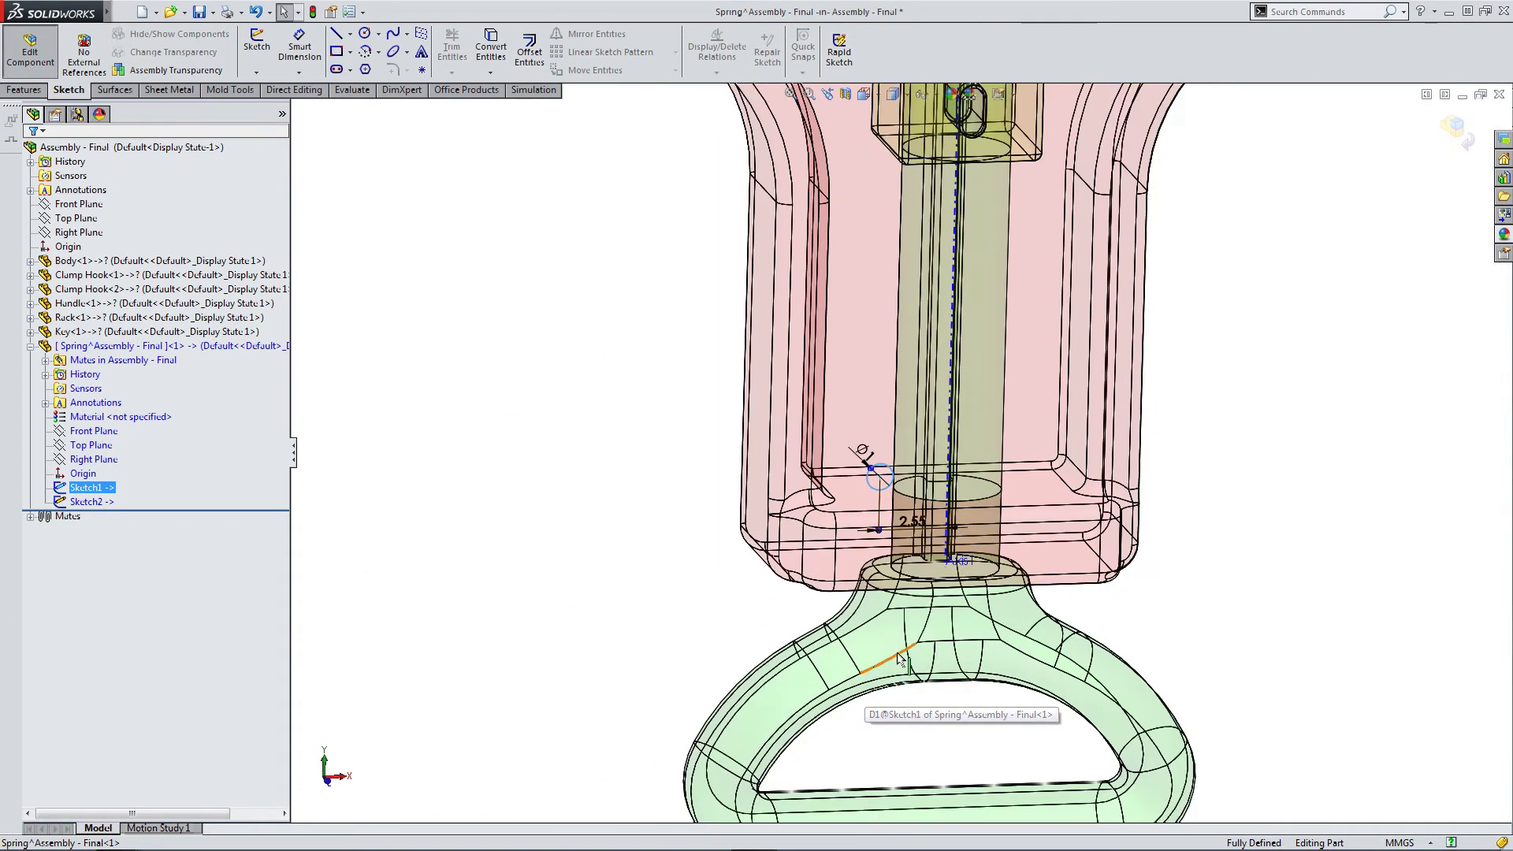
click(92, 502)
mouse_move(474, 495)
middle_down()
mouse_move(617, 401)
mouse_move(618, 328)
mouse_move(634, 411)
middle_up()
click(634, 410)
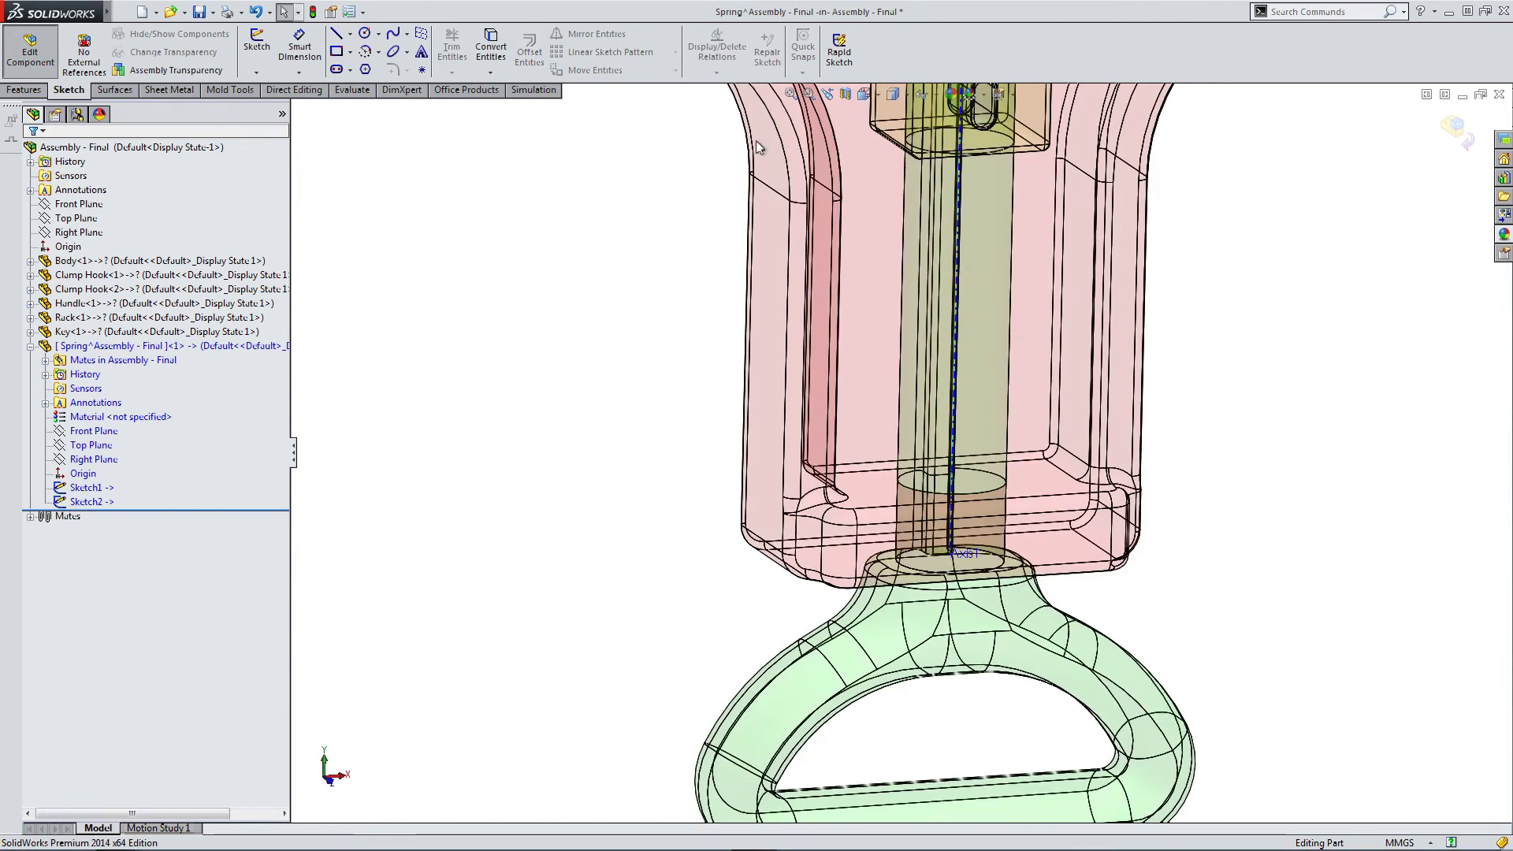
Hide the axes in the model view and check the line sketch by highlighting it.
click(934, 96)
middle_drag(494, 315, 468, 308)
click(91, 502)
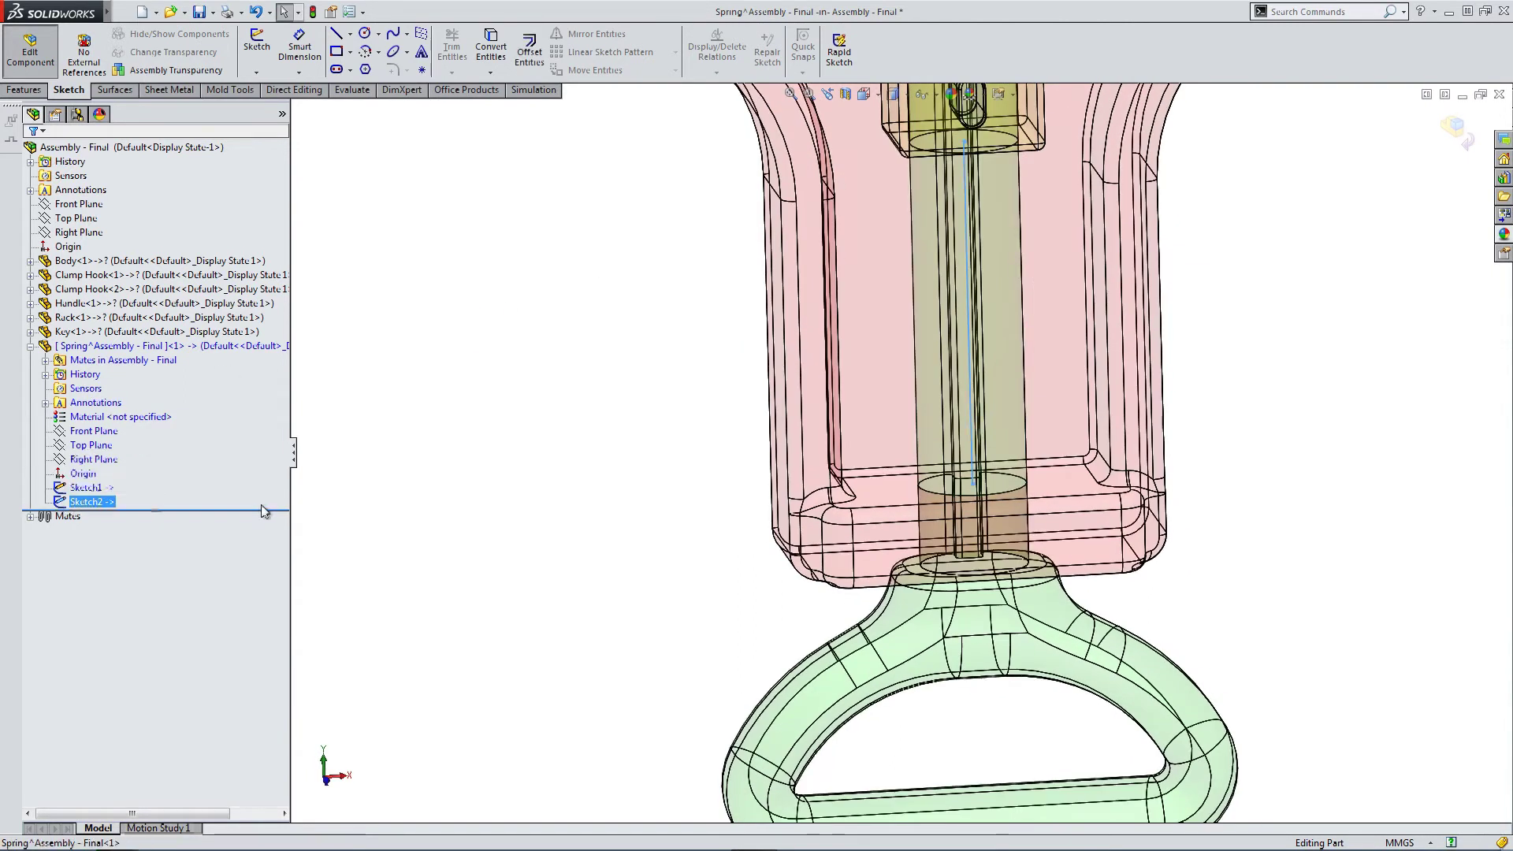
middle_drag(494, 459, 484, 463)
click(484, 463)
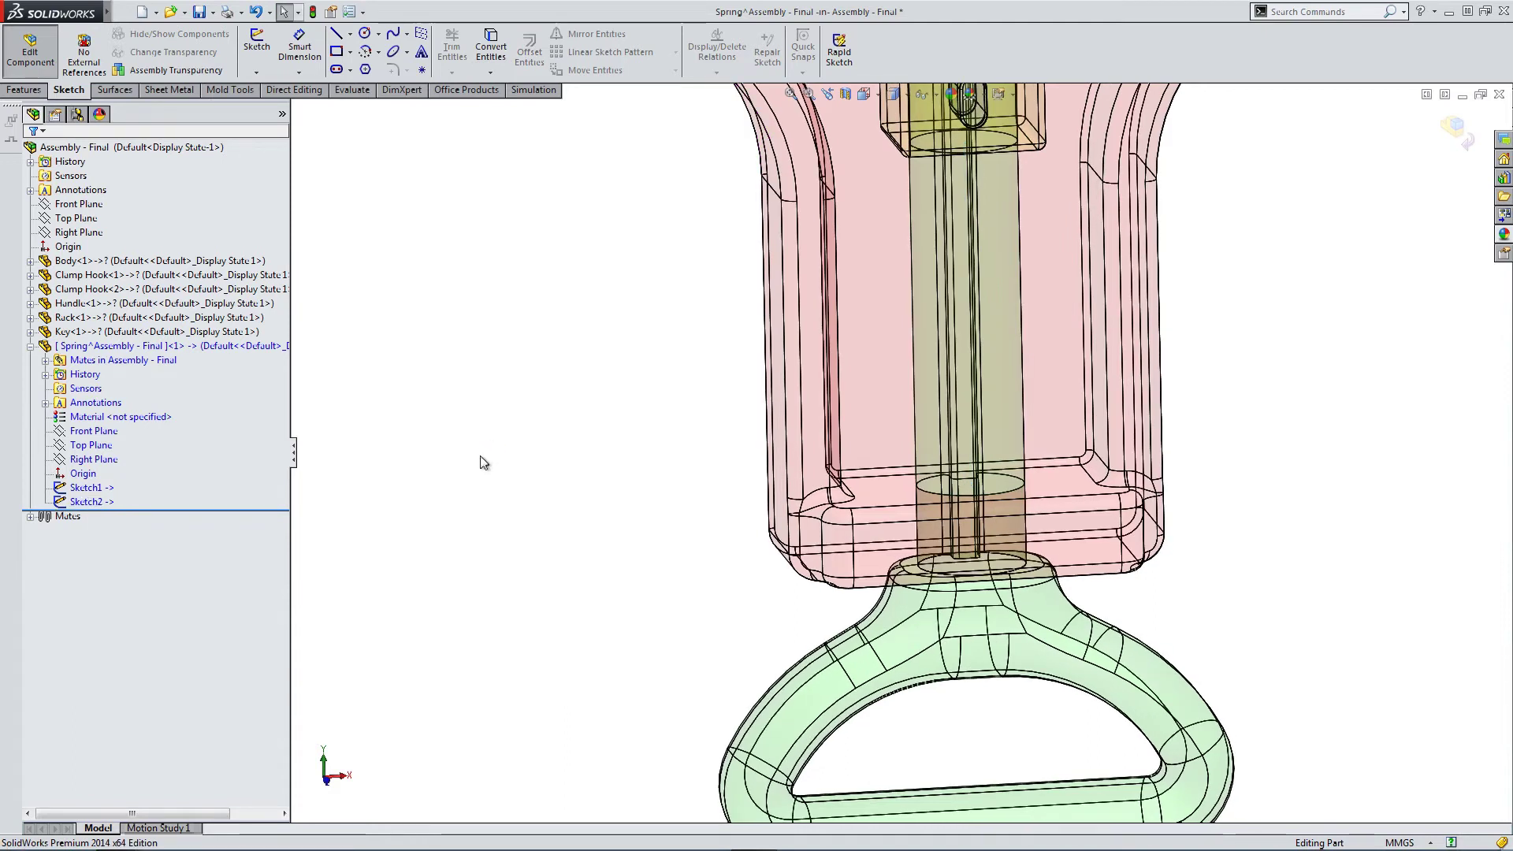
Start a Swept Boss/Base with sketches shown, using the circle Sketch1 as the profile and the line Sketch2 as the path.
click(23, 90)
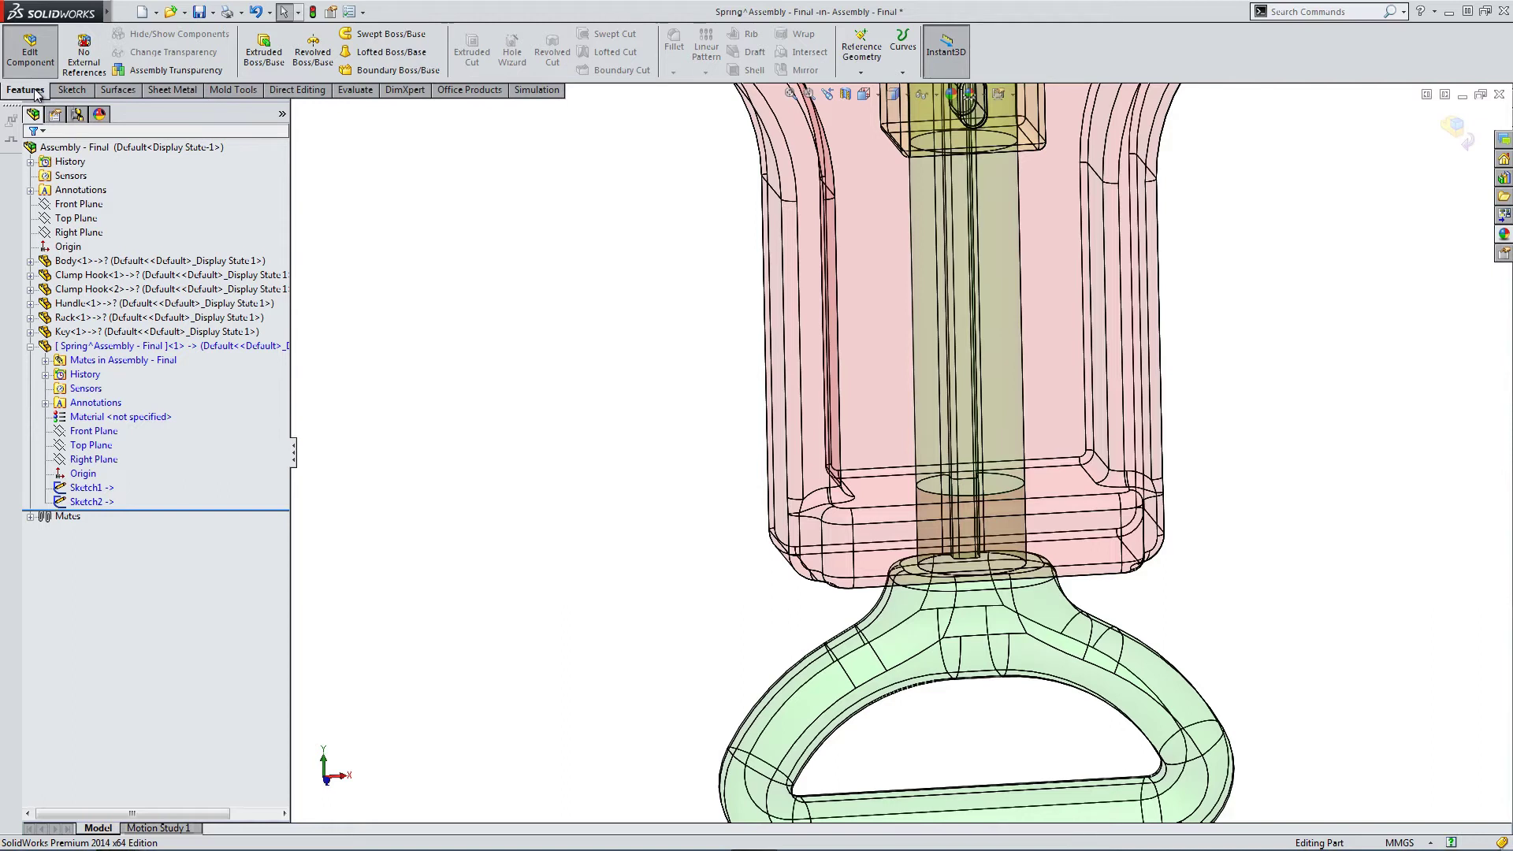
click(363, 40)
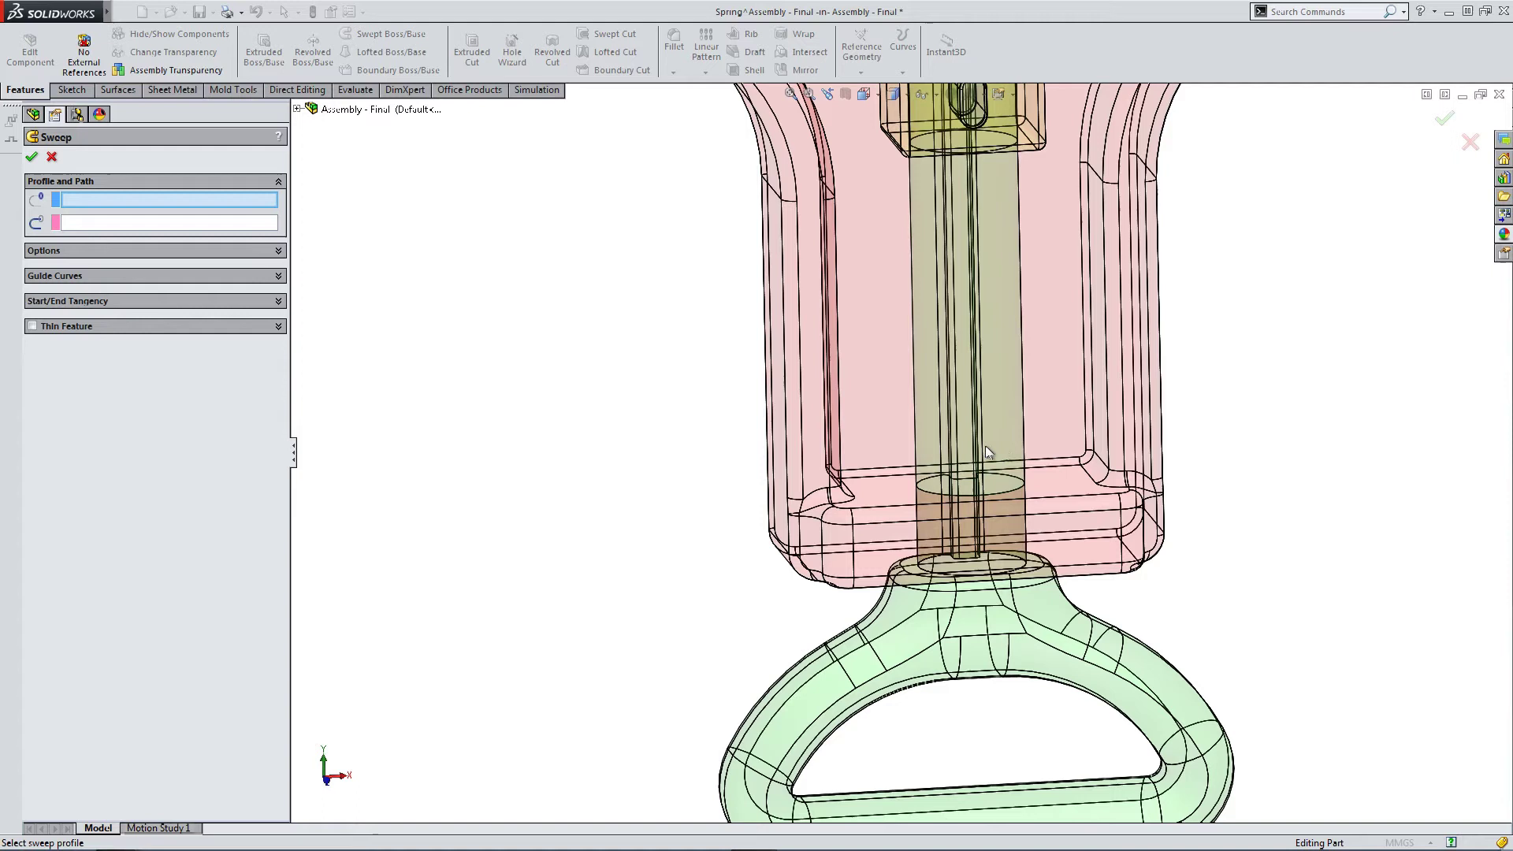
click(939, 95)
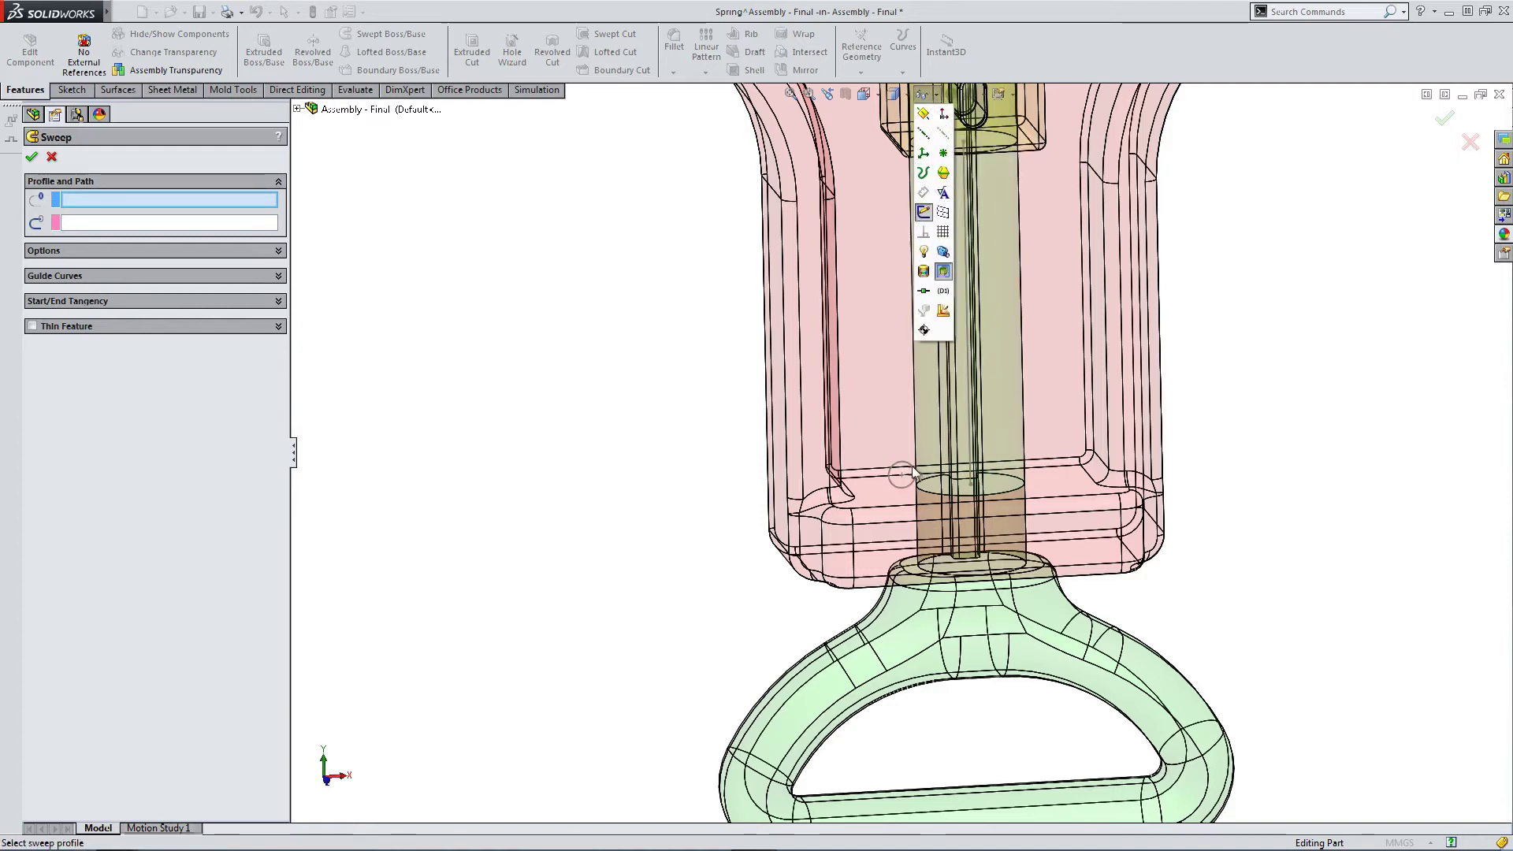
click(572, 529)
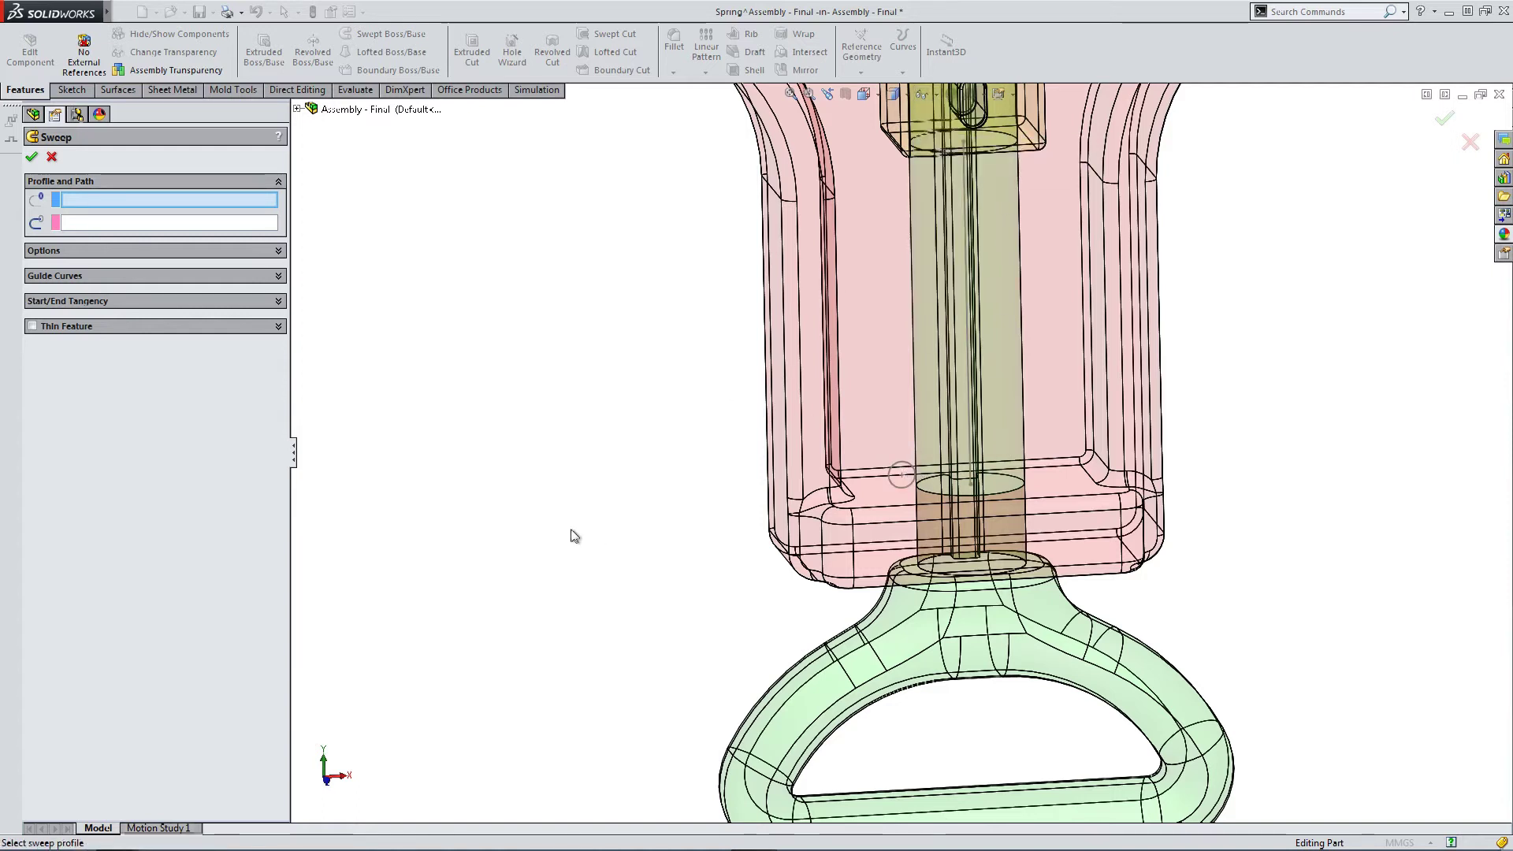
click(896, 467)
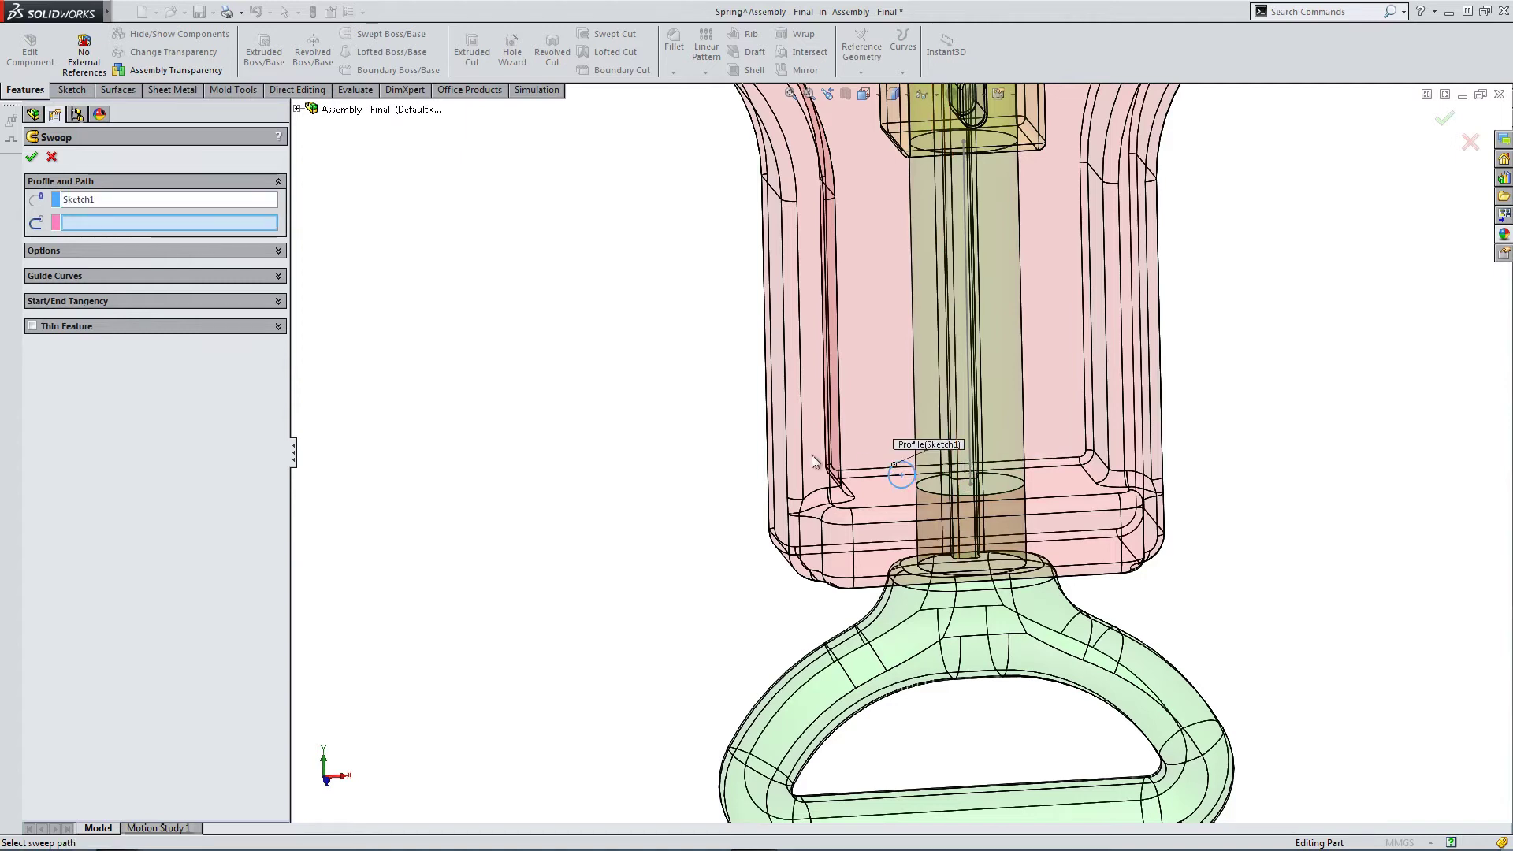
click(965, 400)
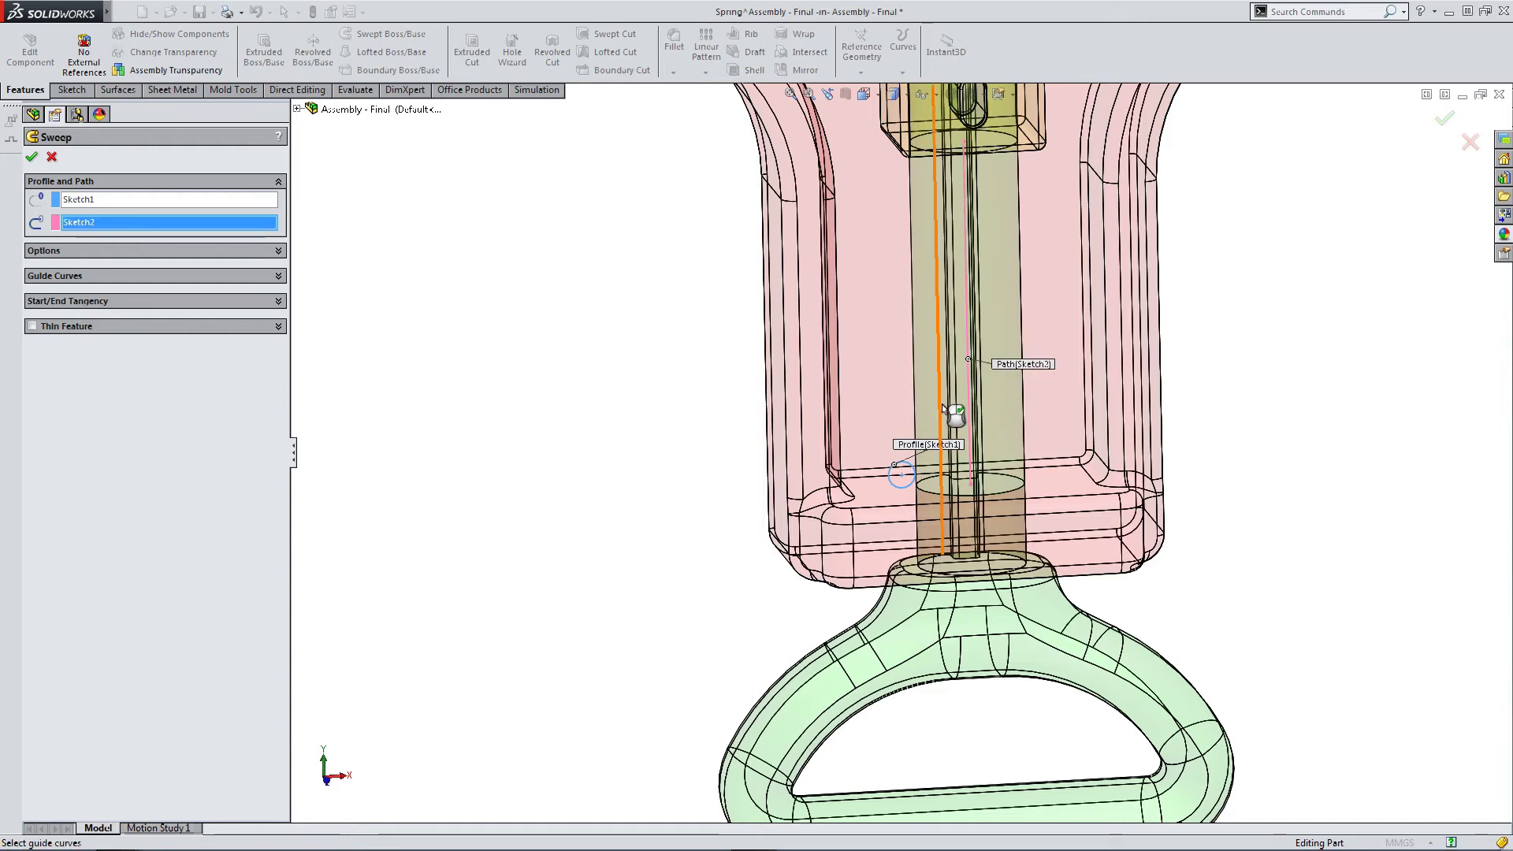
Try the Minimum Twist path alignment in the sweep options, and set the orientation/twist type to Twist Along Path.
click(245, 250)
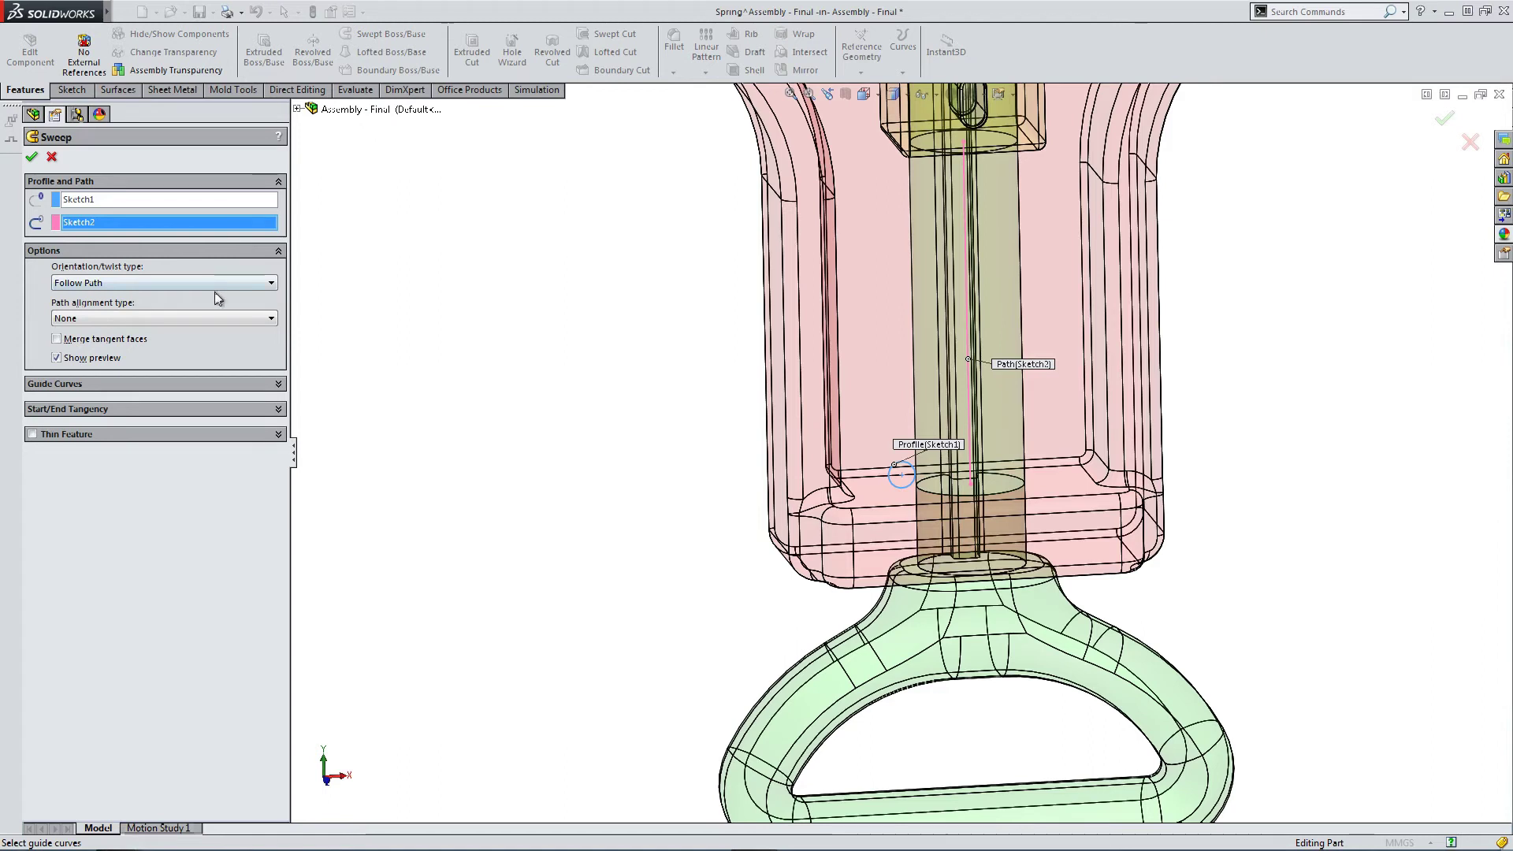
click(186, 318)
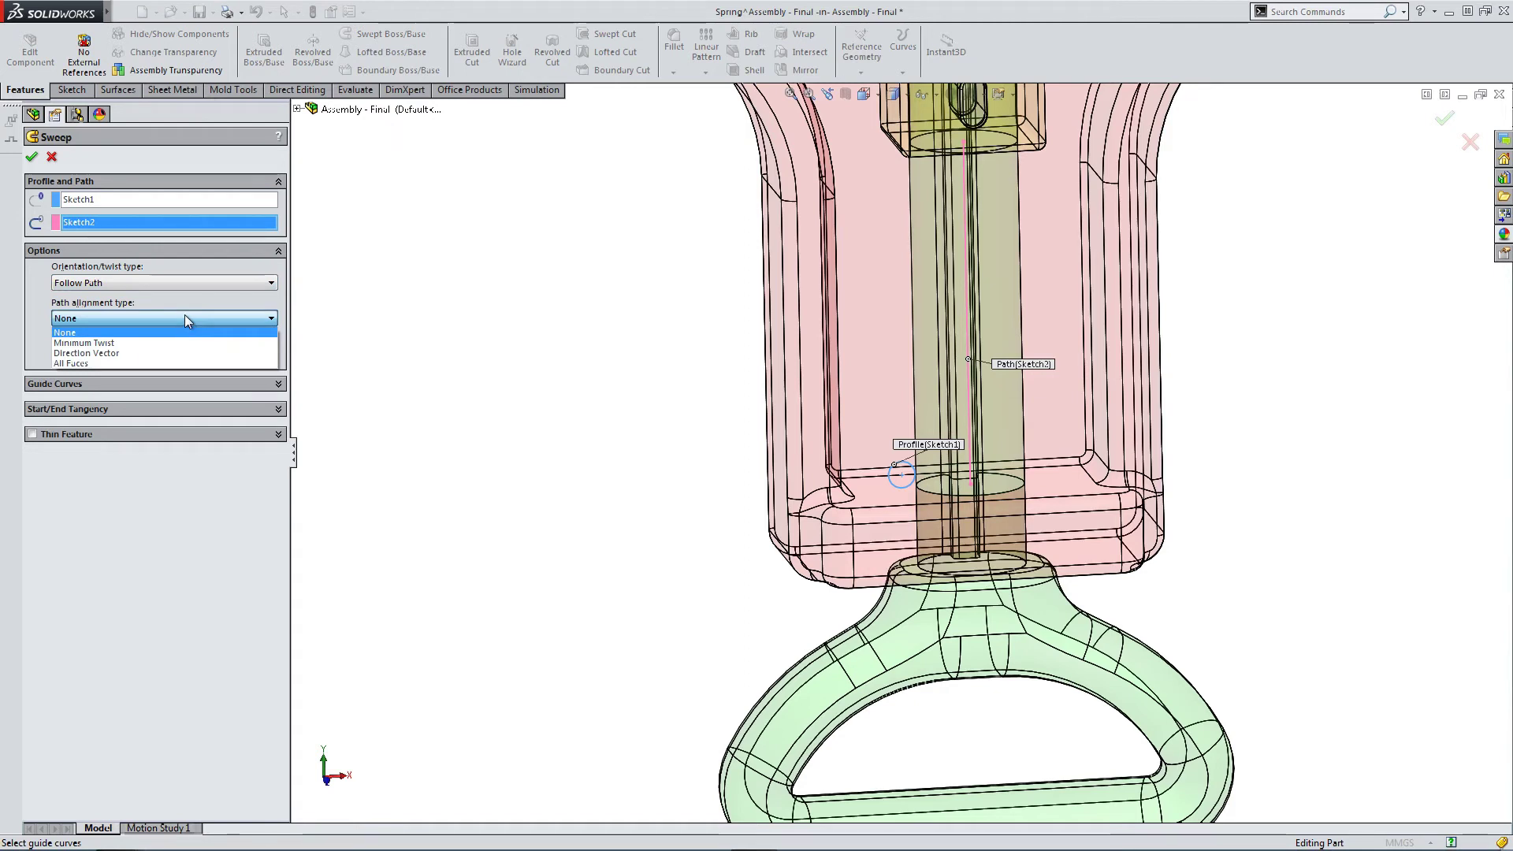
click(153, 342)
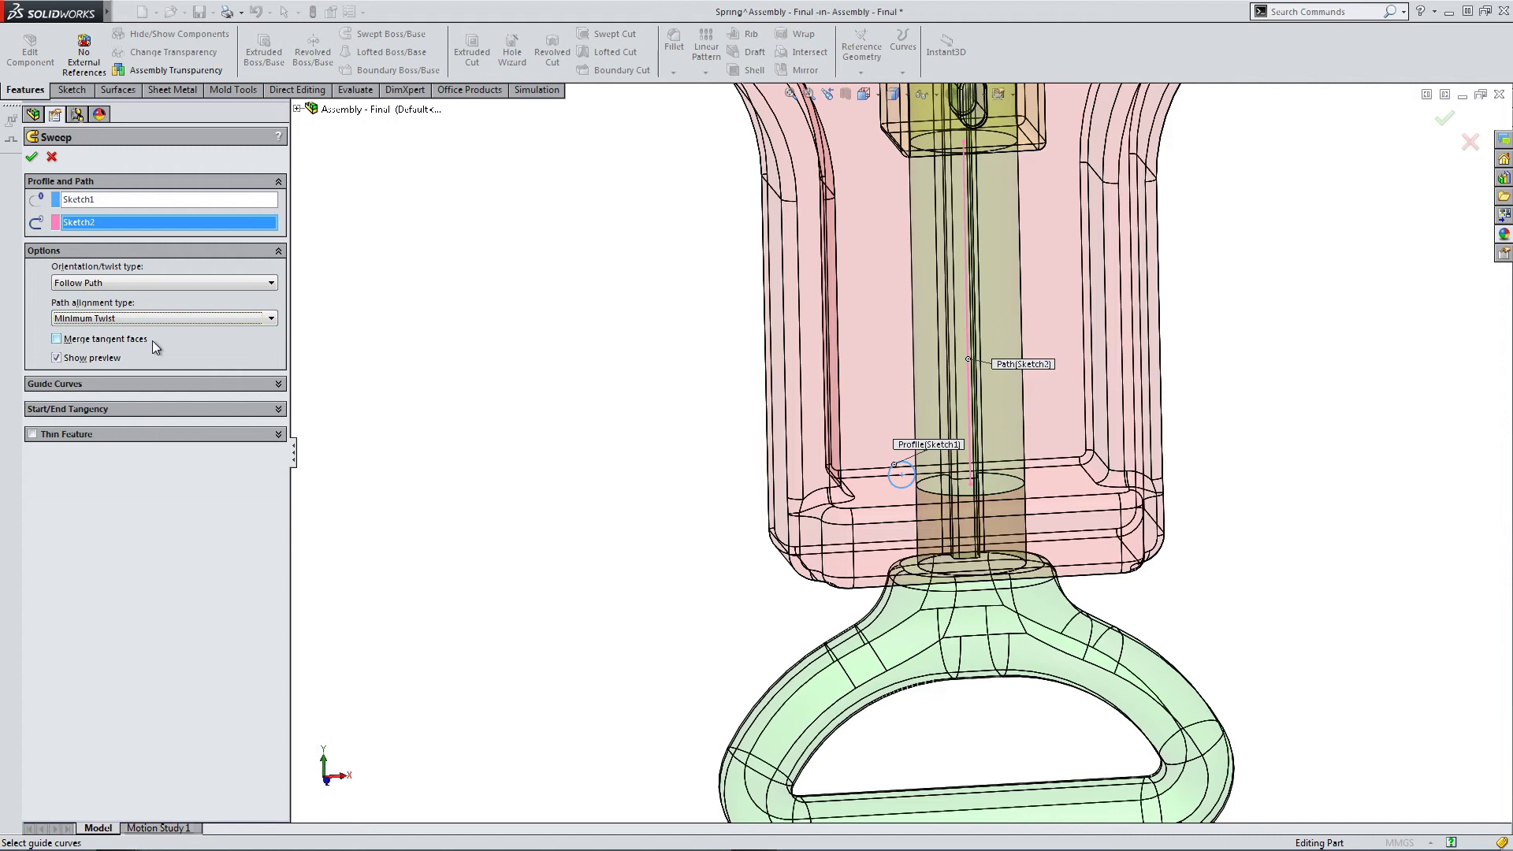
click(145, 316)
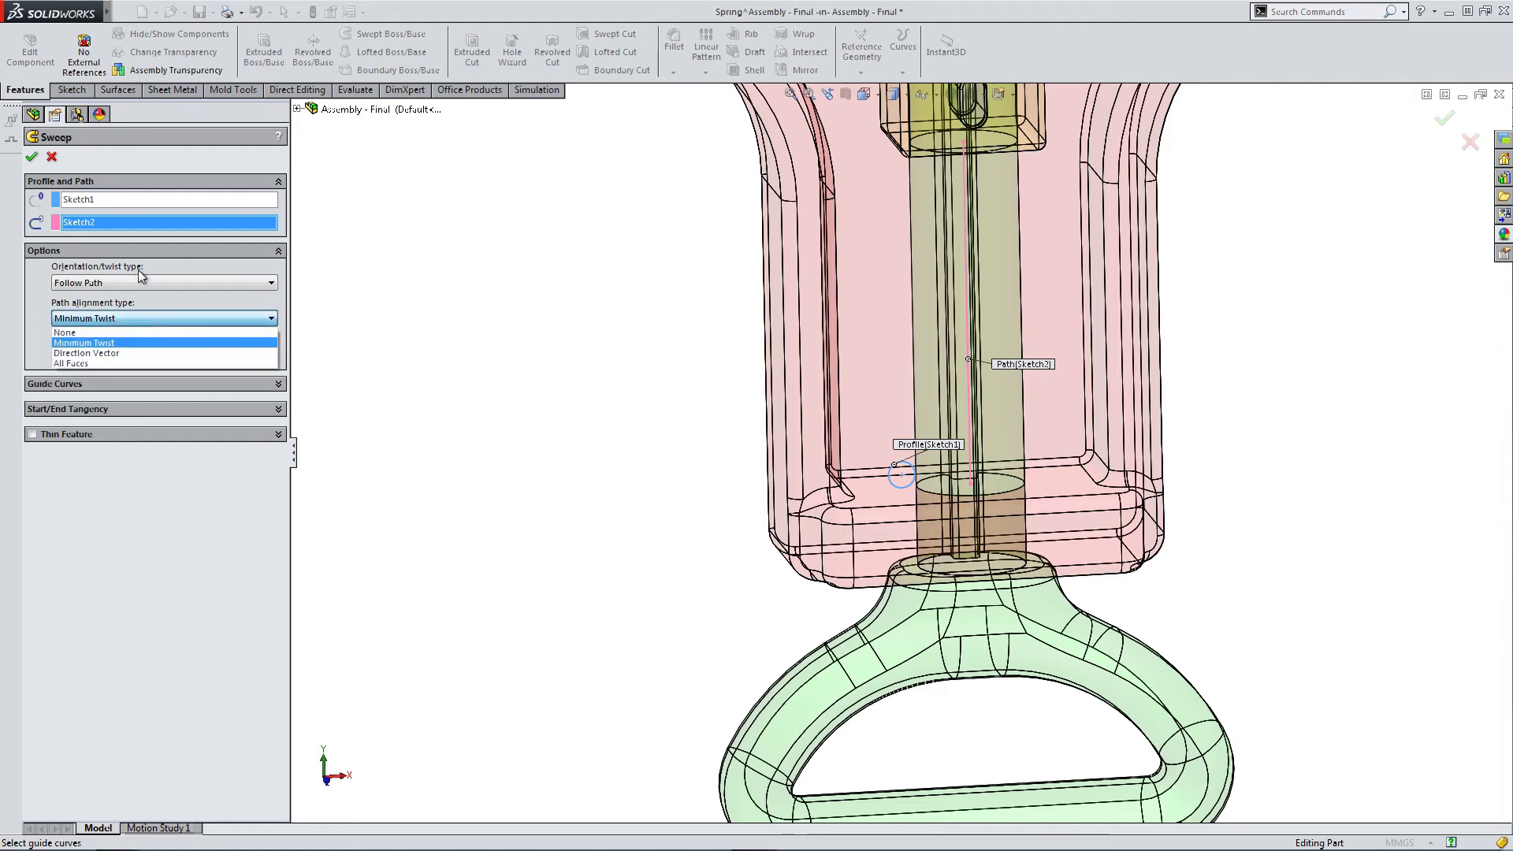
click(135, 281)
click(136, 280)
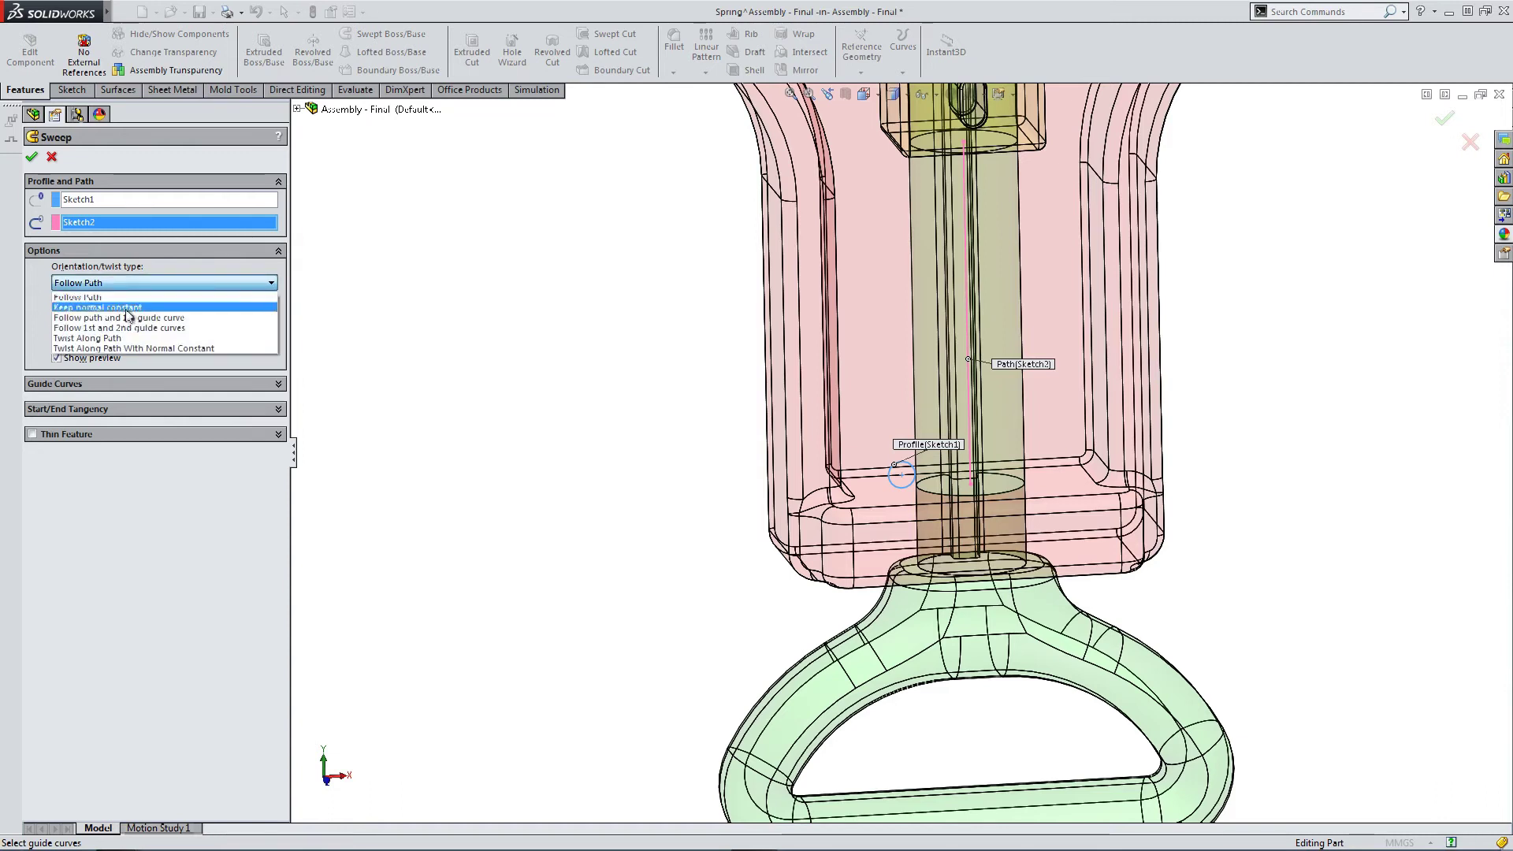
click(115, 337)
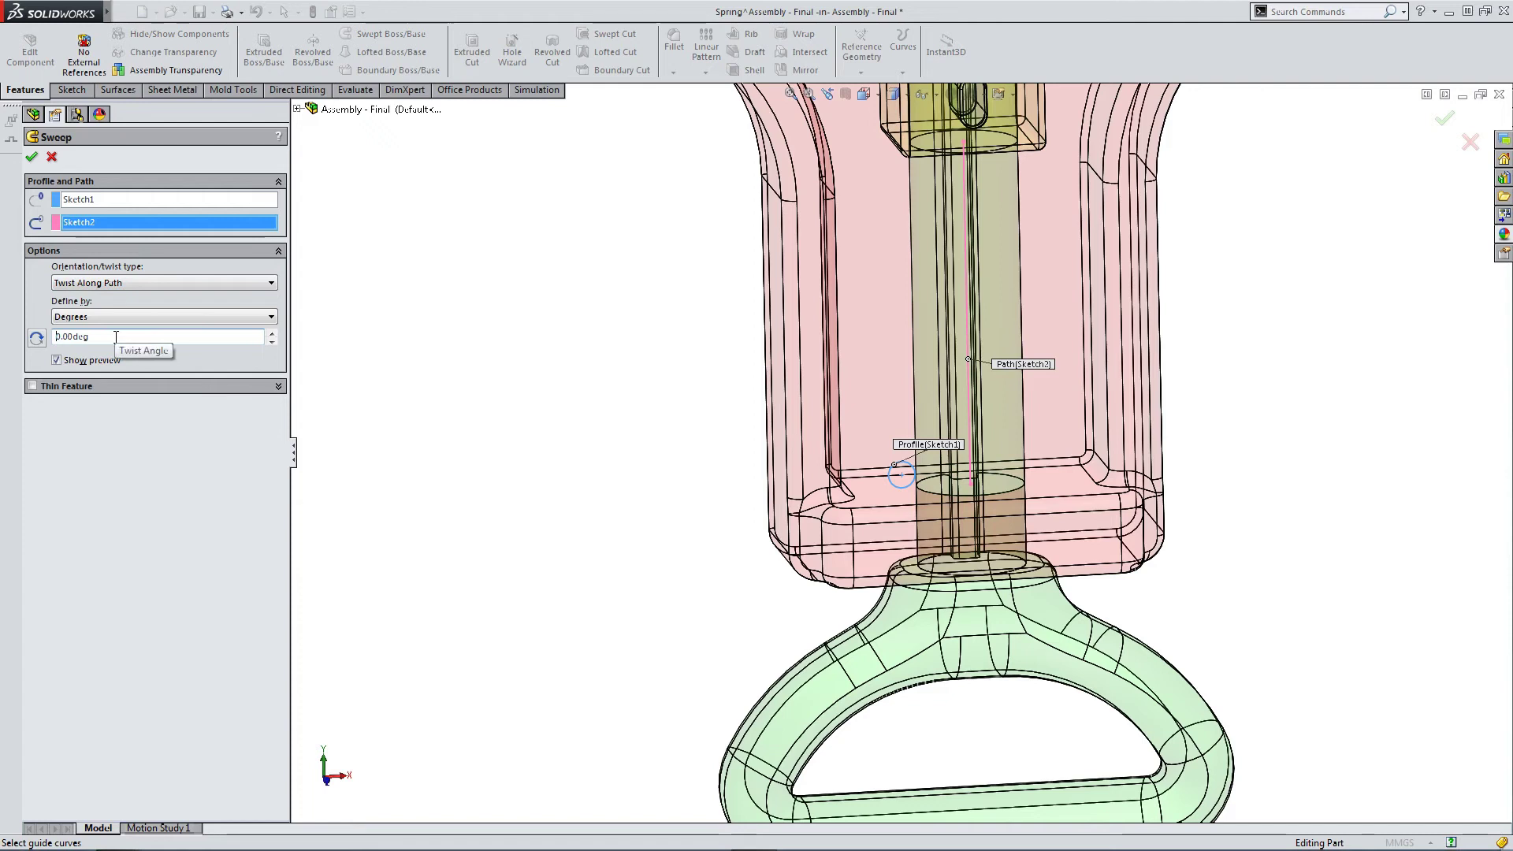
Set the sweep's twist angle to 360*5 degrees and accept the spring coil.
double_click(194, 339)
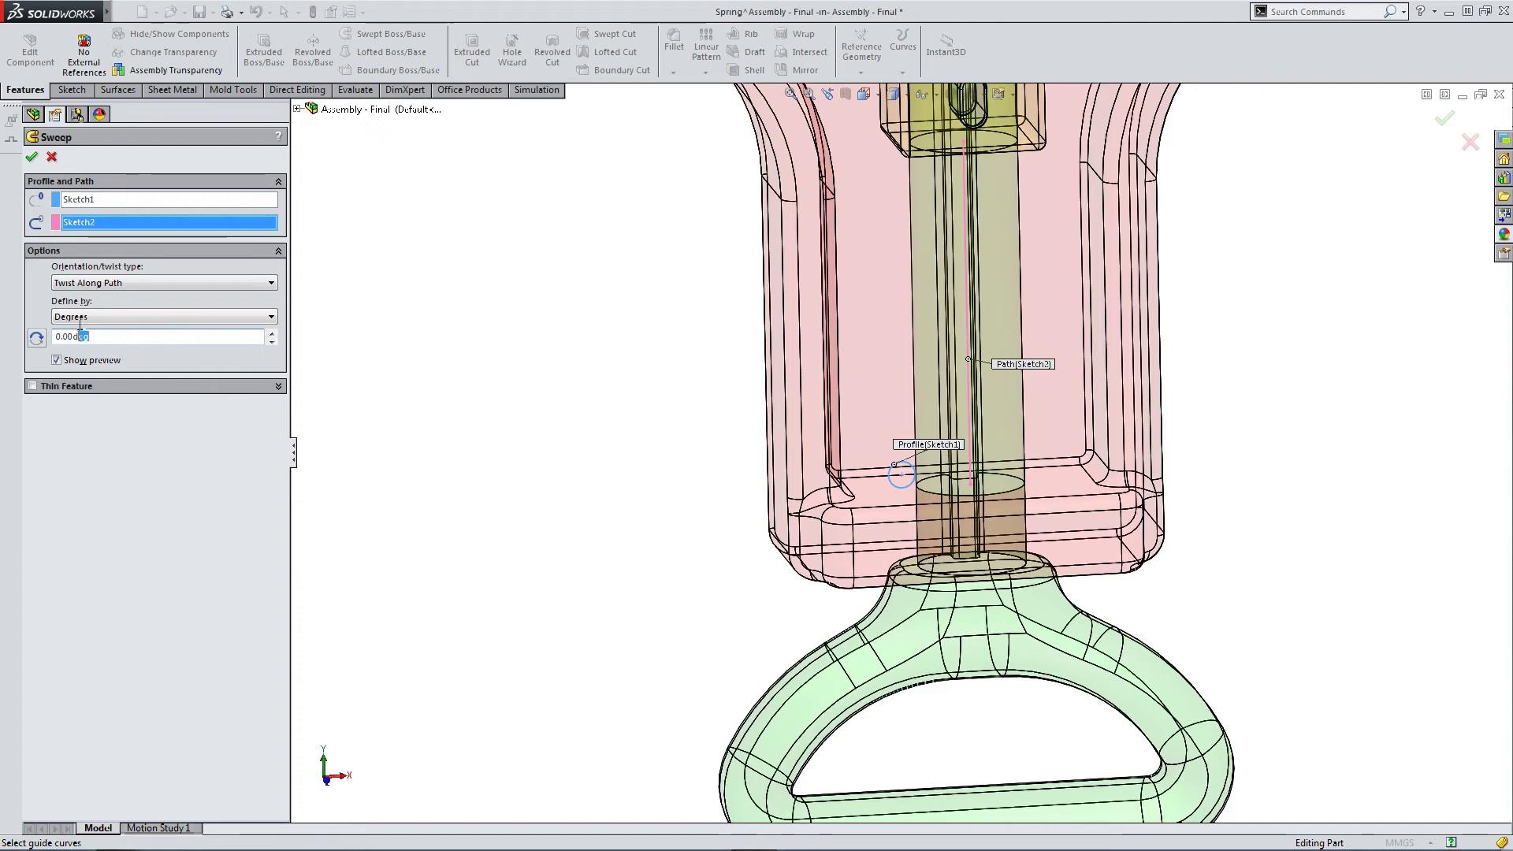
text(360*5)
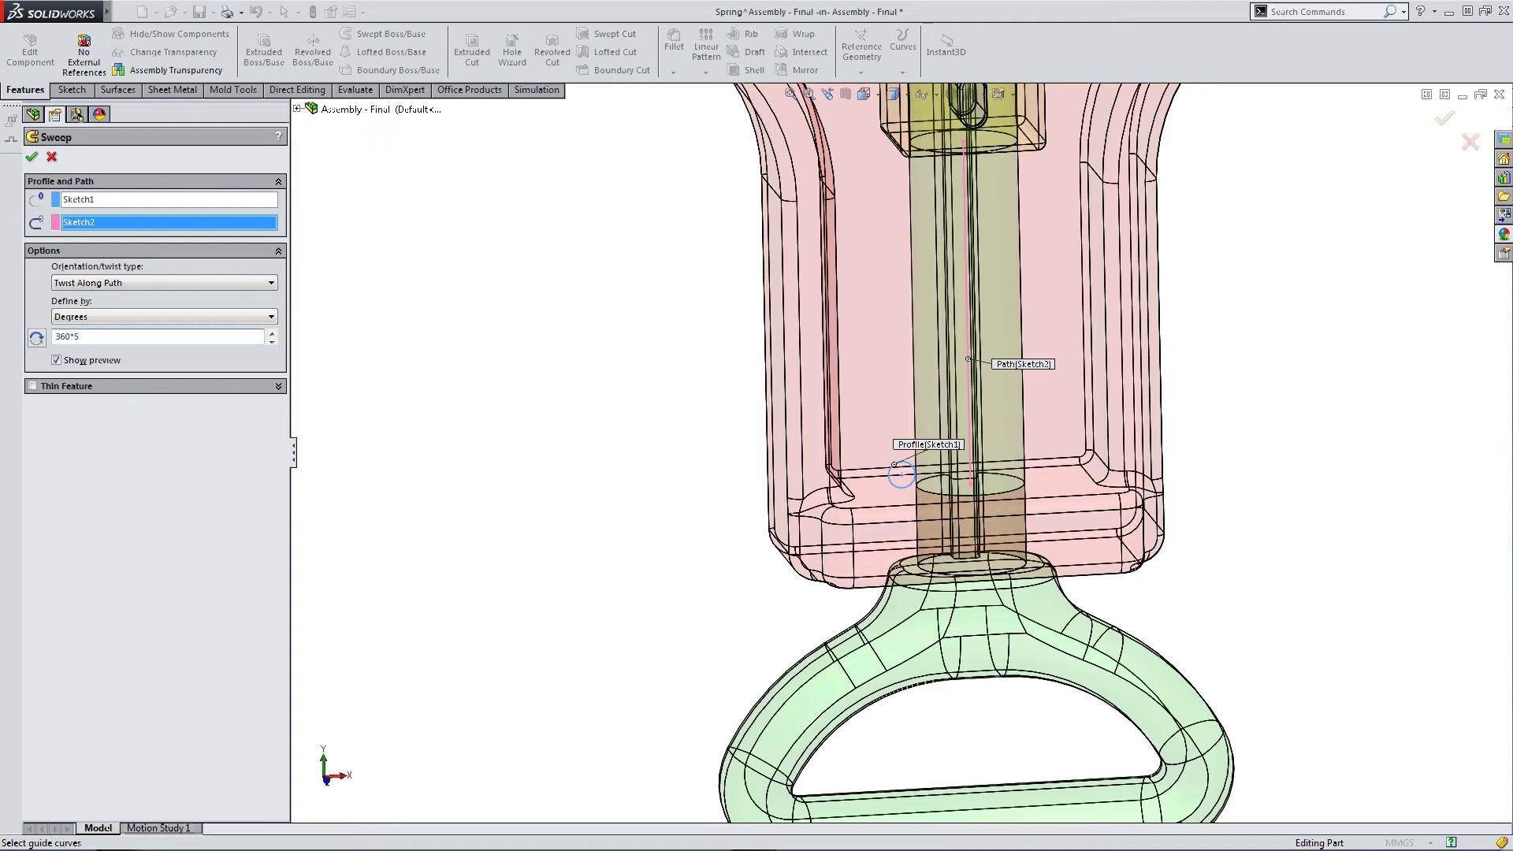
key(Return)
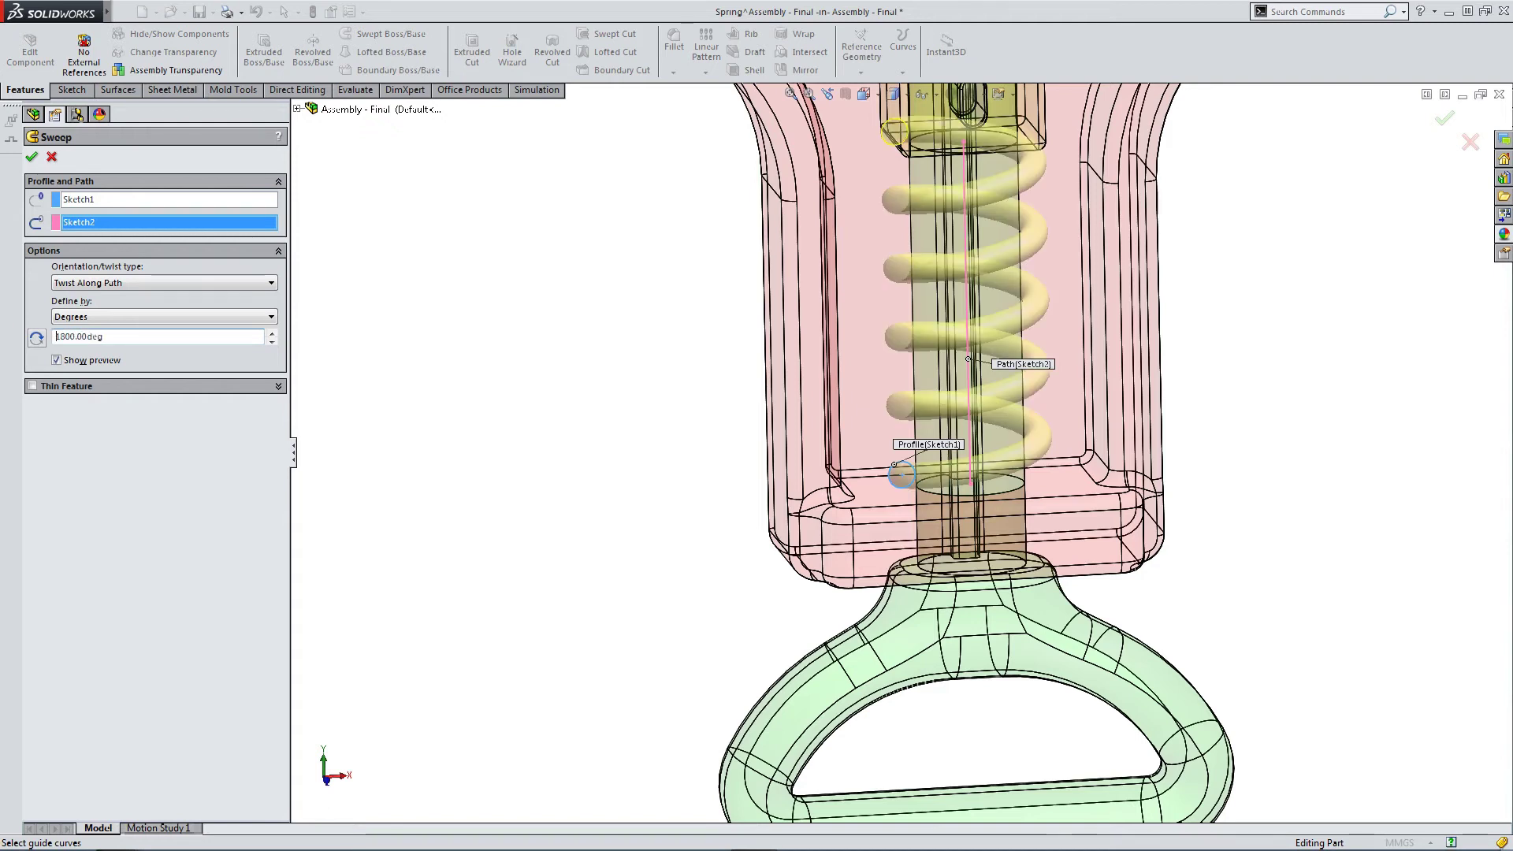
mouse_move(859, 236)
middle_down()
mouse_move(886, 288)
mouse_move(912, 168)
mouse_move(855, 192)
mouse_move(841, 149)
mouse_move(864, 230)
middle_up()
scroll(898, 173, down, 2)
scroll(888, 229, up, 1)
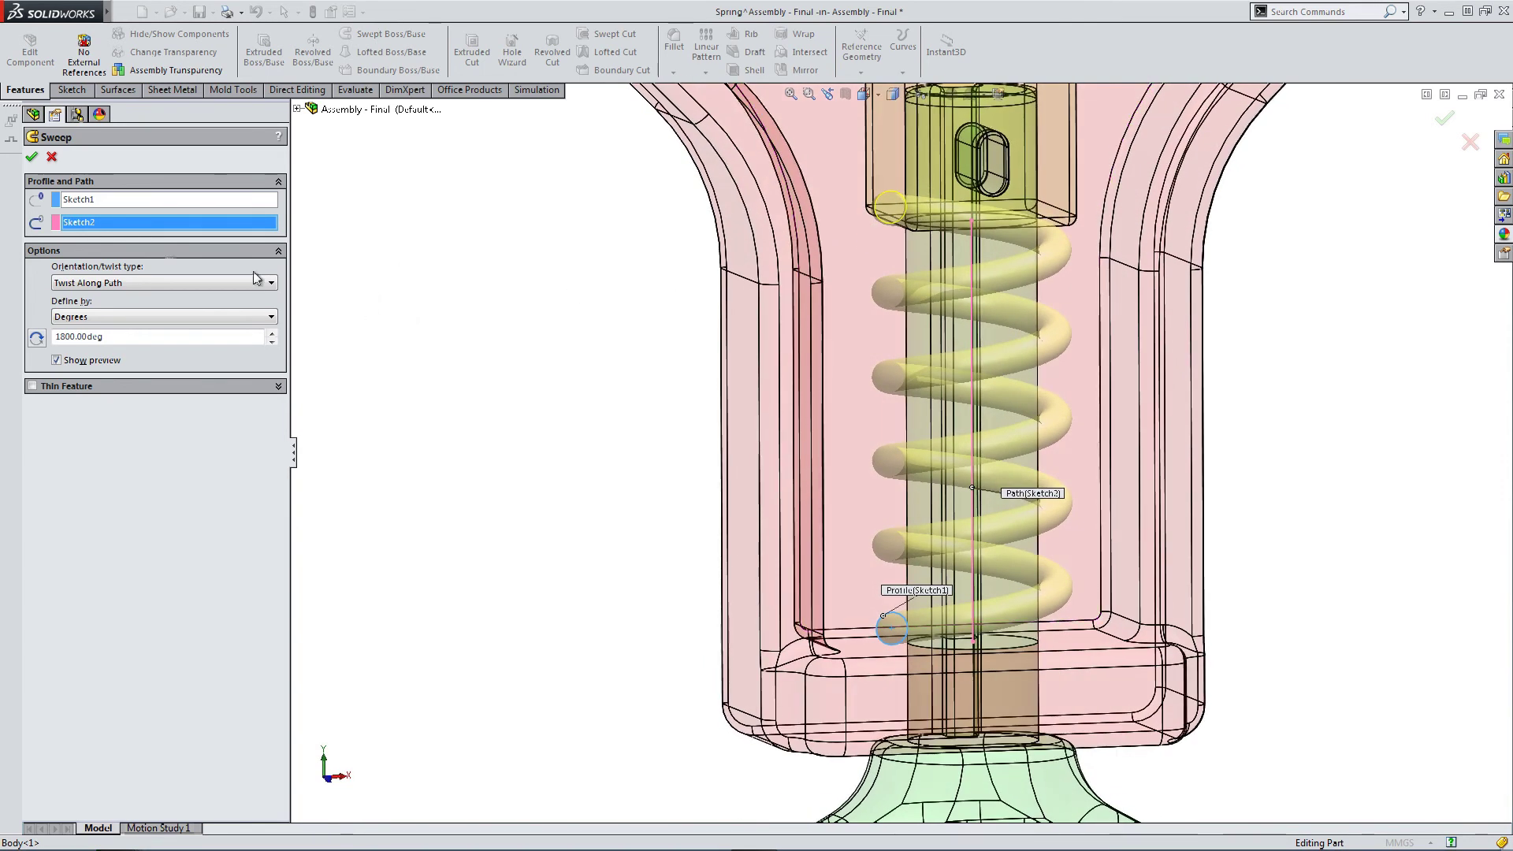
click(31, 159)
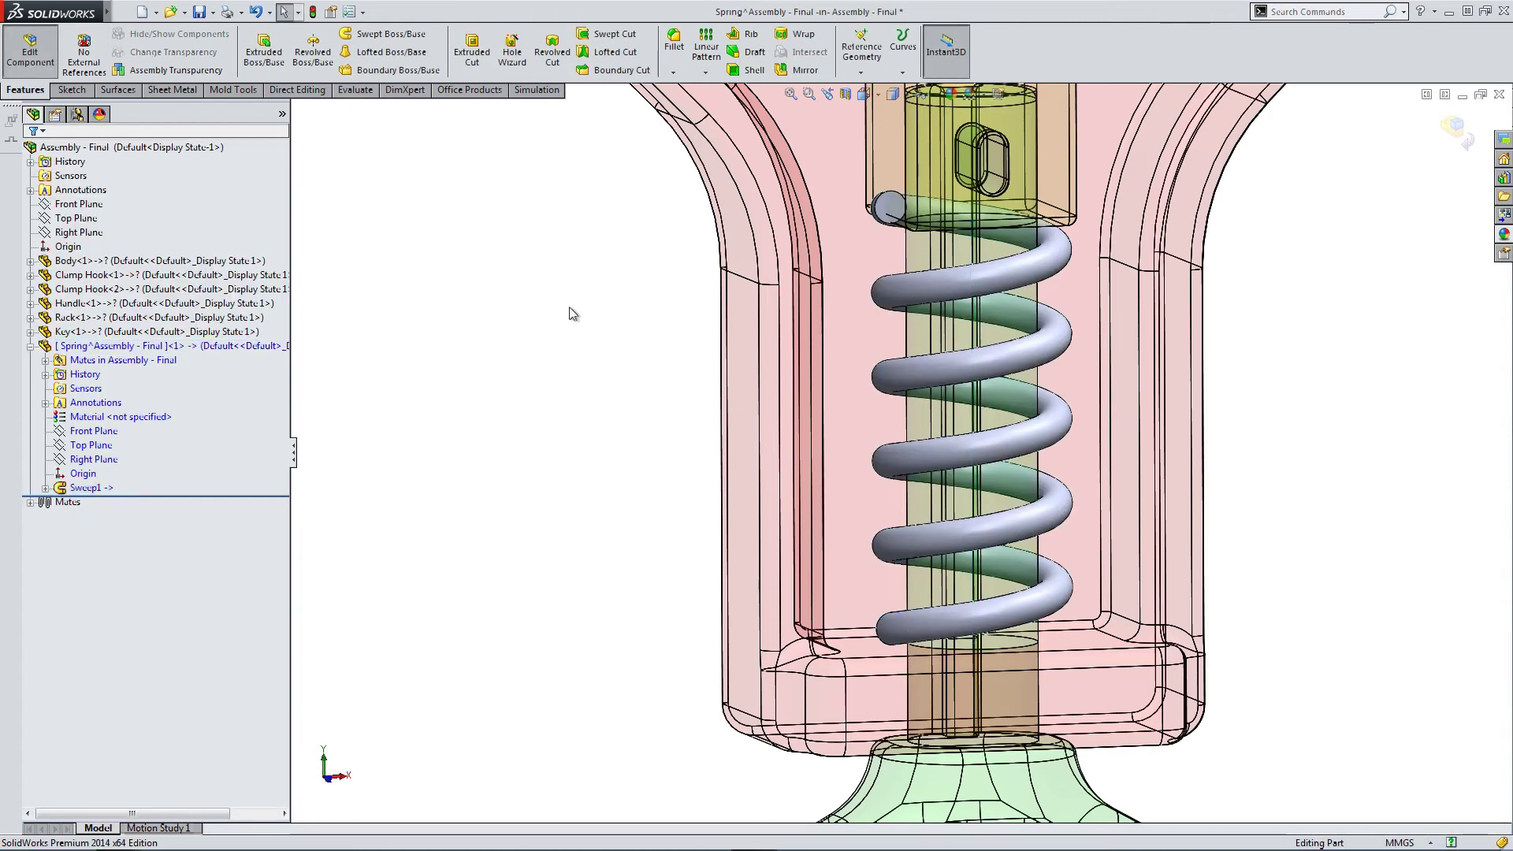
Examine the swept spring and its circle sketch from the front, checking how the coil sits between the body and the rack.
middle_drag(782, 315, 574, 392)
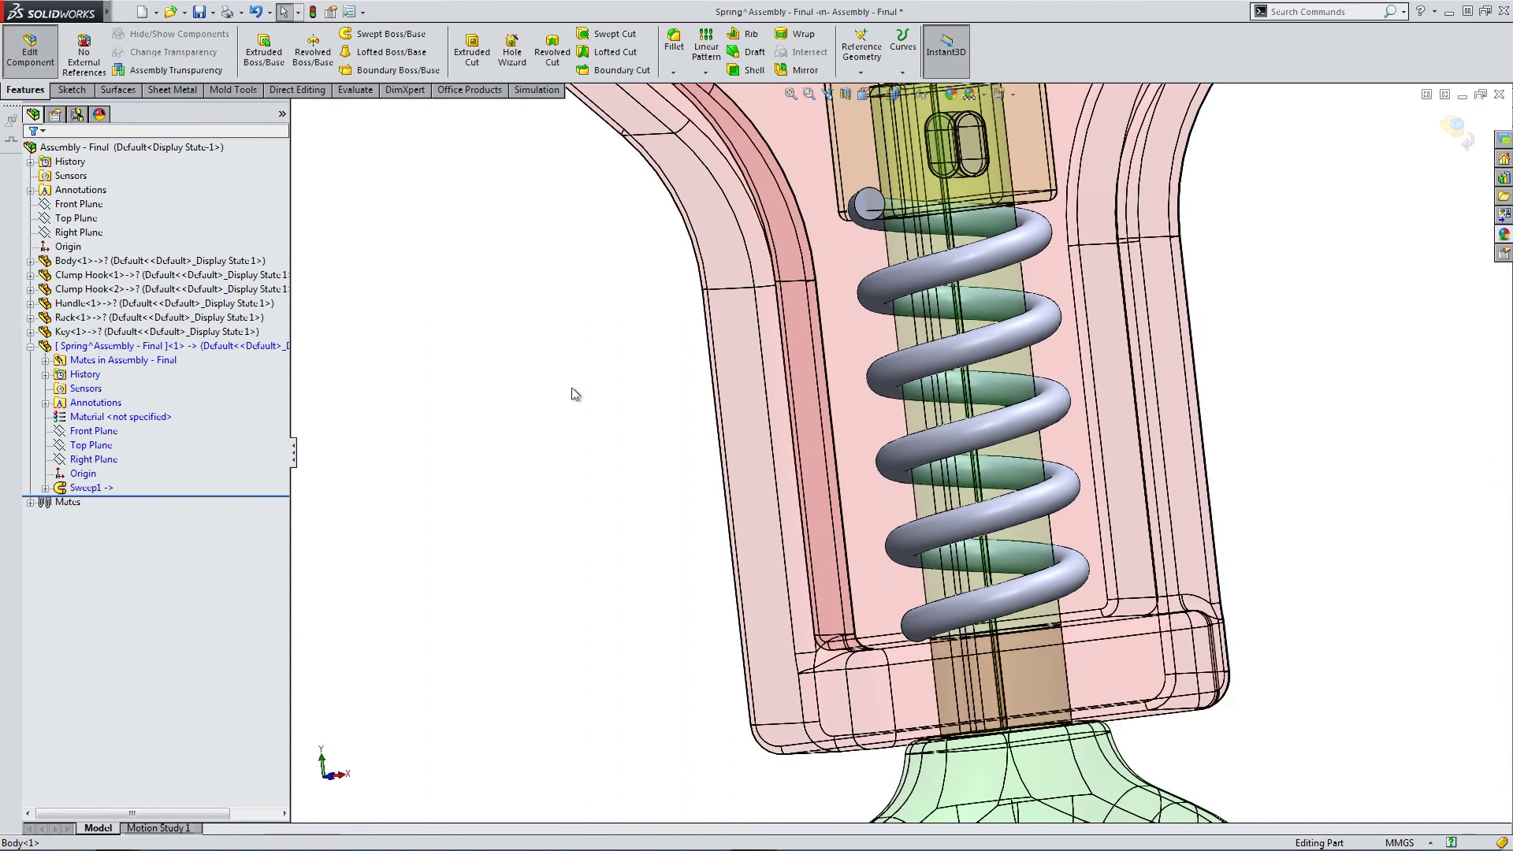
click(45, 489)
click(81, 503)
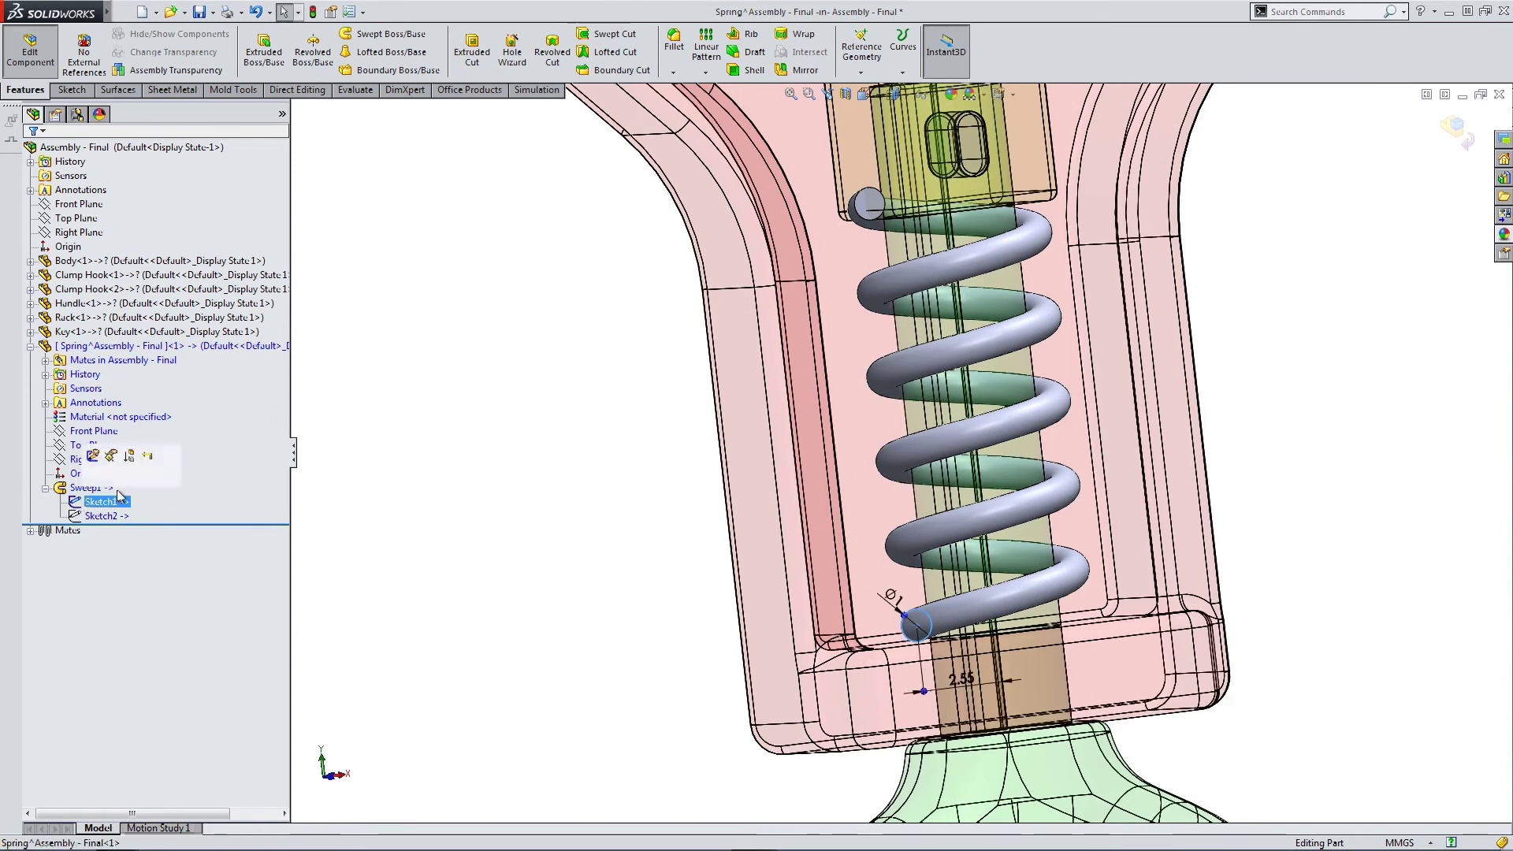
click(864, 94)
click(884, 134)
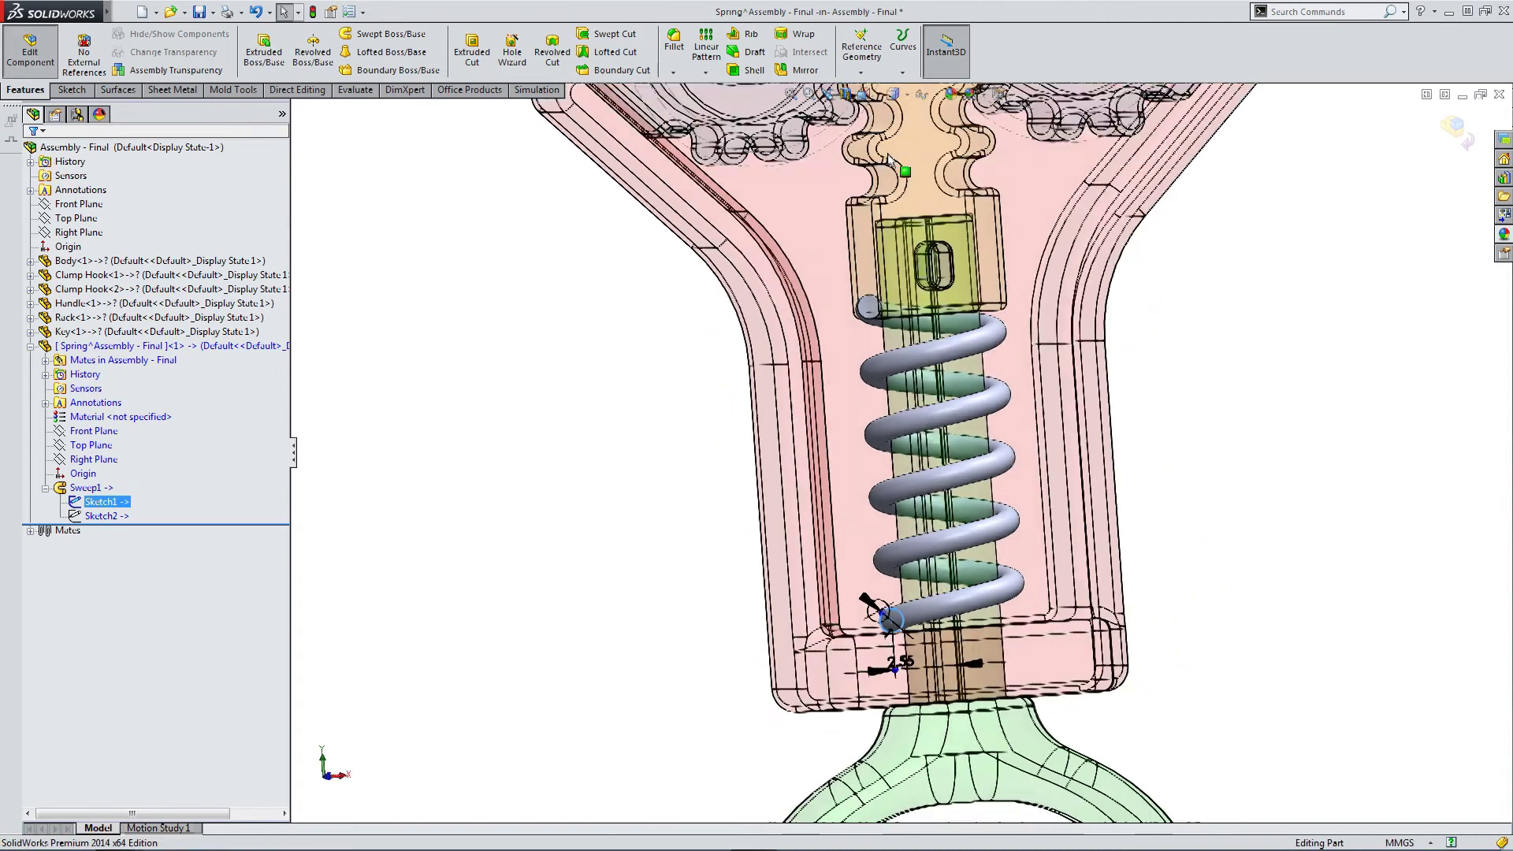
scroll(1022, 581, down, 5)
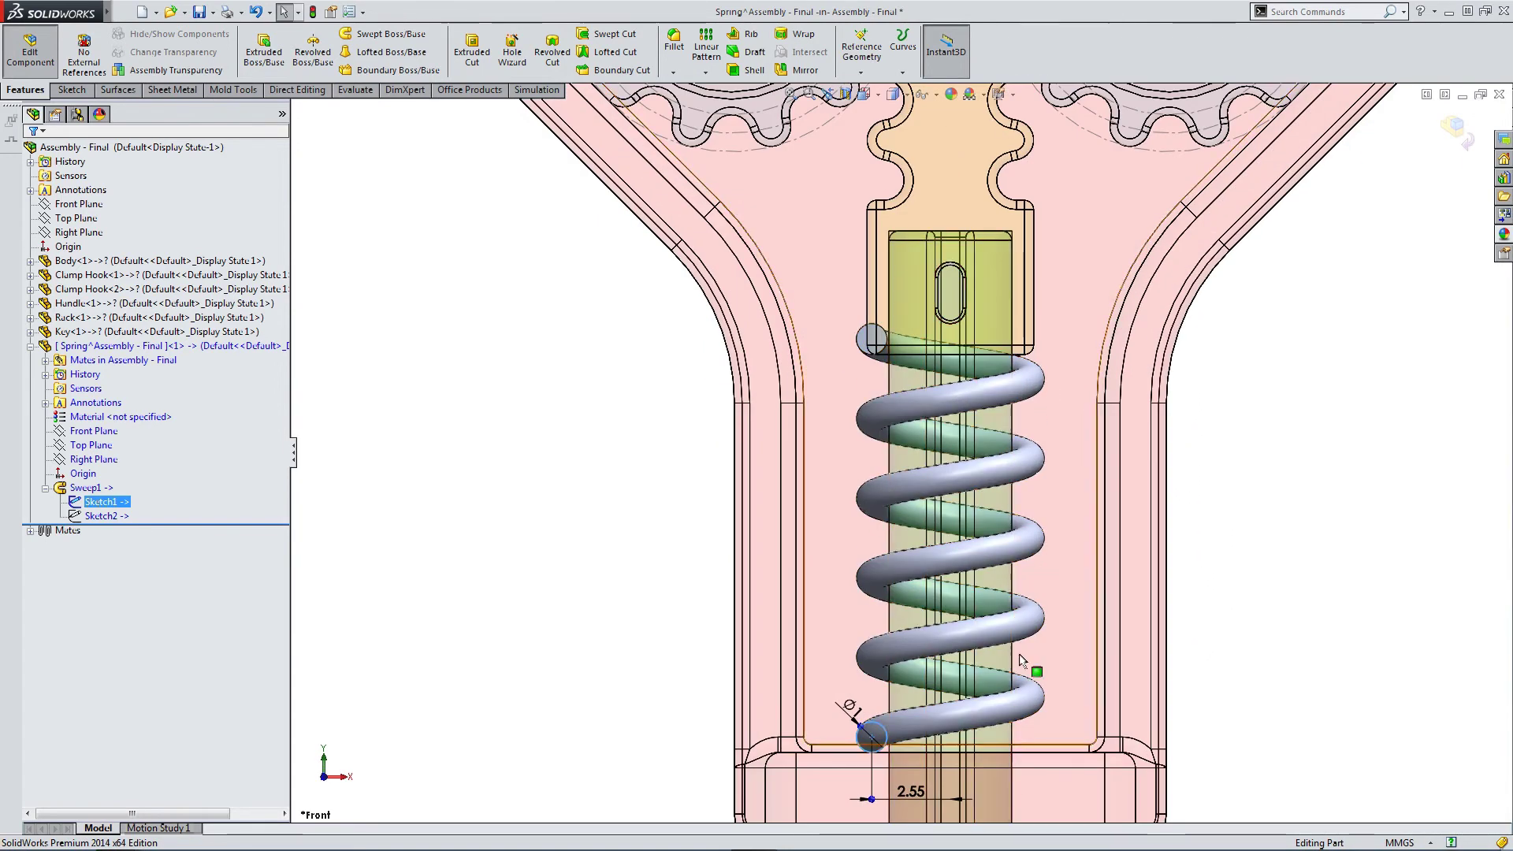
scroll(1022, 581, down, 1)
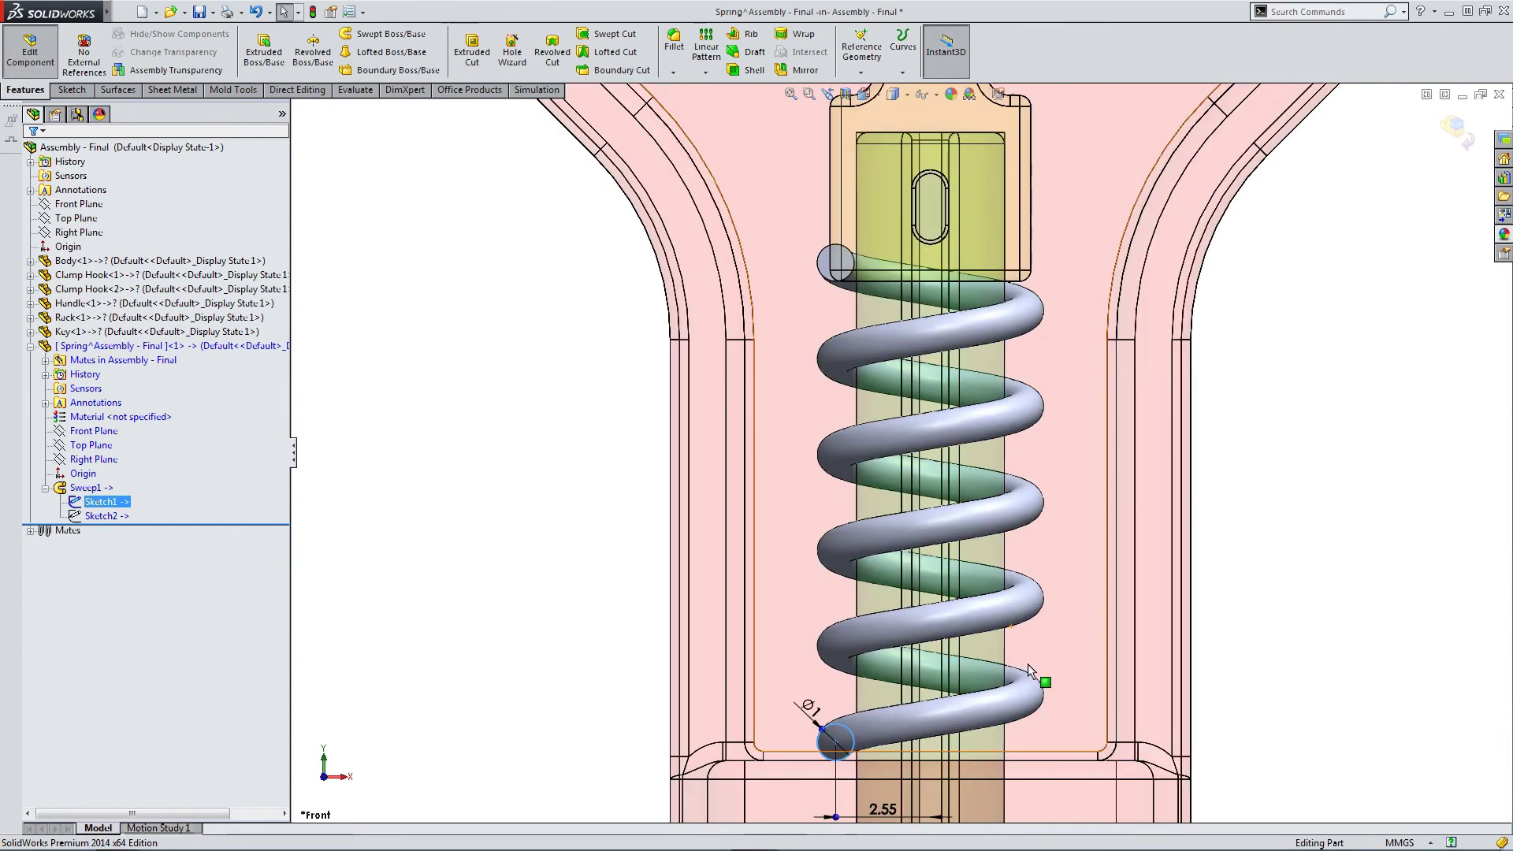
Edit the sweep's path sketch, free the line's upper endpoint from the rack's lower edge and move it about 0.49 mm below that edge.
click(79, 518)
right_click(78, 519)
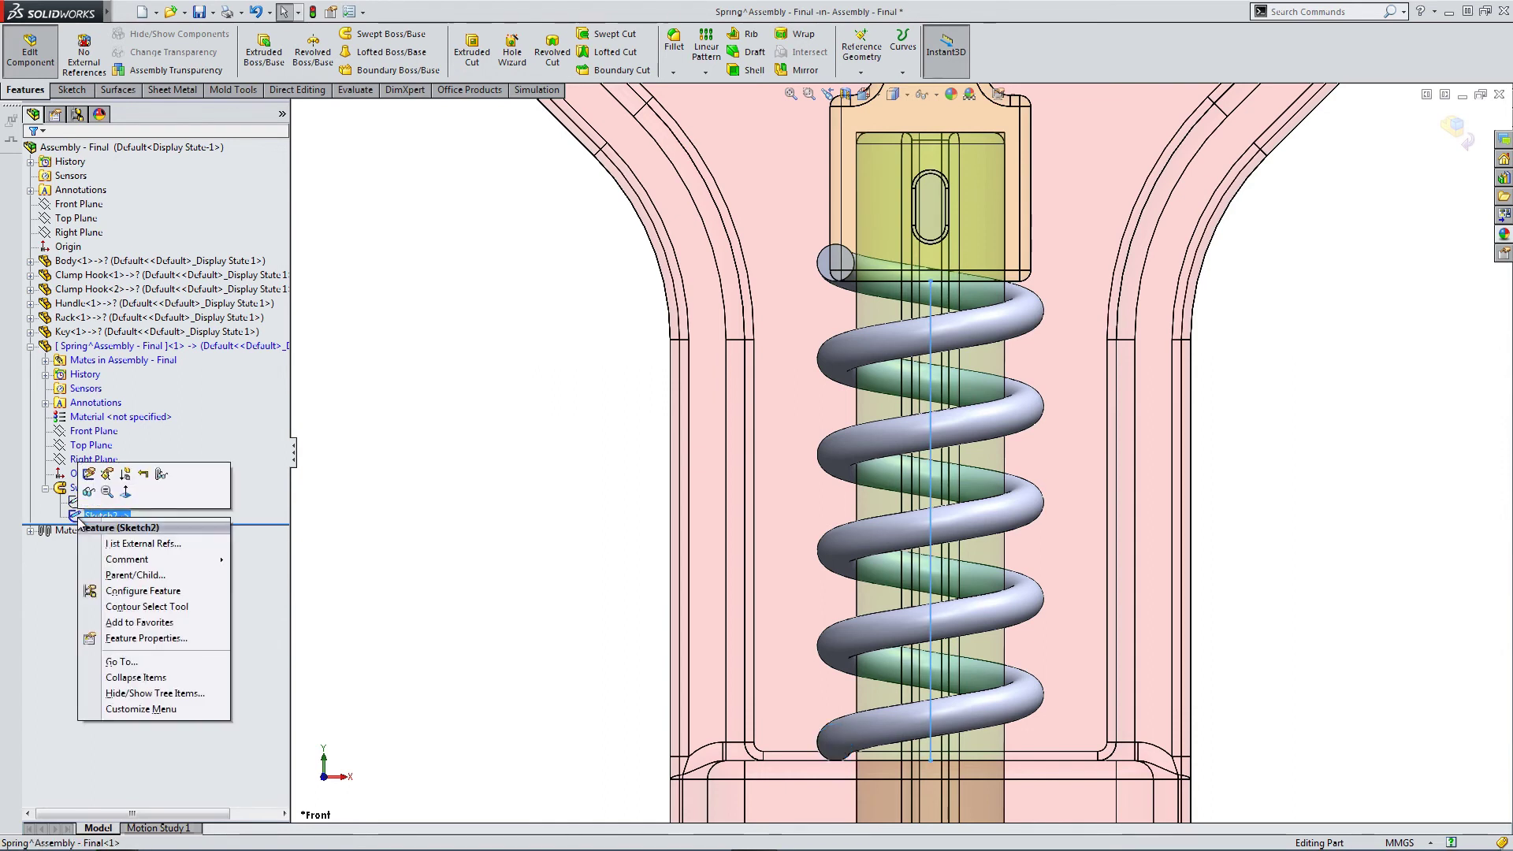
click(87, 474)
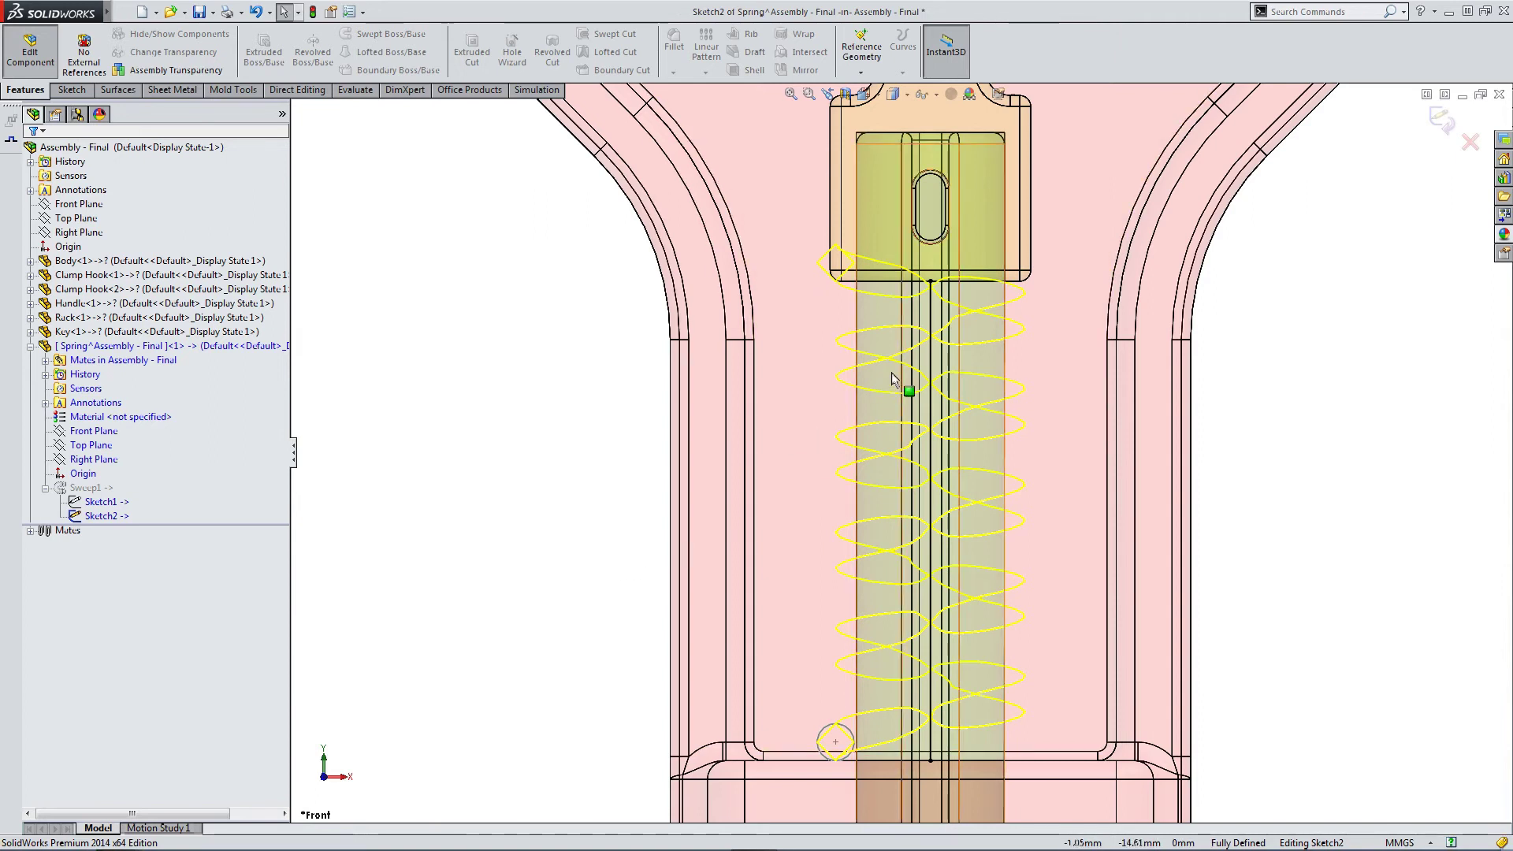
click(931, 281)
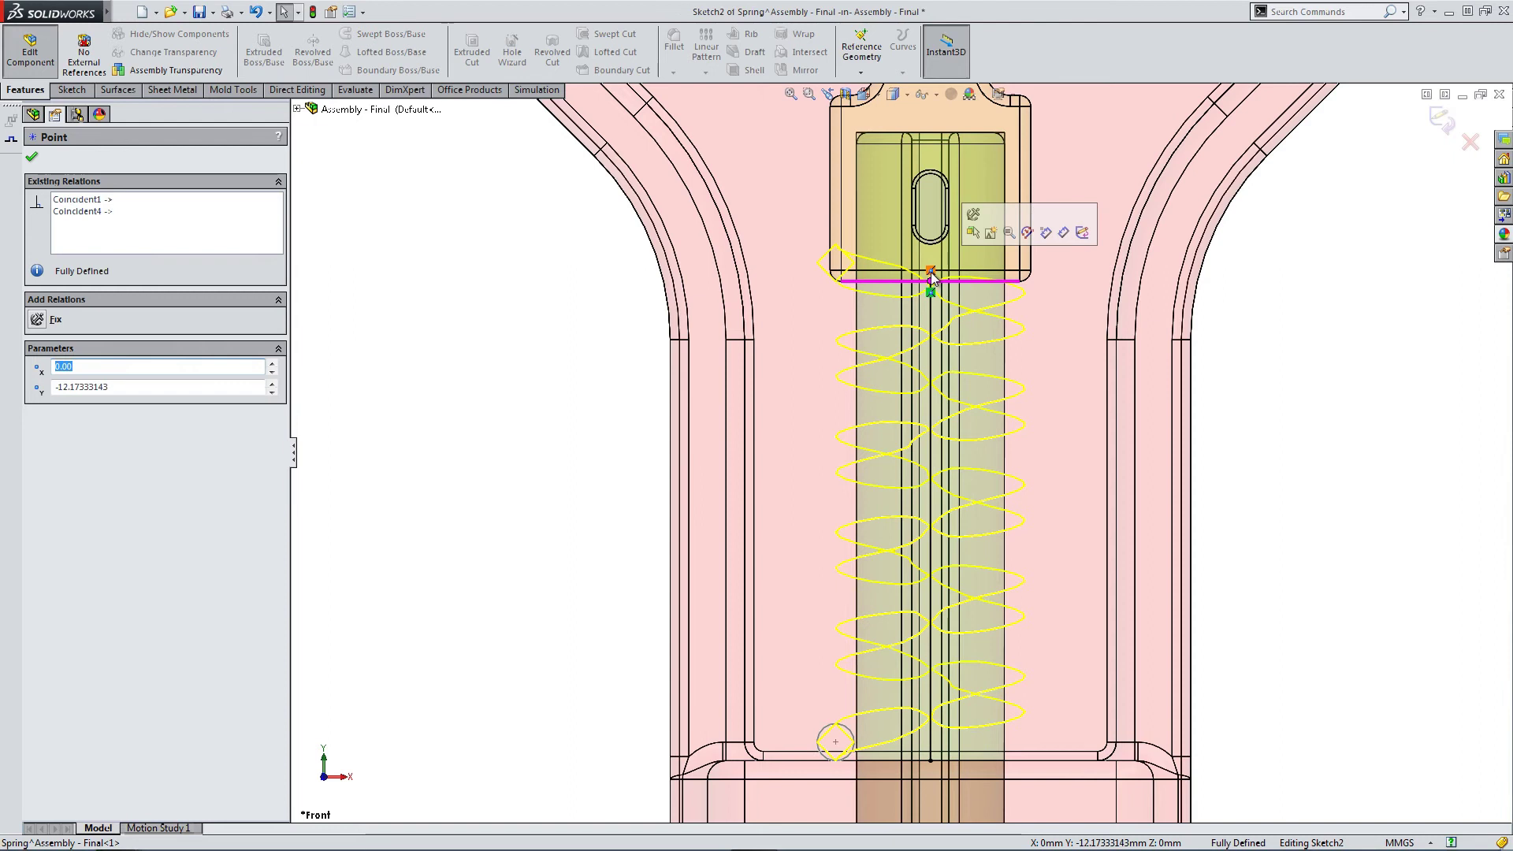
drag(930, 276, 937, 358)
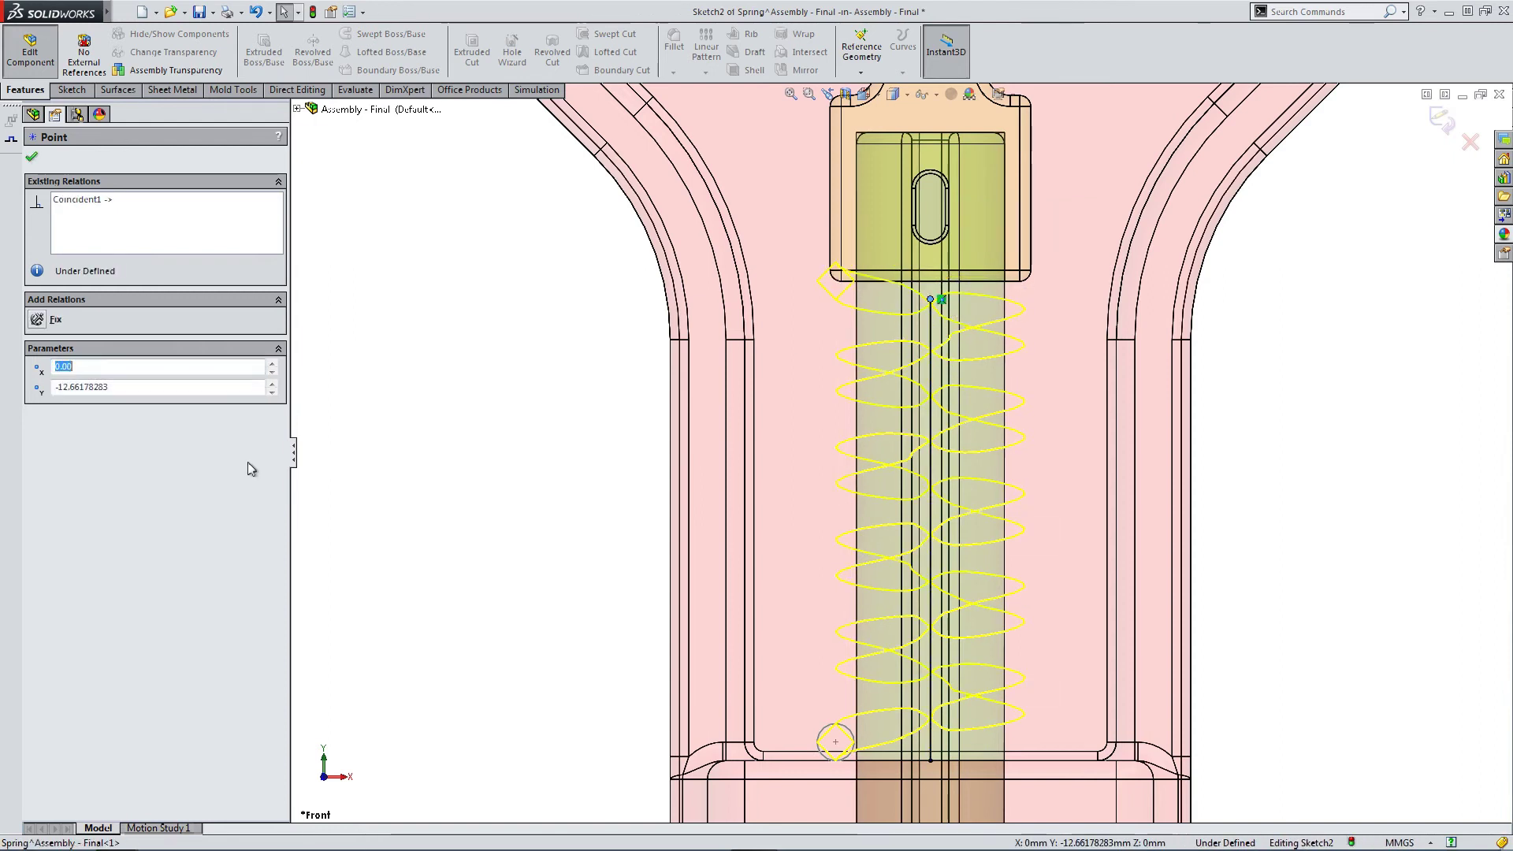
Dimension the path line's upper endpoint 1 mm below the rack's lower edge and exit the sketch.
click(71, 89)
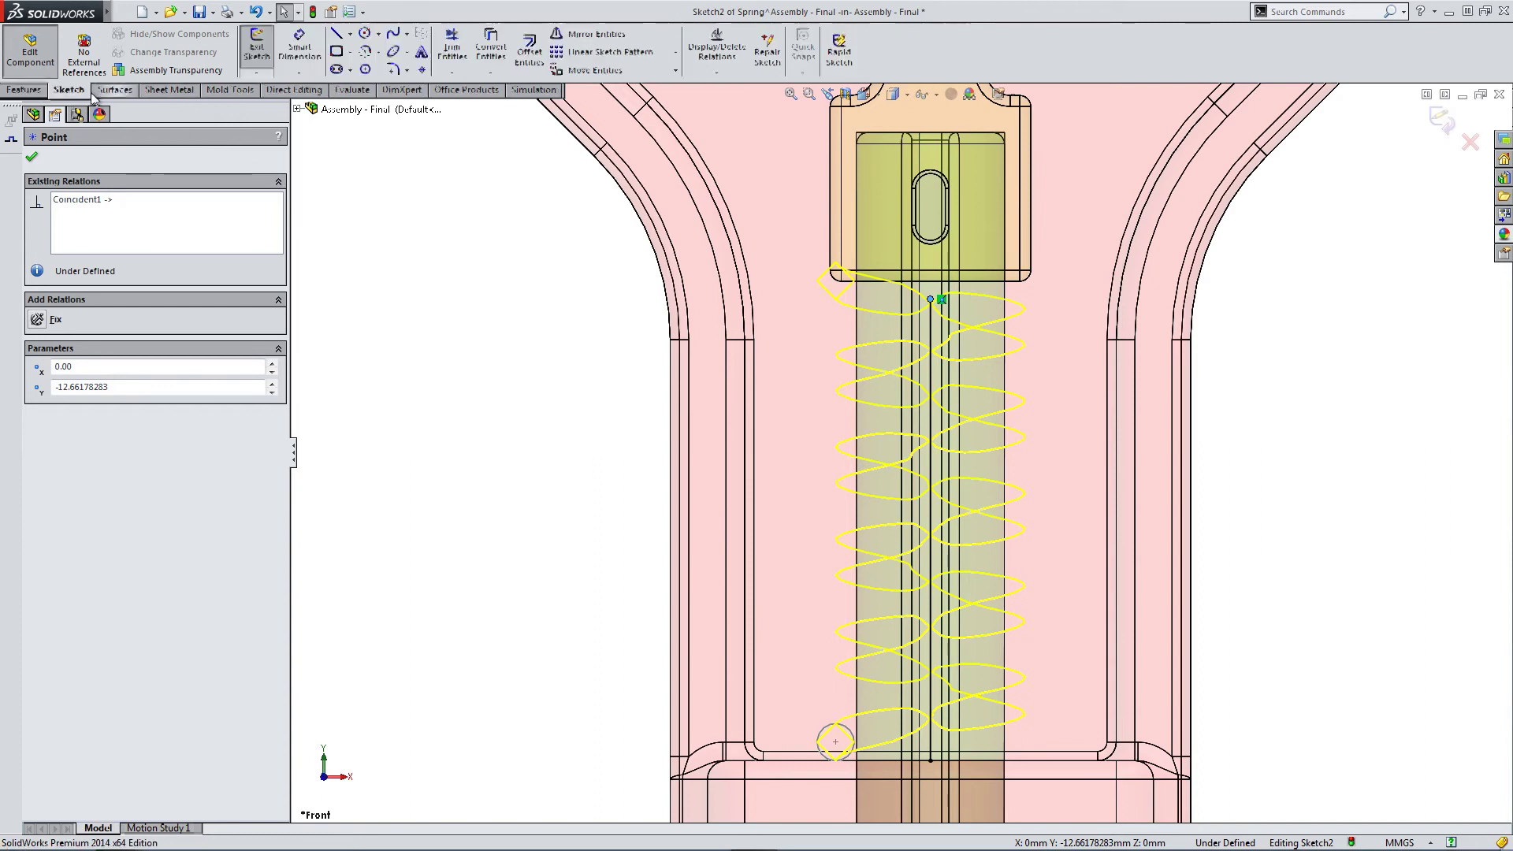
click(306, 37)
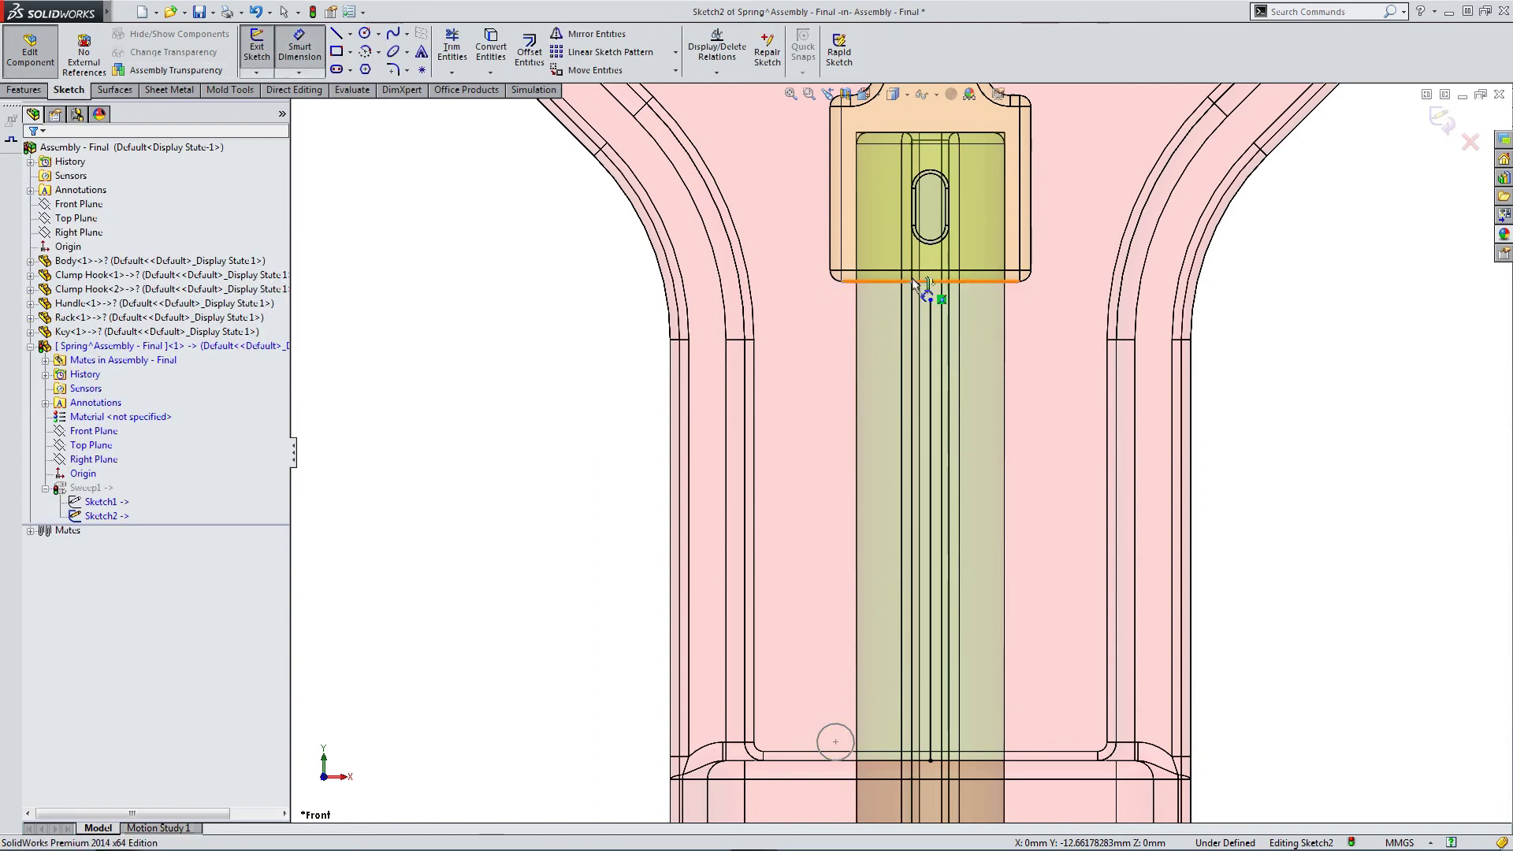
scroll(938, 284, down, 3)
click(1084, 332)
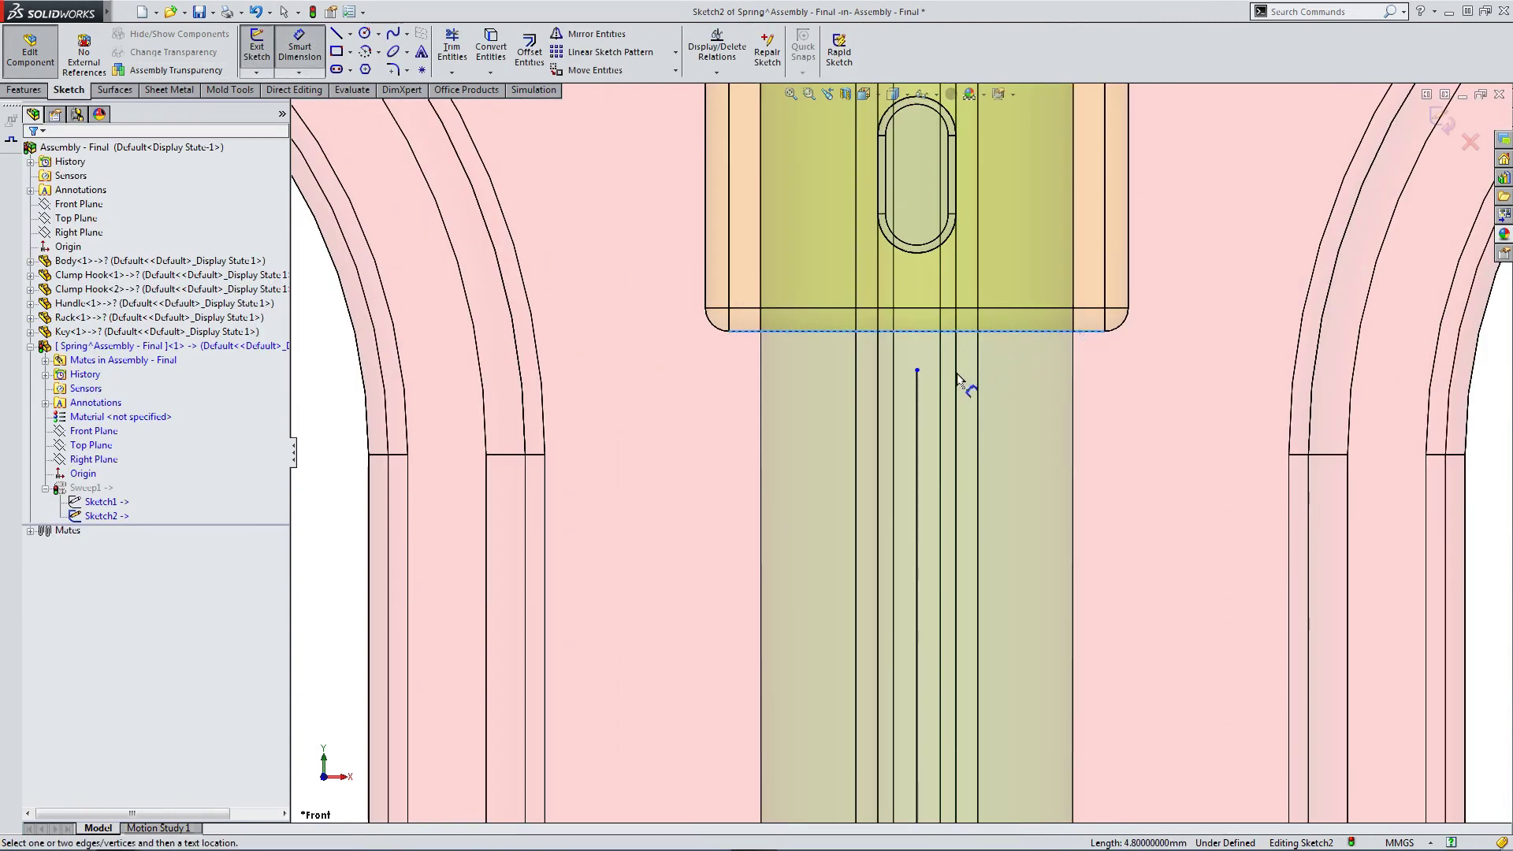
click(916, 369)
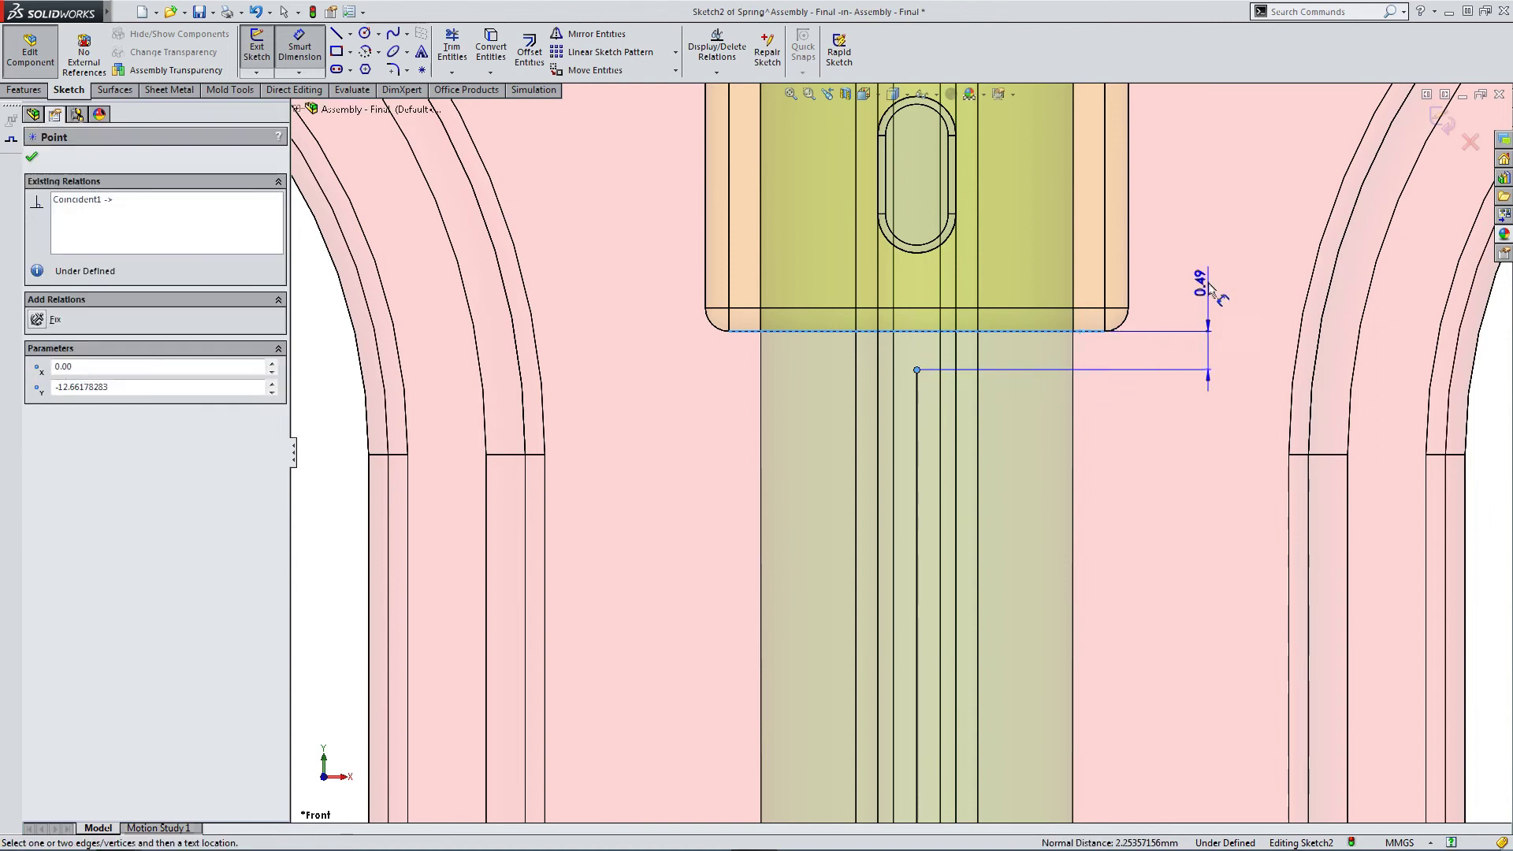
click(1214, 280)
text(1)
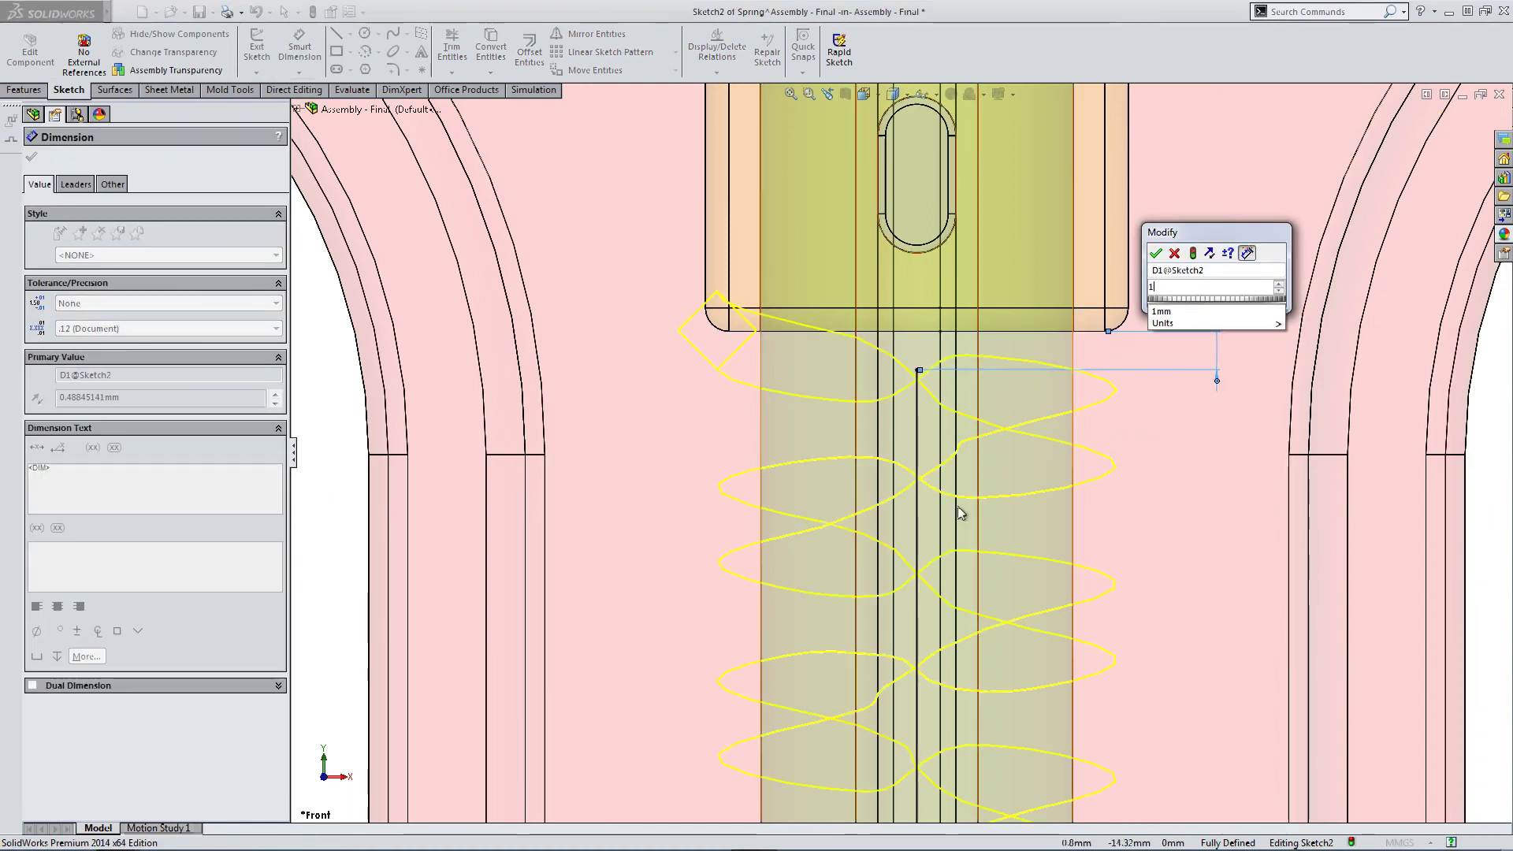
key(Return)
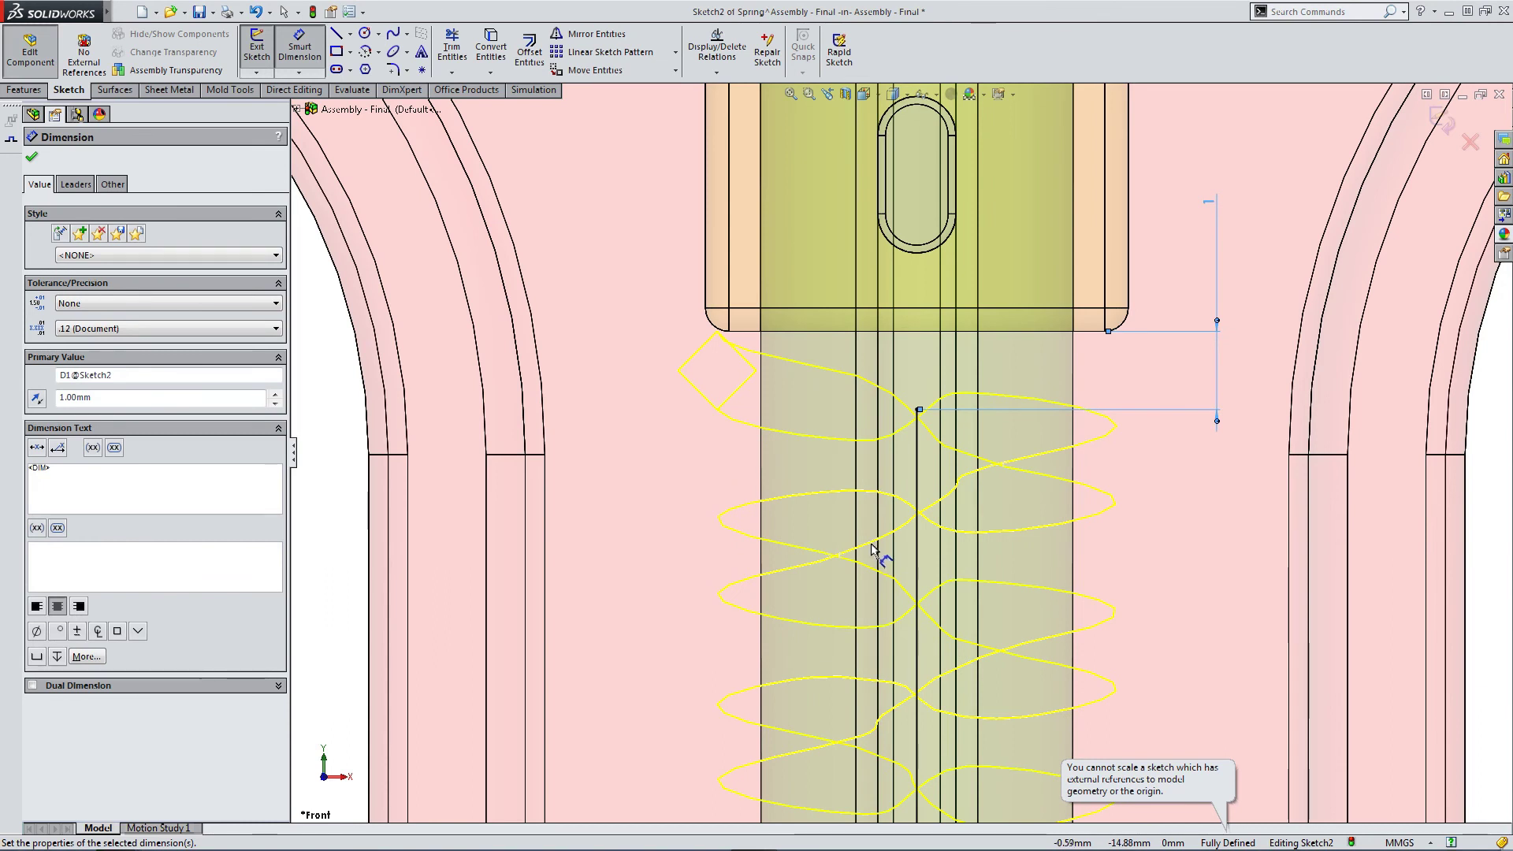
click(1444, 116)
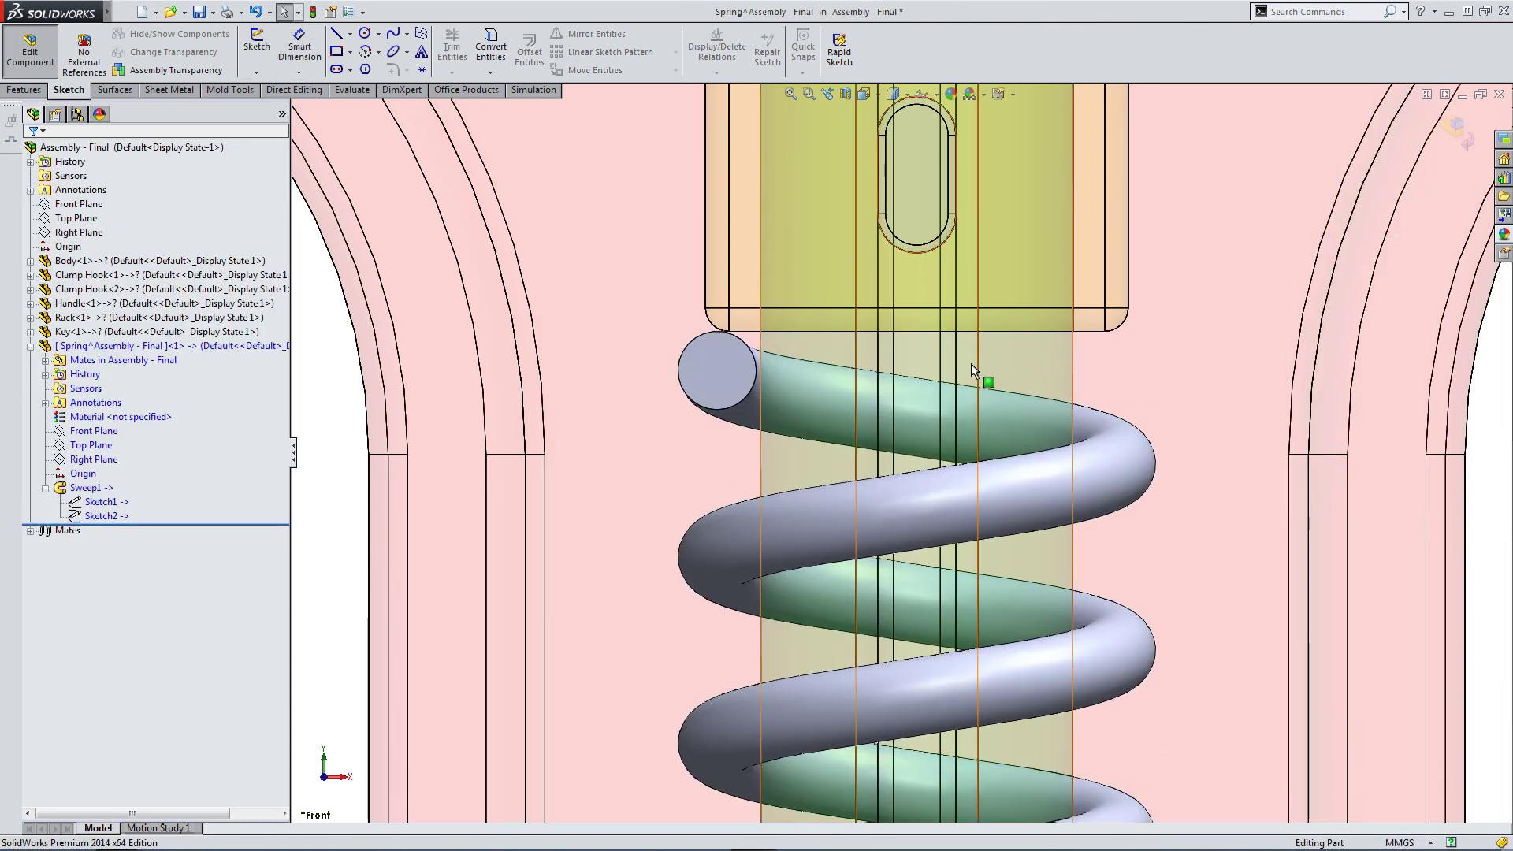
Finish editing the Spring part in context and return to the assembly.
scroll(884, 466, up, 5)
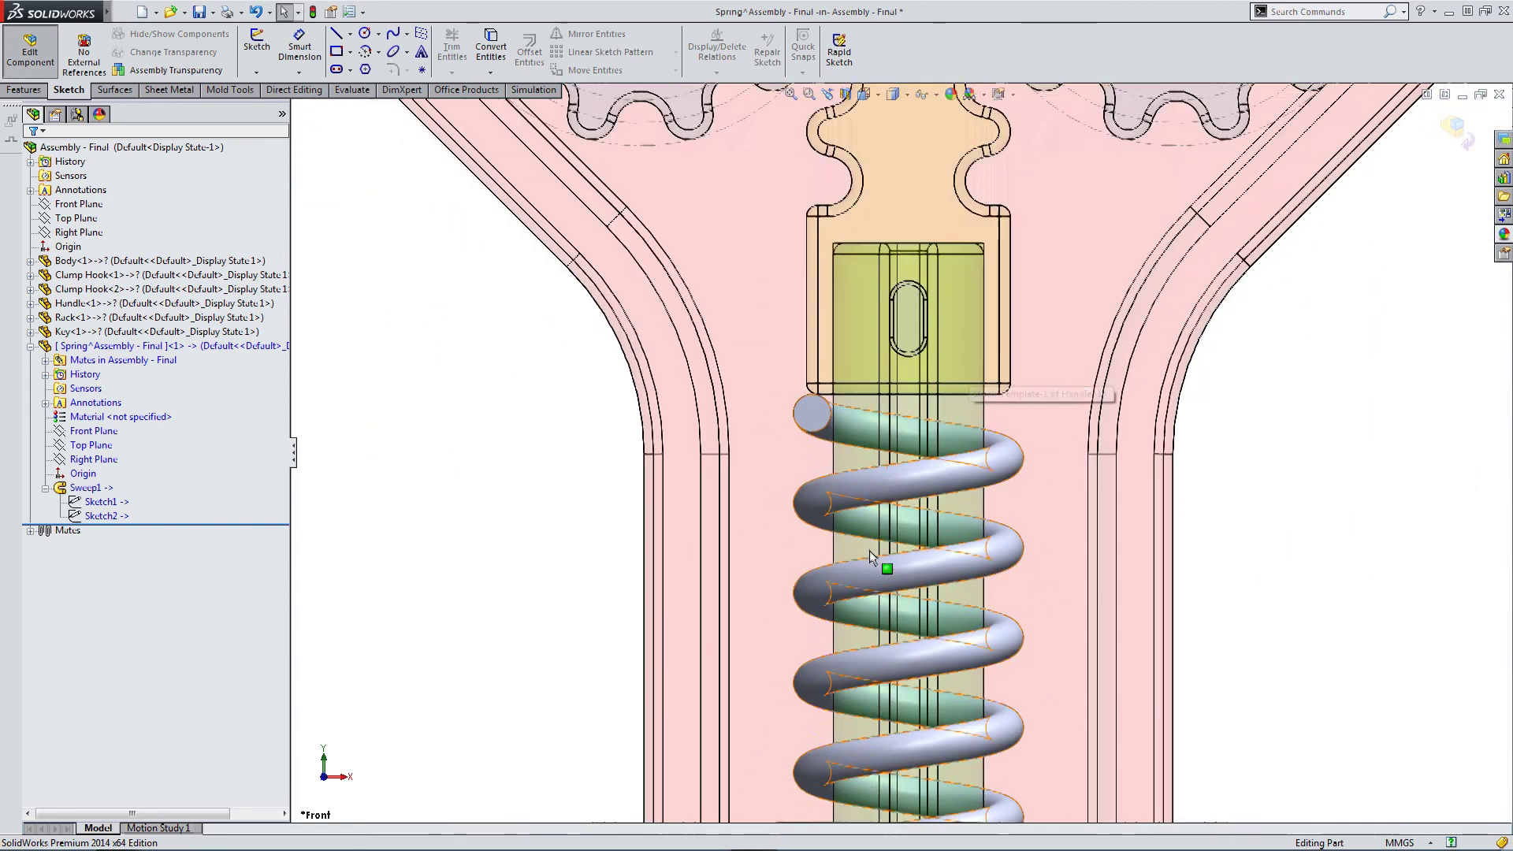
scroll(812, 560, up, 2)
middle_drag(815, 583, 854, 645)
scroll(864, 656, up, 1)
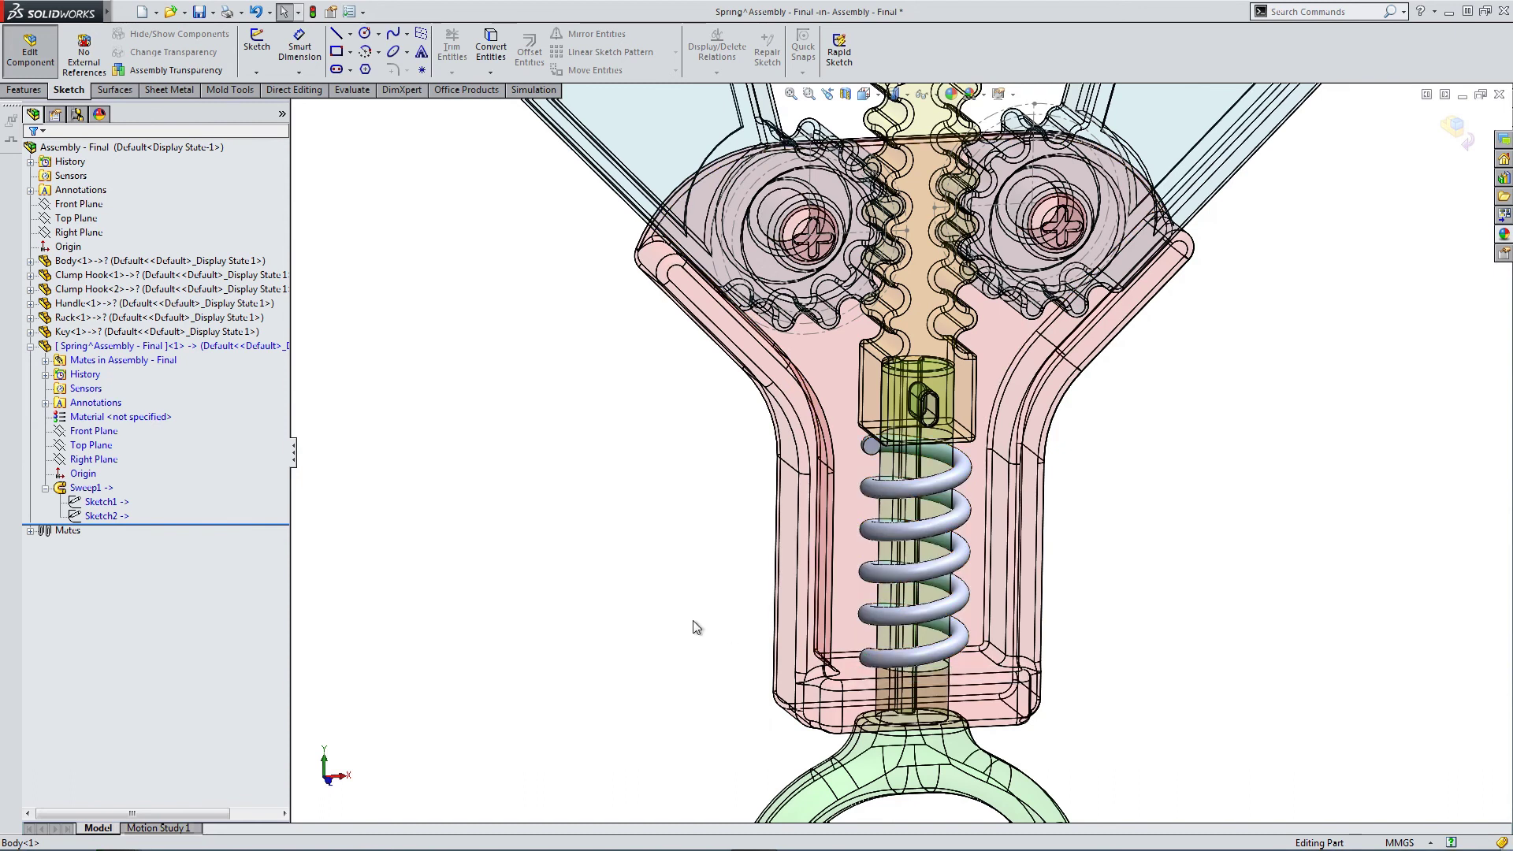
click(1455, 133)
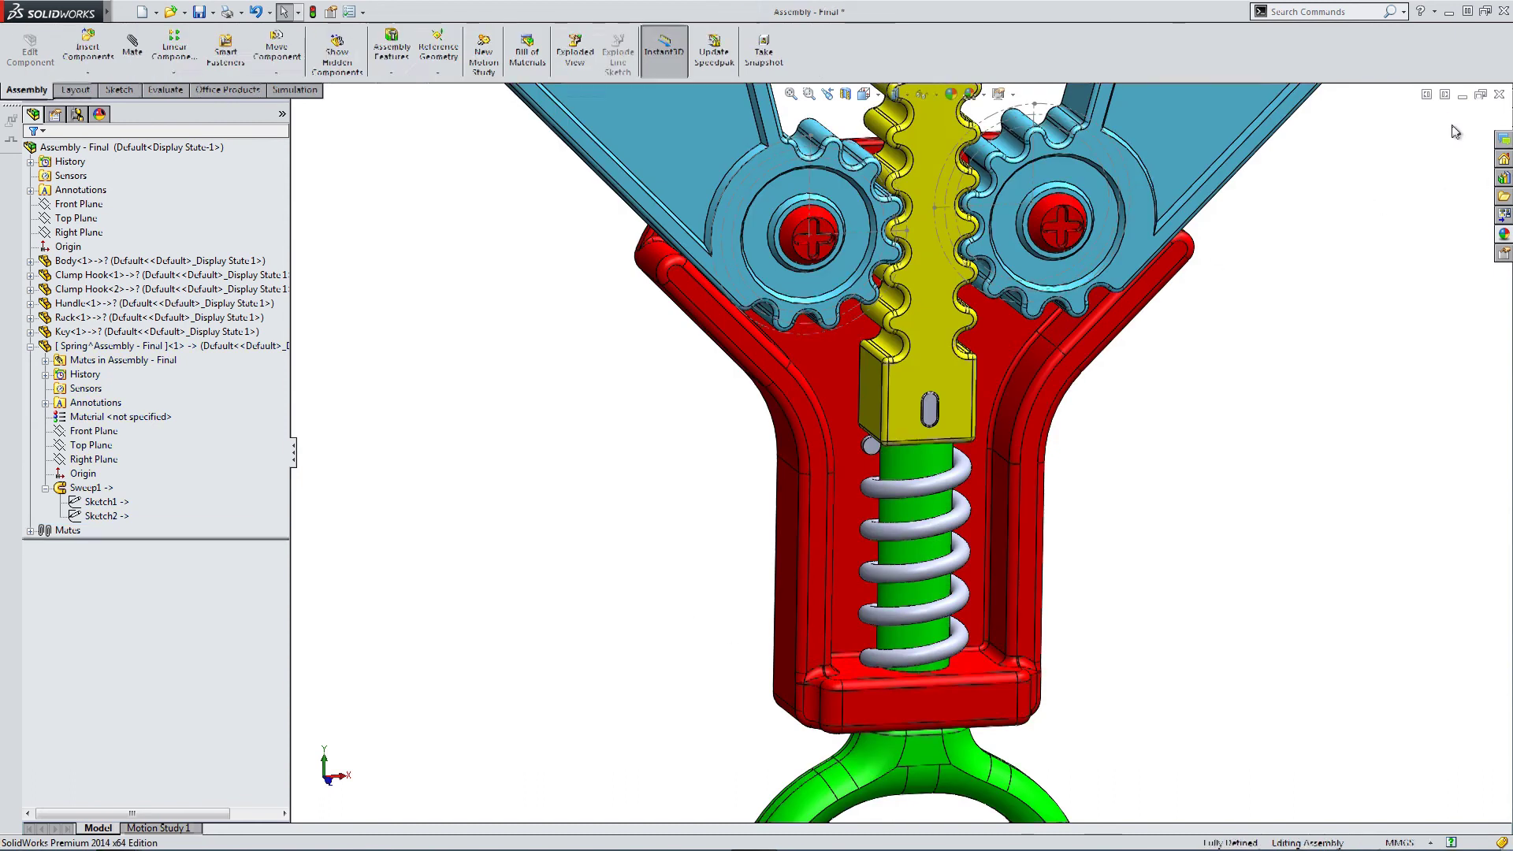
Show the whole clamp assembly from the front and collapse the Spring part's feature list.
scroll(1355, 200, up, 1)
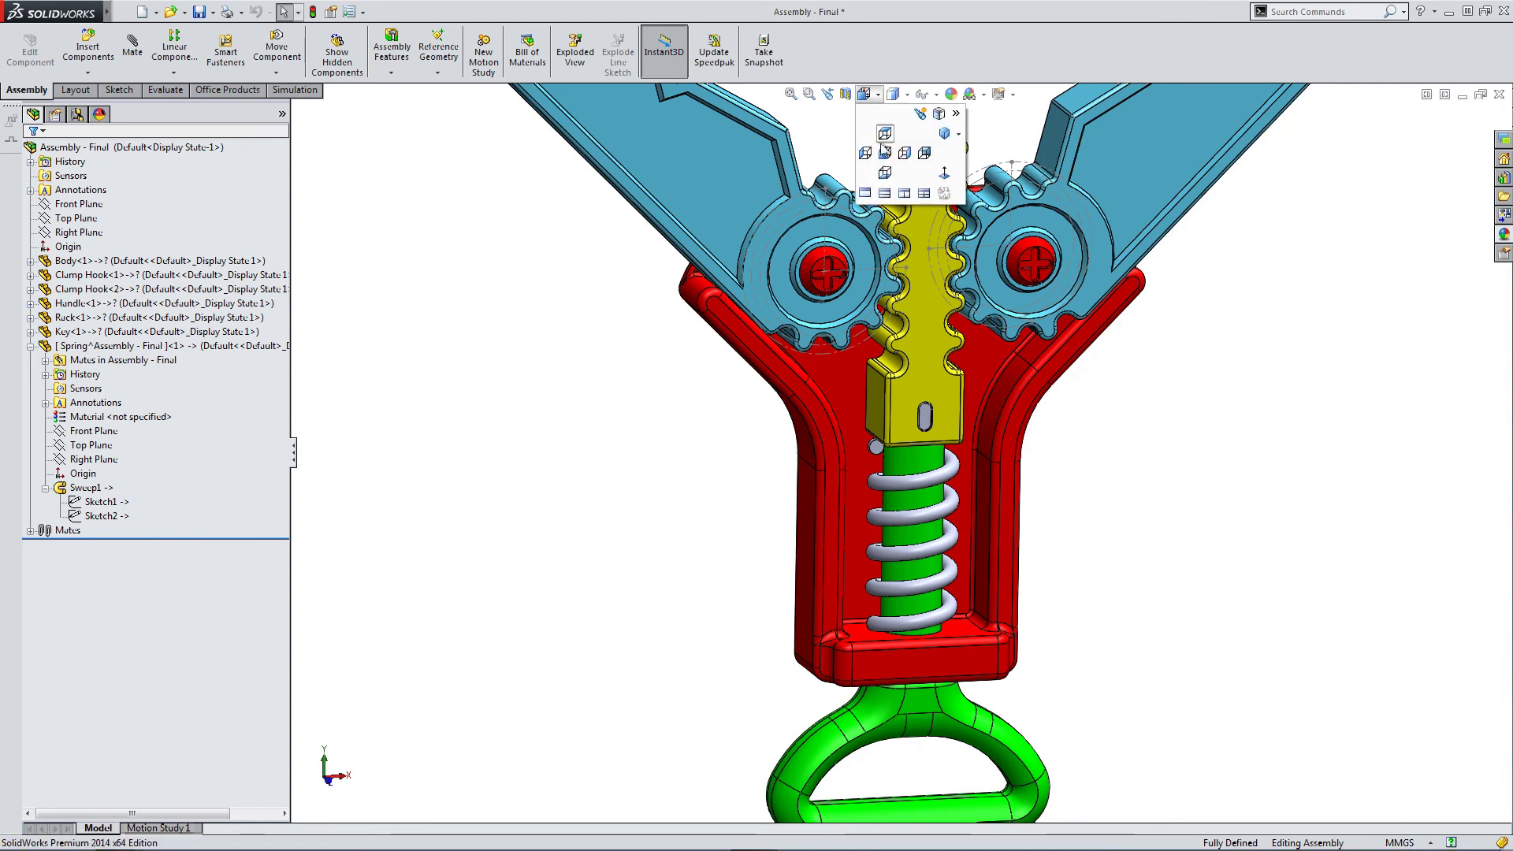
scroll(884, 158, up, 1)
key(ctrl+1)
scroll(1035, 455, down, 1)
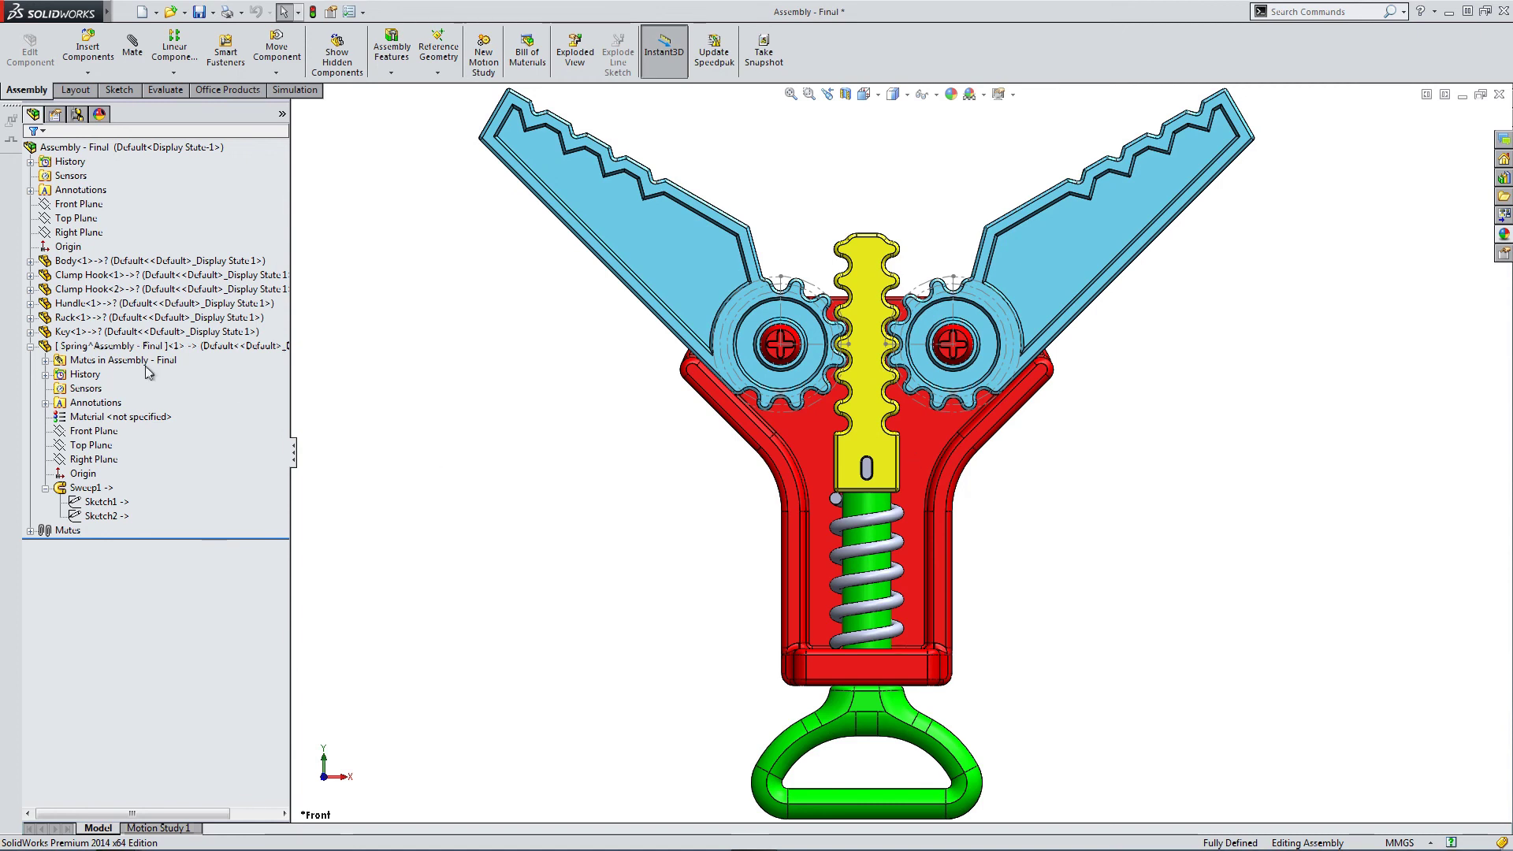
click(31, 346)
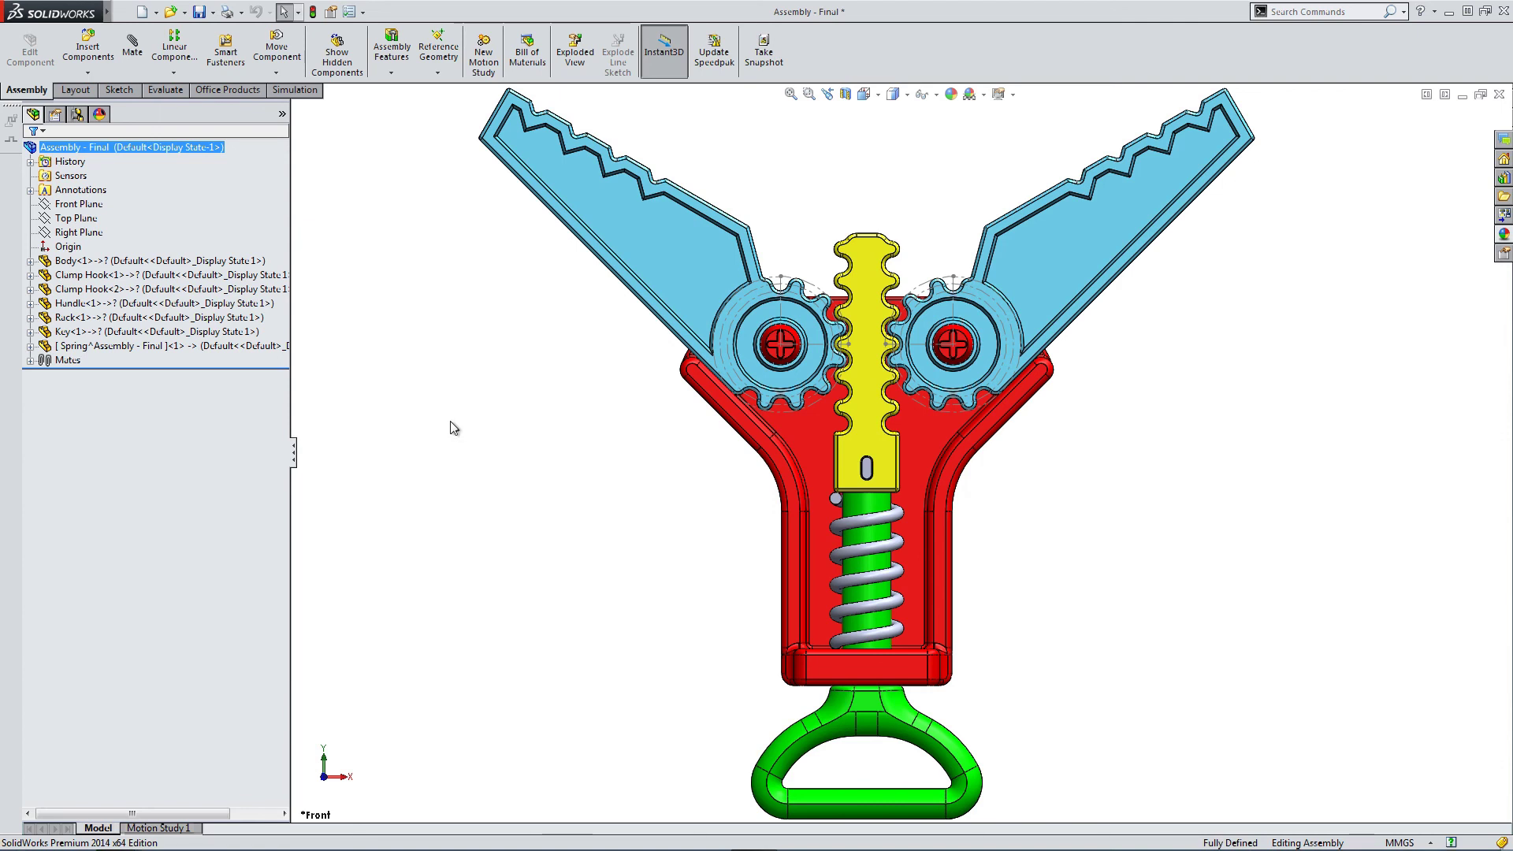
Save the assembly as Assembly - Final, replacing the existing file and storing the virtual Spring part internally.
click(127, 12)
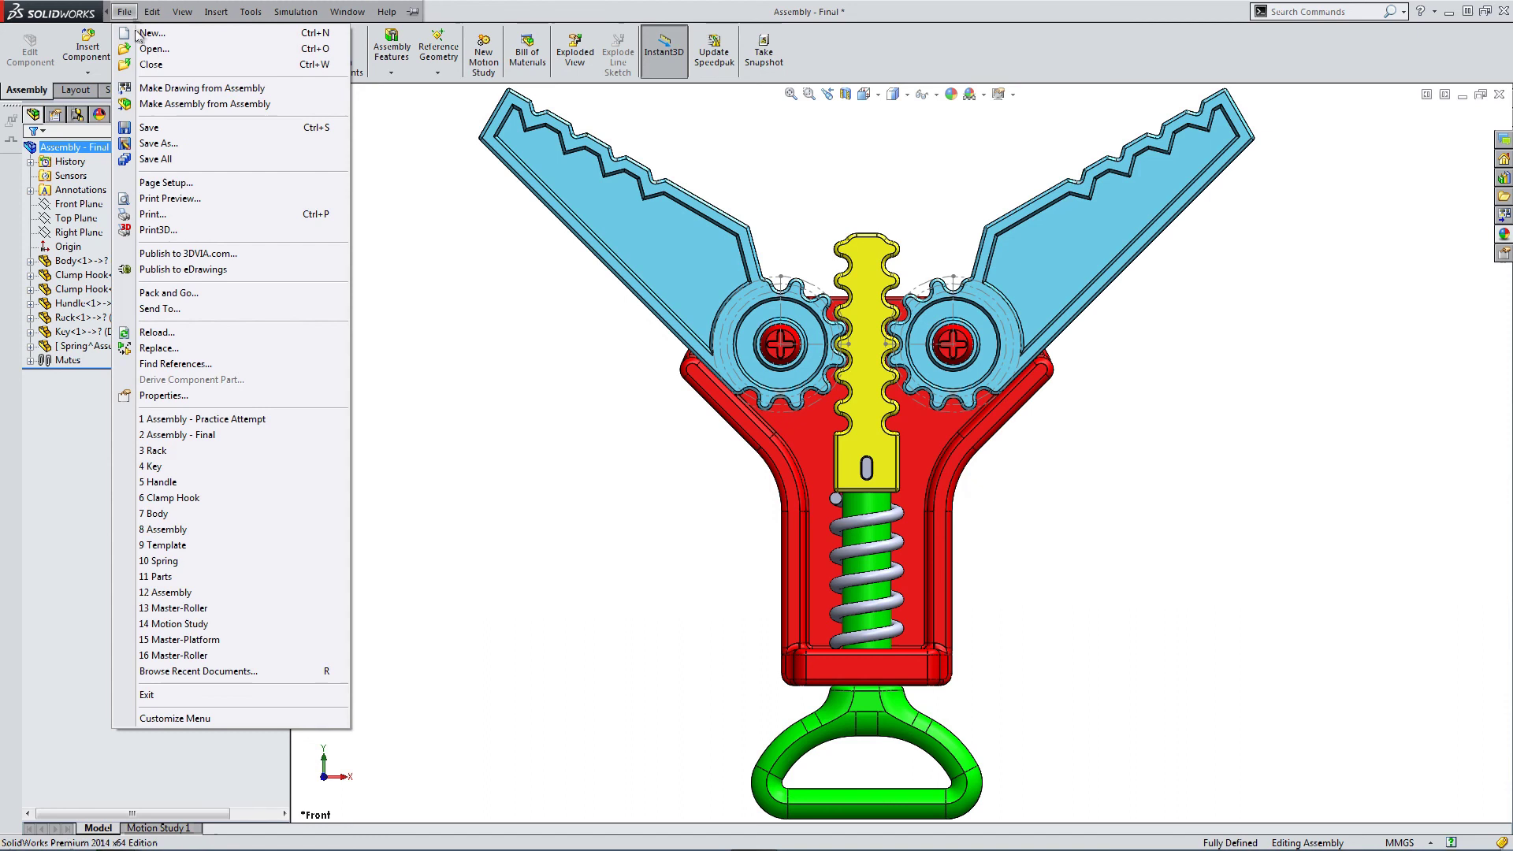
click(167, 146)
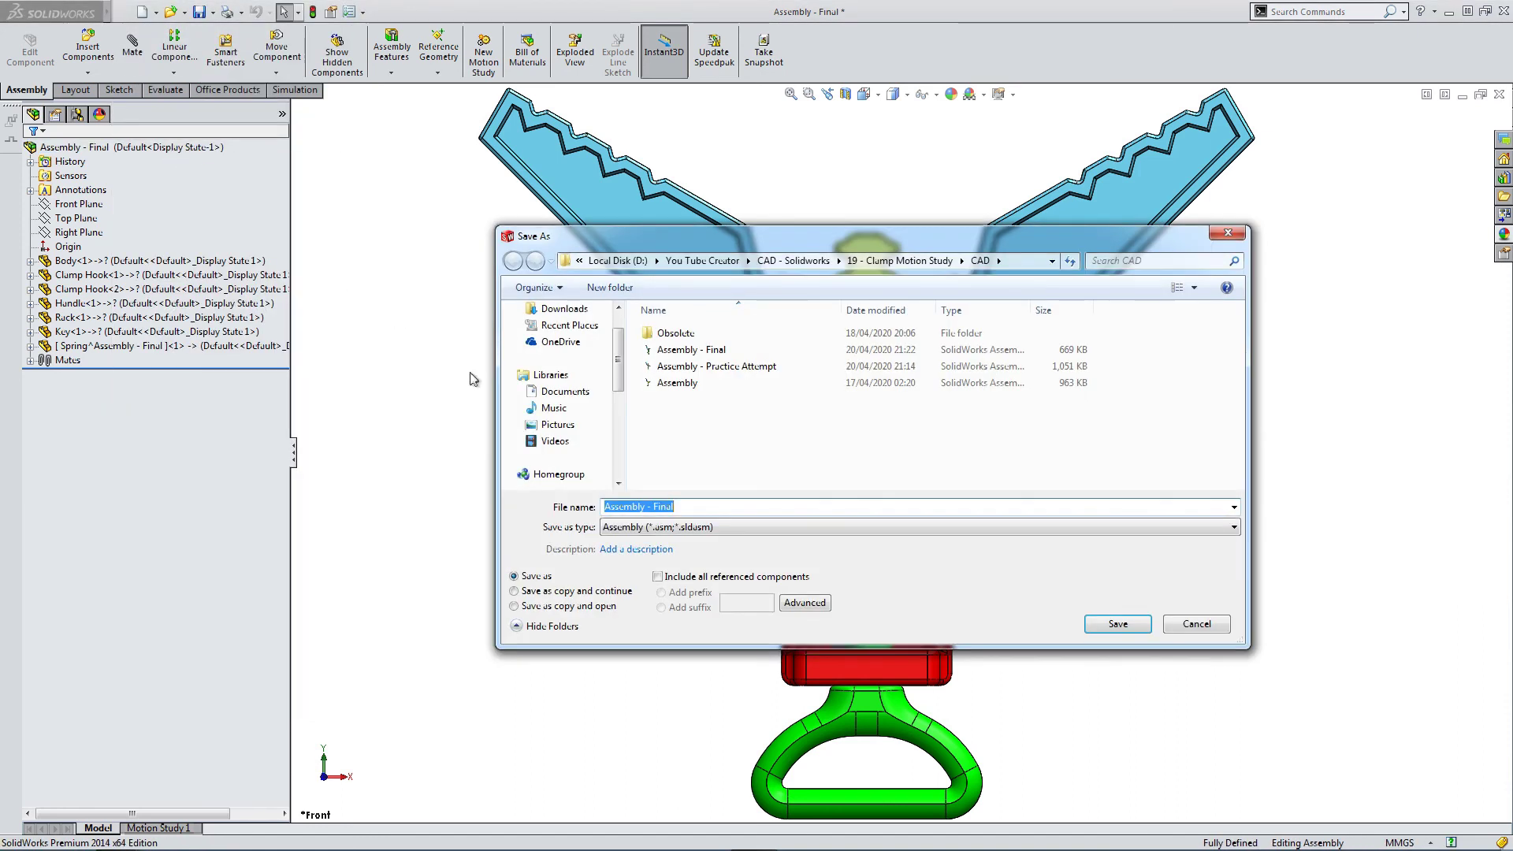
click(694, 507)
click(1135, 629)
click(796, 438)
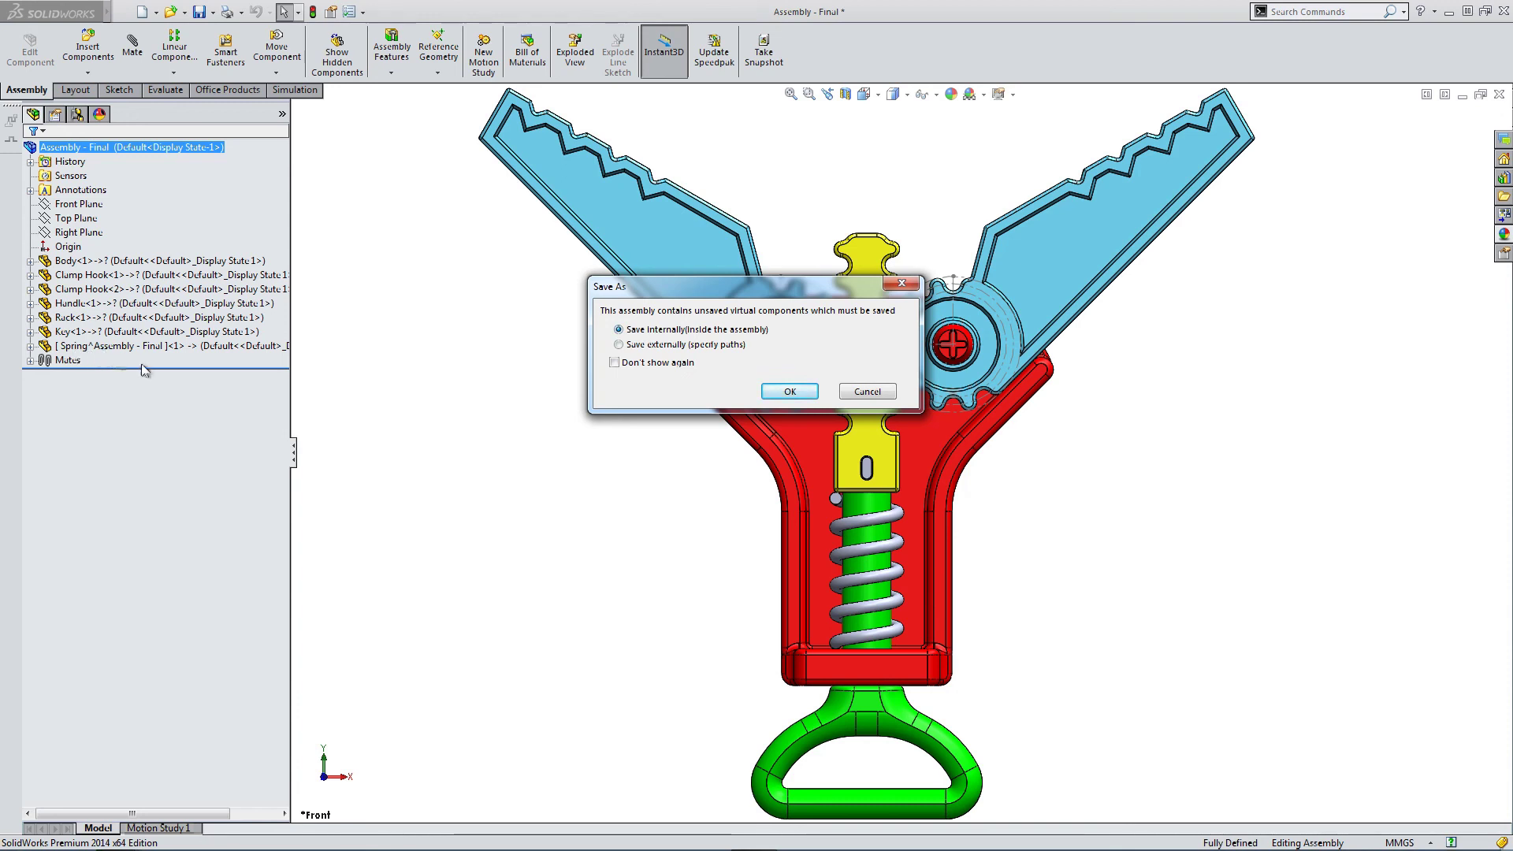
click(784, 394)
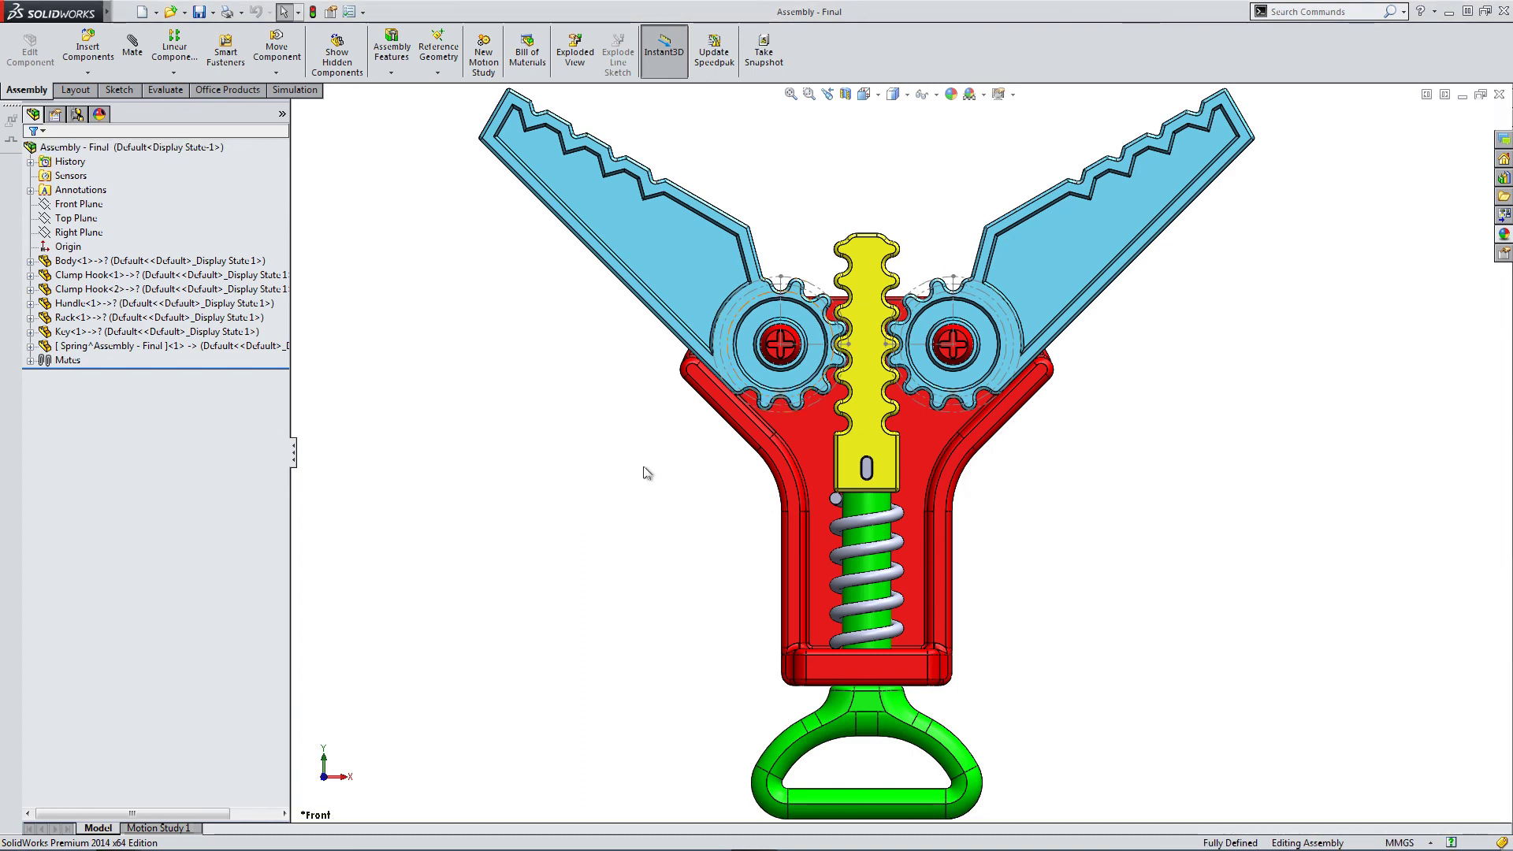